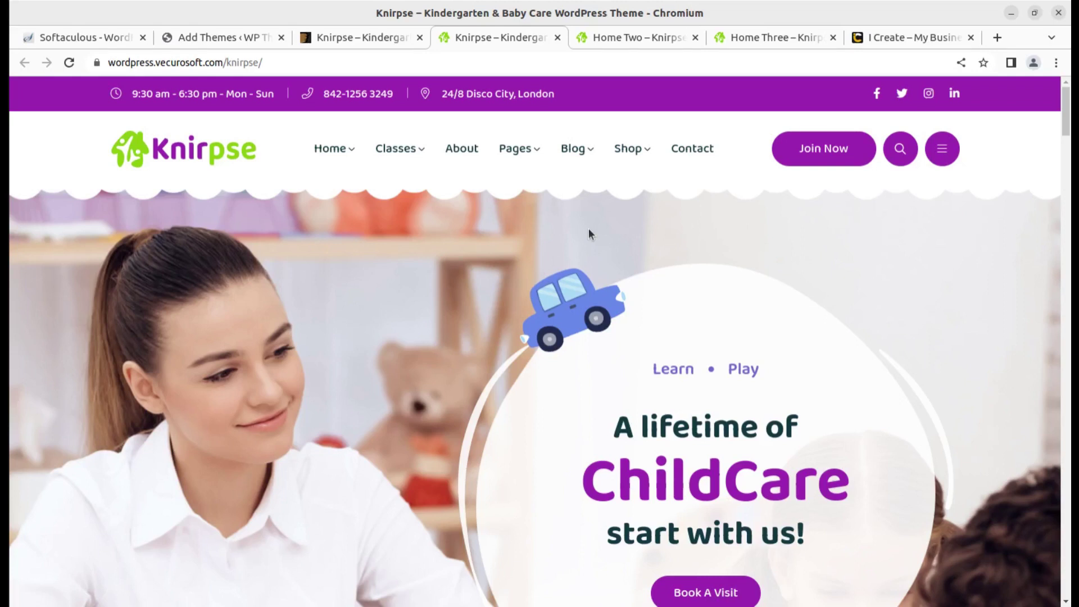
# Step: View the Home Two and Home Three demos of Knirpse, checking Home Three's side panel and services section
pyautogui.click(623, 38)
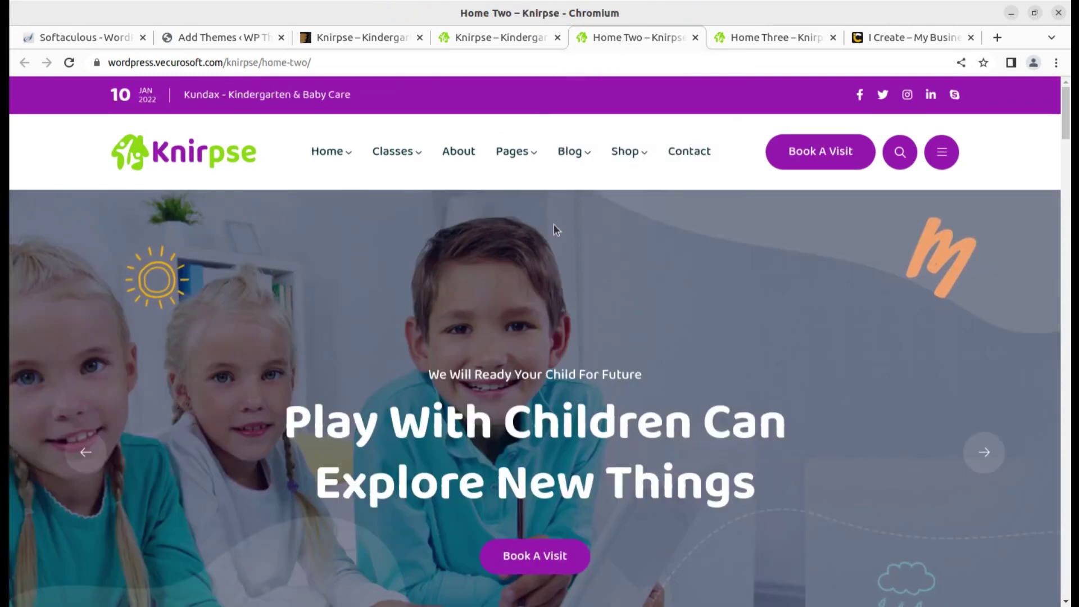
pyautogui.click(777, 37)
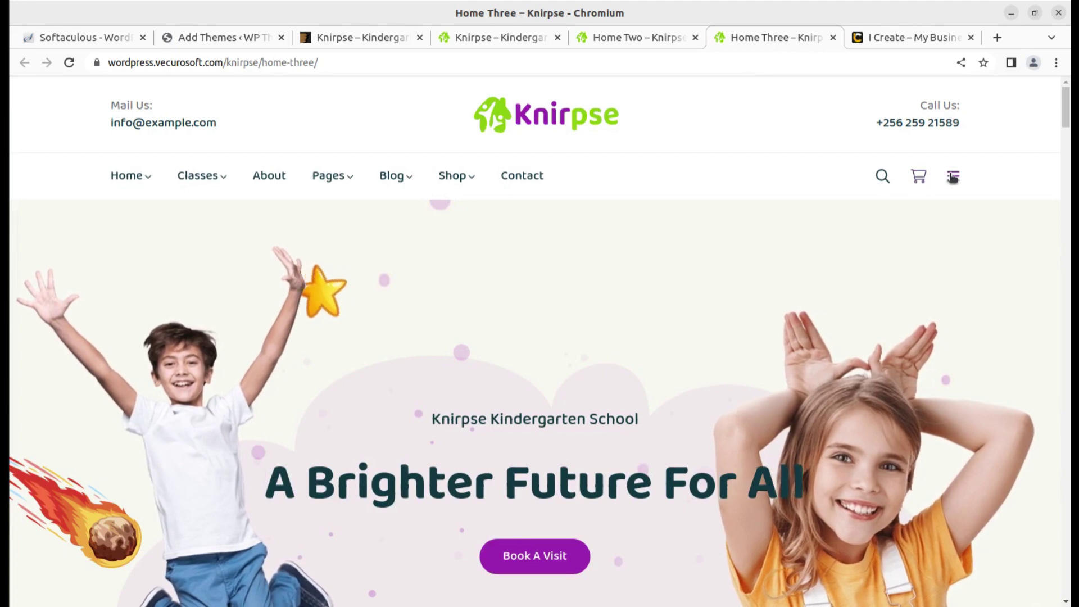
pyautogui.click(953, 178)
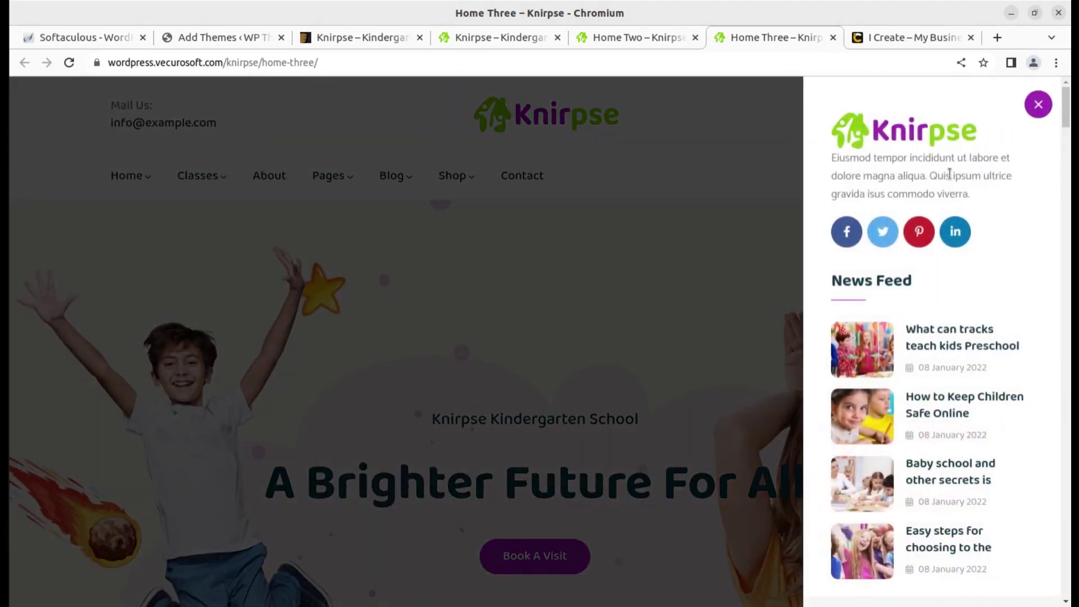
pyautogui.click(1032, 111)
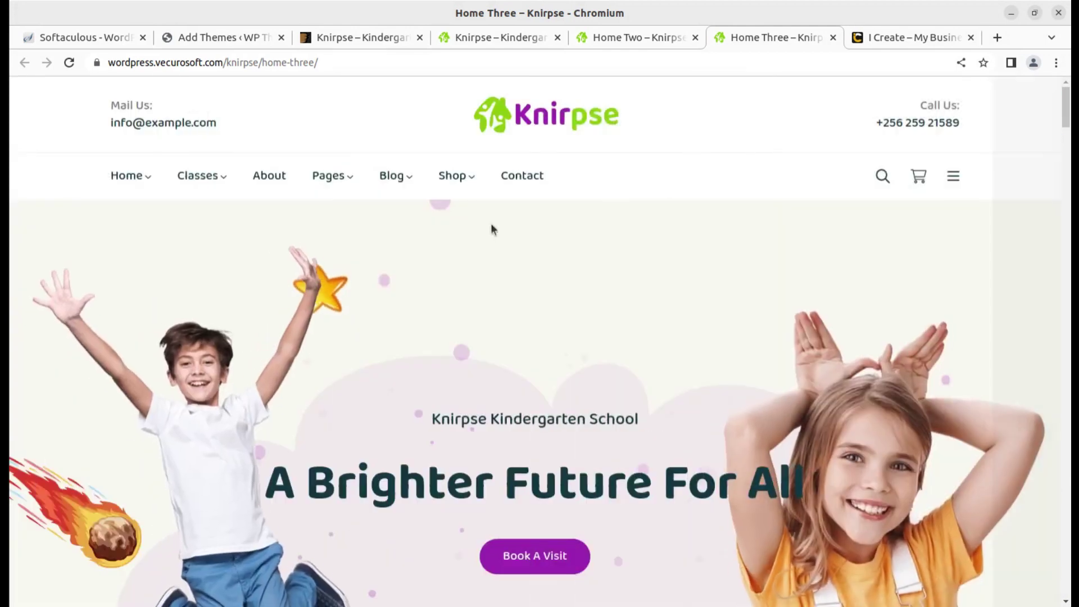
pyautogui.scroll(-10, 312, 306)
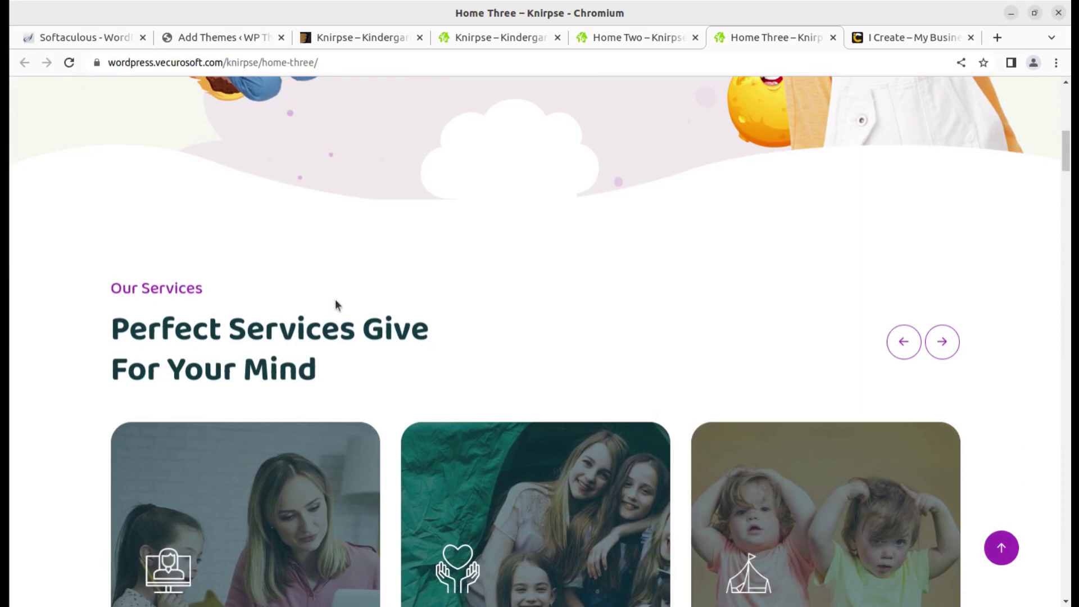
pyautogui.scroll(-4, 447, 271)
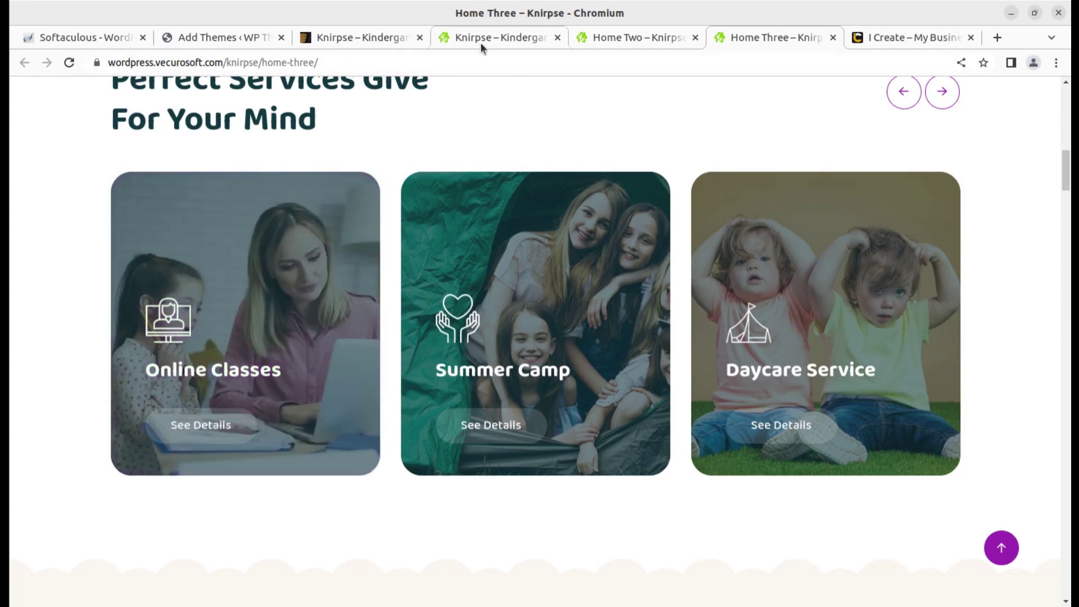
# Step: Compare the three Knirpse home page demos and check the Classes submenu on the main one
pyautogui.click(482, 38)
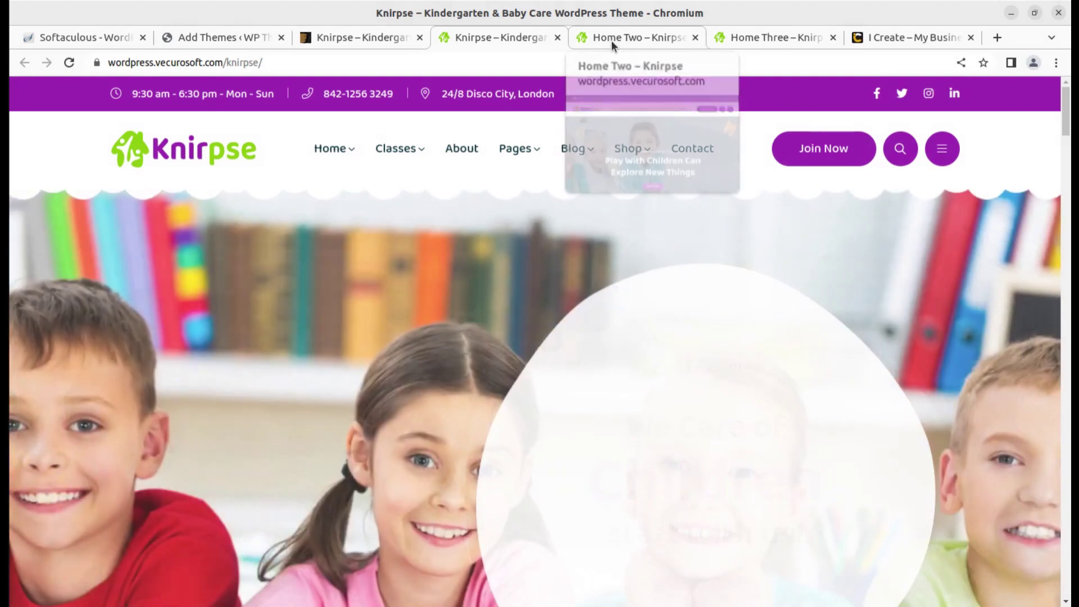
pyautogui.click(612, 39)
pyautogui.click(769, 35)
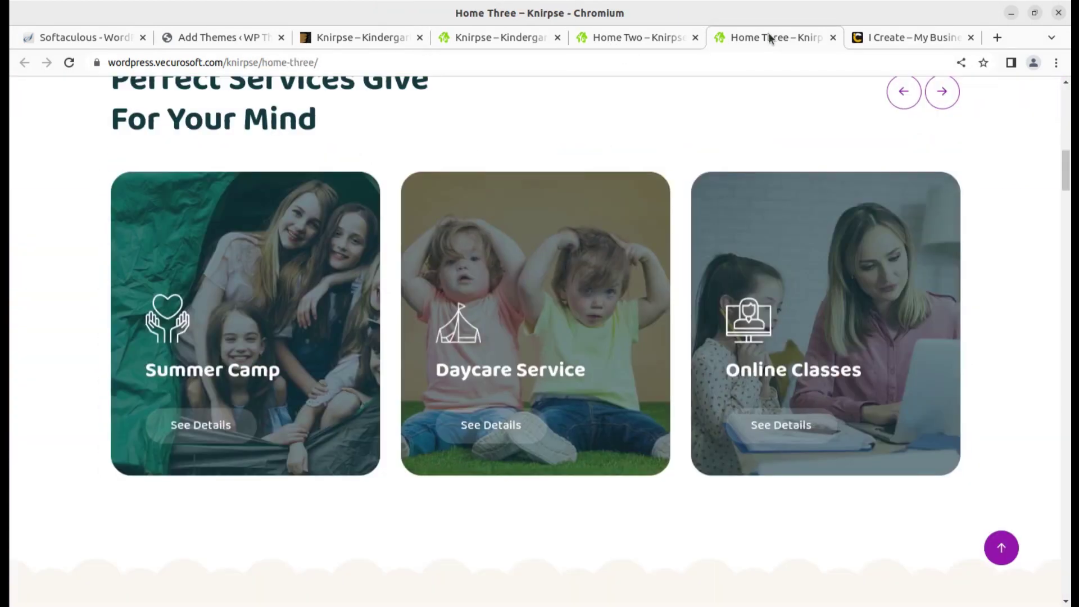
pyautogui.click(635, 41)
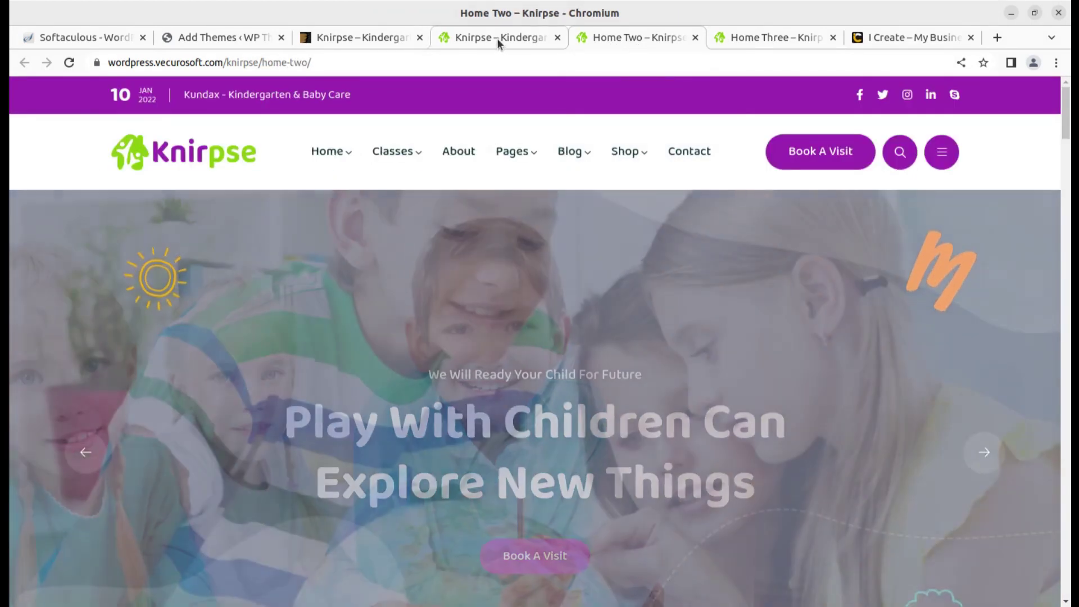
pyautogui.click(497, 38)
pyautogui.moveTo(398, 168)
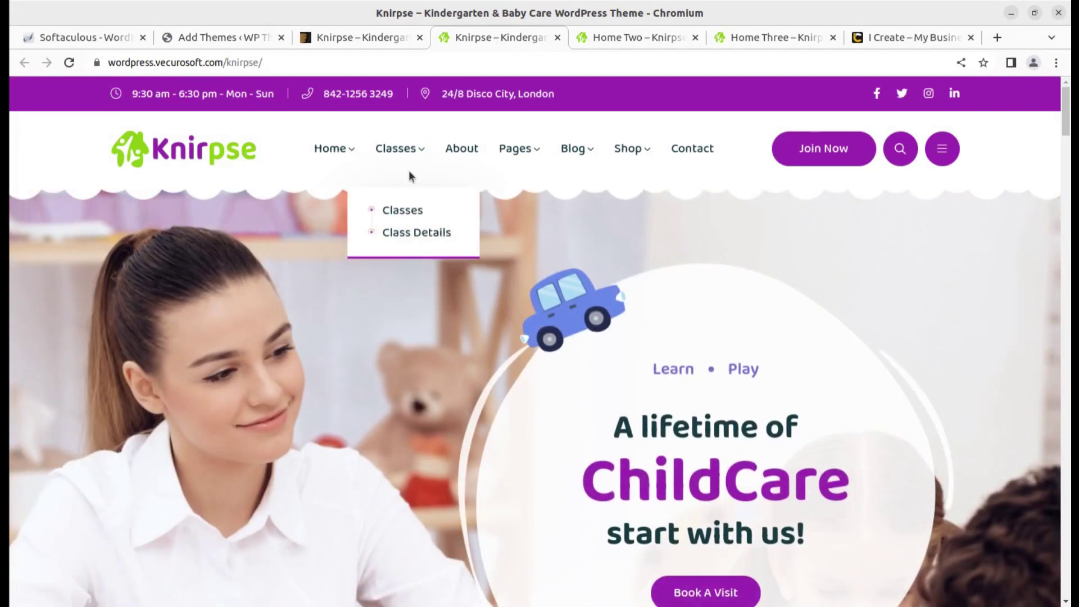
# Step: Examine the Knirpse theme listing on ThemeForest, including its title, regular license price, author and preview banner
pyautogui.click(356, 37)
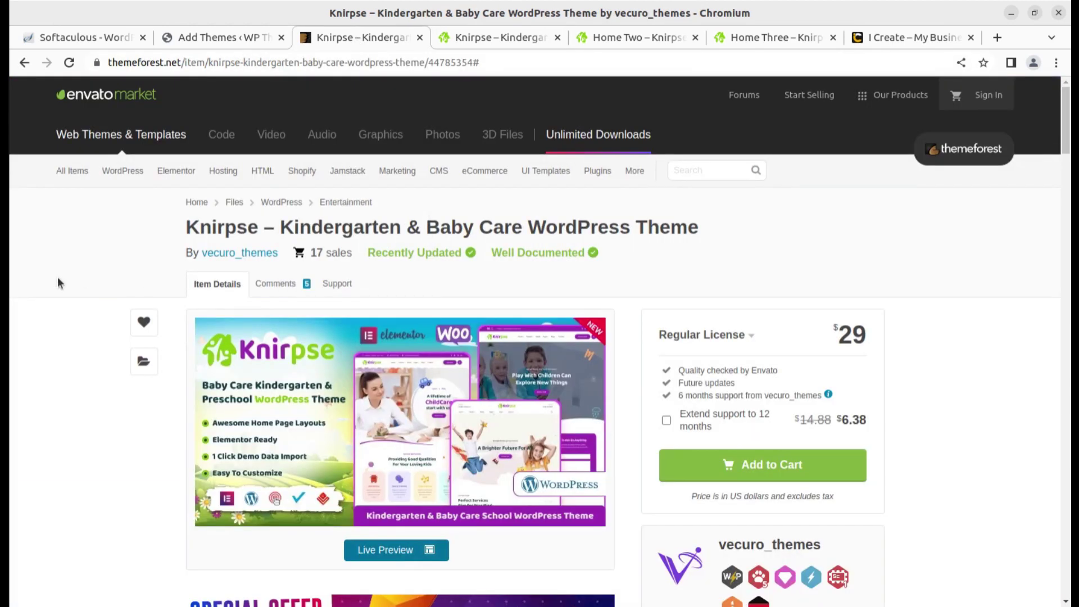
pyautogui.moveTo(278, 227); pyautogui.dragTo(425, 227)
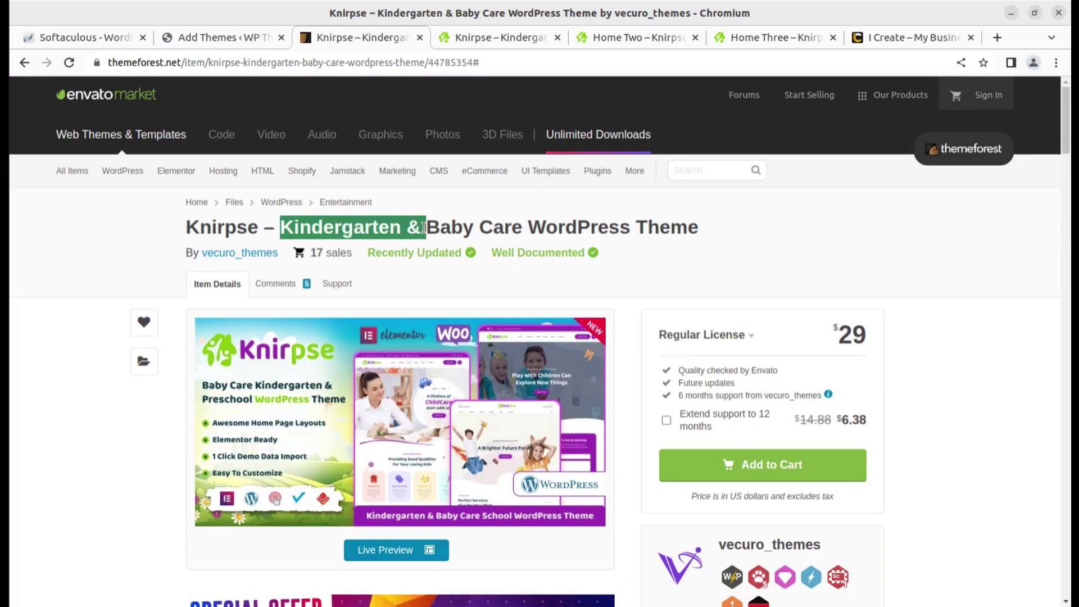
pyautogui.scroll(-5, 237, 303)
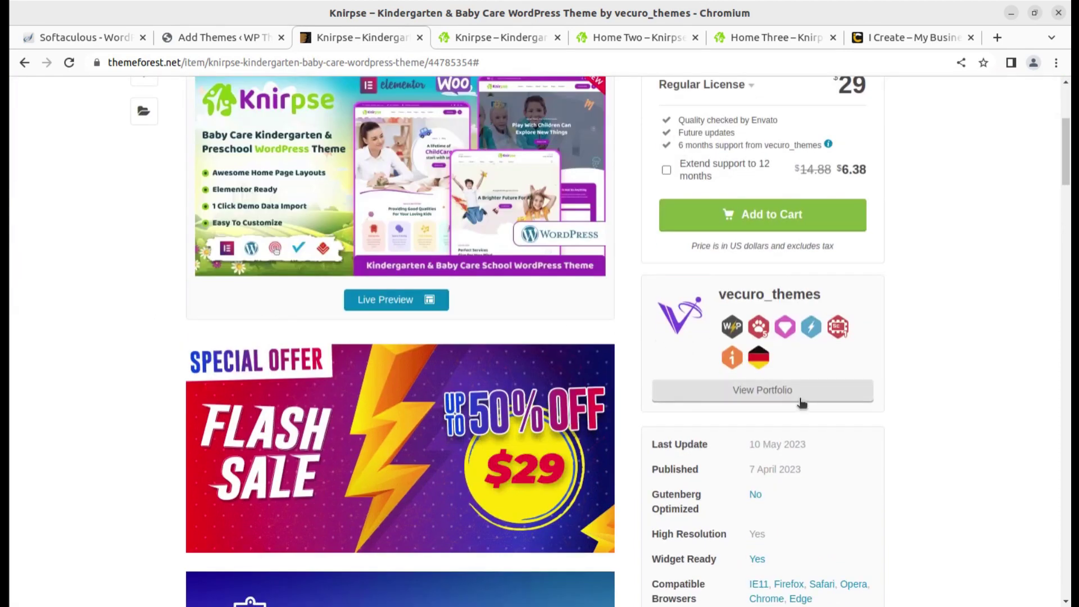
pyautogui.scroll(5, 846, 425)
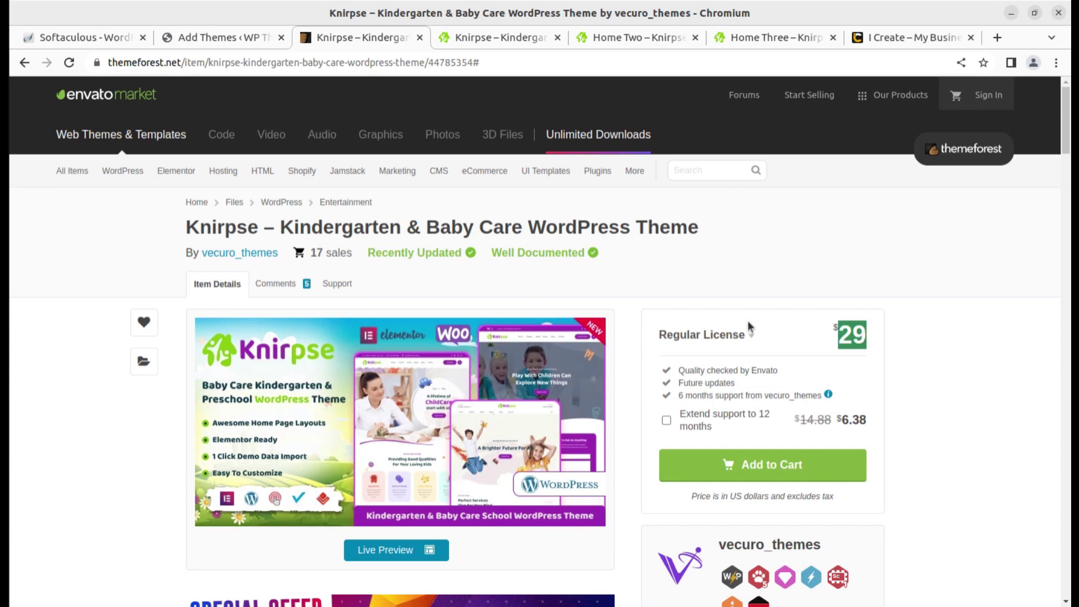
pyautogui.scroll(-3, 668, 277)
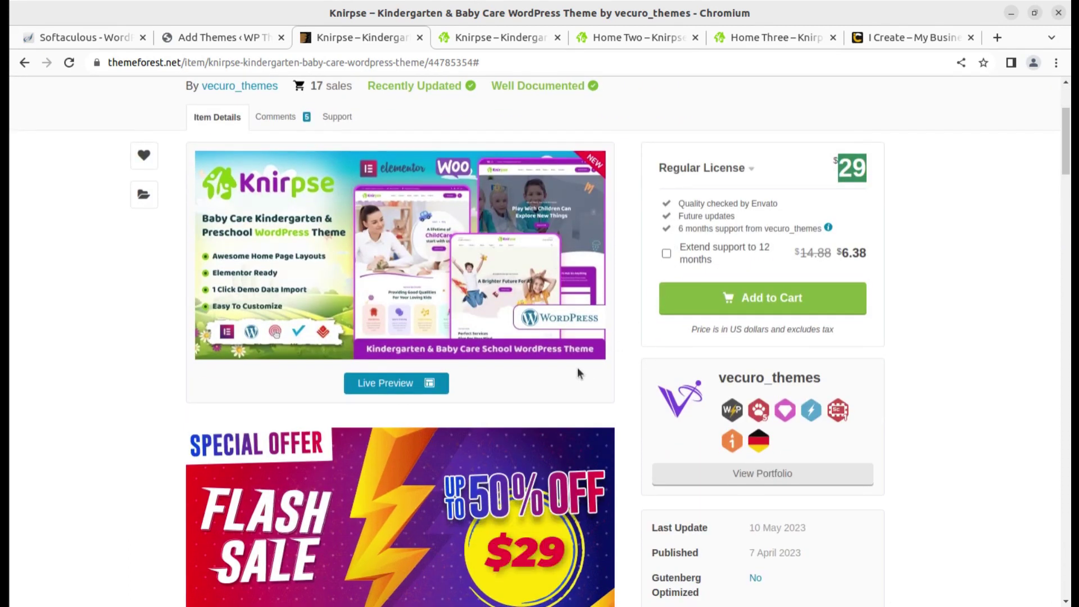
pyautogui.moveTo(513, 355)
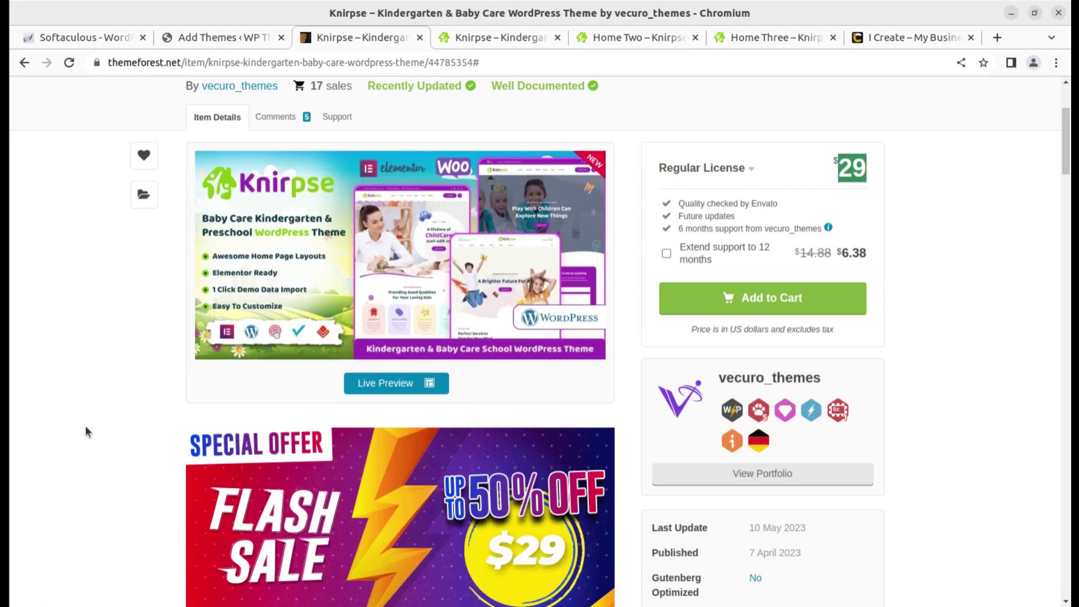
# Step: Open the About page of the main Knirpse demo and look through its content
pyautogui.click(504, 35)
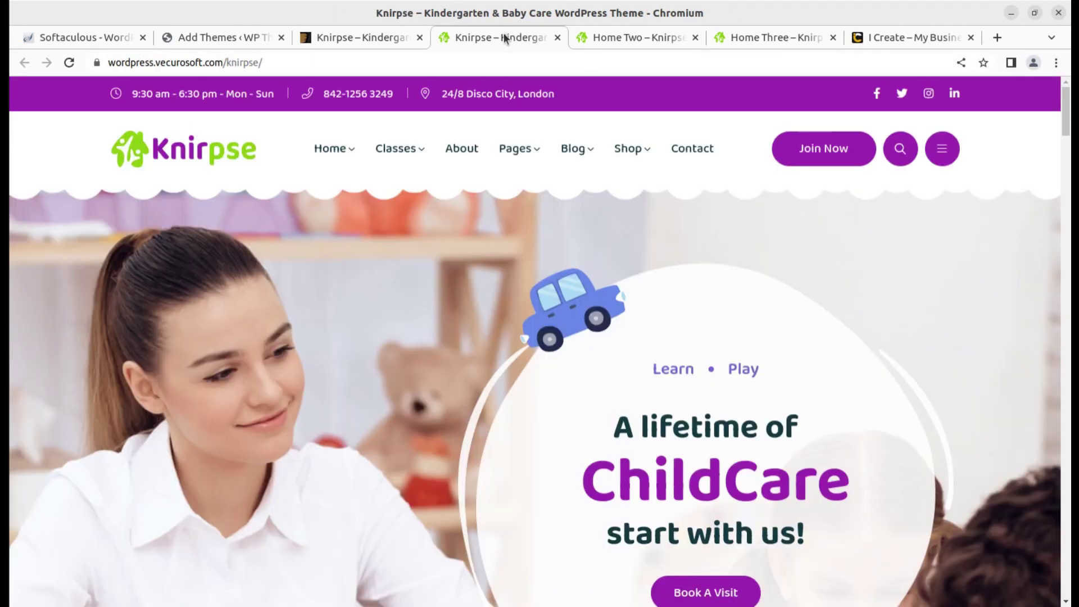
pyautogui.moveTo(338, 149)
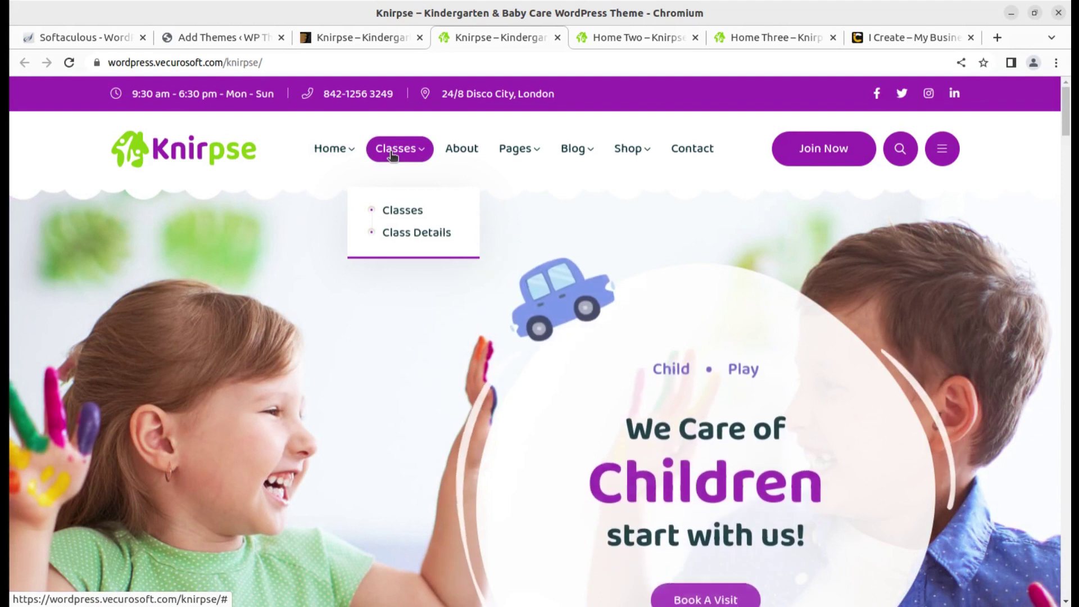
pyautogui.click(466, 156)
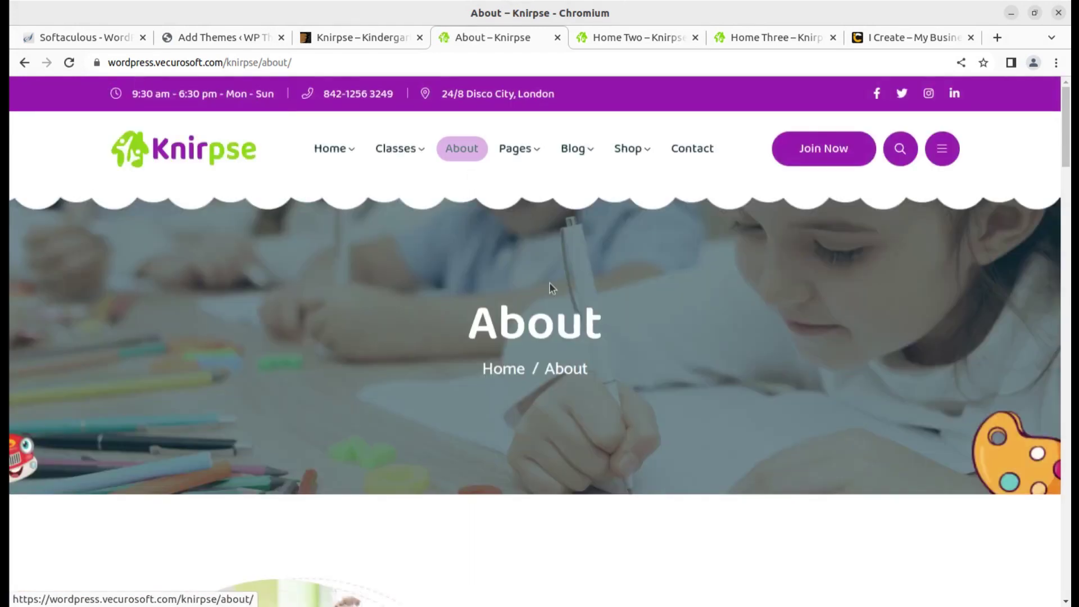
pyautogui.scroll(-10, 521, 350)
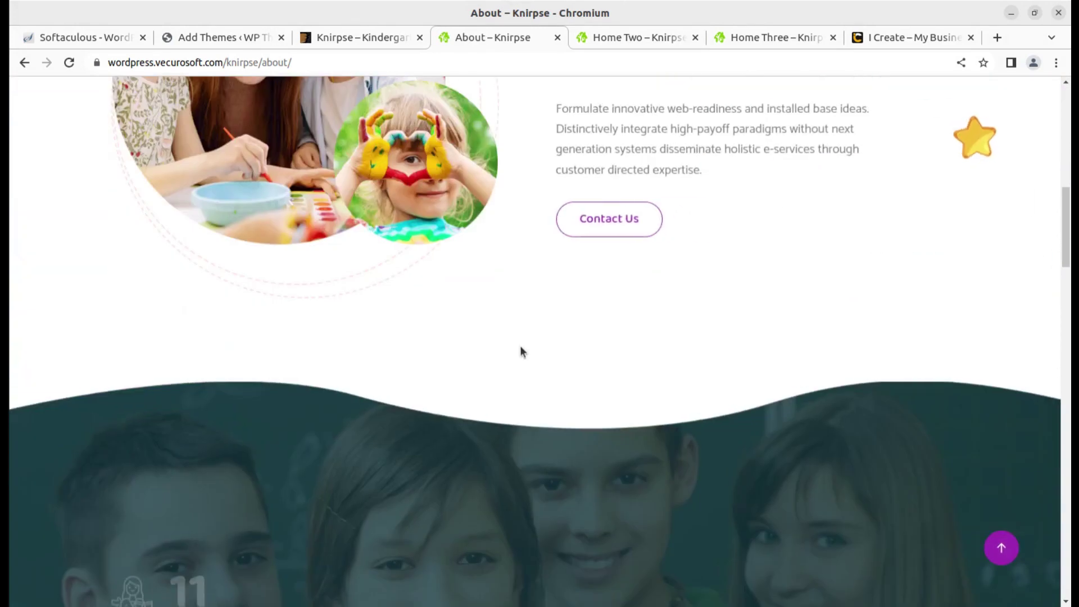
pyautogui.scroll(-2, 520, 345)
pyautogui.scroll(13, 520, 345)
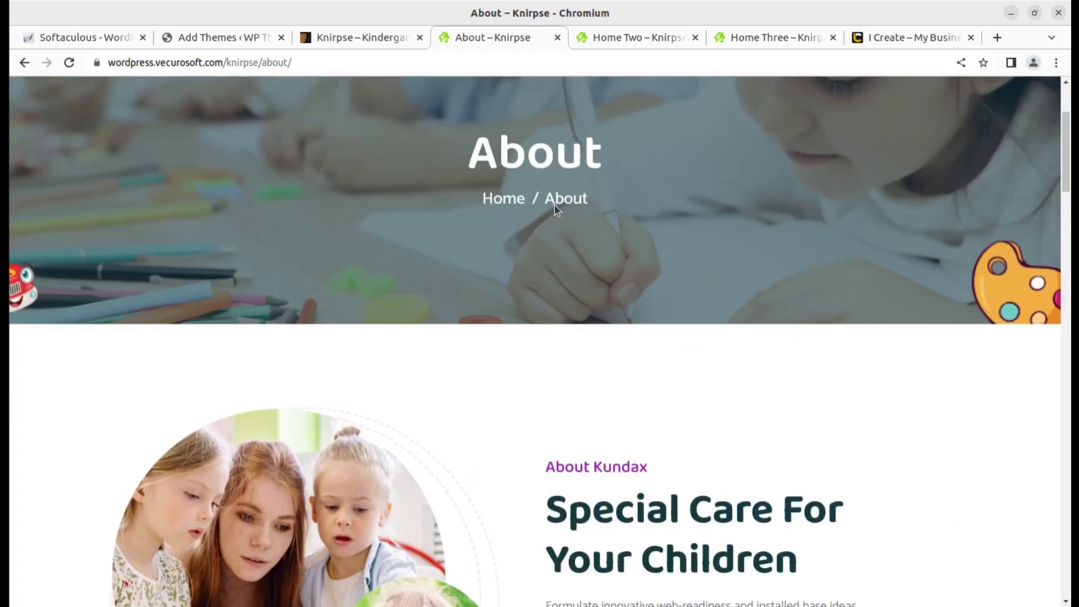
pyautogui.scroll(3, 554, 205)
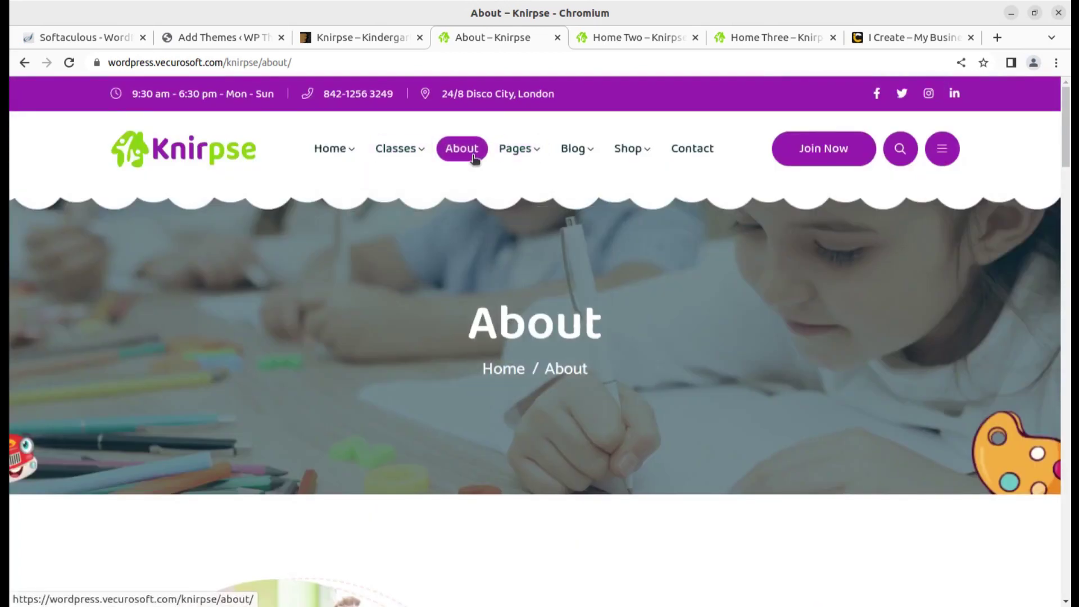
# Step: Open the demo's Events page and look through the event cards
pyautogui.moveTo(516, 149)
pyautogui.click(525, 213)
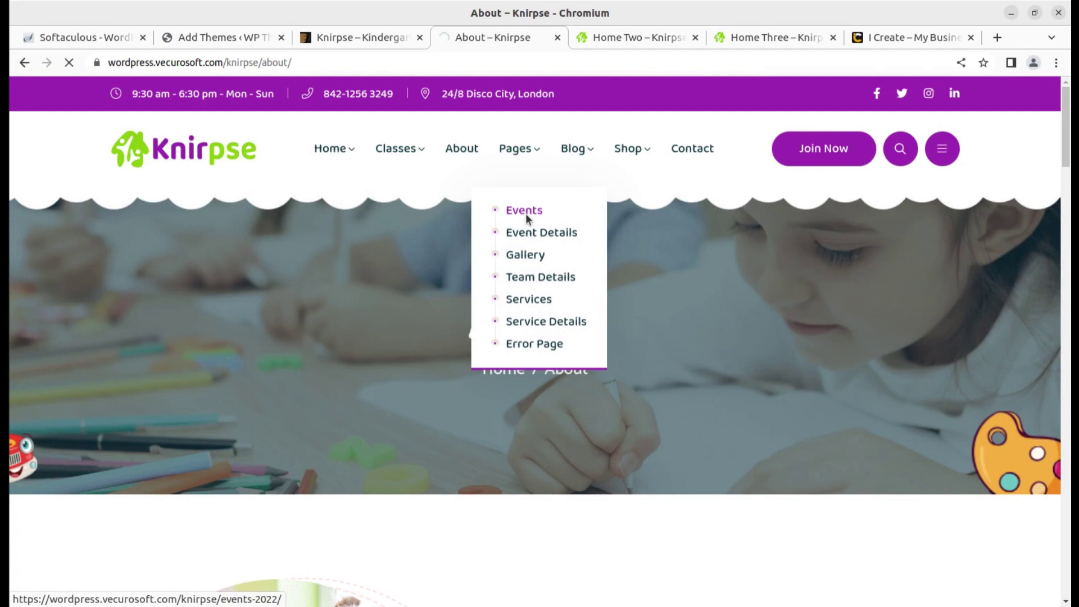
pyautogui.scroll(-8, 332, 431)
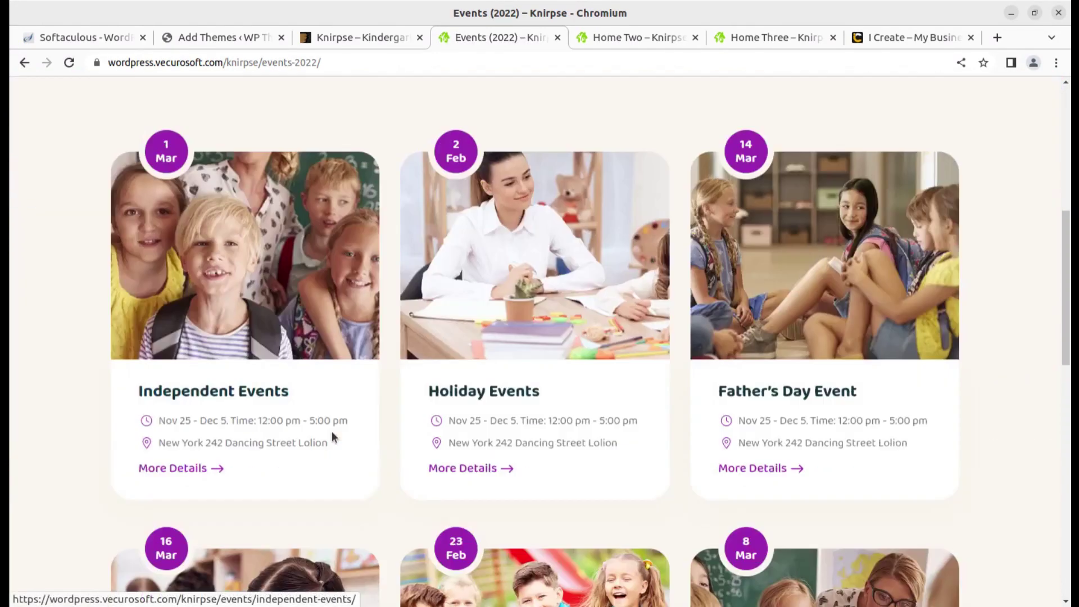
pyautogui.scroll(-10, 332, 434)
pyautogui.scroll(4, 332, 433)
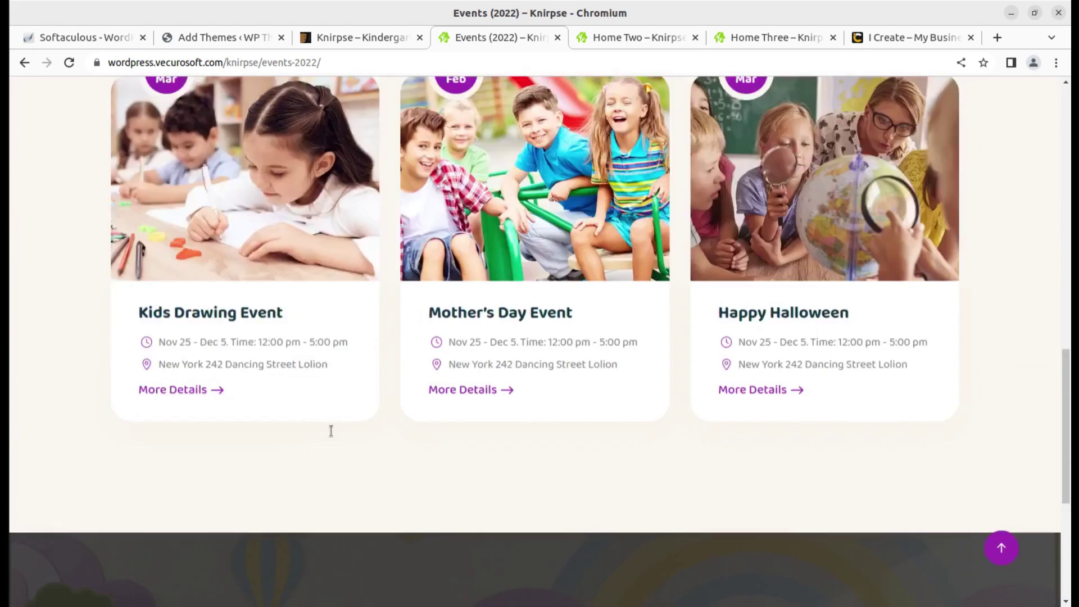
pyautogui.scroll(10, 331, 432)
# Step: Open the Holiday Events entry and read through its map, description and event details
pyautogui.scroll(-4, 516, 431)
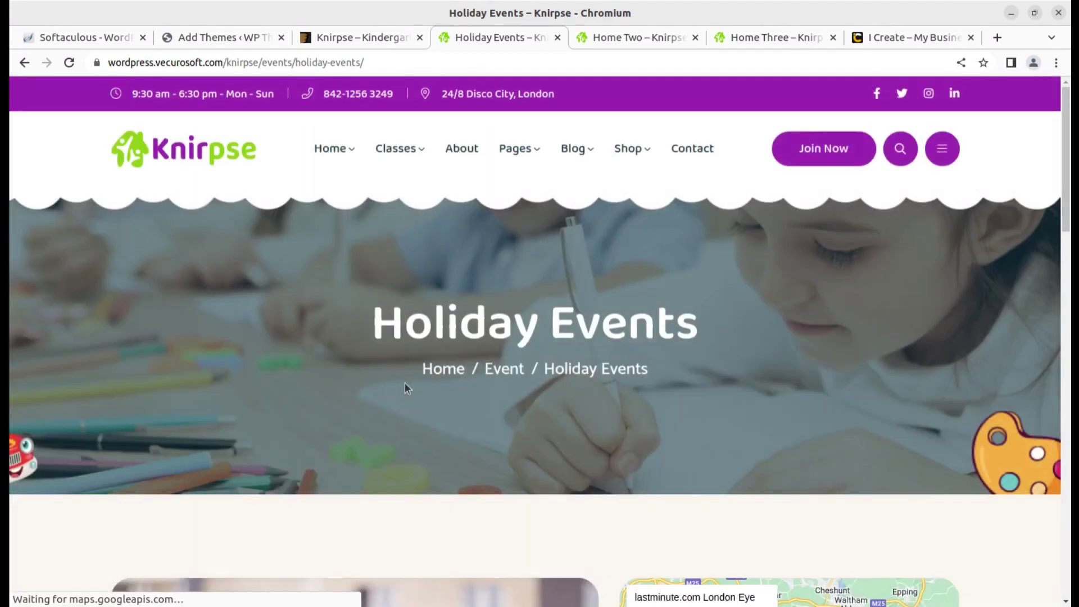
pyautogui.scroll(-5, 405, 383)
pyautogui.scroll(-3, 630, 400)
pyautogui.scroll(-3, 282, 351)
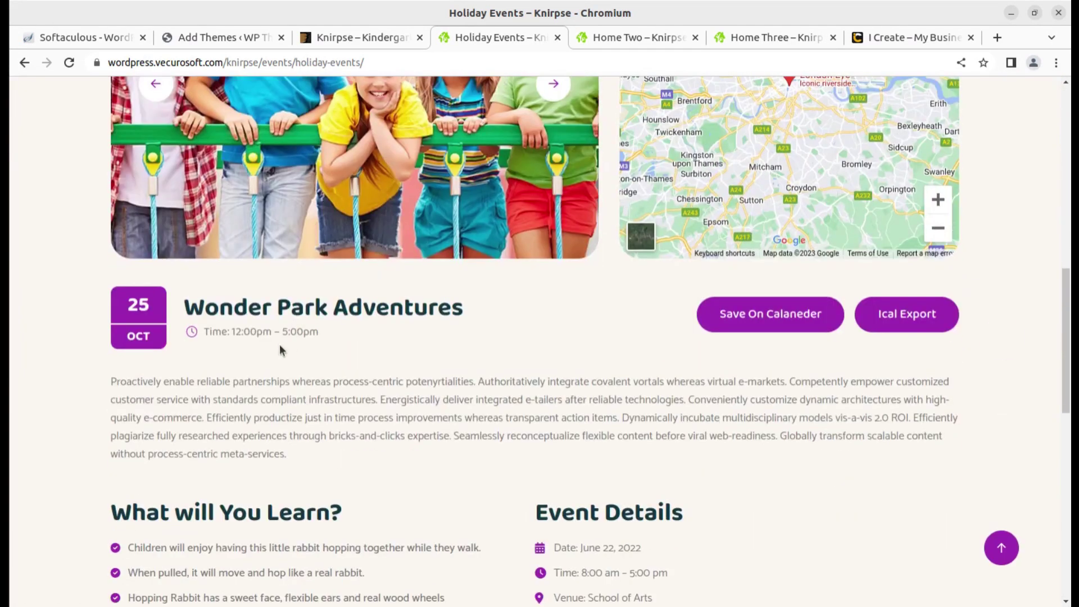
pyautogui.scroll(-4, 481, 379)
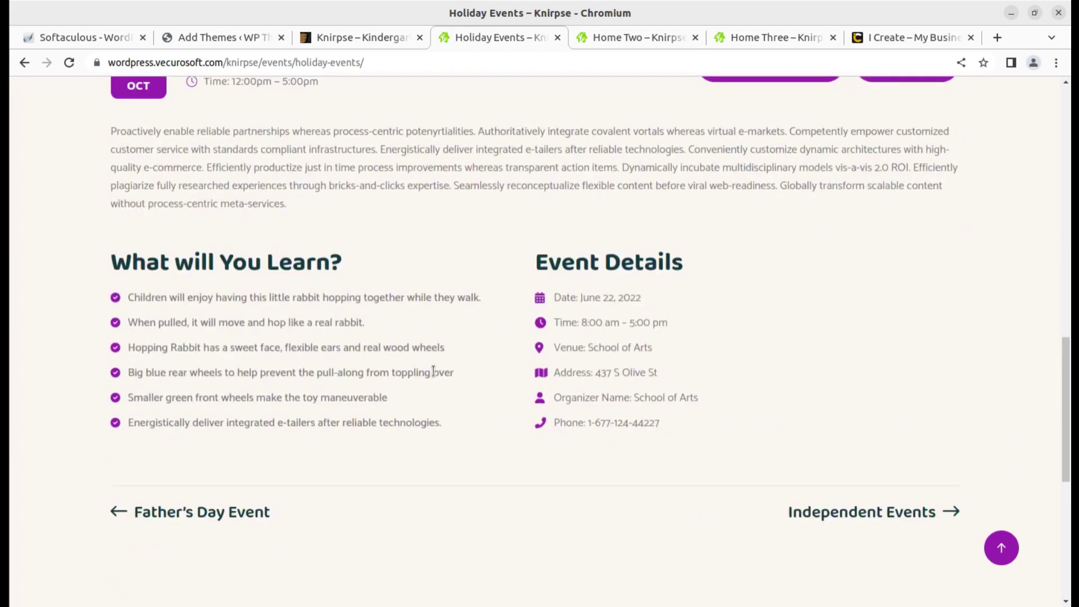
pyautogui.scroll(10, 434, 372)
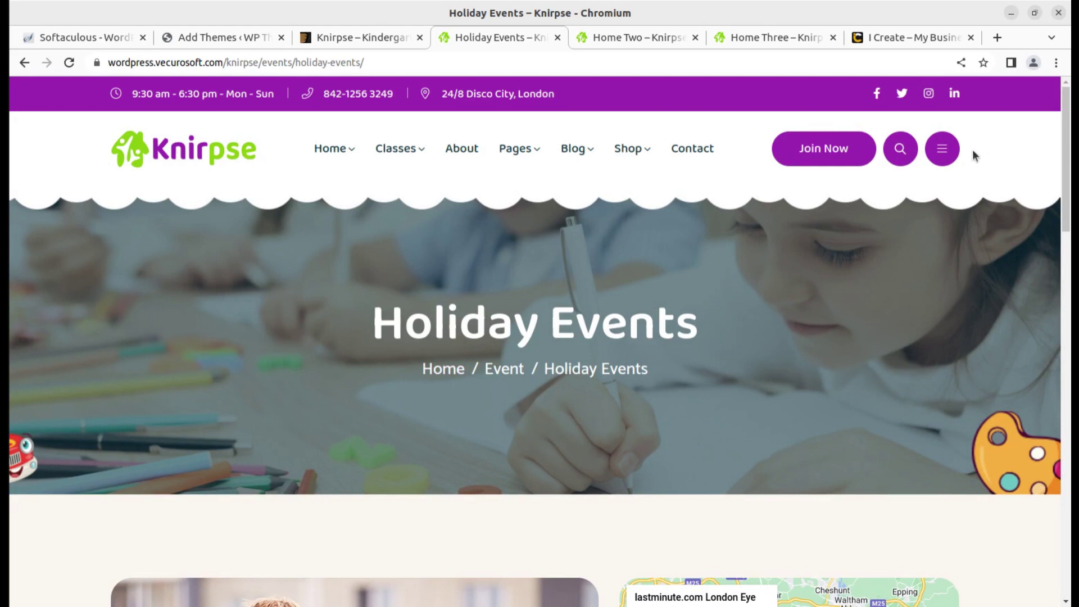
# Step: Return to the main Knirpse demo home page and review the Home Two and Home Three variants again
pyautogui.click(192, 151)
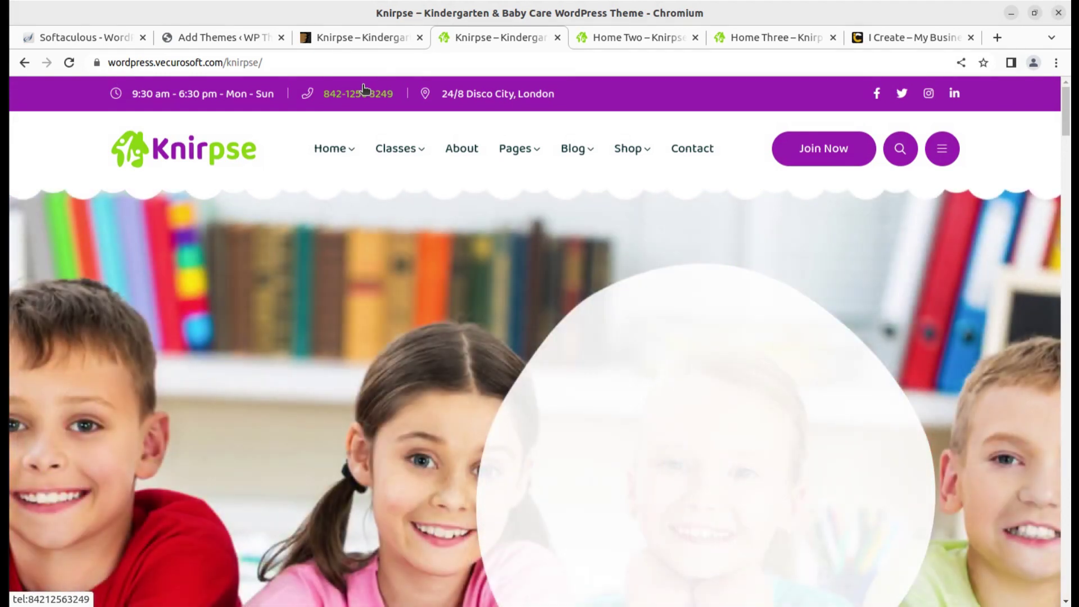
pyautogui.click(654, 46)
pyautogui.click(760, 38)
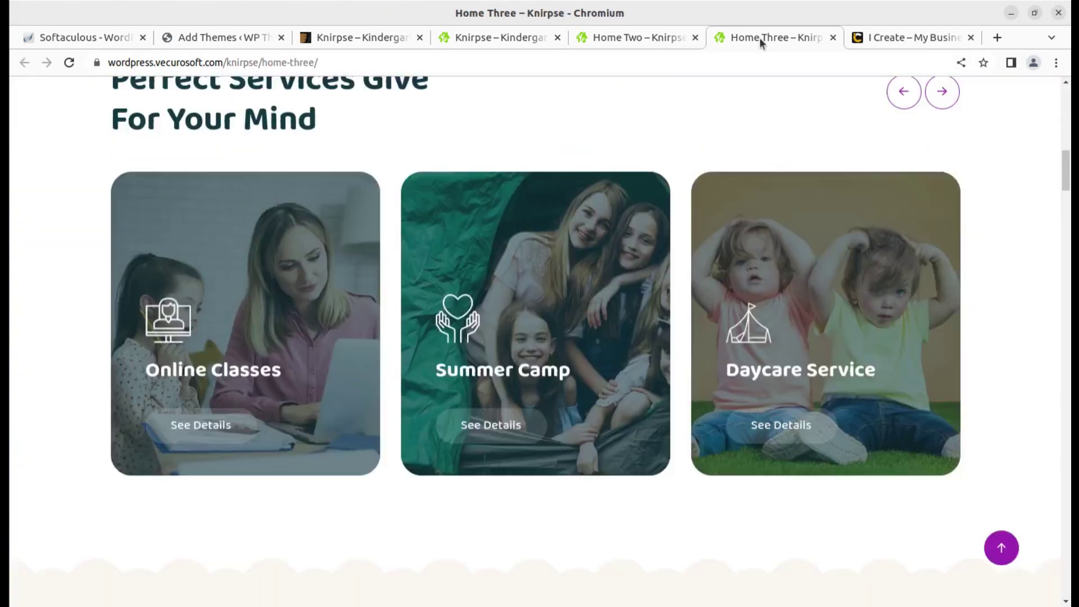
pyautogui.click(639, 37)
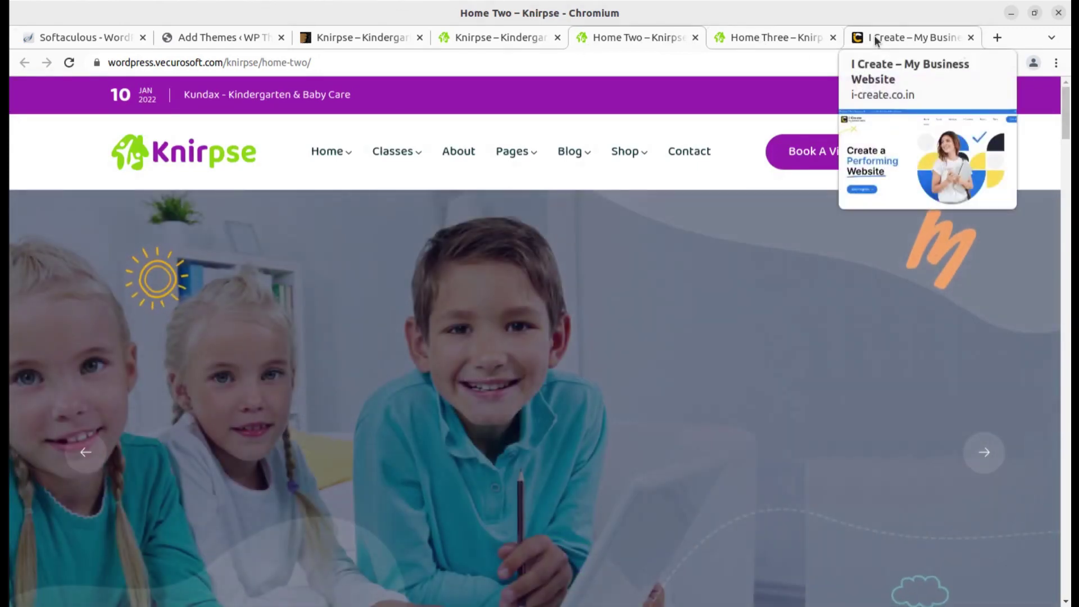
# Step: View the i-Create website's home page and return to the author and item details of the Knirpse ThemeForest listing
pyautogui.click(875, 35)
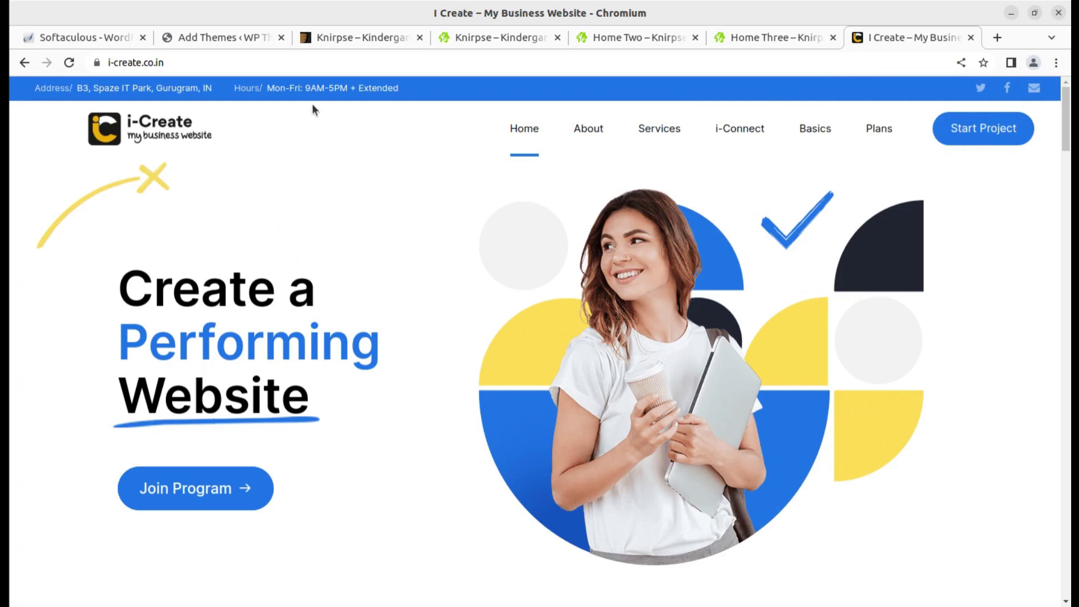
pyautogui.click(349, 38)
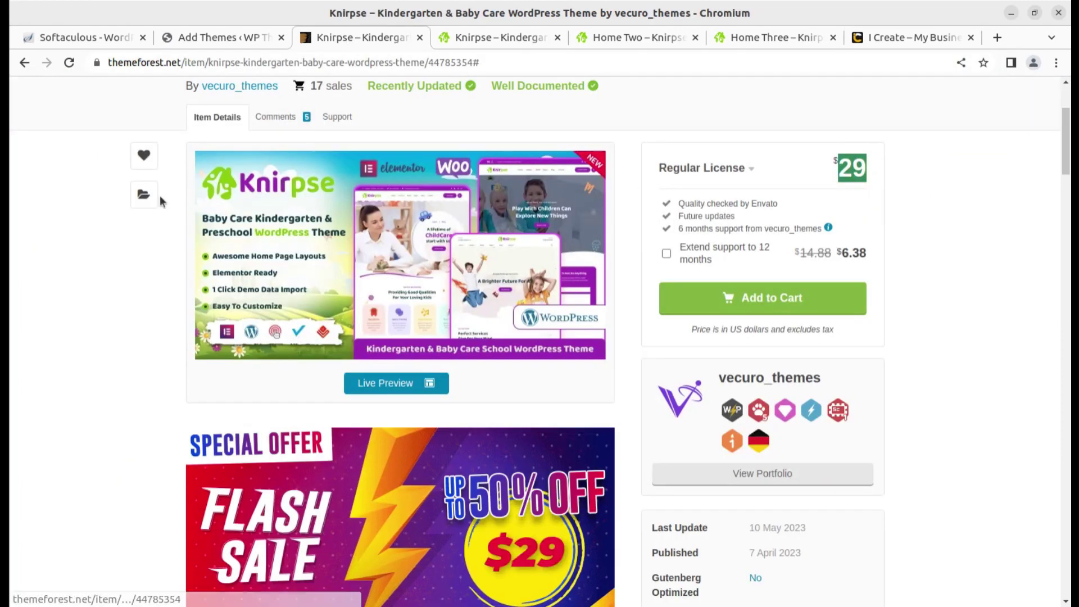
pyautogui.scroll(-3, 795, 433)
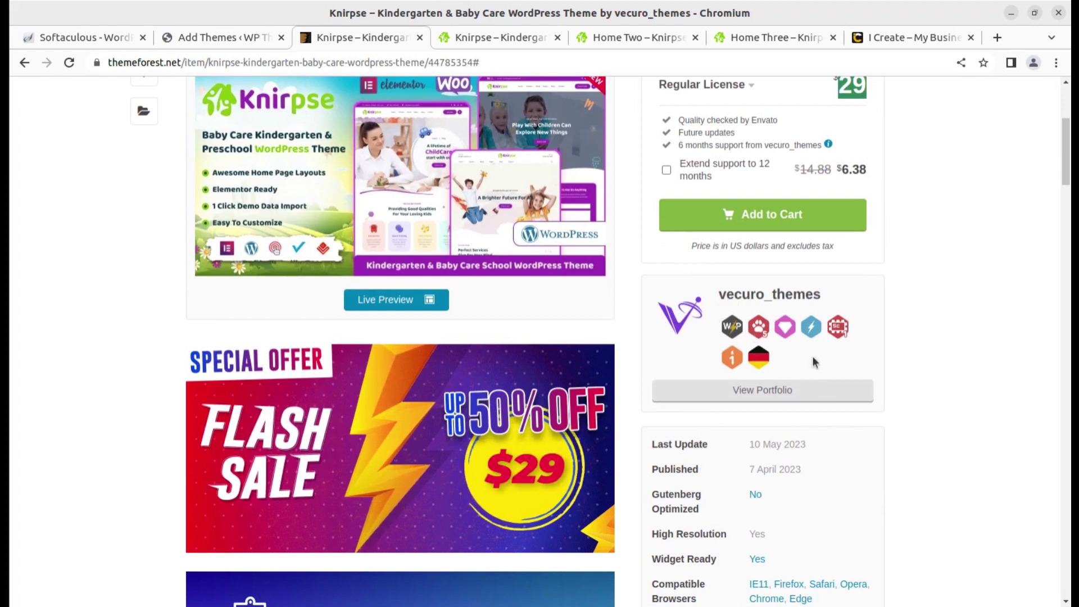
# Step: Highlight the vecuro_themes author name and read the item's update dates, compatibility and supported software versions
pyautogui.moveTo(715, 295); pyautogui.dragTo(826, 304)
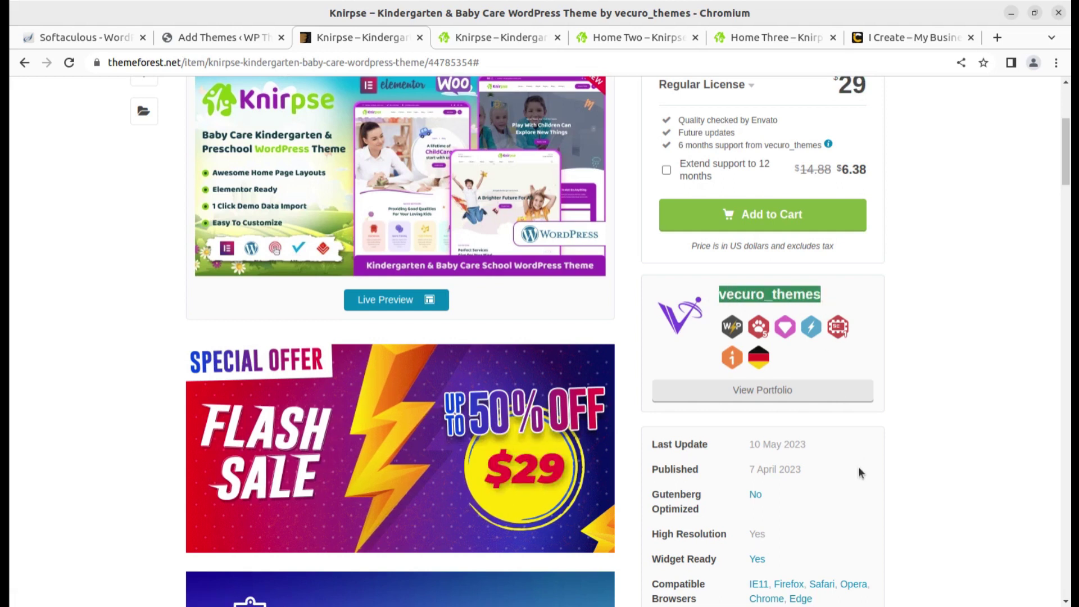
pyautogui.scroll(-3, 858, 467)
pyautogui.scroll(-2, 896, 400)
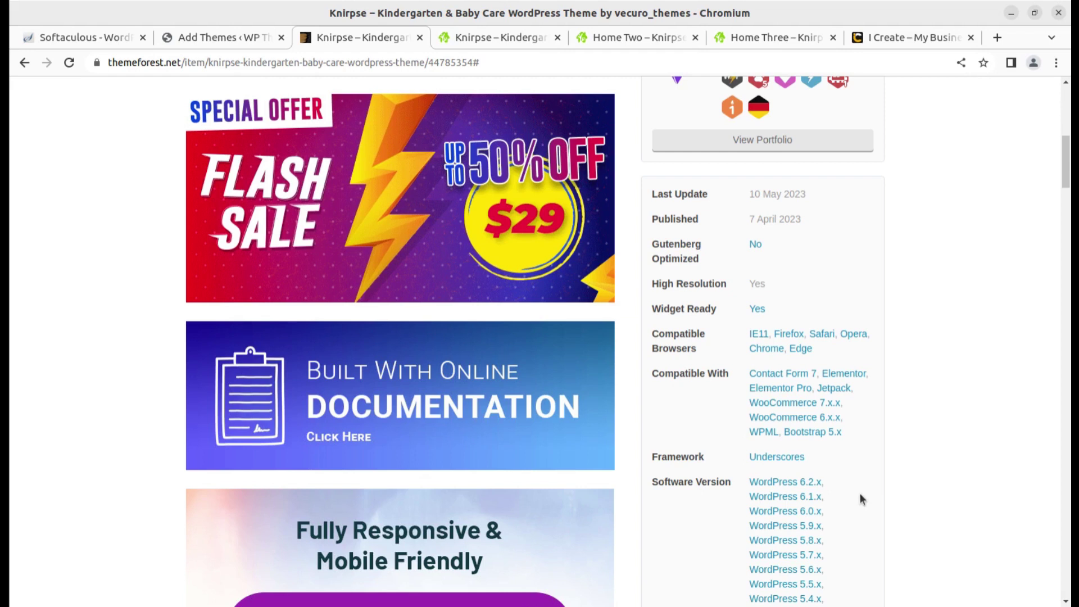
pyautogui.scroll(-1, 869, 485)
pyautogui.scroll(-5, 870, 479)
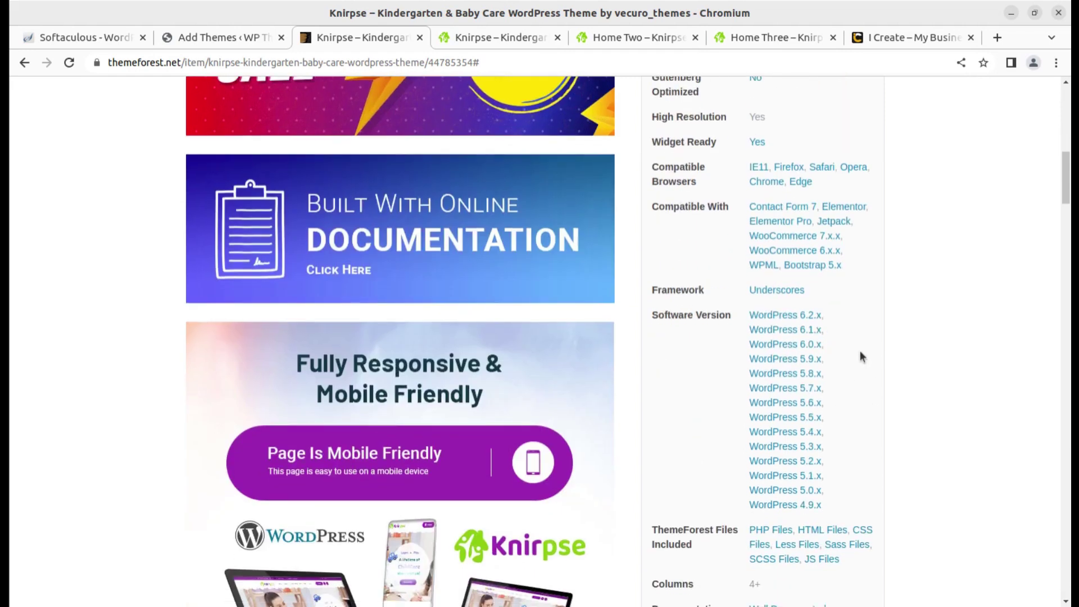
# Step: Look through the Knirpse description images covering features, home demos, footers, blog designs, blocks and inner page layouts
pyautogui.scroll(-15, 162, 426)
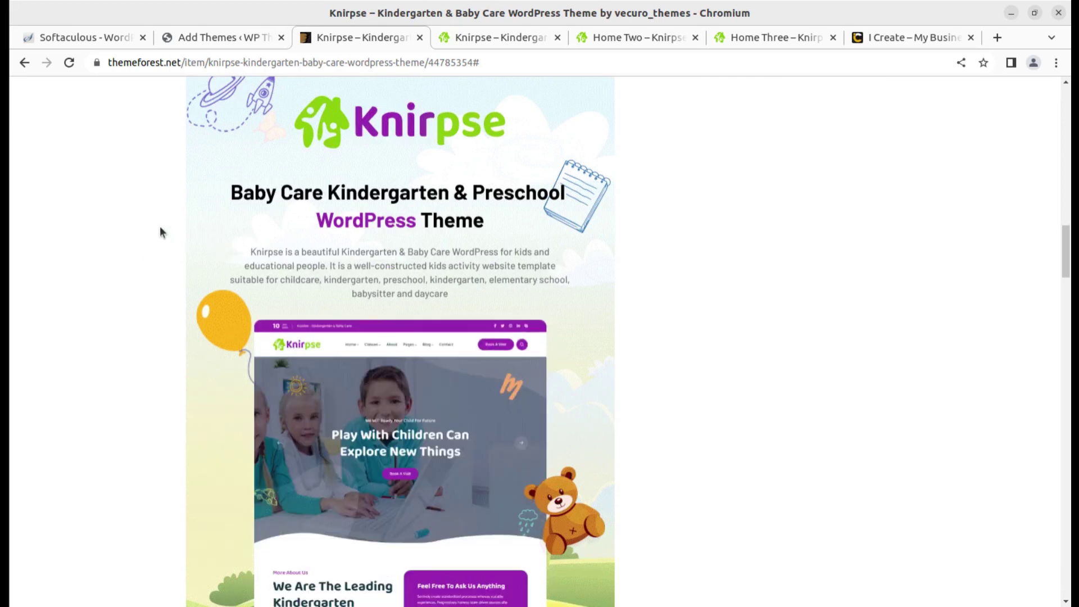
pyautogui.scroll(-15, 168, 270)
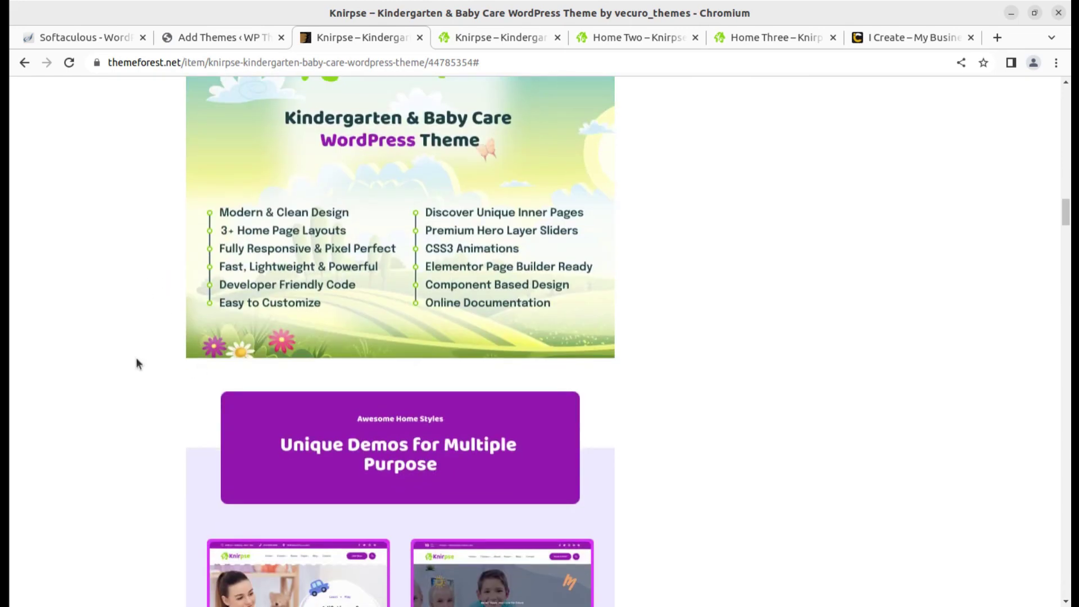
pyautogui.scroll(-20, 136, 360)
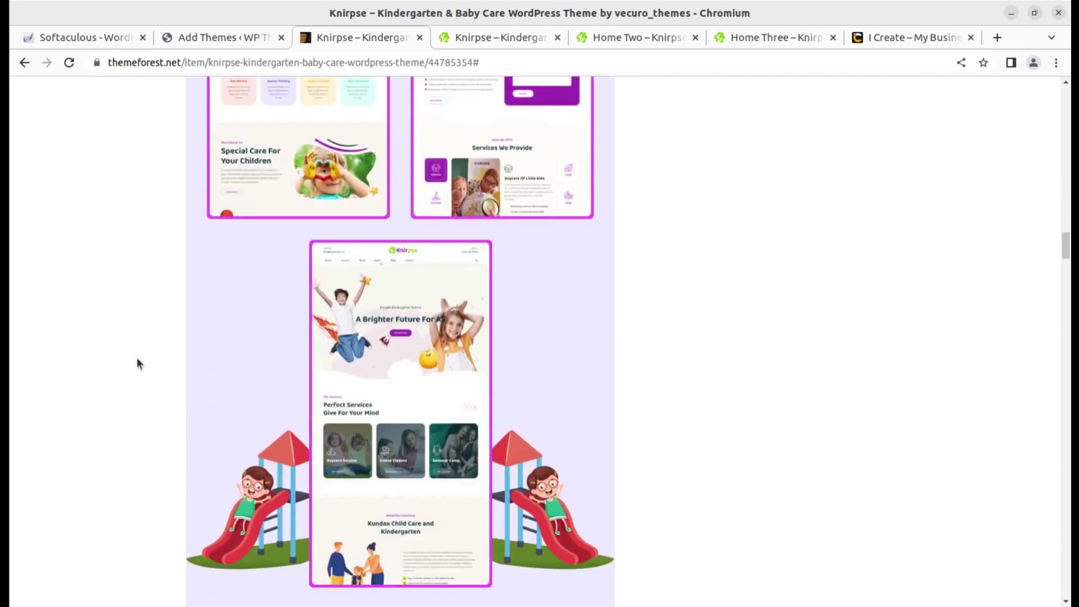
pyautogui.scroll(-16, 137, 359)
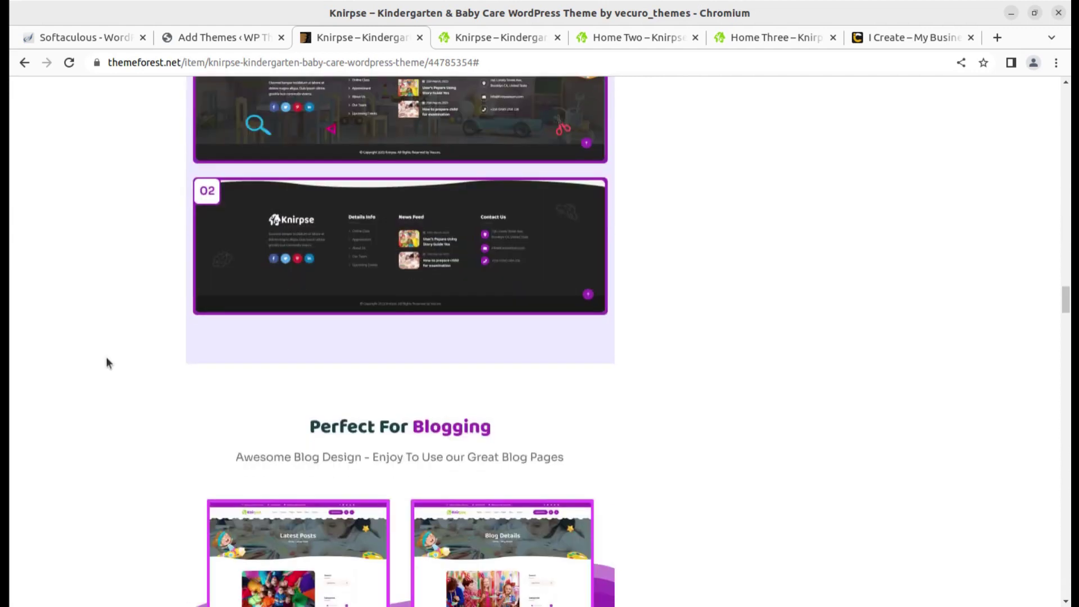
pyautogui.scroll(-15, 107, 360)
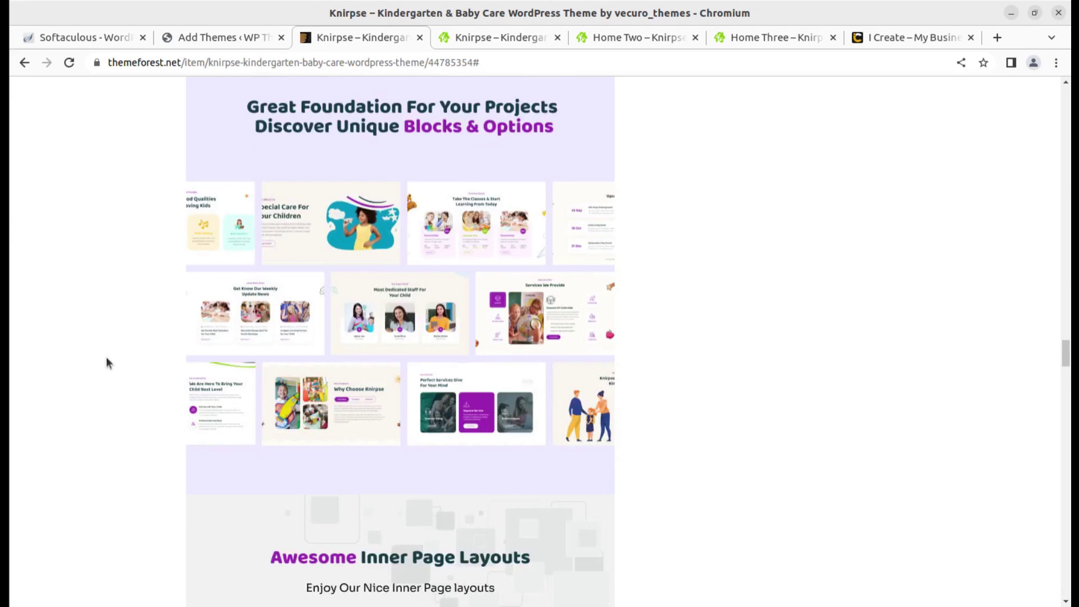
pyautogui.scroll(-15, 108, 363)
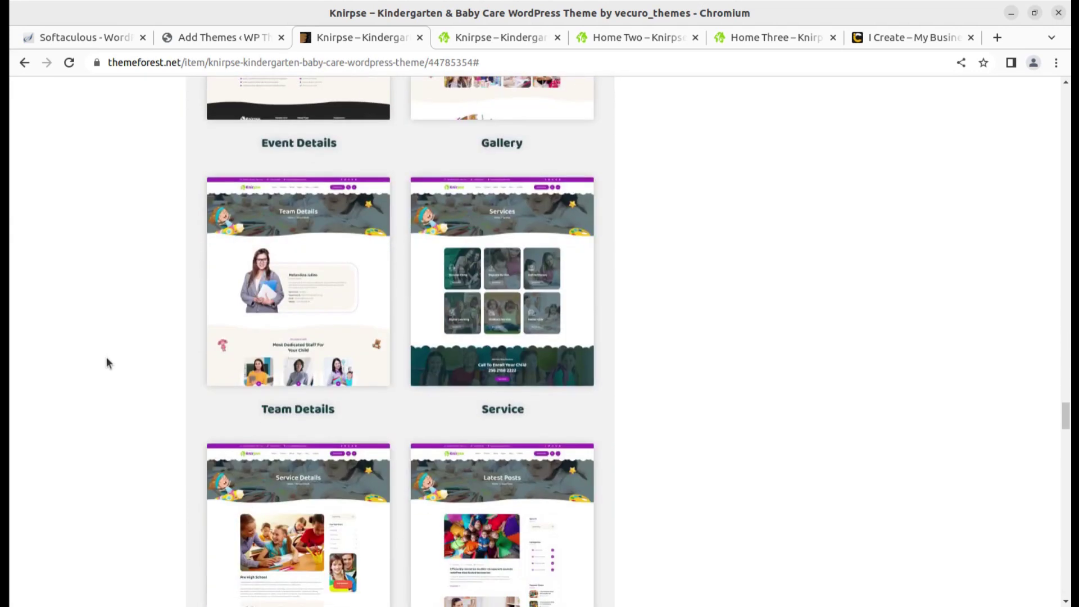
# Step: Review the listing's page previews again in reverse, from the inner page layouts back up to the item header
pyautogui.scroll(9, 107, 363)
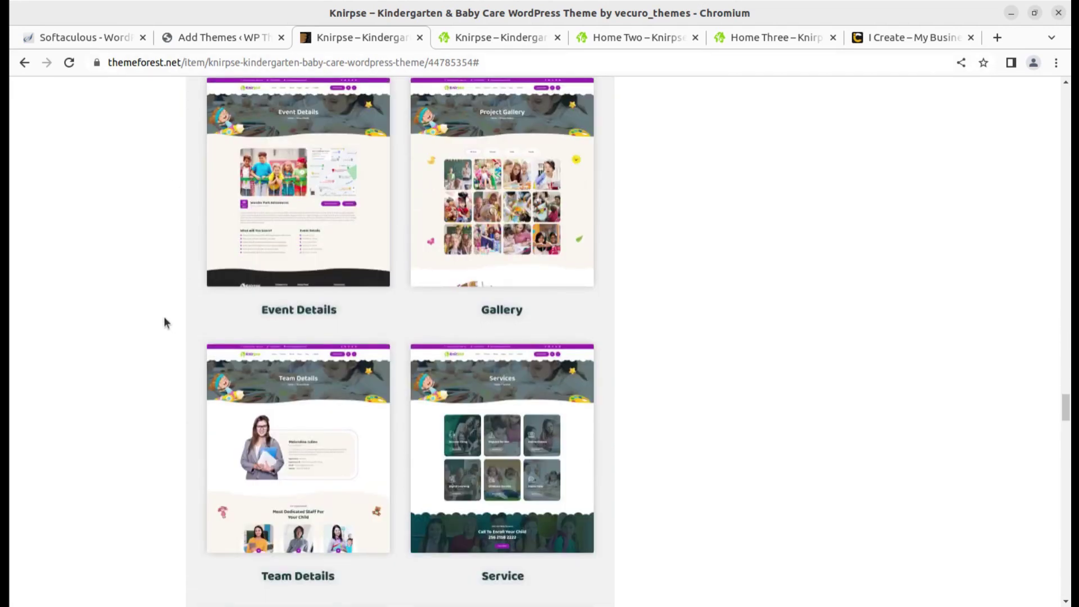
pyautogui.scroll(15, 164, 322)
pyautogui.scroll(3, 356, 161)
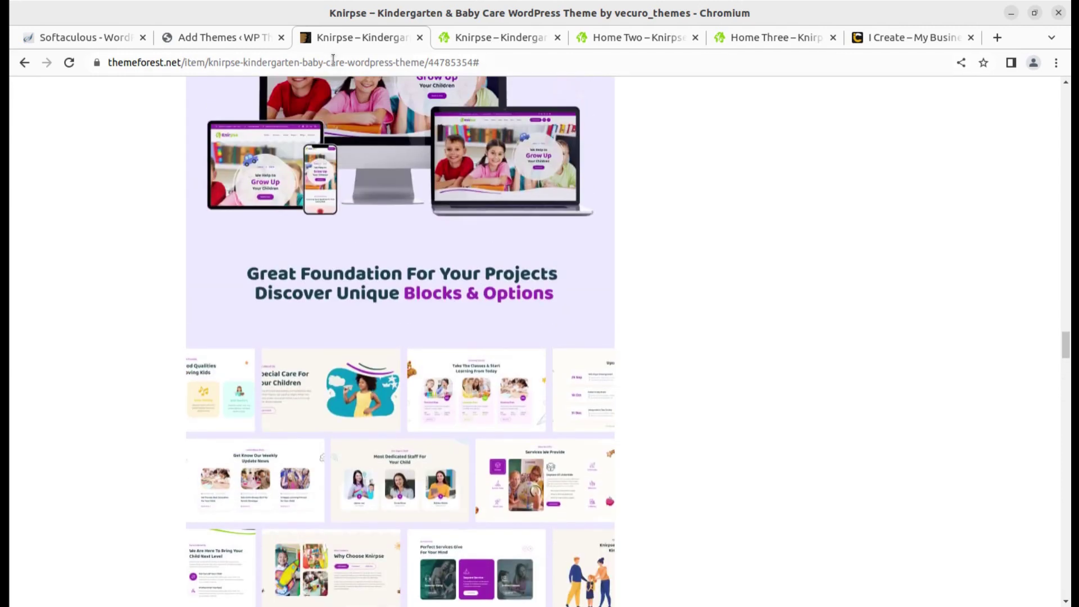
pyautogui.scroll(20, 141, 413)
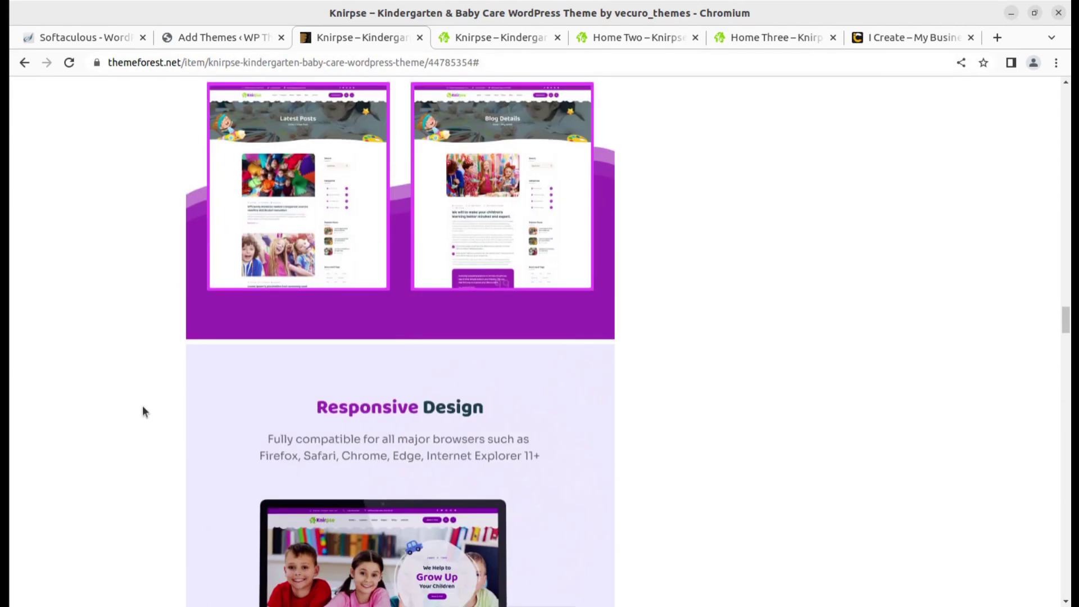
pyautogui.scroll(20, 315, 218)
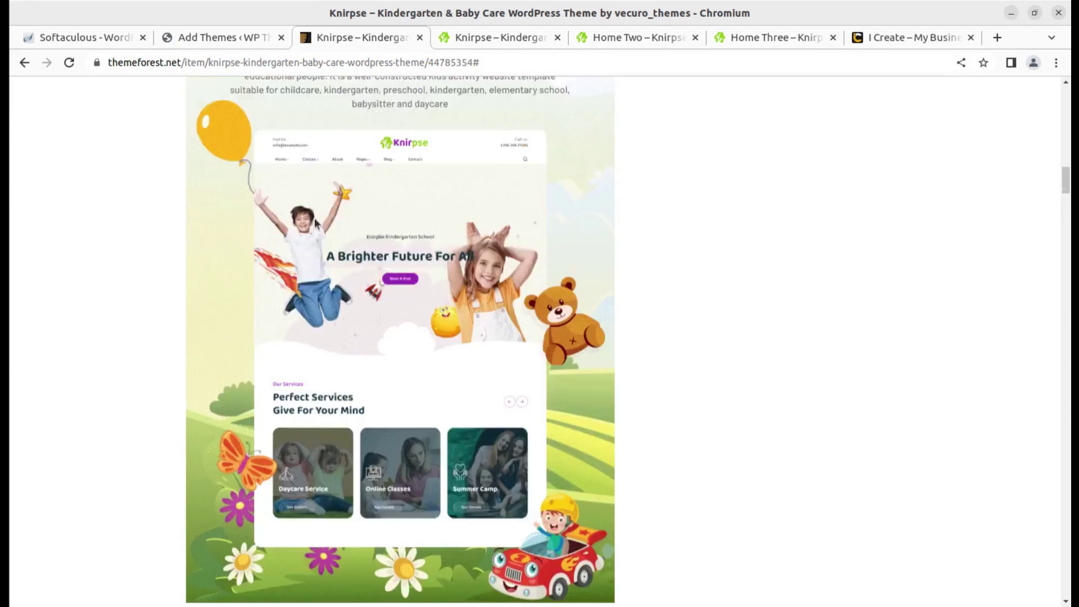
pyautogui.scroll(8, 314, 220)
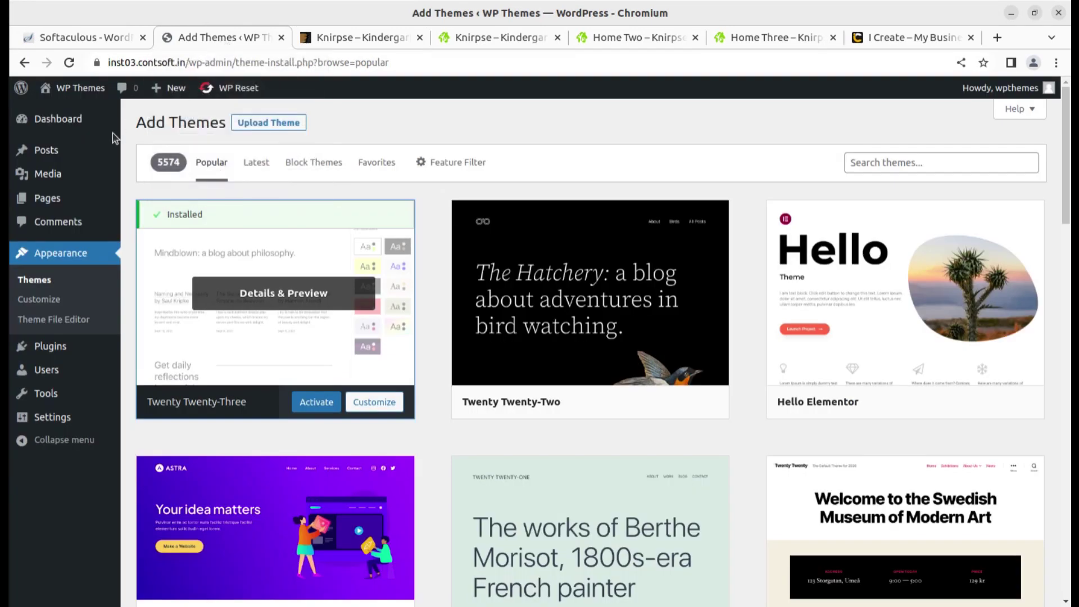
# Step: Open the WordPress dashboard of inst03.contsoft.in, and go from Softaculous to the cPanel main page
pyautogui.click(56, 118)
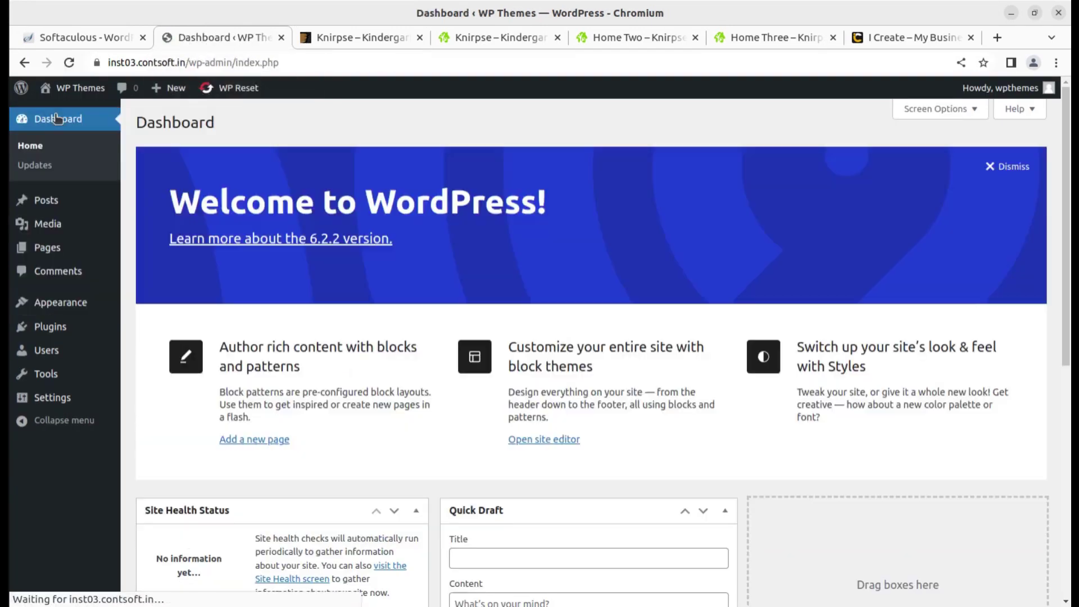
pyautogui.click(70, 40)
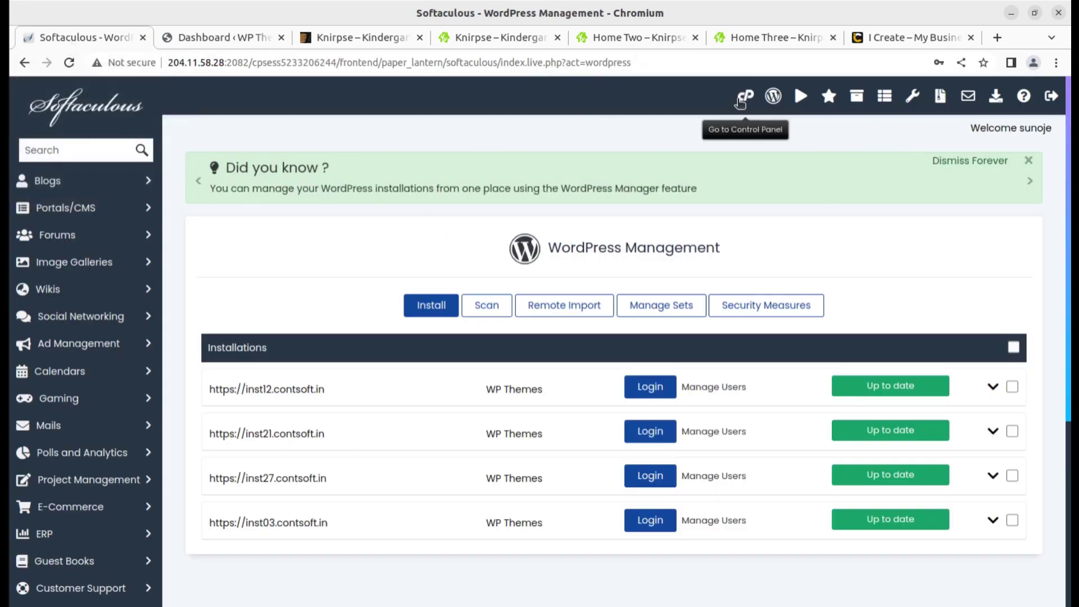
pyautogui.click(744, 98)
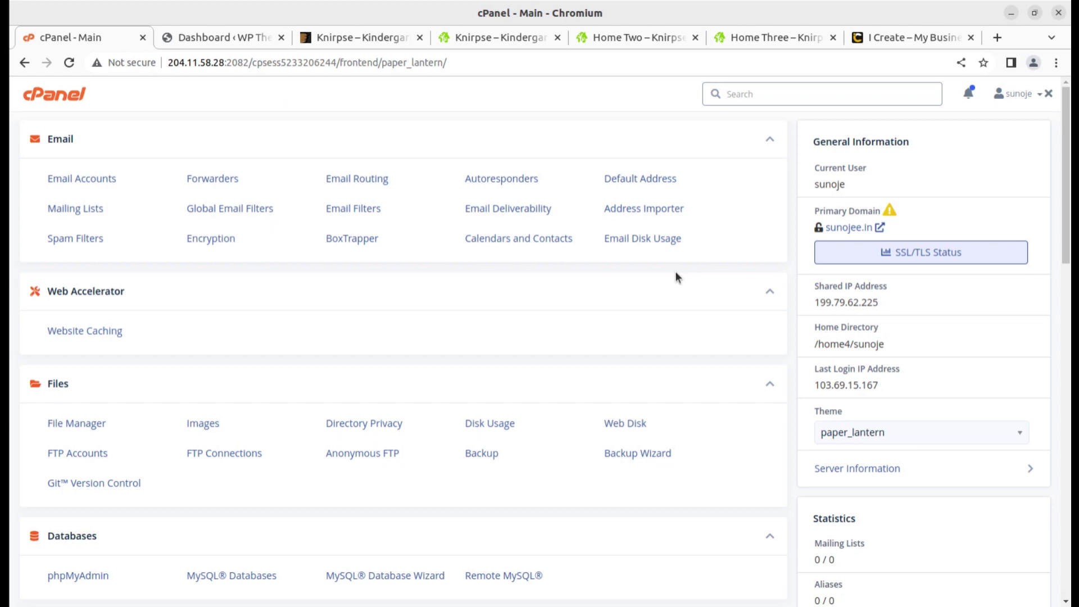
# Step: Revisit the i-Create website, the ThemeForest listing and the WordPress dashboard, and return to the cPanel main page
pyautogui.click(908, 40)
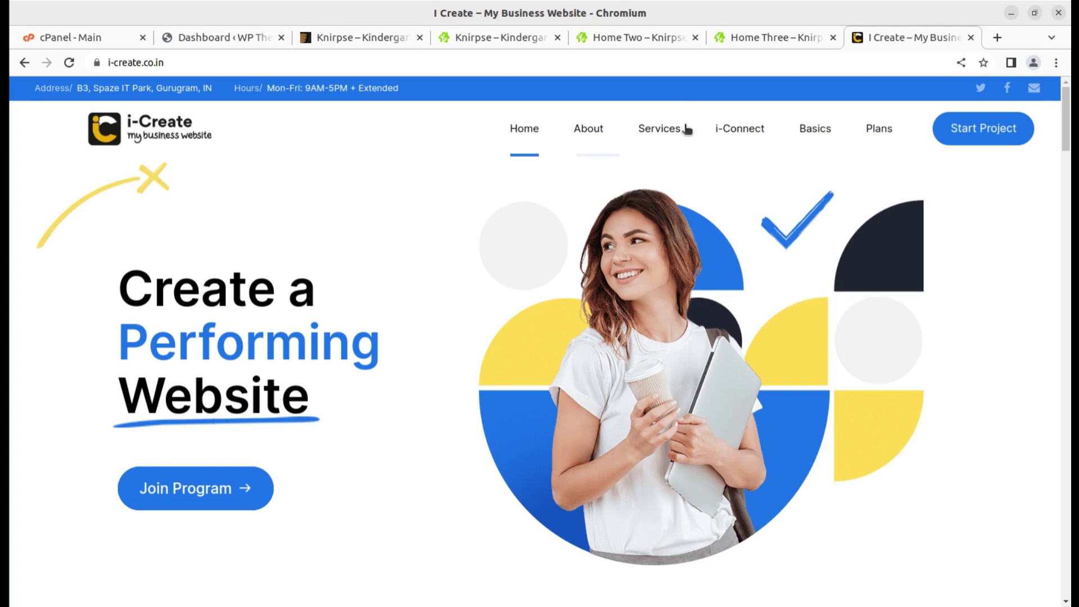
pyautogui.moveTo(739, 129)
pyautogui.click(352, 37)
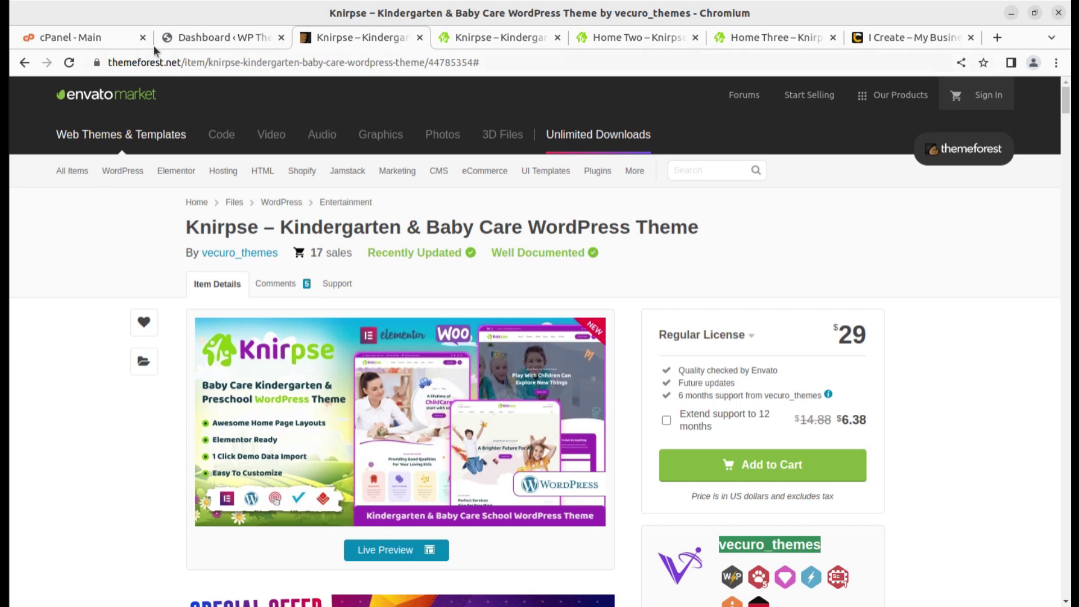
pyautogui.click(219, 41)
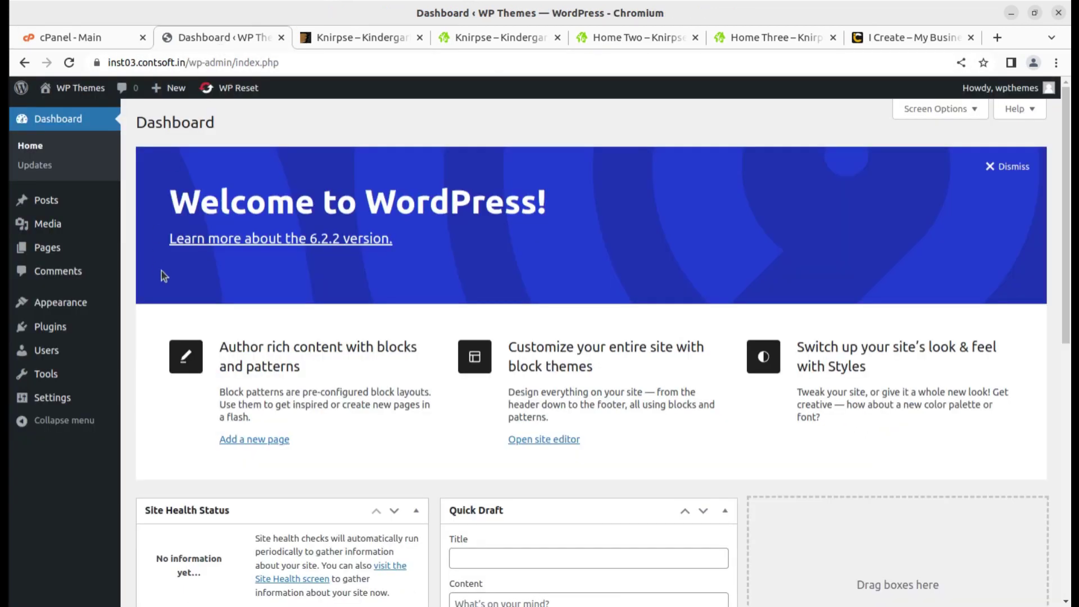
pyautogui.click(79, 36)
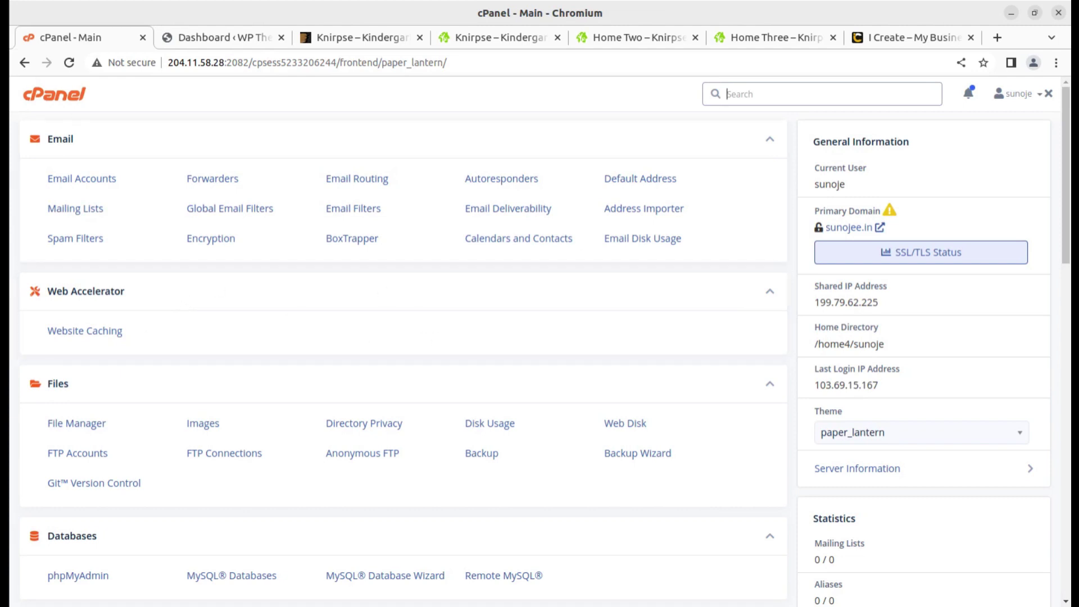
# Step: Show the local knirpse_v1.1 folder, examine the theme package's folders and zip files including knirpse.zip, and minimize the file window
pyautogui.click(3, 31)
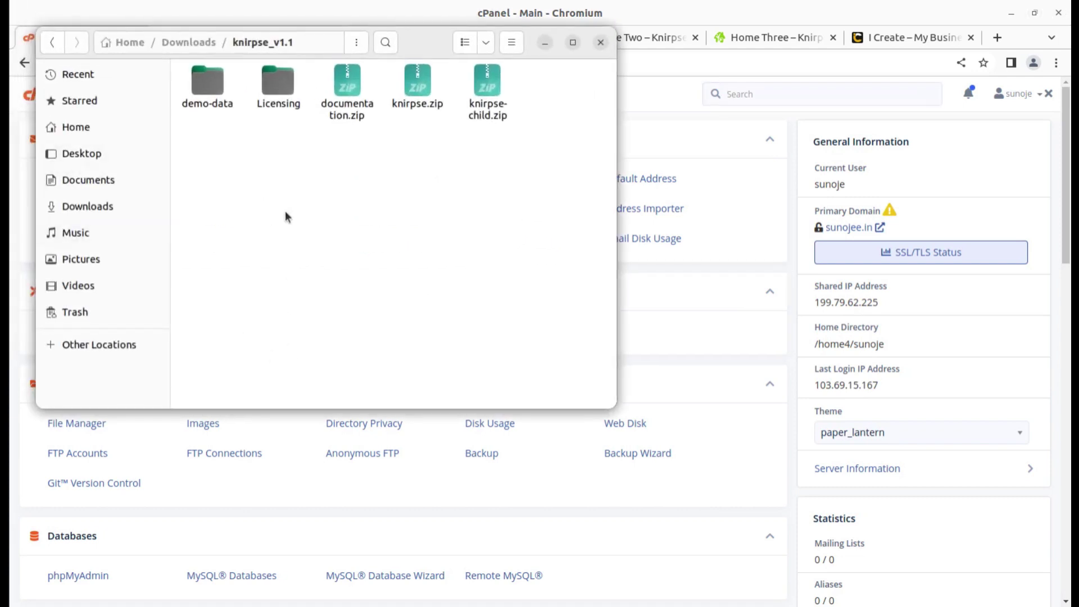
pyautogui.click(207, 84)
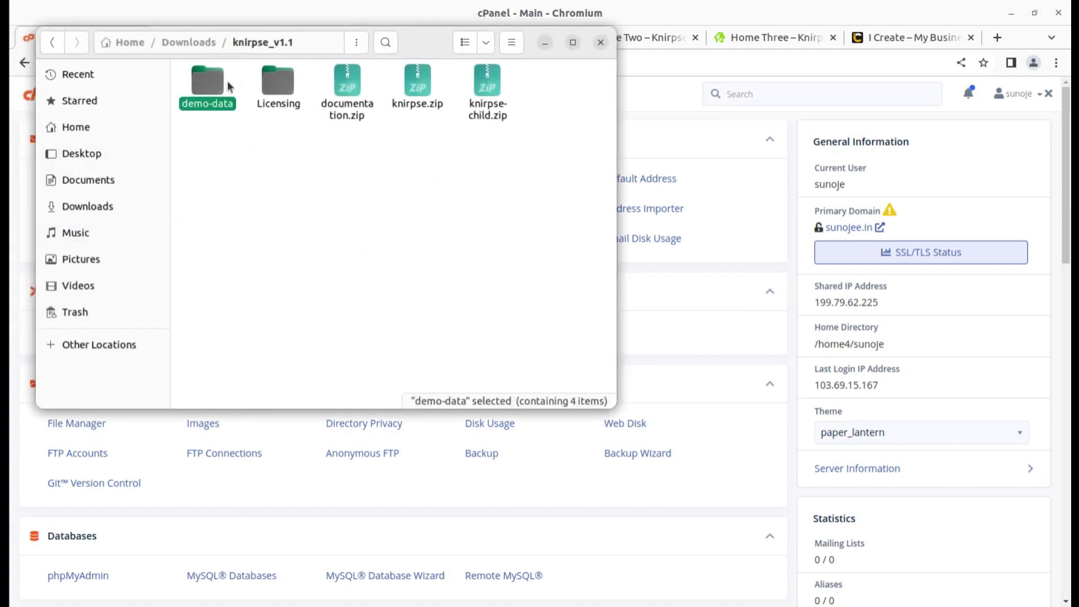
pyautogui.click(353, 83)
pyautogui.click(293, 87)
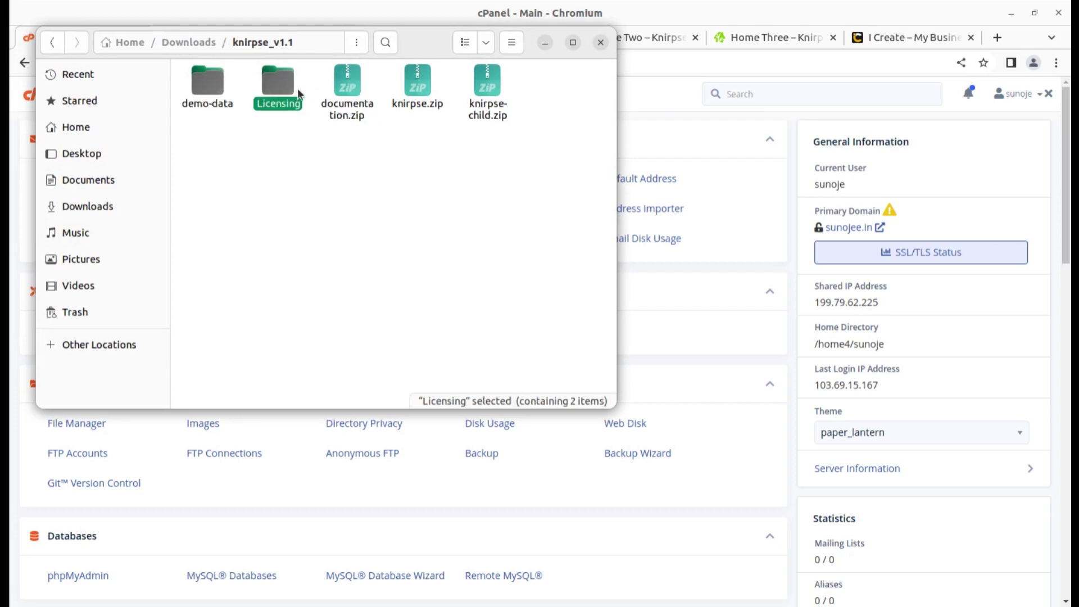
pyautogui.click(423, 93)
pyautogui.click(479, 99)
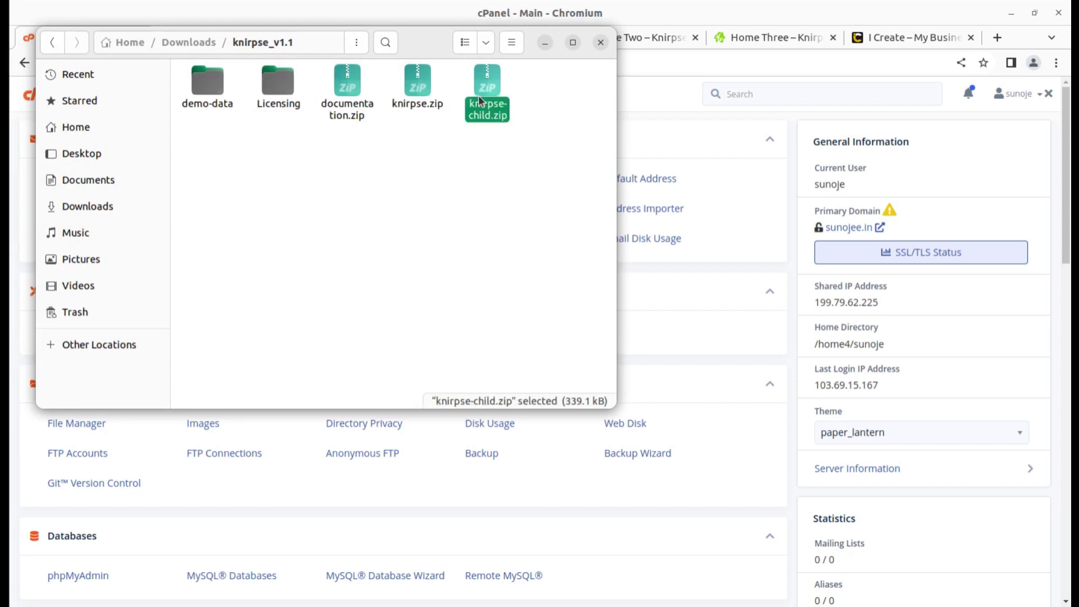
pyautogui.click(425, 91)
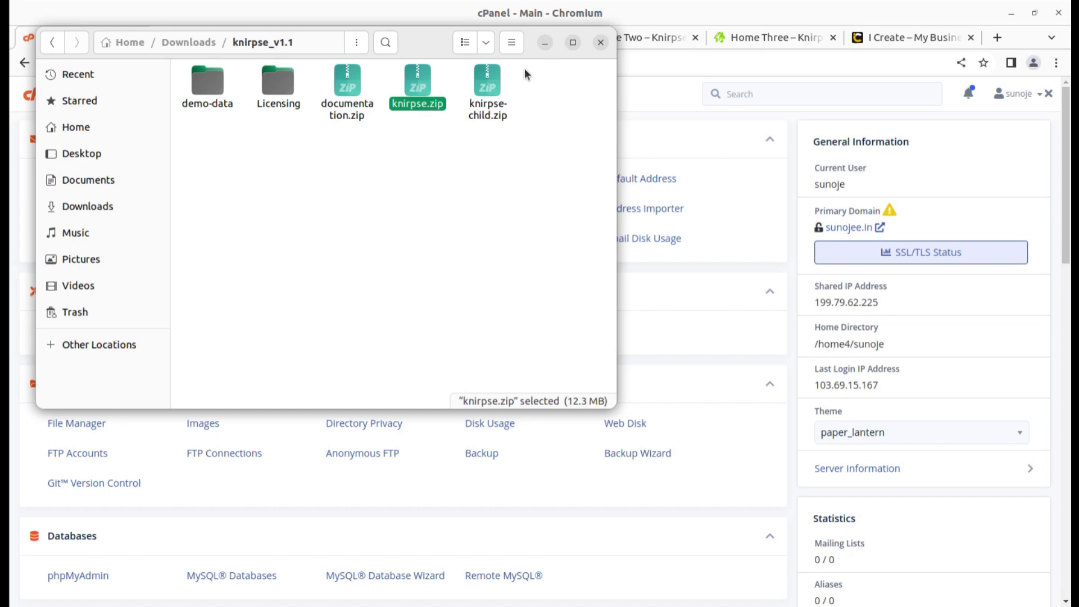
pyautogui.click(544, 43)
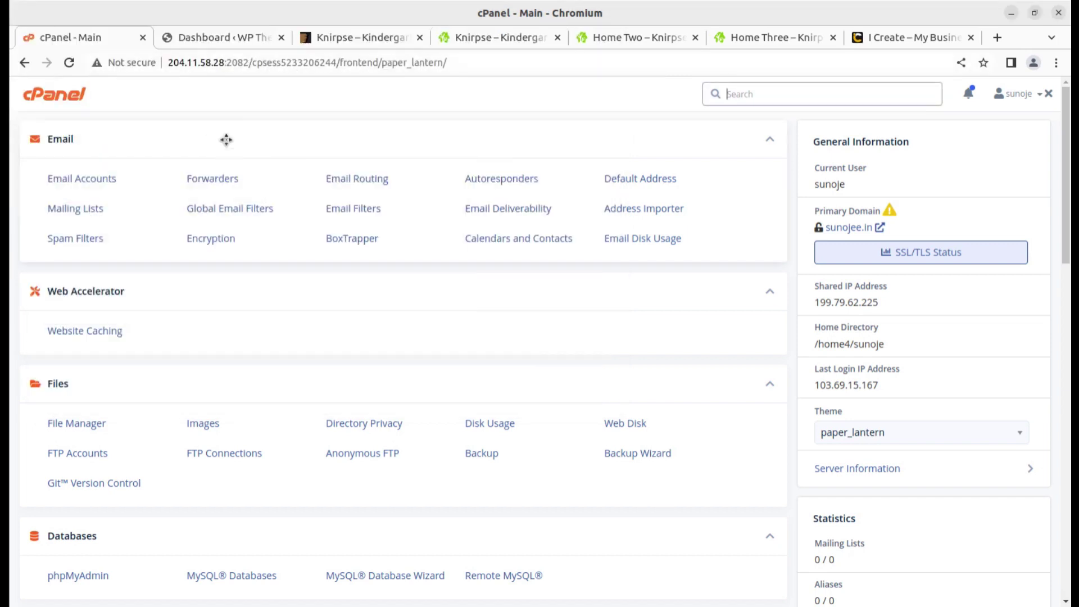
# Step: Go to the WordPress theme management, start adding a new theme and open the theme zip upload form
pyautogui.click(220, 36)
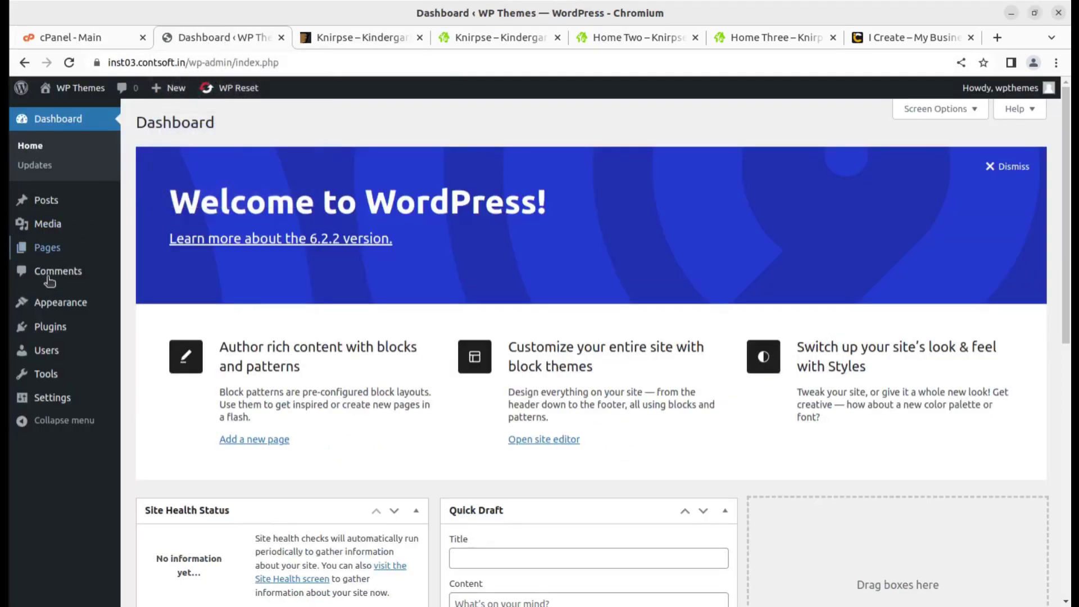
pyautogui.moveTo(44, 305)
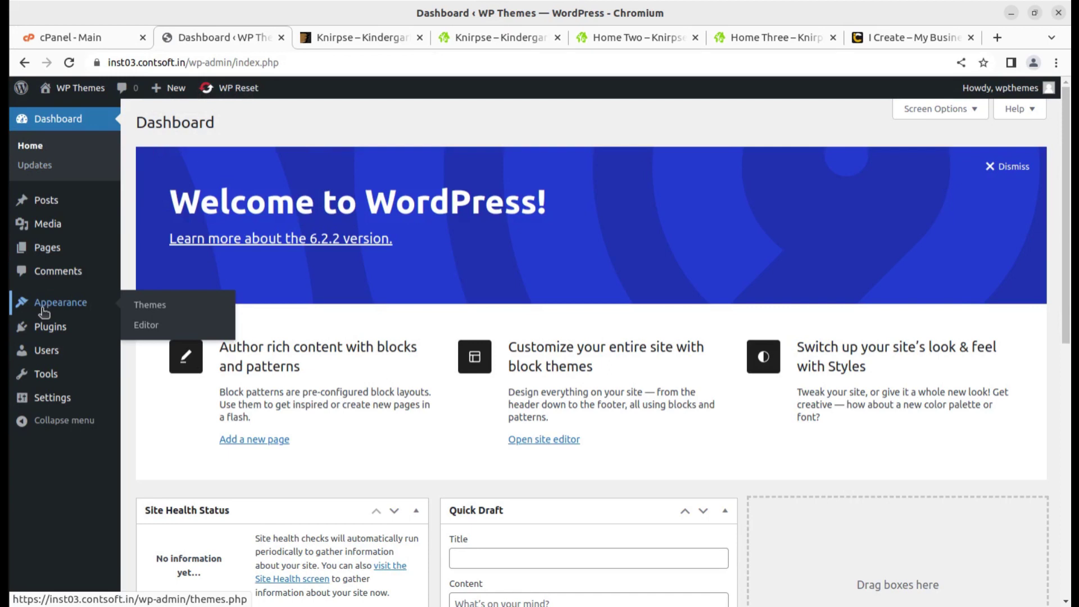
pyautogui.click(157, 306)
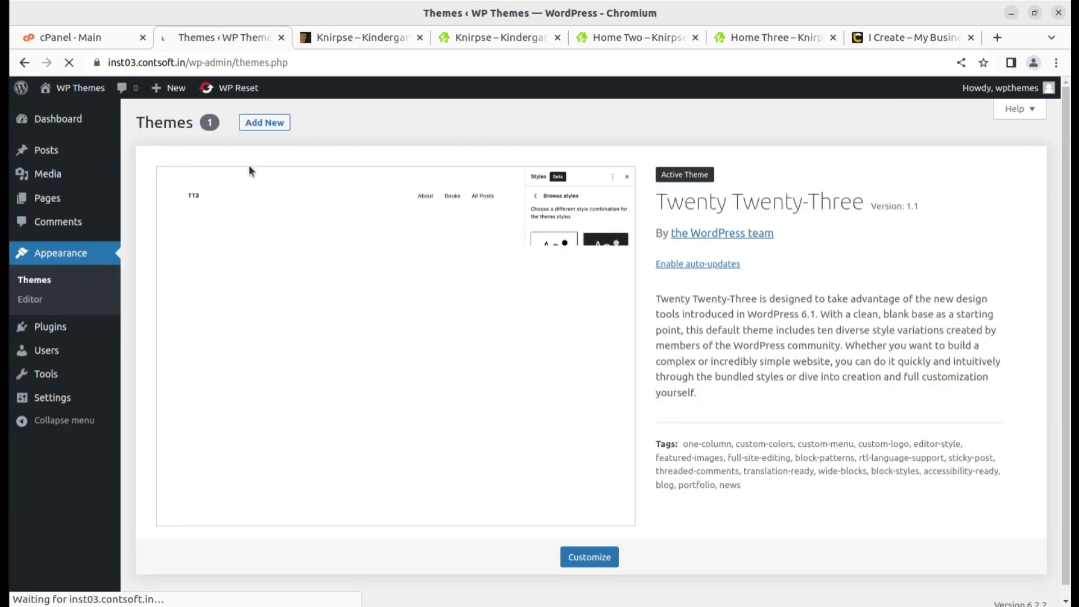
pyautogui.click(264, 124)
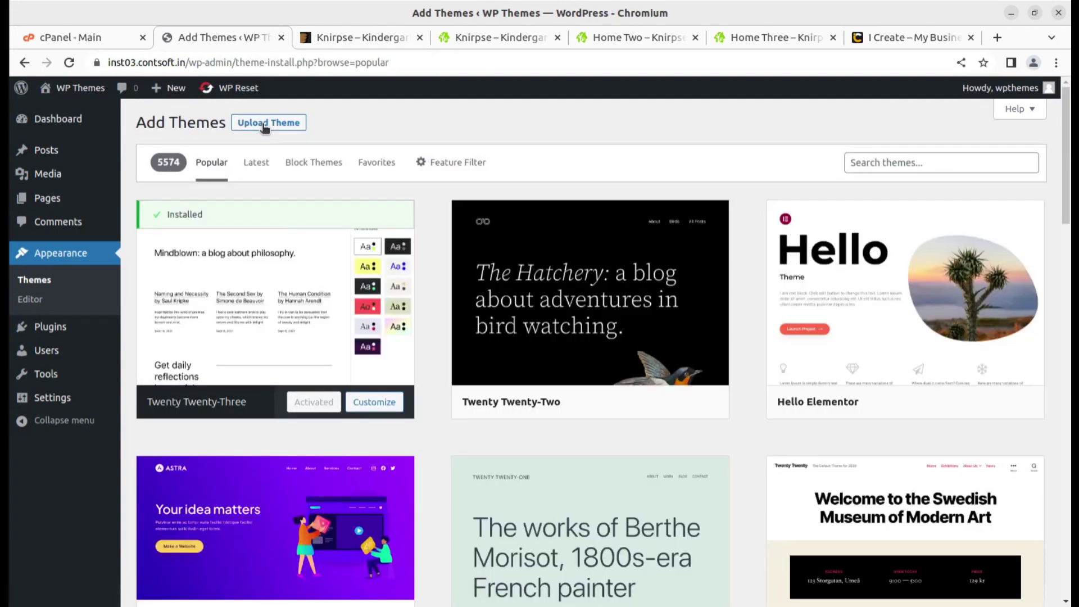
pyautogui.click(264, 125)
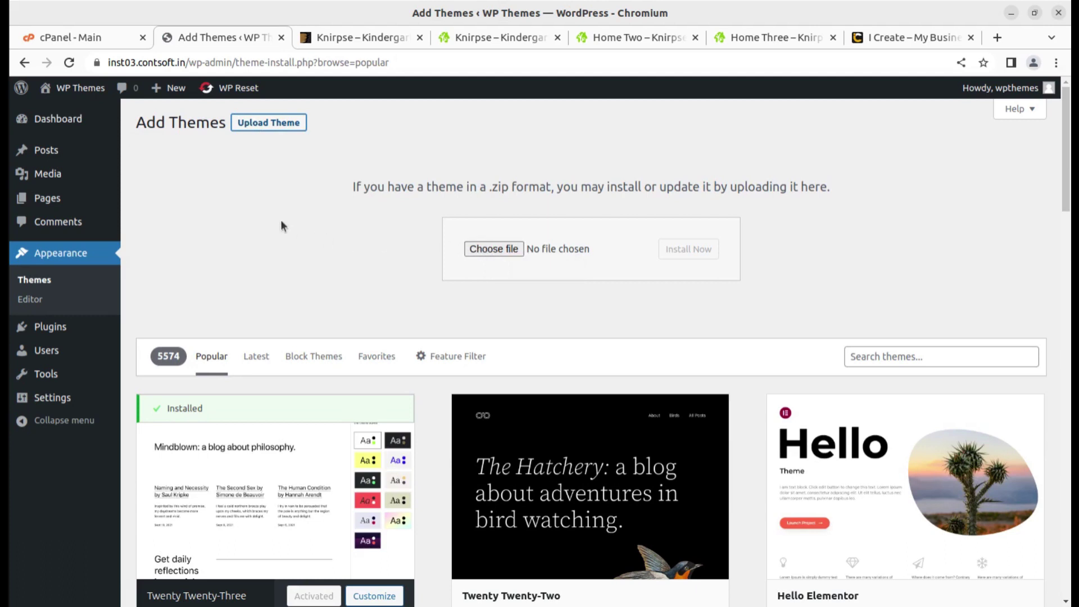
# Step: Open the cPanel File Manager and enter the inst03.contsoft.in site folder
pyautogui.click(84, 38)
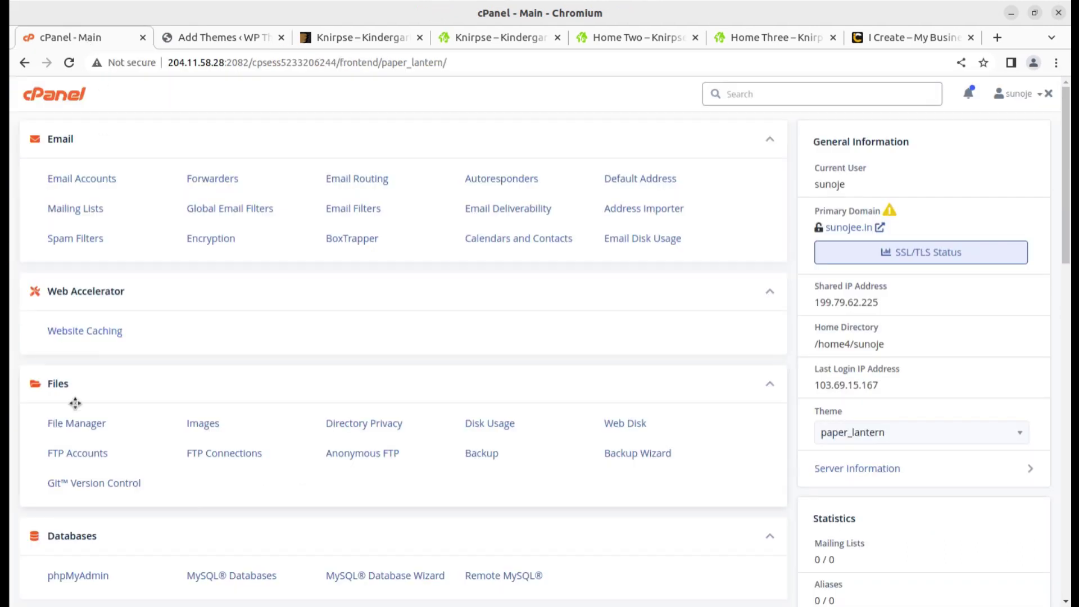
pyautogui.click(75, 423)
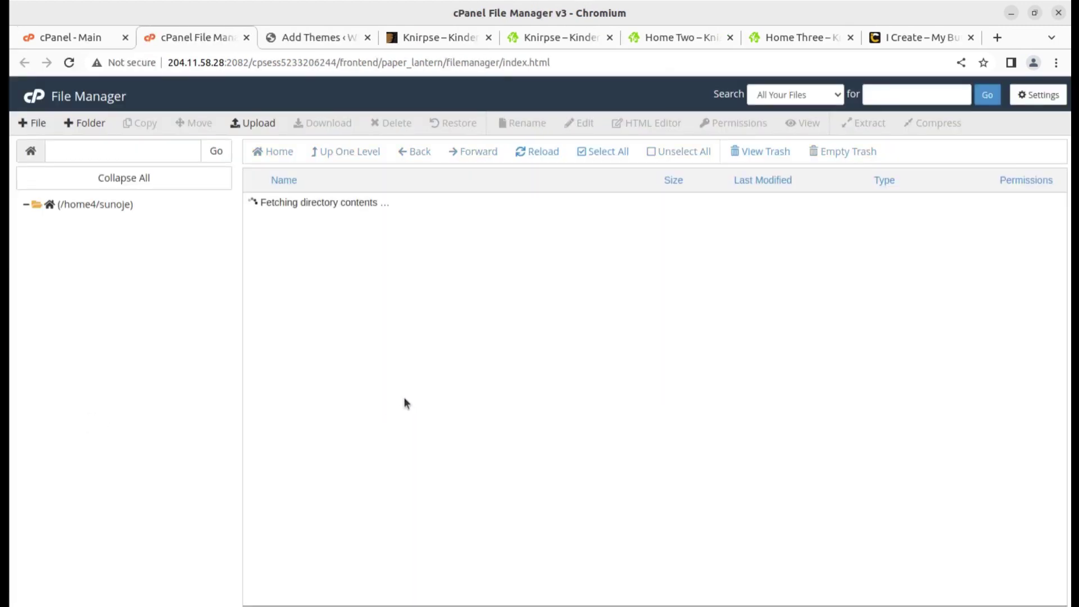
pyautogui.doubleClick(384, 289)
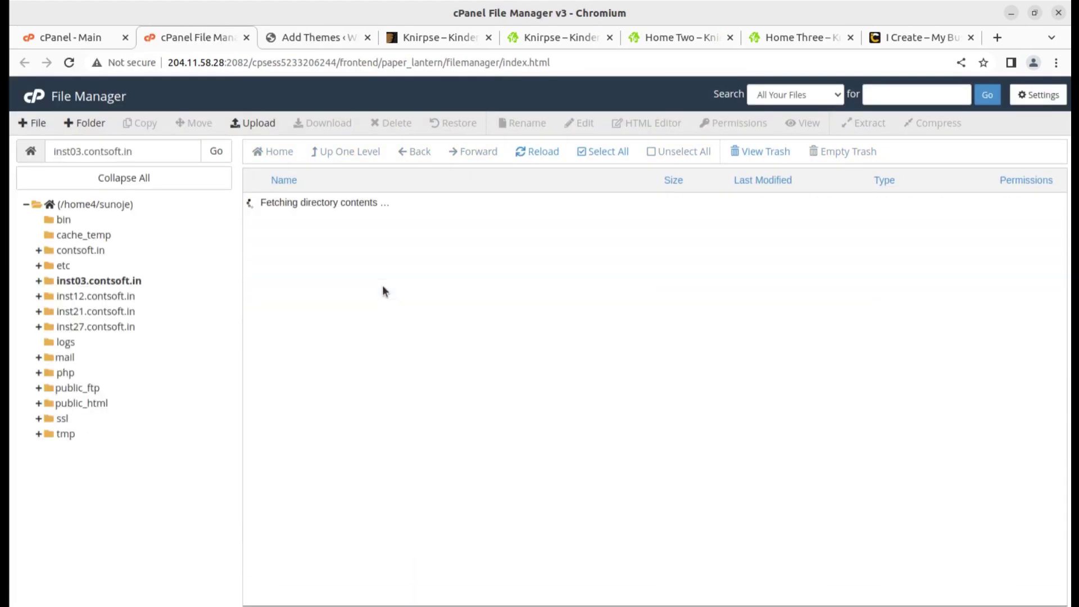
# Step: Upload knirpse.zip from the local Downloads/knirpse_v1.1 folder to the site's wp-content/themes directory
pyautogui.doubleClick(374, 248)
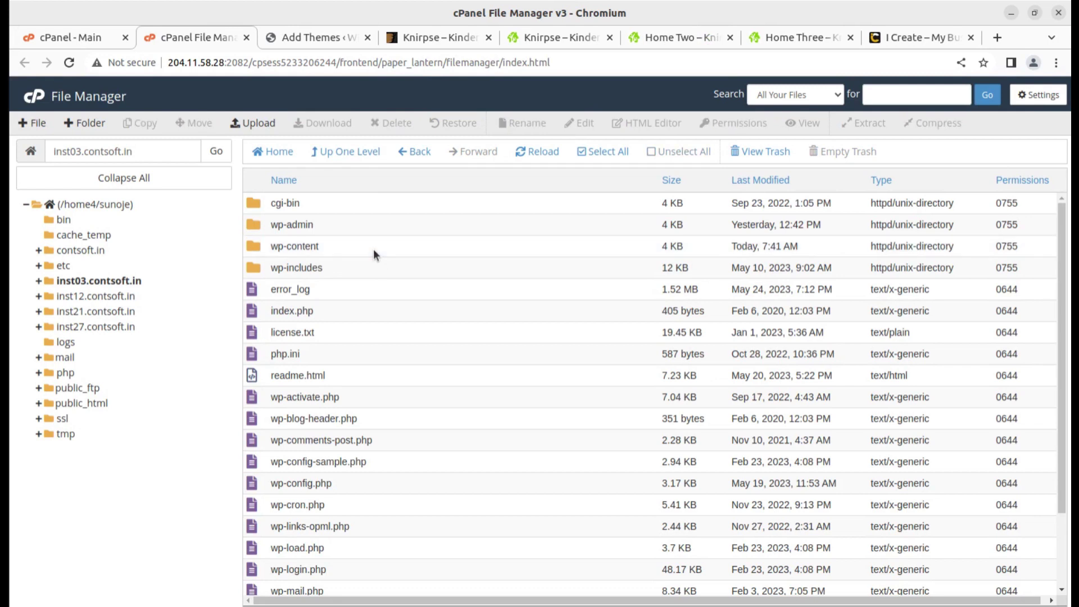
pyautogui.doubleClick(366, 227)
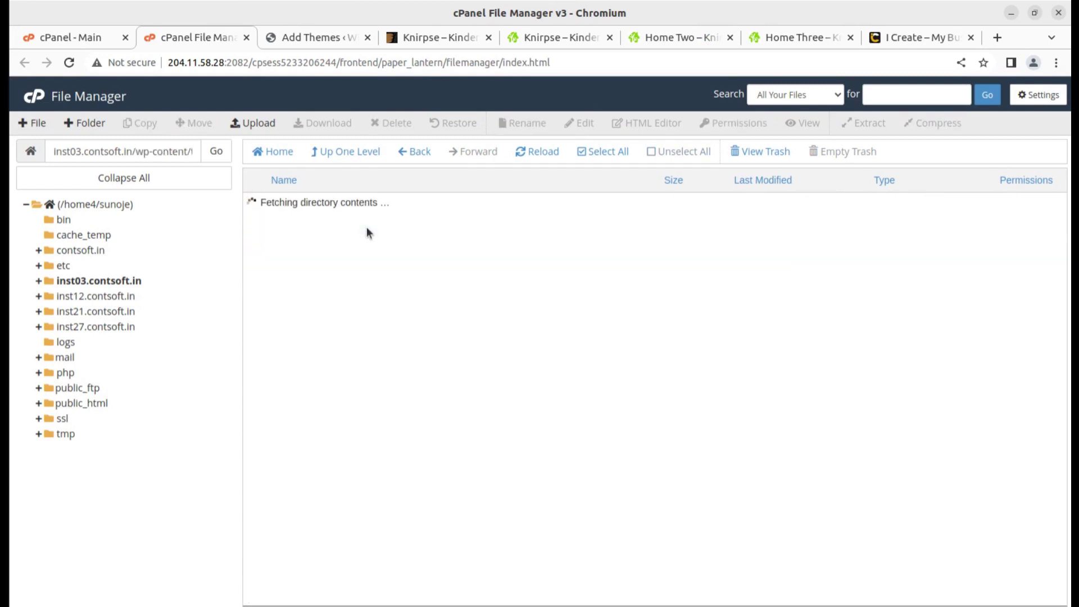
pyautogui.click(255, 123)
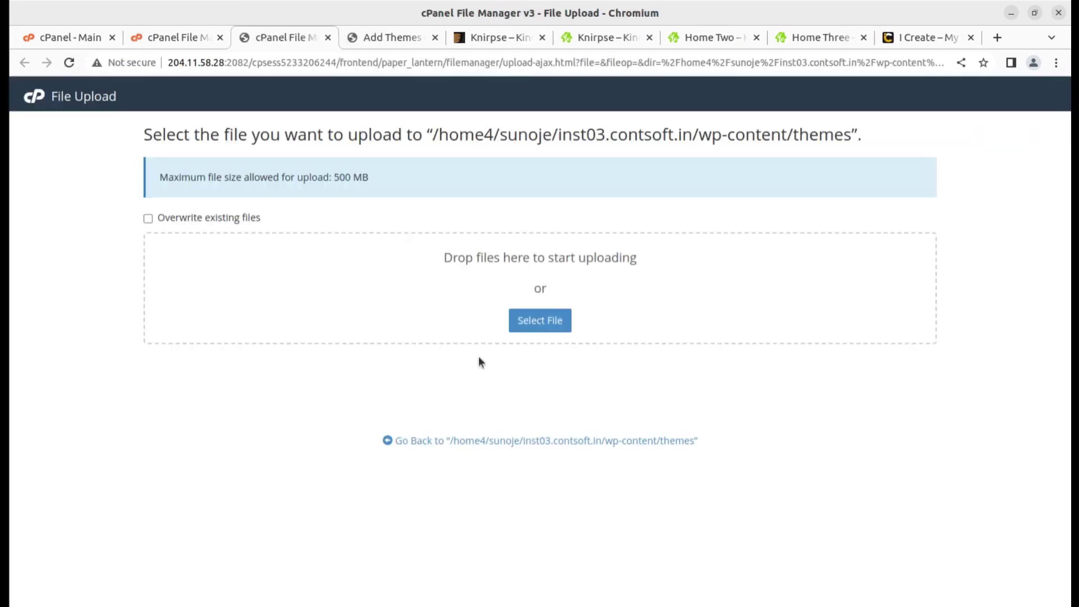
pyautogui.click(542, 320)
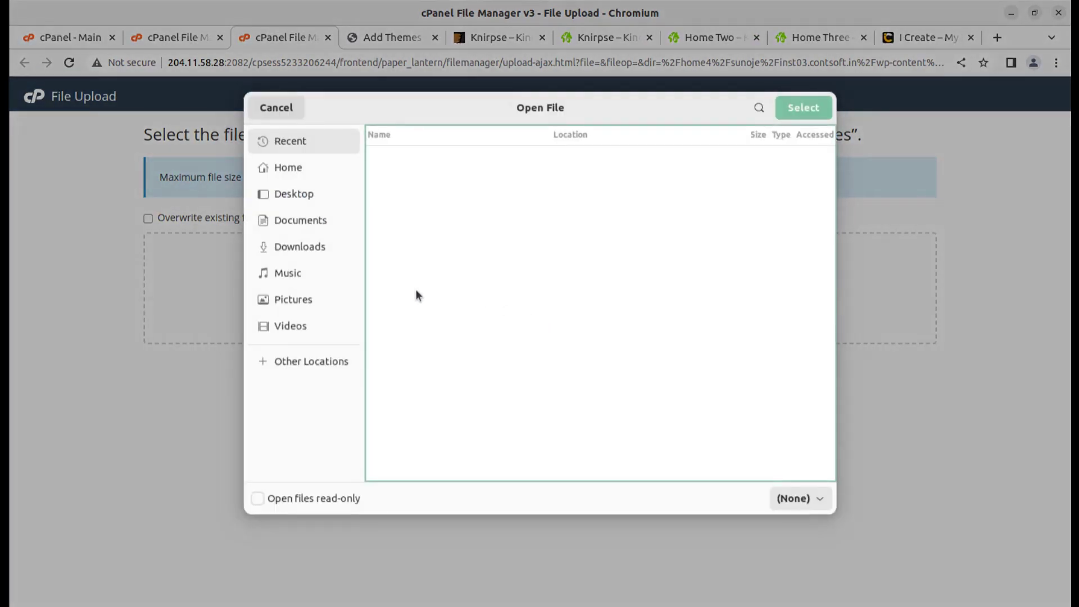
pyautogui.click(311, 251)
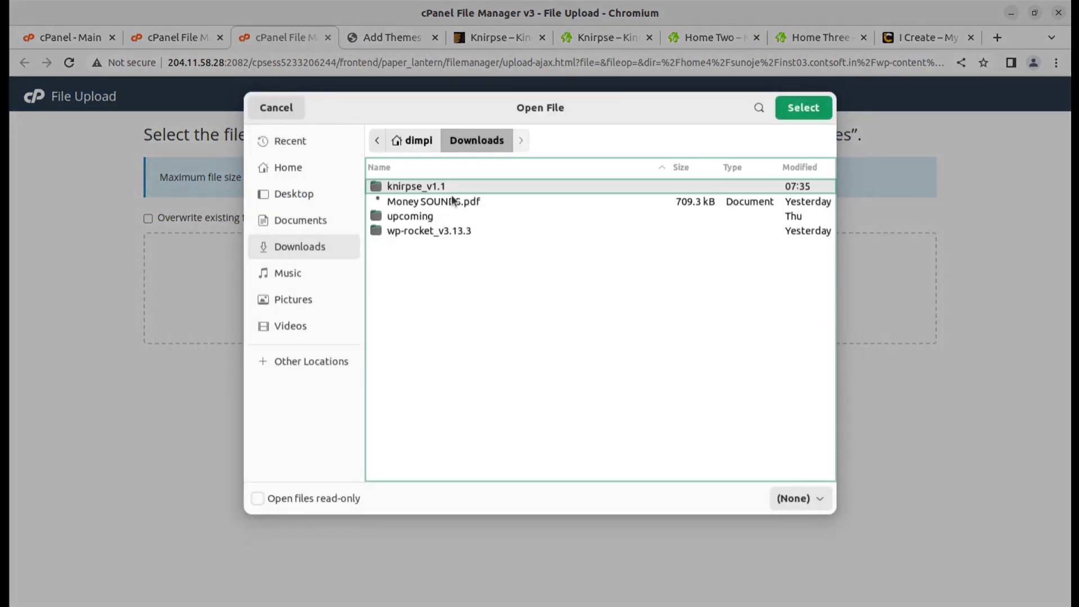
pyautogui.doubleClick(468, 185)
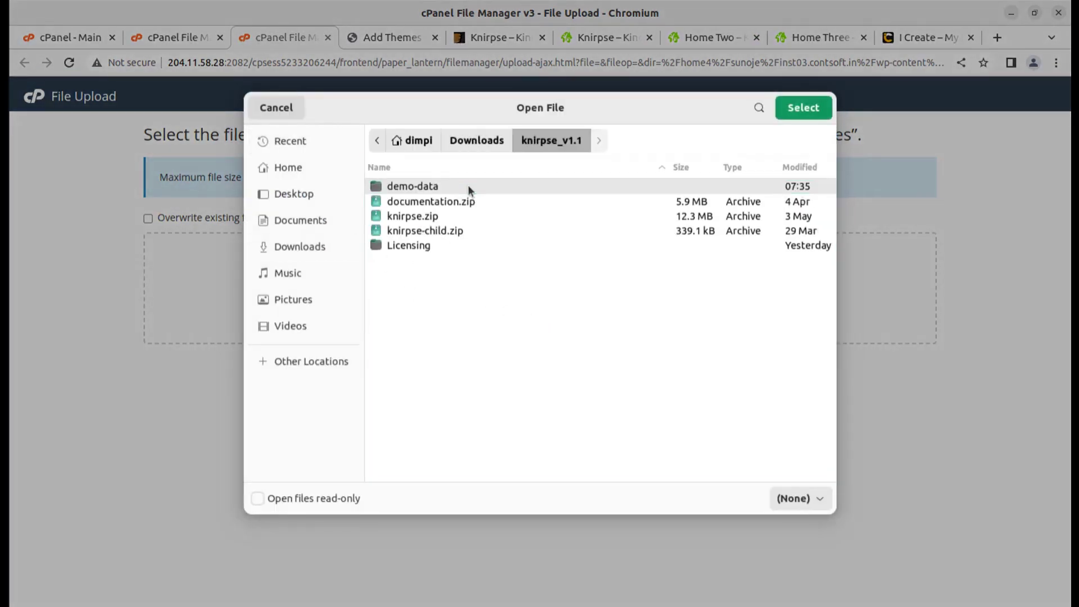
pyautogui.click(451, 220)
pyautogui.click(801, 112)
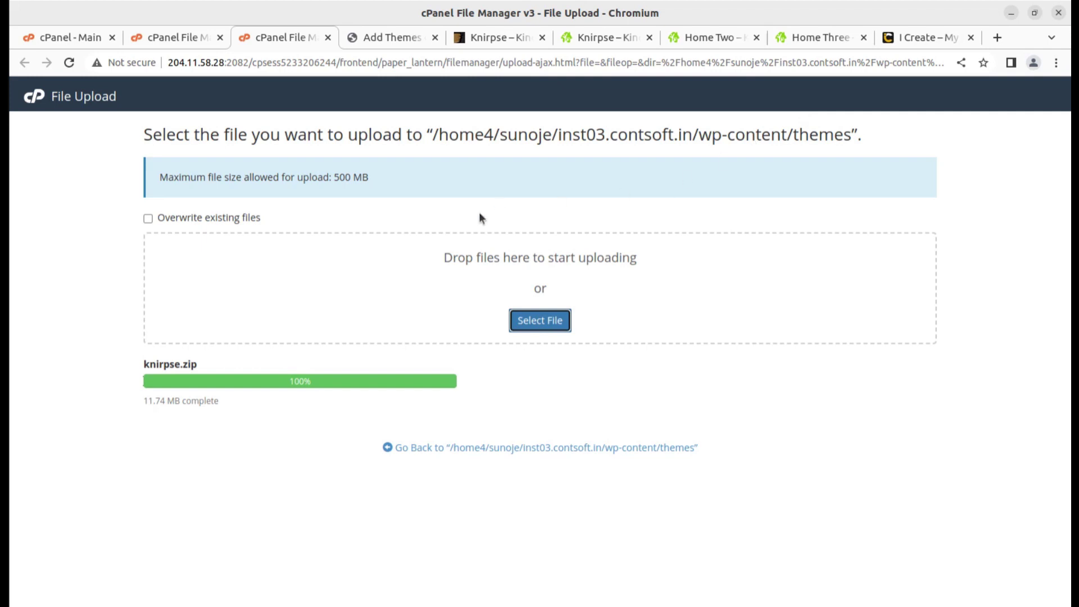
pyautogui.moveTo(286, 381); pyautogui.dragTo(313, 378)
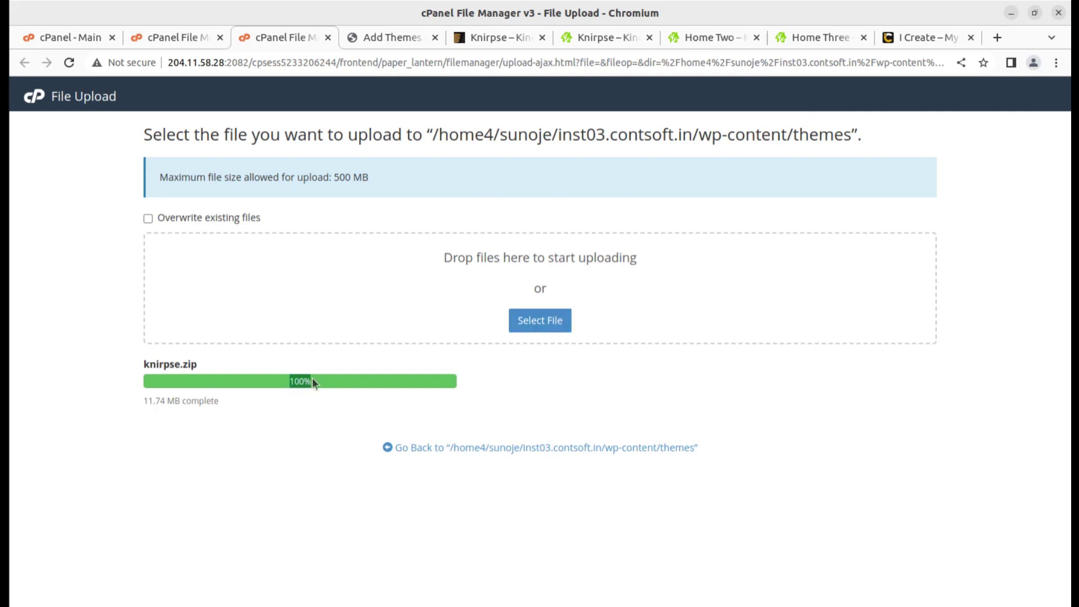
# Step: Return to the themes directory, extract knirpse.zip into /inst03.contsoft.in/wp-content/themes and reload the file listing
pyautogui.click(498, 449)
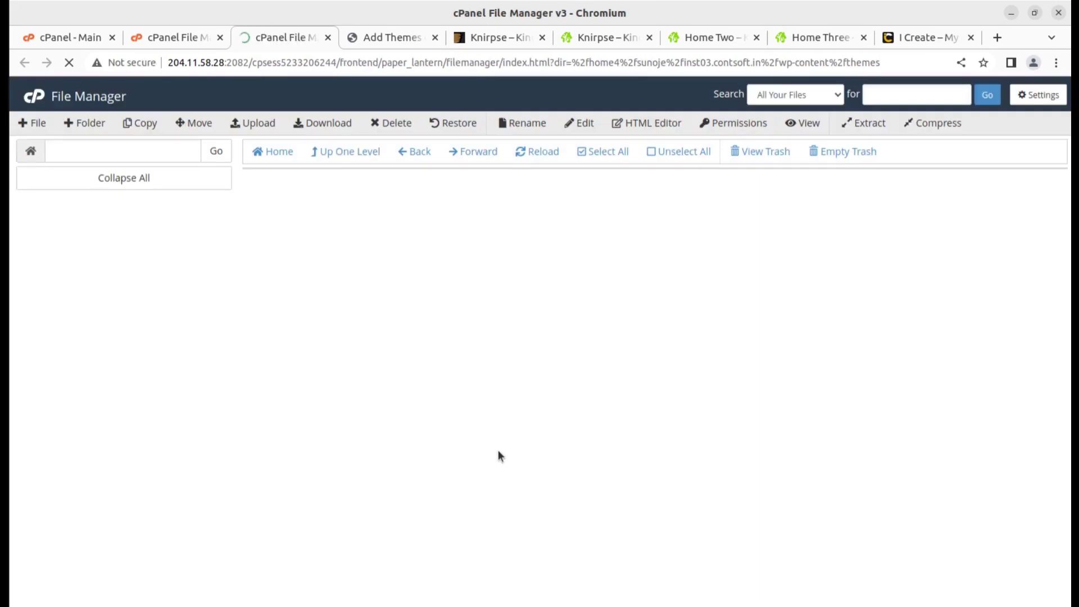
pyautogui.click(324, 244)
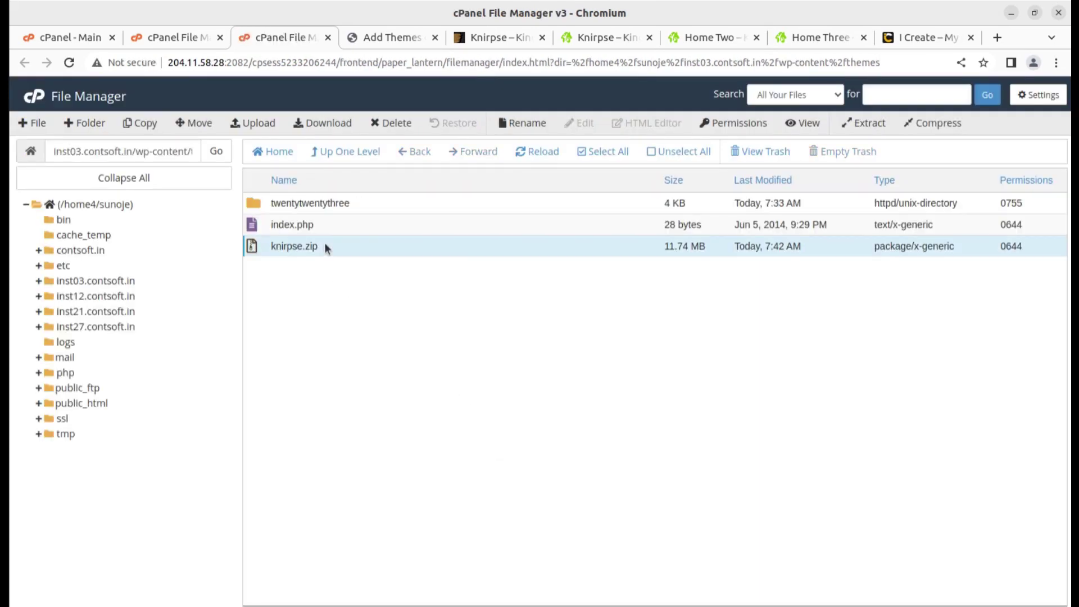
pyautogui.rightClick(325, 243)
pyautogui.click(352, 398)
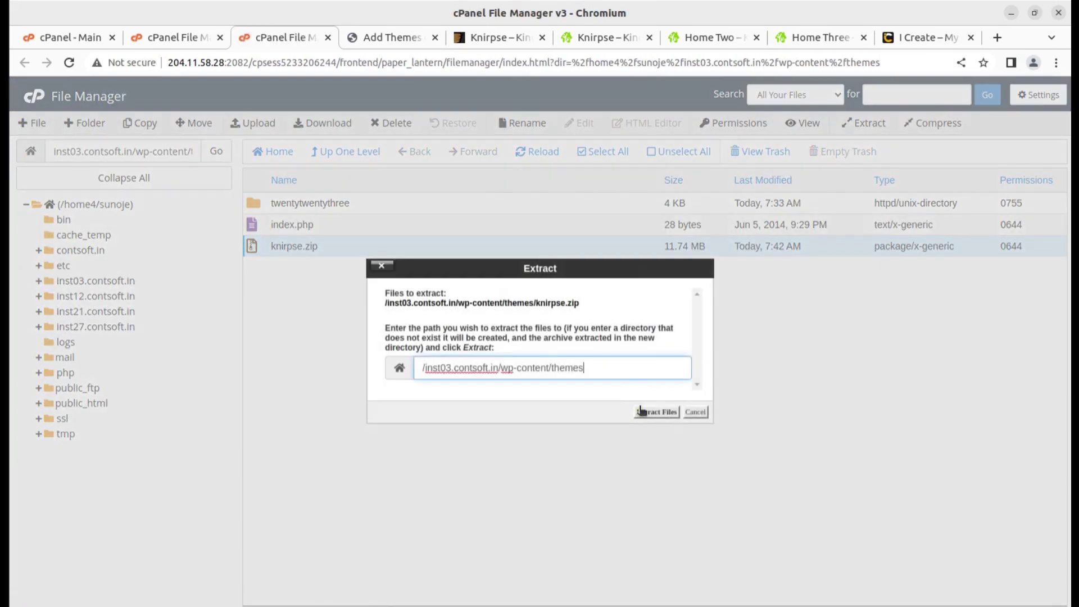
pyautogui.click(646, 412)
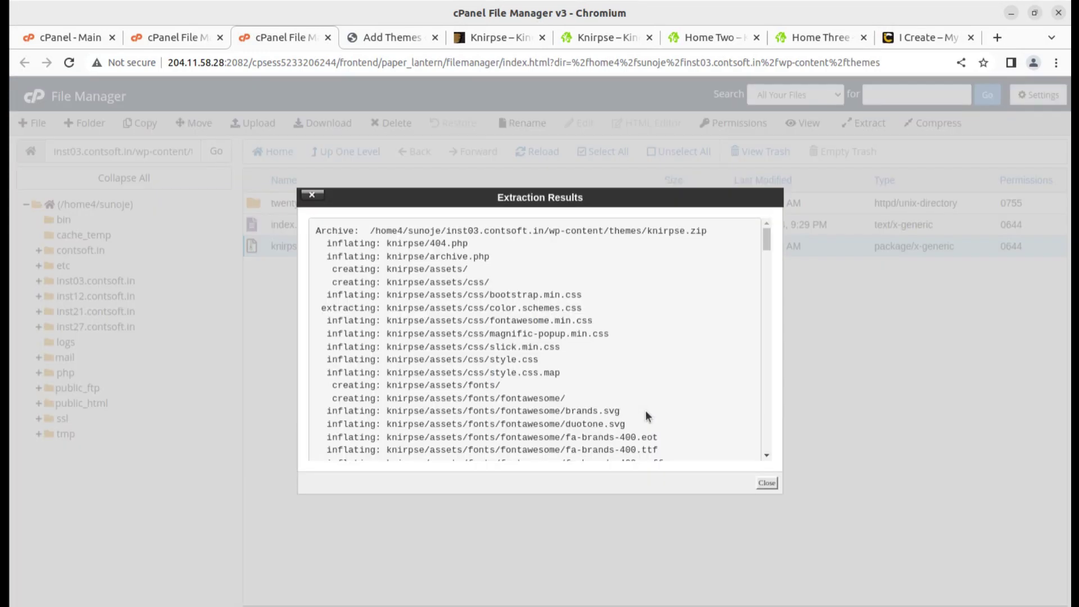
pyautogui.click(767, 483)
pyautogui.click(543, 154)
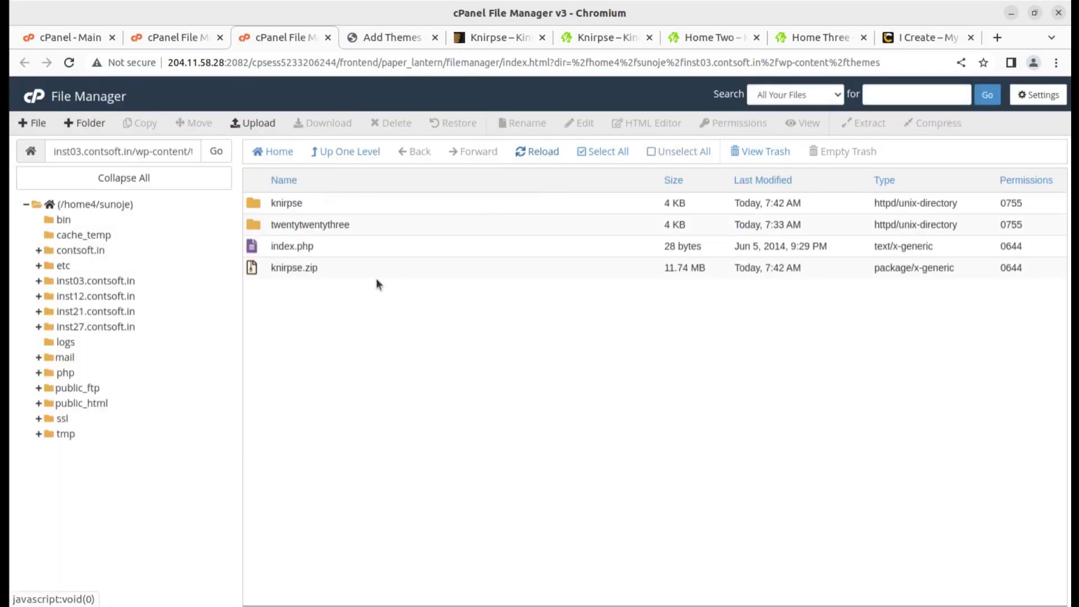
# Step: Examine the contents of the extracted knirpse theme folder and go back up to the themes directory
pyautogui.doubleClick(345, 202)
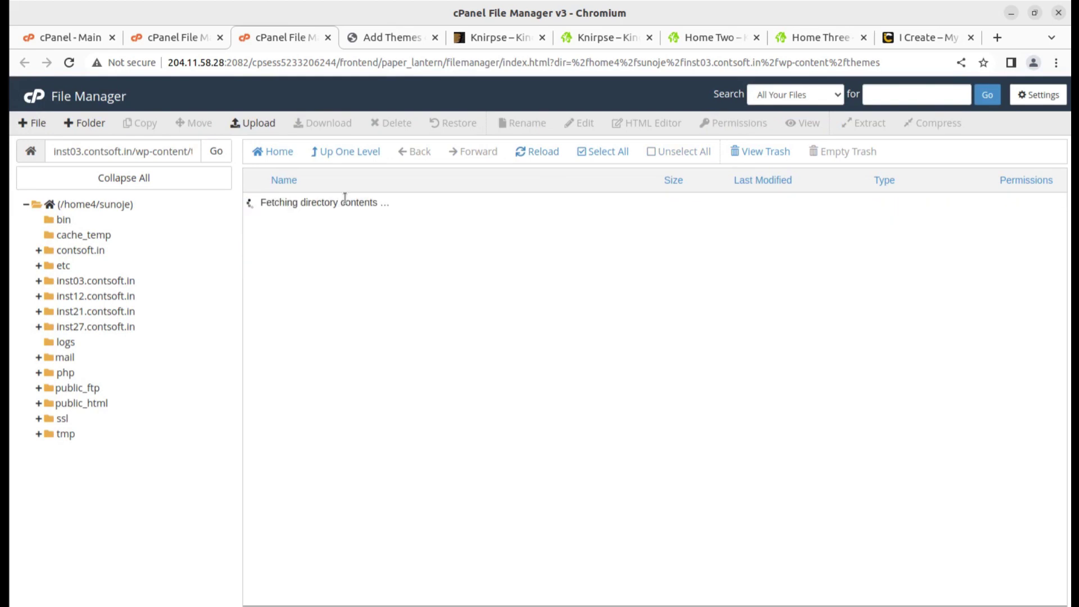
pyautogui.scroll(-2, 474, 370)
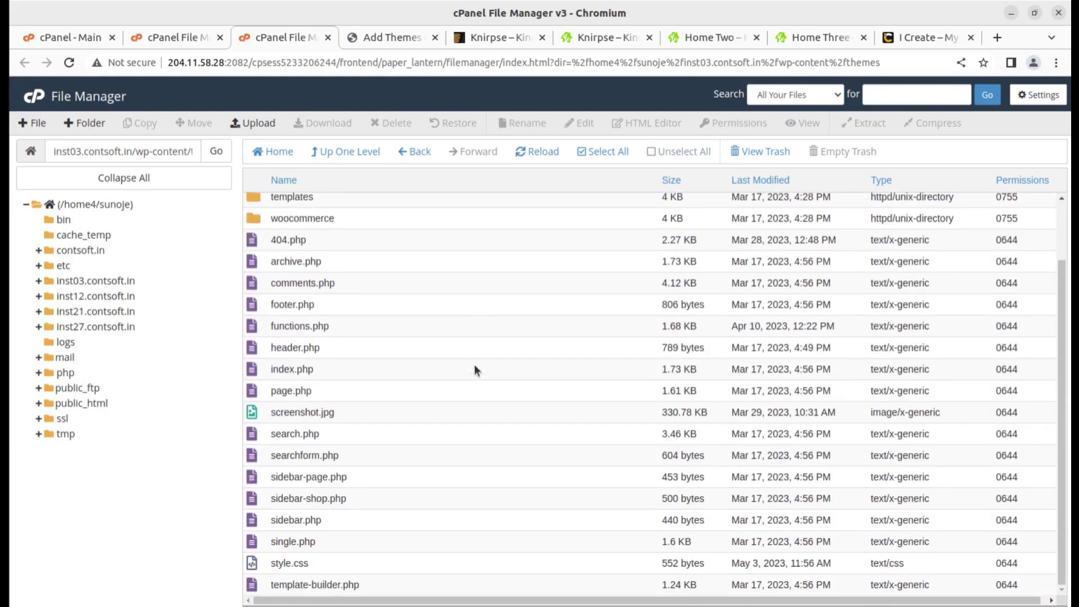
pyautogui.scroll(2, 462, 337)
pyautogui.click(344, 153)
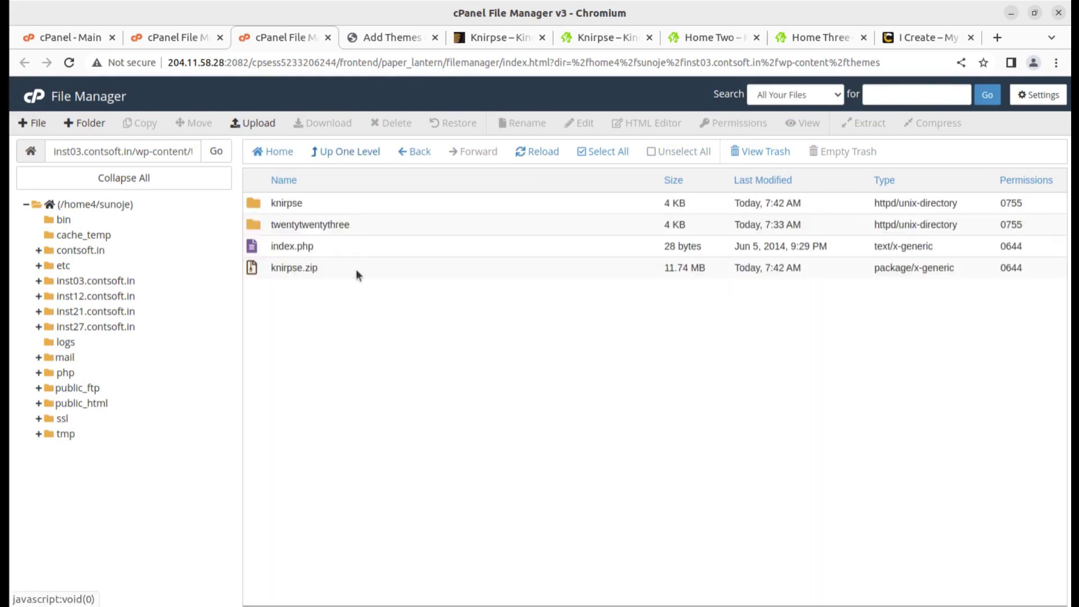
# Step: Delete the uploaded knirpse.zip archive from the themes directory
pyautogui.click(356, 268)
pyautogui.click(394, 128)
pyautogui.click(397, 347)
pyautogui.click(659, 386)
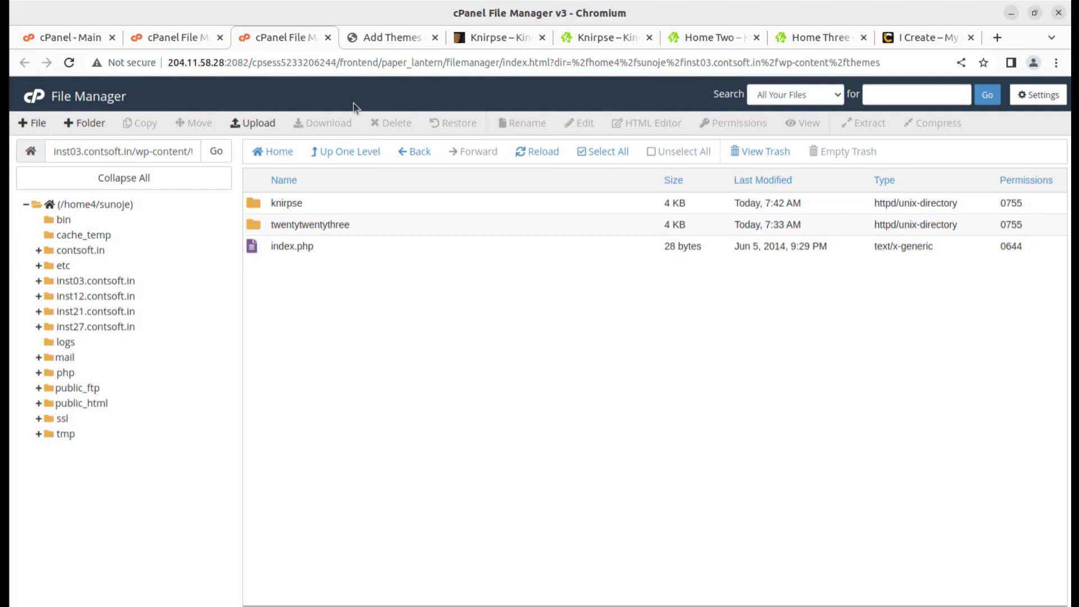
# Step: Close the extra File Manager page, show the installed WordPress themes and examine the Knirpse theme's details and version
pyautogui.click(220, 37)
pyautogui.click(276, 35)
pyautogui.click(35, 281)
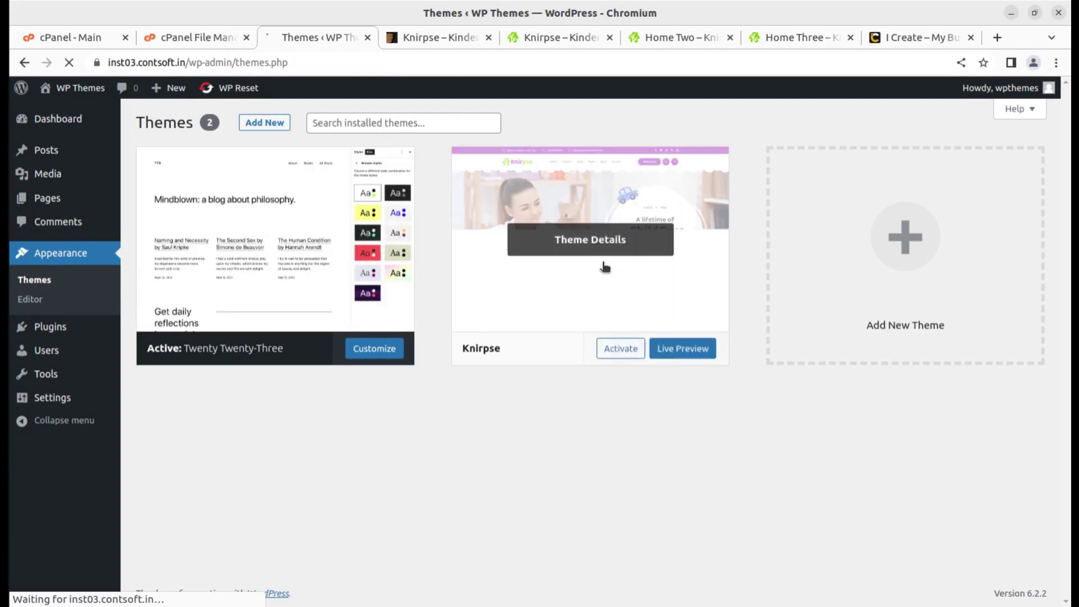
pyautogui.moveTo(559, 296)
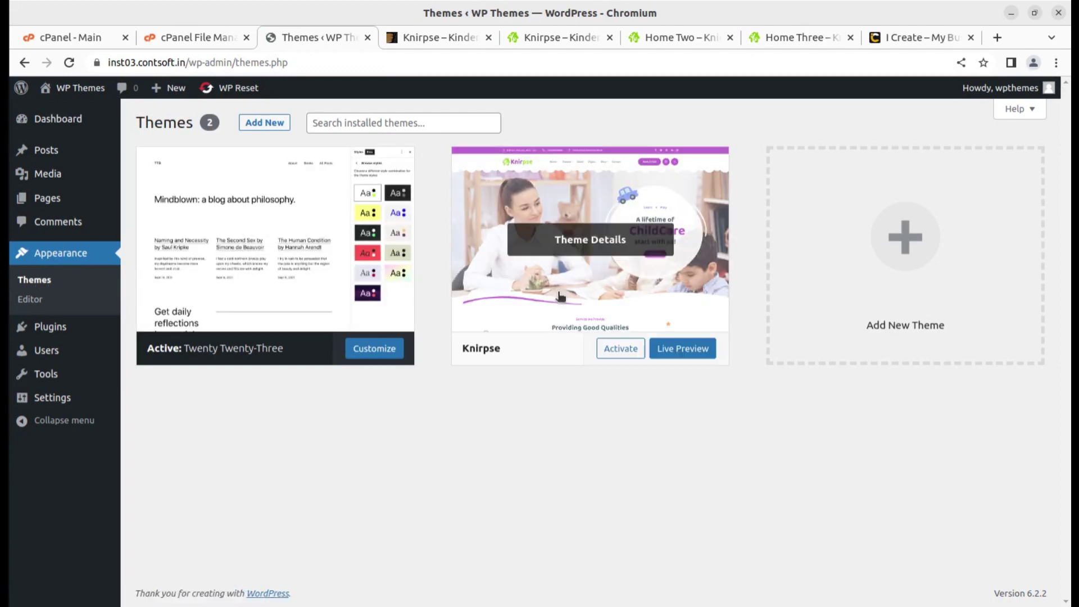
pyautogui.click(599, 238)
pyautogui.moveTo(660, 198); pyautogui.dragTo(738, 200)
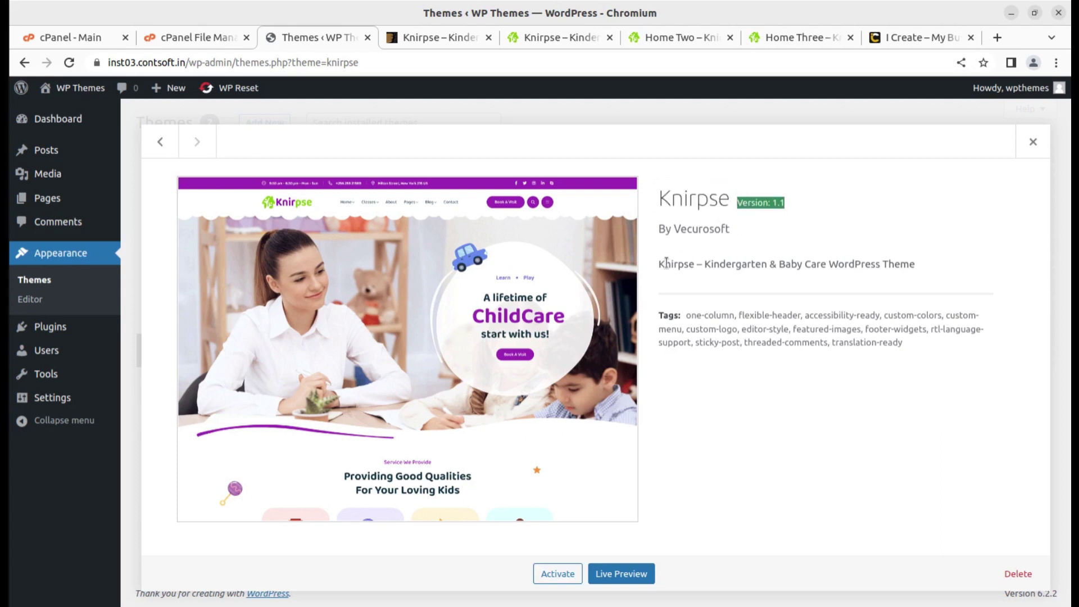
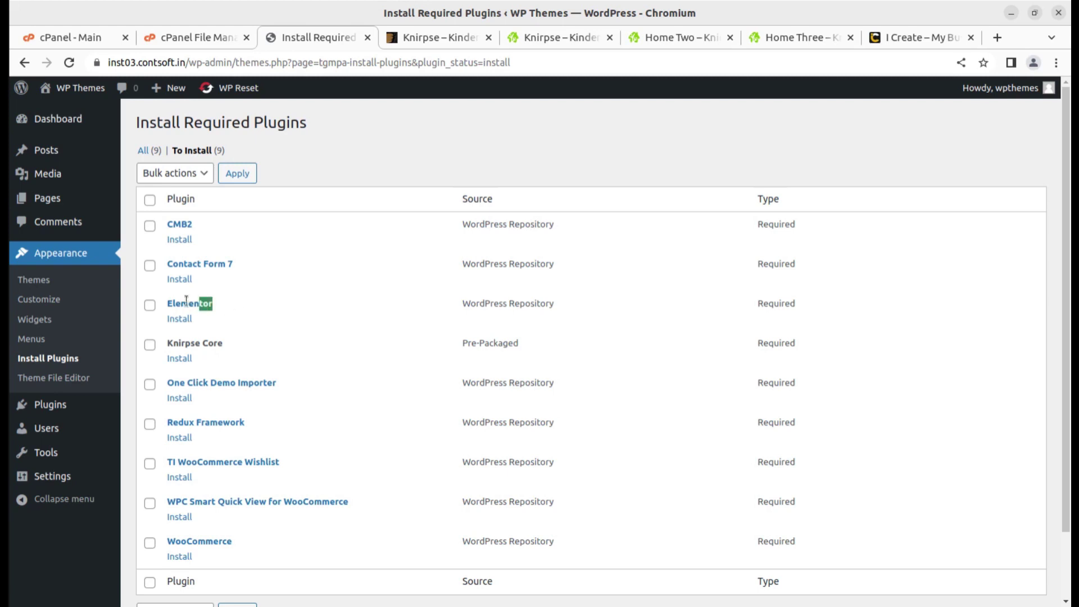
# Step: Review the plugins required by the theme, including Knirpse Core, One Click Demo Importer, Redux Framework, the WooCommerce plugins, CMB2 and Contact Form 7
pyautogui.moveTo(238, 345); pyautogui.dragTo(177, 344)
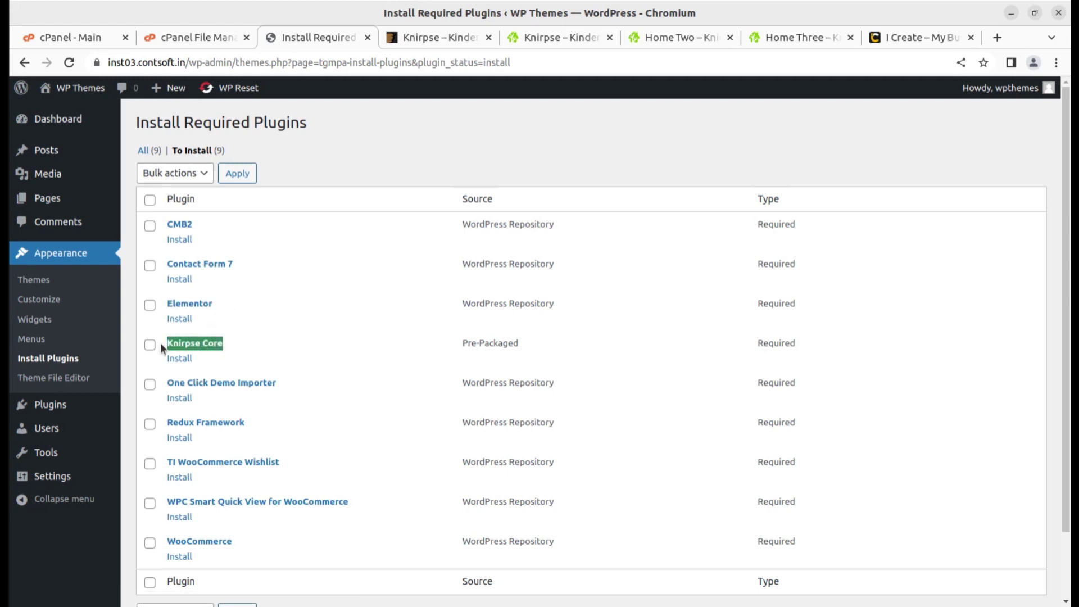
pyautogui.moveTo(319, 381); pyautogui.dragTo(180, 379)
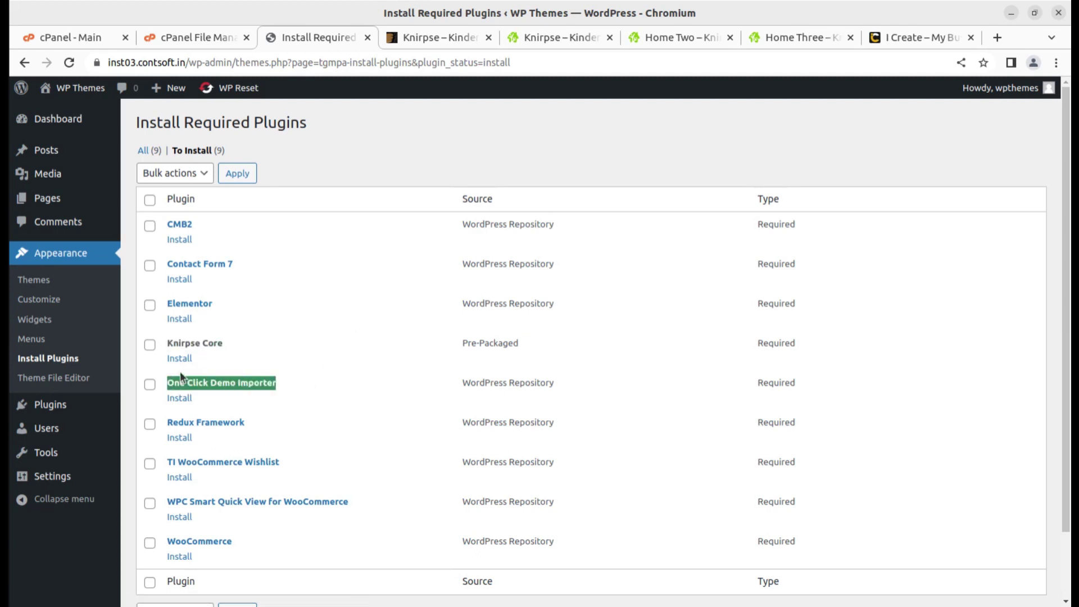
pyautogui.moveTo(270, 428); pyautogui.dragTo(167, 428)
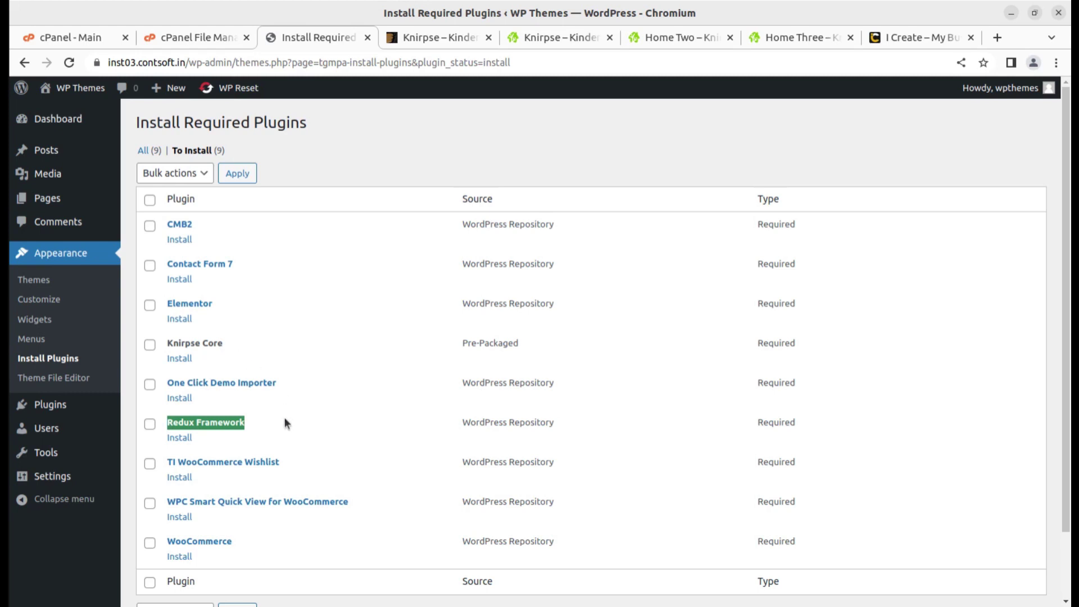
pyautogui.scroll(-3, 285, 419)
pyautogui.moveTo(167, 387); pyautogui.dragTo(280, 388)
pyautogui.moveTo(248, 461); pyautogui.dragTo(164, 385)
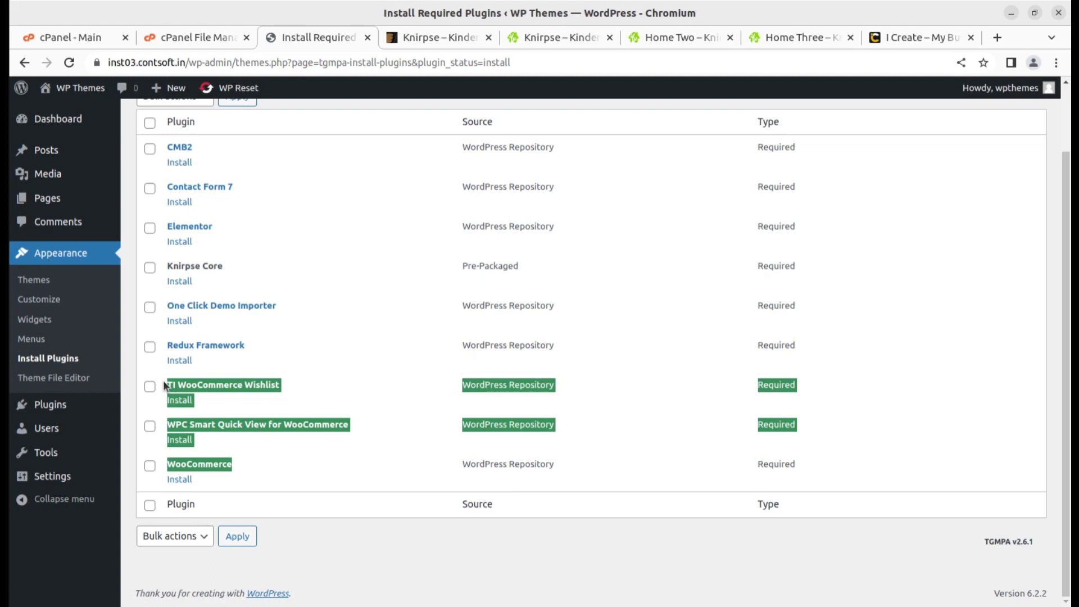
pyautogui.moveTo(204, 155); pyautogui.dragTo(163, 146)
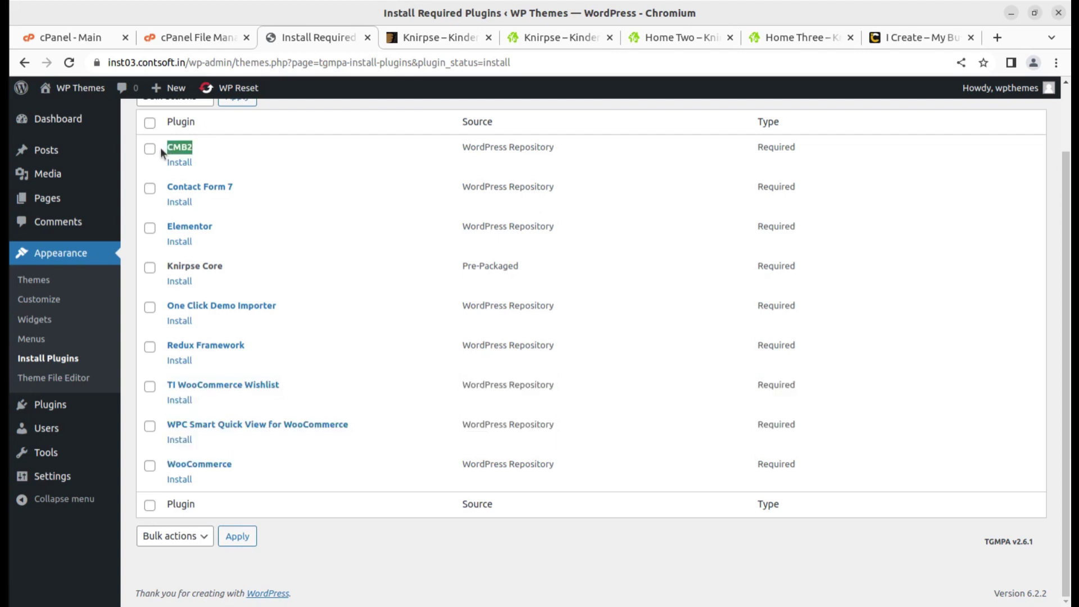
pyautogui.moveTo(250, 184); pyautogui.dragTo(163, 194)
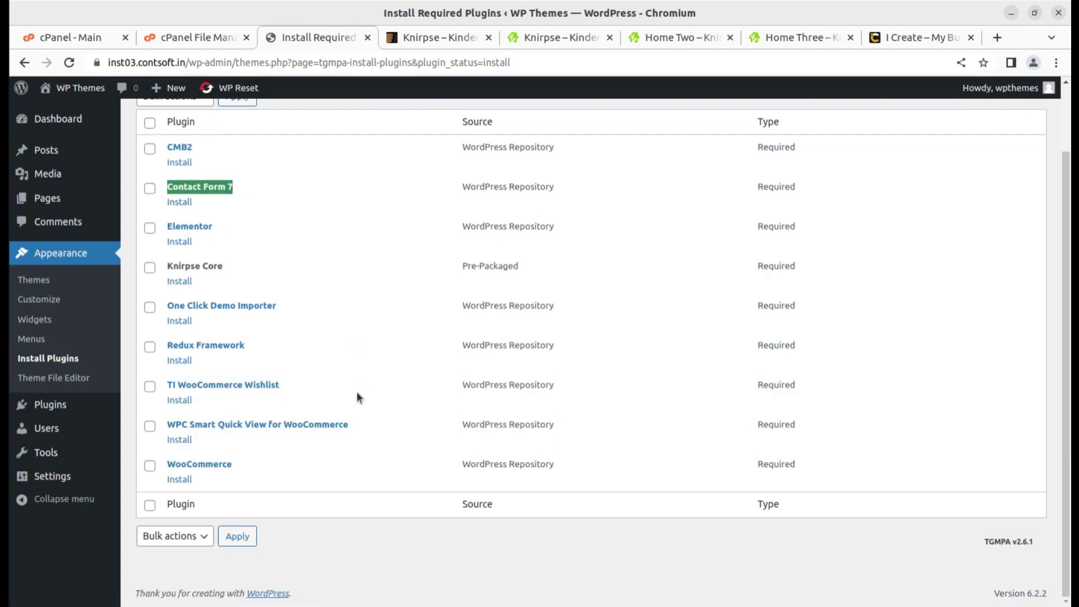
pyautogui.scroll(3, 357, 394)
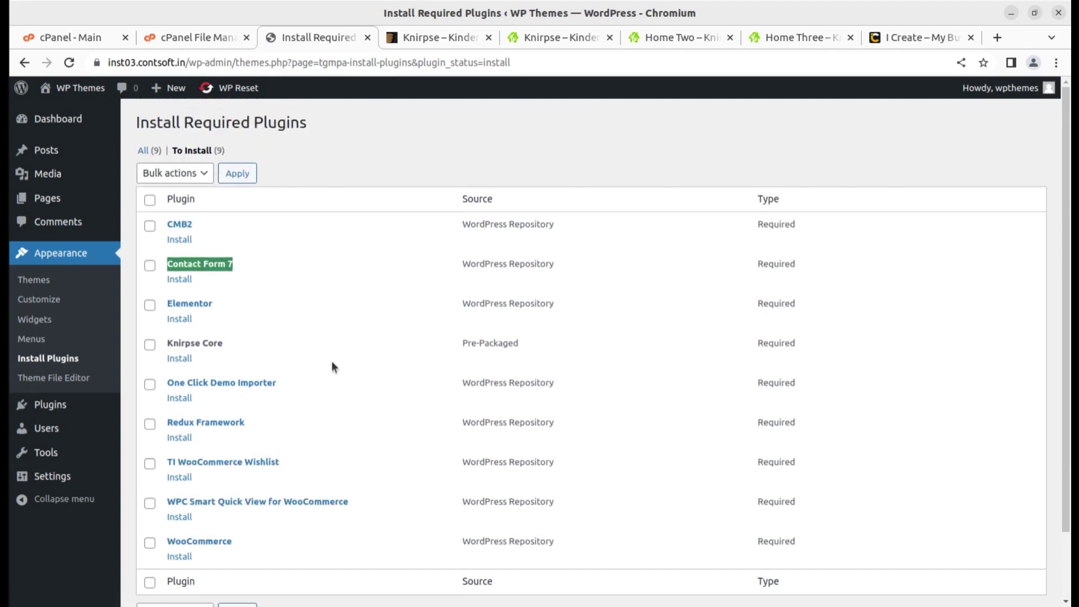
# Step: Select all the required plugins and install them with the bulk Install action
pyautogui.click(150, 201)
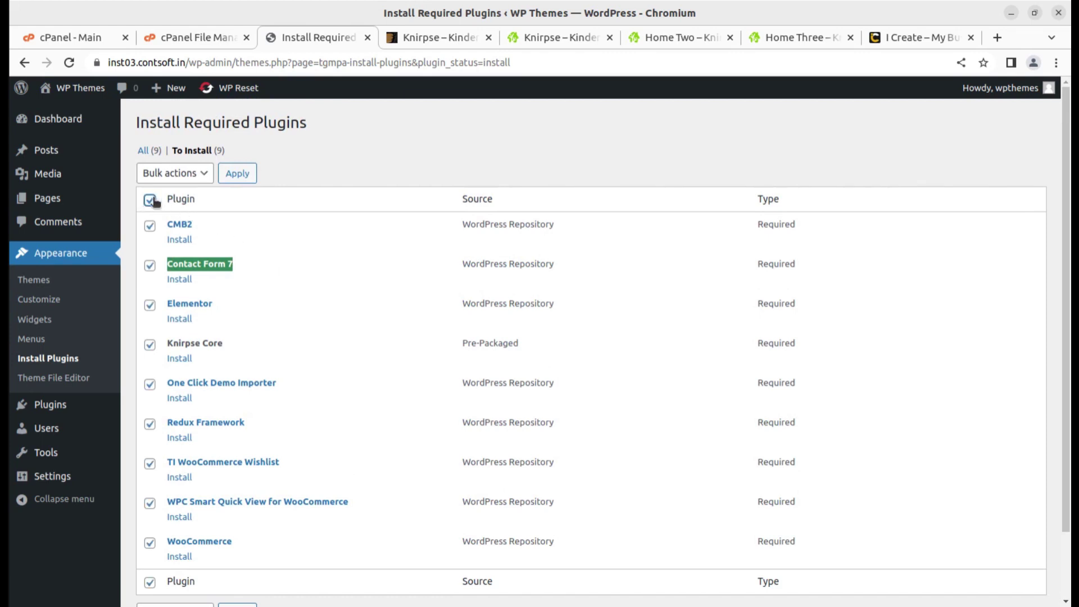
pyautogui.click(190, 178)
pyautogui.click(177, 201)
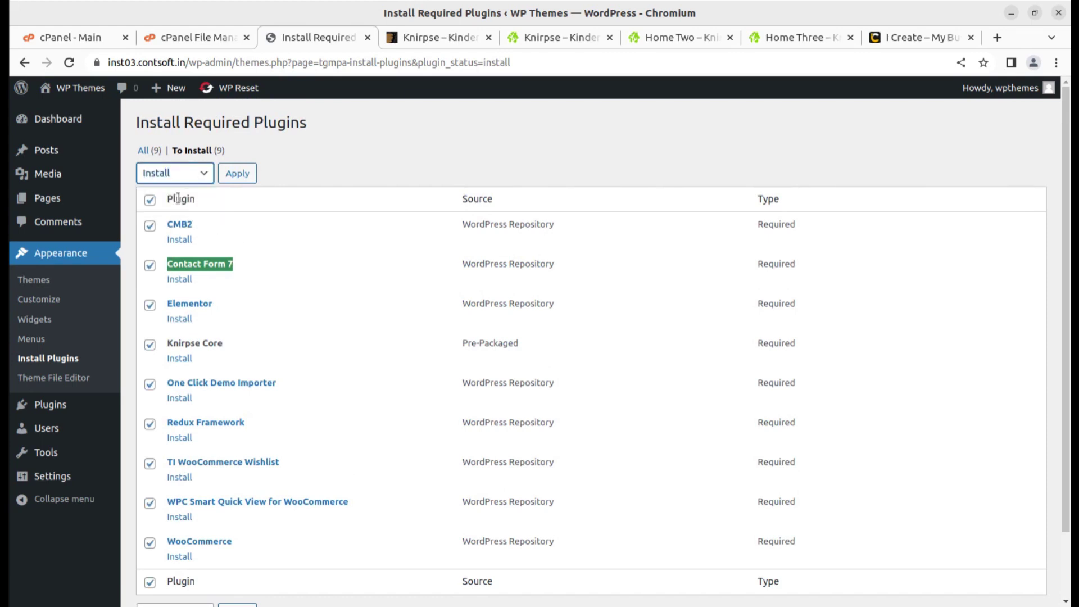
pyautogui.click(235, 174)
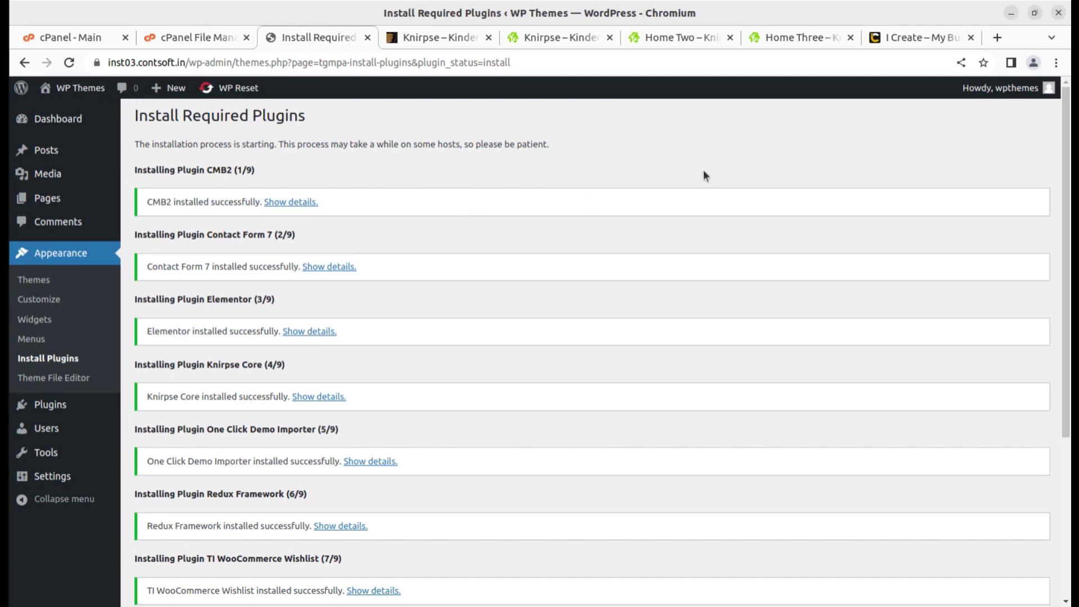
# Step: Return to the required plugins installer and bulk-activate all the installed plugins
pyautogui.scroll(-5, 704, 171)
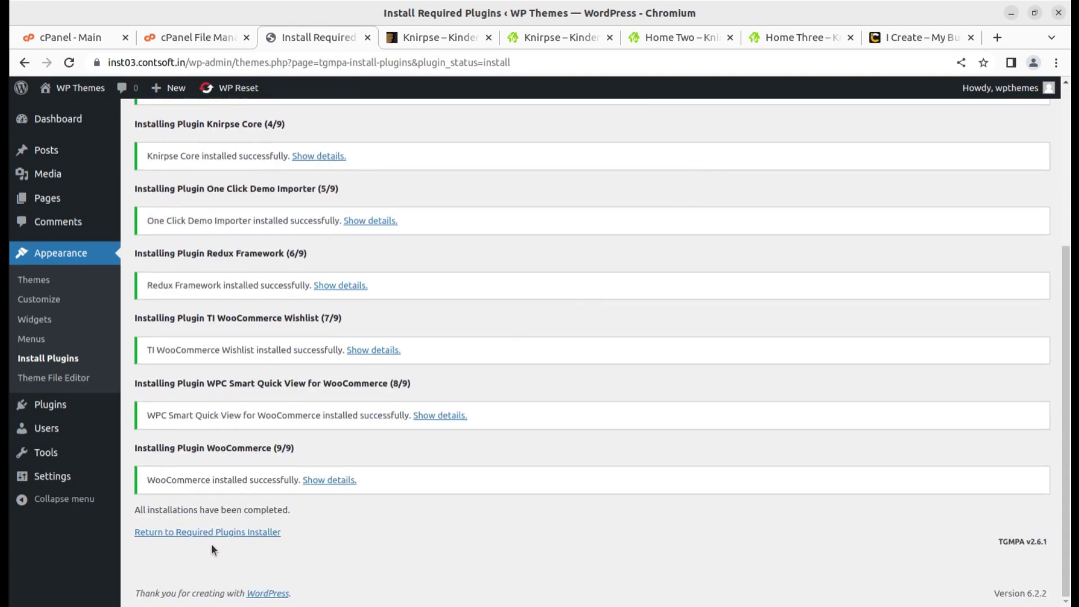
pyautogui.click(215, 535)
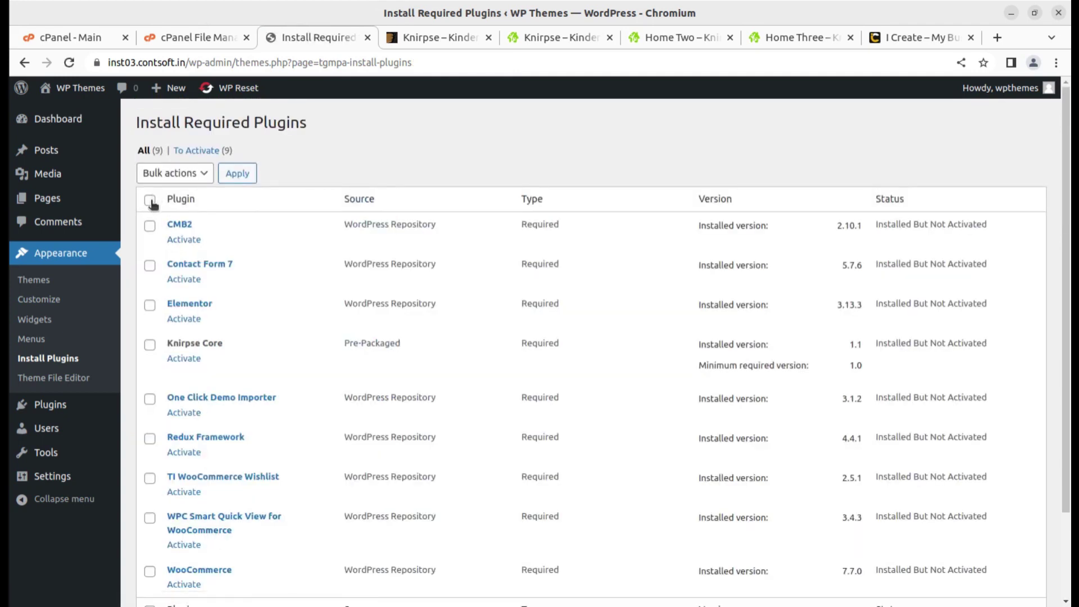
pyautogui.click(157, 198)
pyautogui.click(190, 174)
pyautogui.click(177, 224)
pyautogui.click(403, 158)
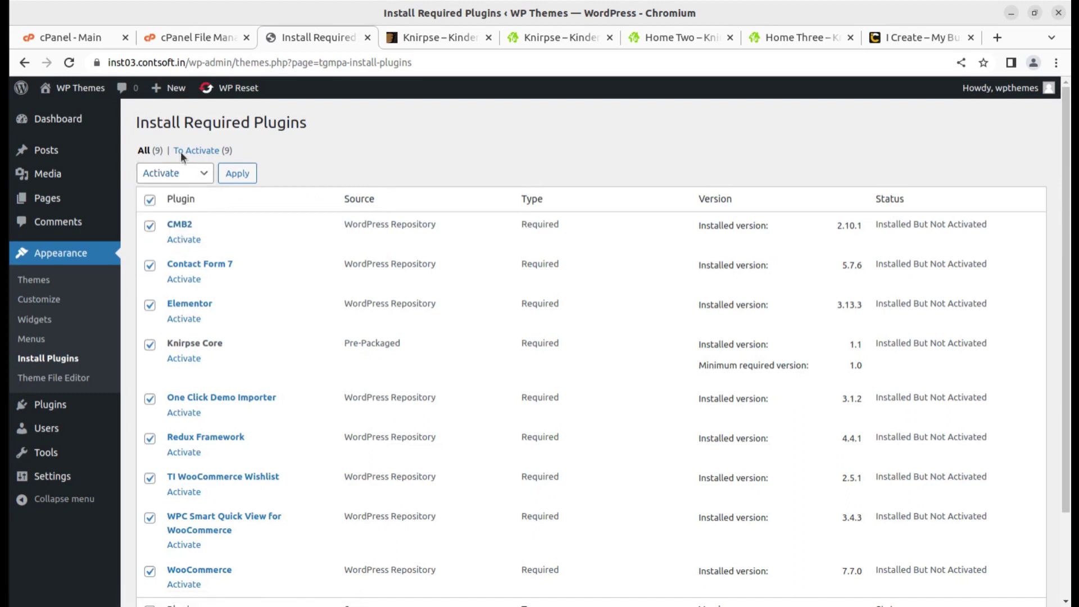
pyautogui.click(242, 176)
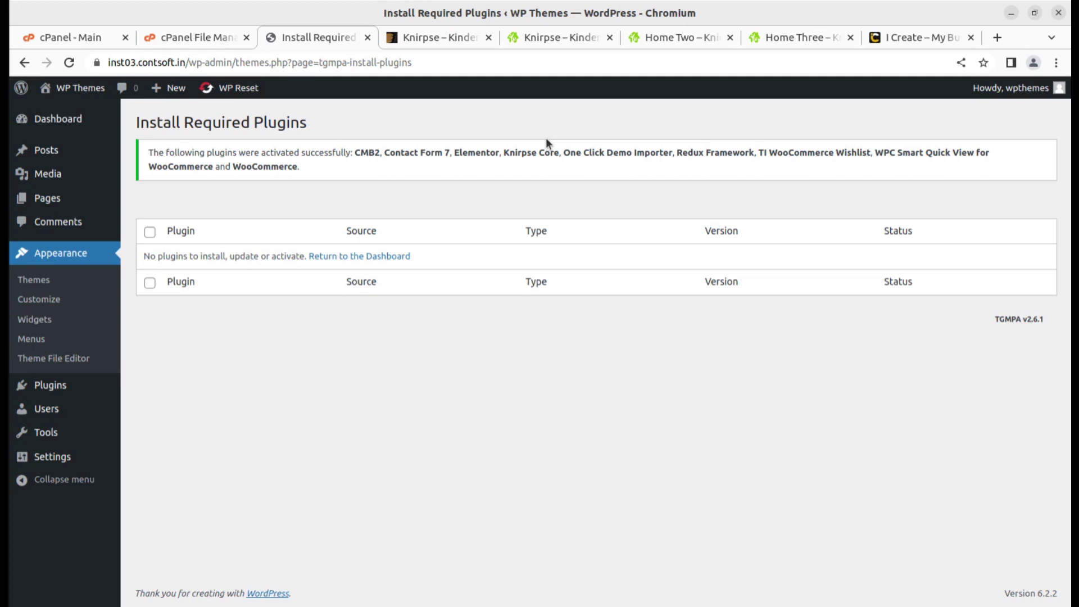
# Step: Return to the WordPress dashboard, closing the Elementor onboarding, and skip the WooCommerce Wishlist plugin setup
pyautogui.click(46, 121)
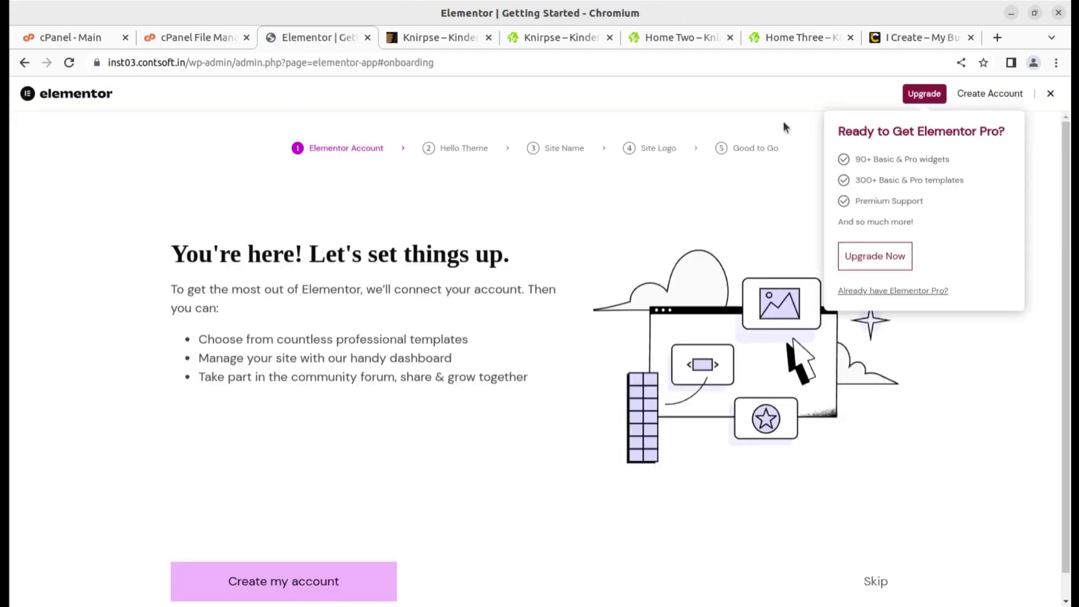
pyautogui.click(1051, 96)
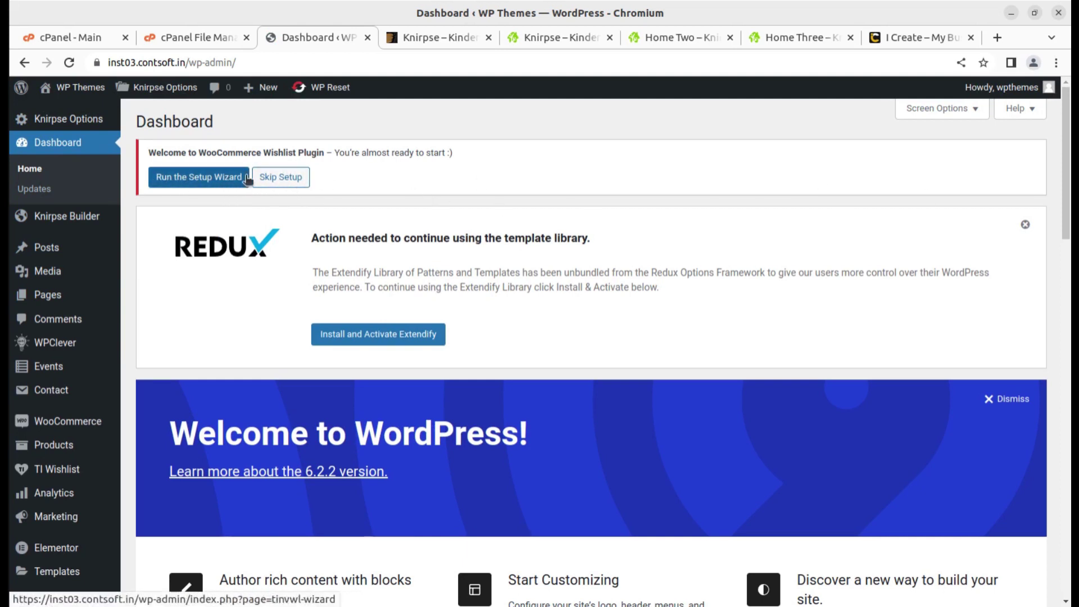
pyautogui.click(280, 178)
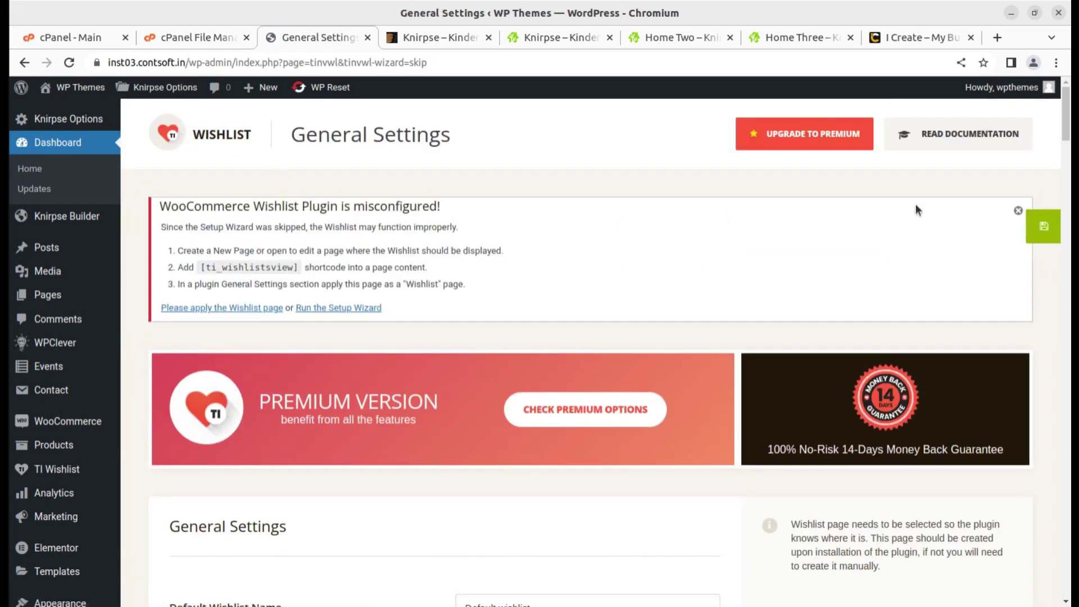
# Step: Dismiss the Wishlist misconfiguration notice, return to the dashboard home and dismiss the Wishlist and Redux notices there
pyautogui.click(1018, 210)
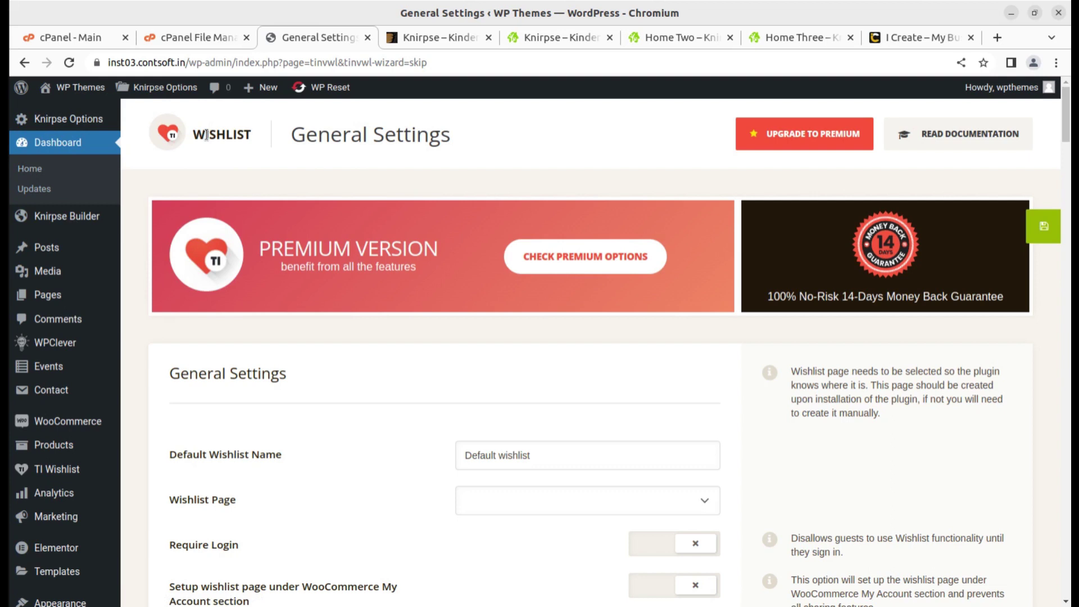
pyautogui.click(29, 169)
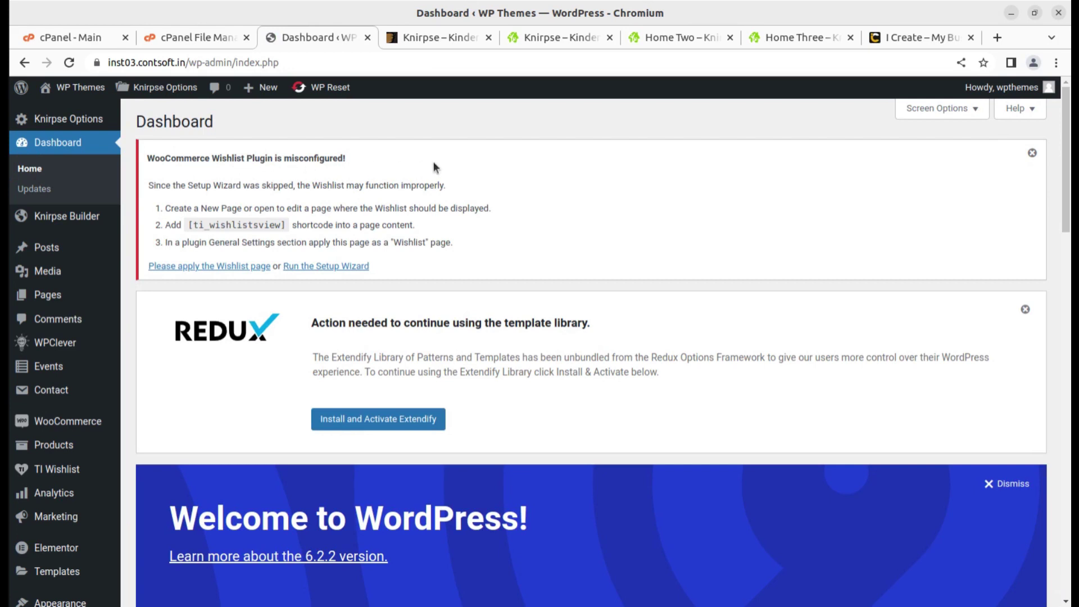
pyautogui.click(1032, 153)
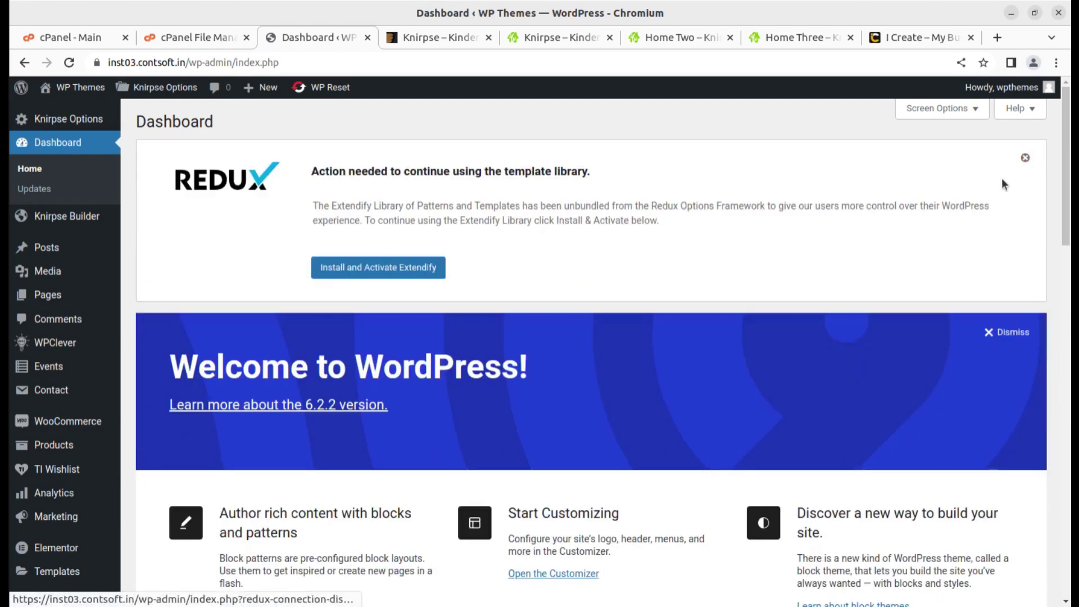
pyautogui.click(1027, 160)
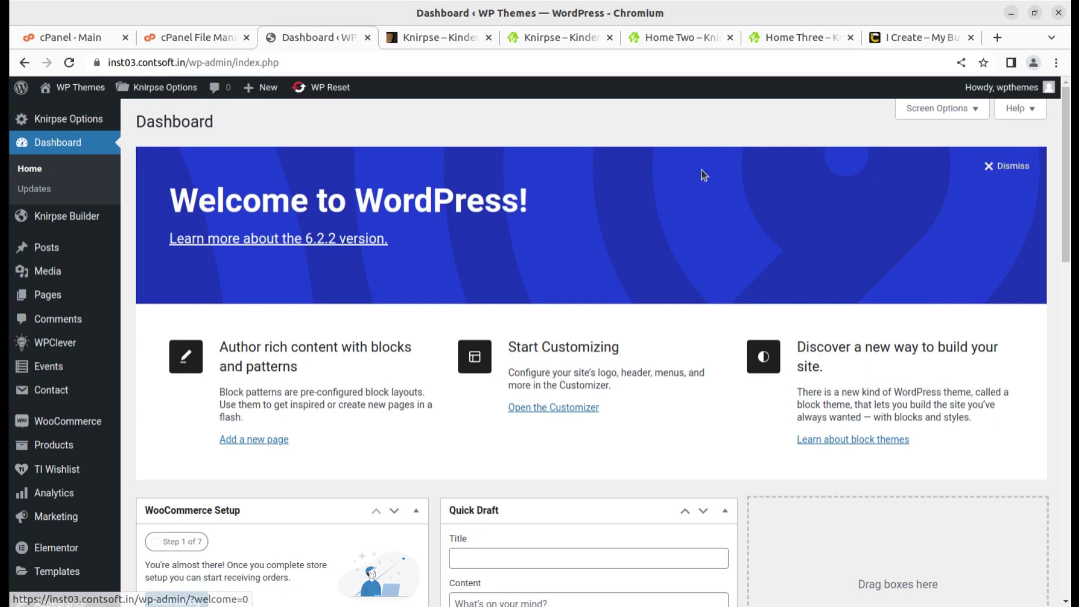
# Step: Open the site's front end alongside the dashboard and examine its home page down to the footer
pyautogui.moveTo(73, 218)
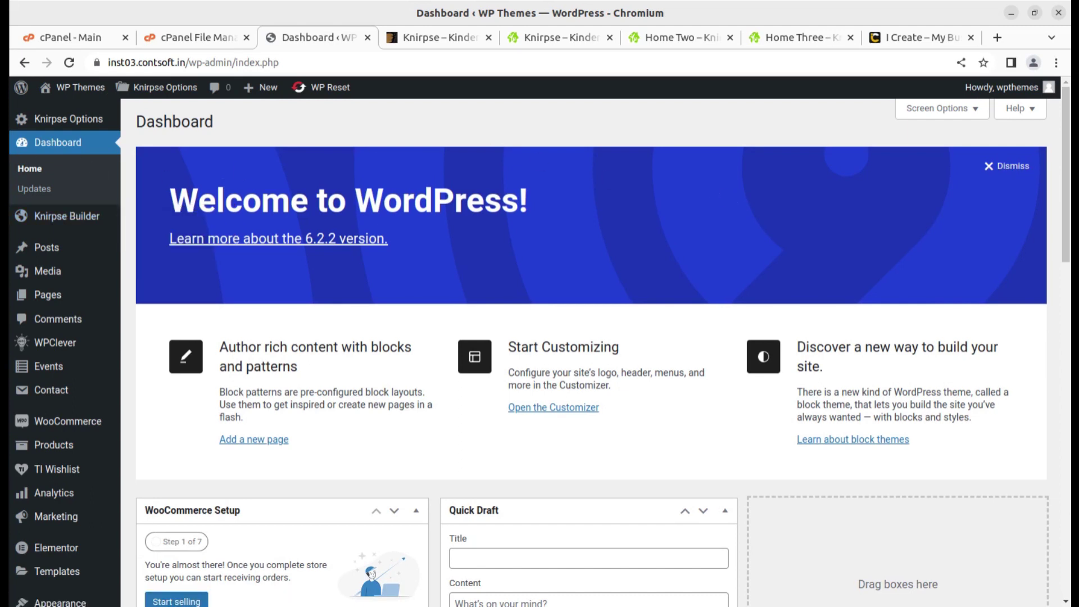
pyautogui.moveTo(49, 90)
pyautogui.middleClick(51, 113)
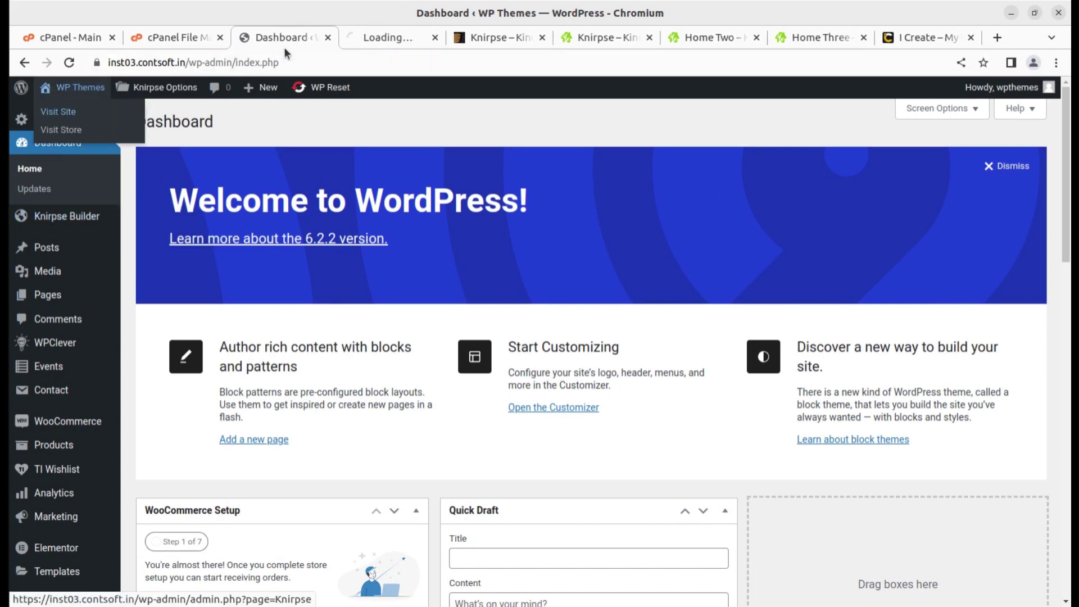
pyautogui.click(375, 42)
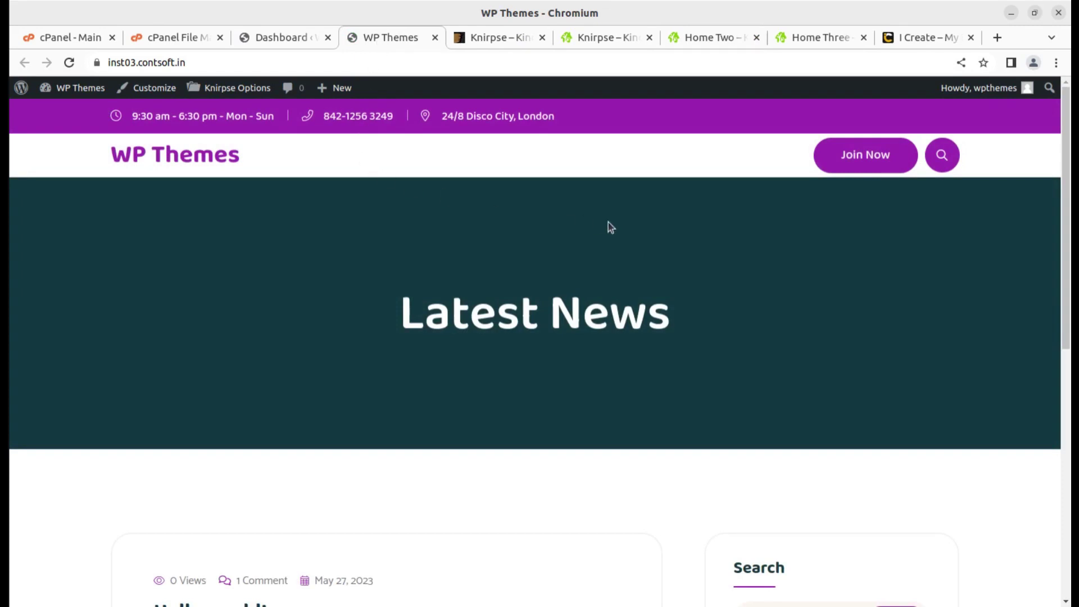
pyautogui.scroll(-8, 569, 186)
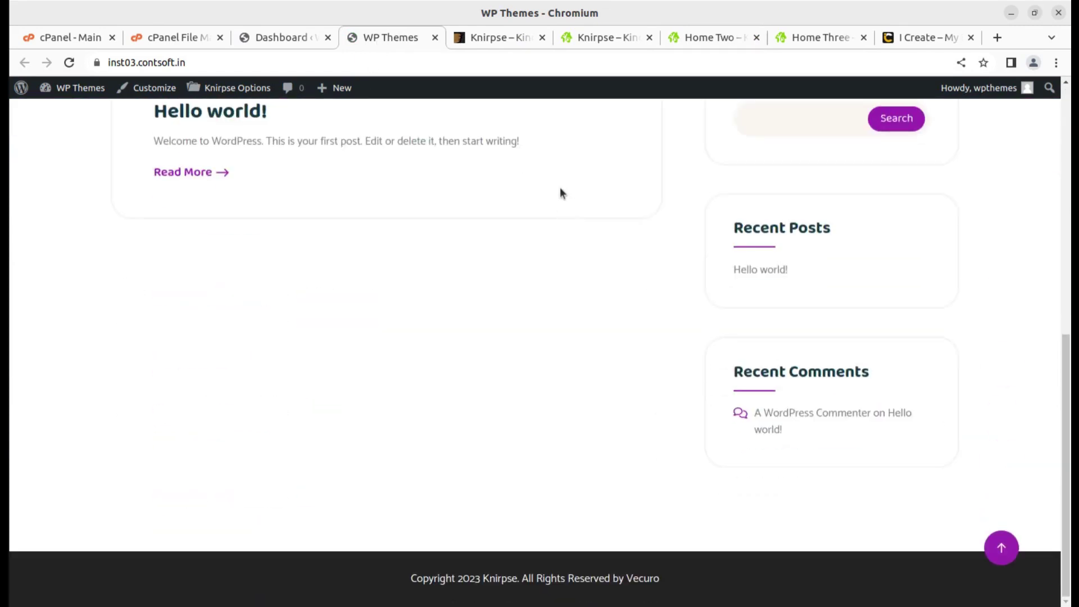
pyautogui.scroll(8, 561, 191)
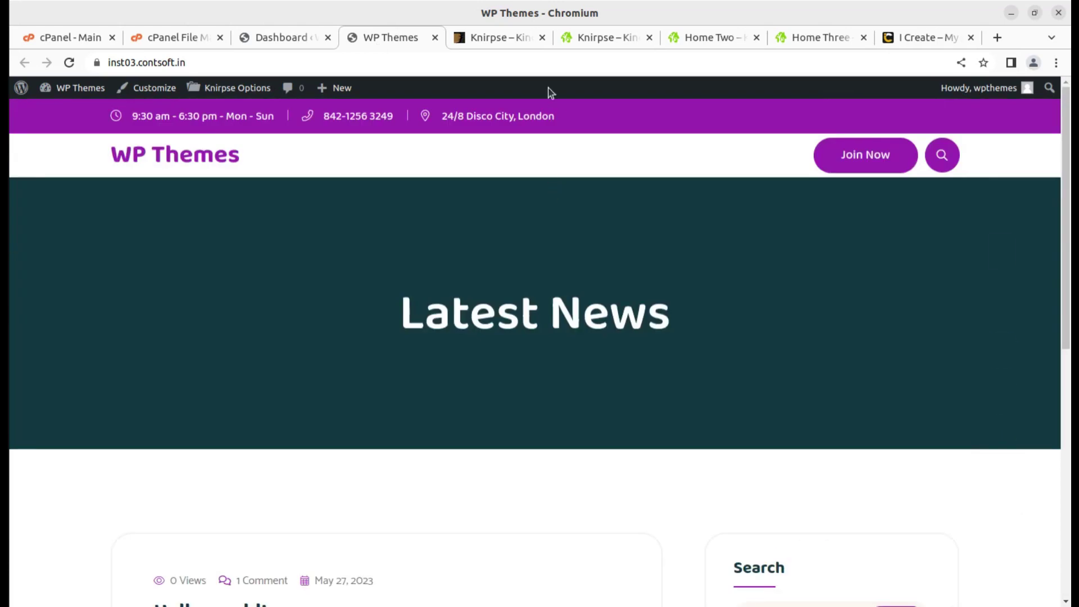
# Step: Review the theme vendor's live Knirpse demo home pages, including the main home, Home Two and Home Three
pyautogui.click(598, 38)
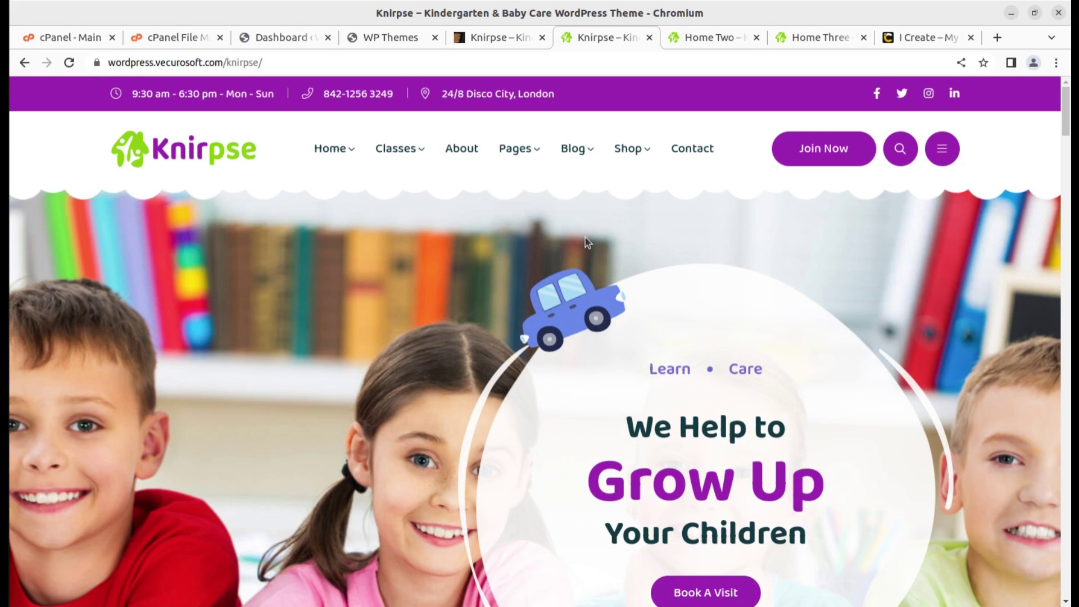
pyautogui.scroll(-5, 689, 270)
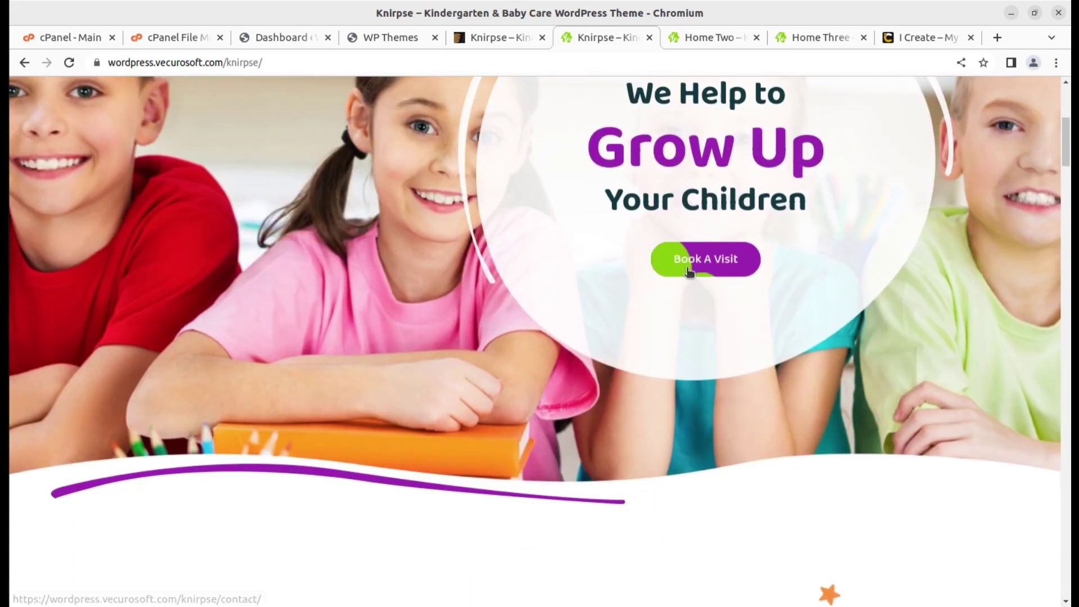
pyautogui.scroll(-15, 687, 270)
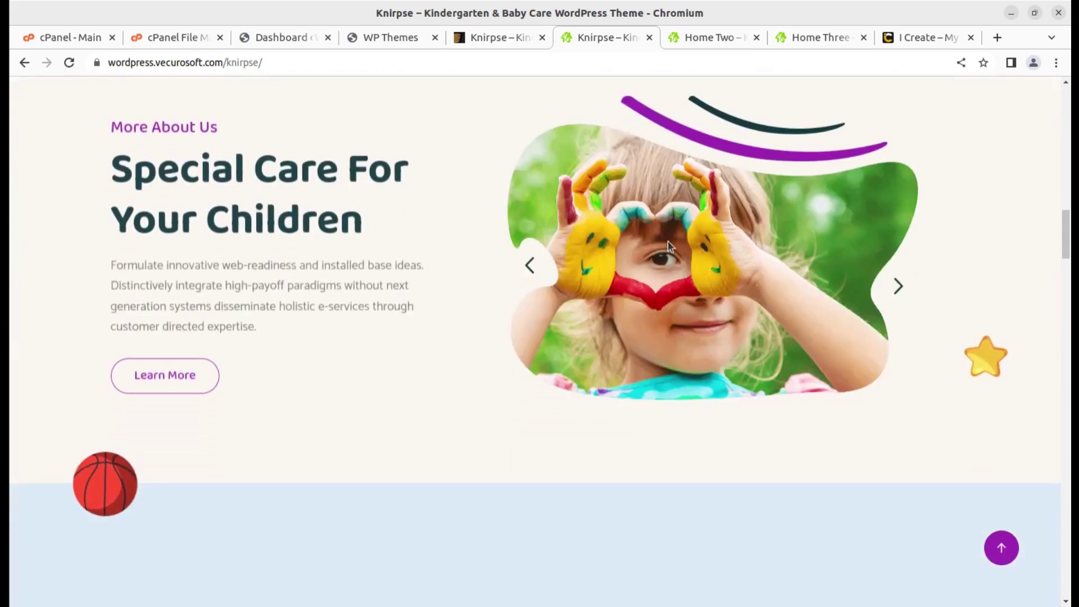
pyautogui.click(716, 35)
pyautogui.scroll(-5, 535, 308)
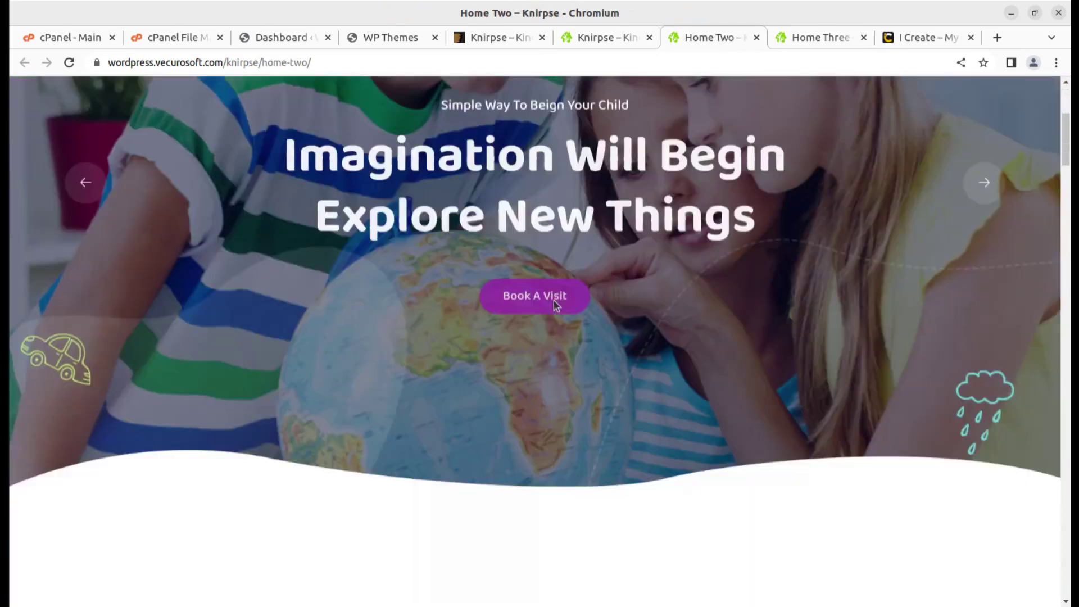
pyautogui.scroll(-6, 555, 302)
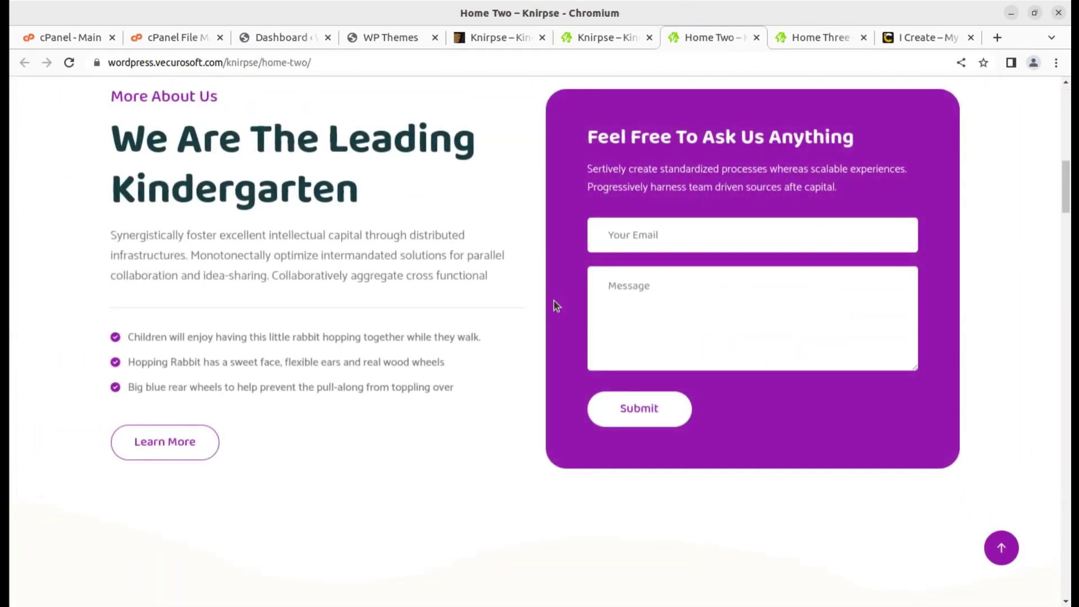
pyautogui.scroll(-4, 554, 304)
pyautogui.click(789, 39)
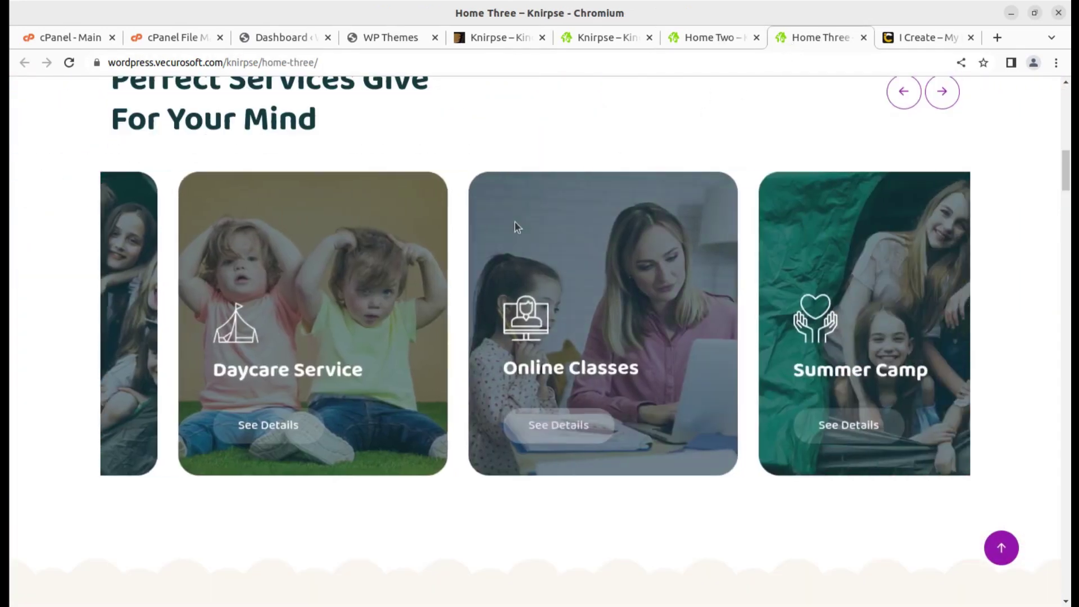
pyautogui.scroll(10, 595, 325)
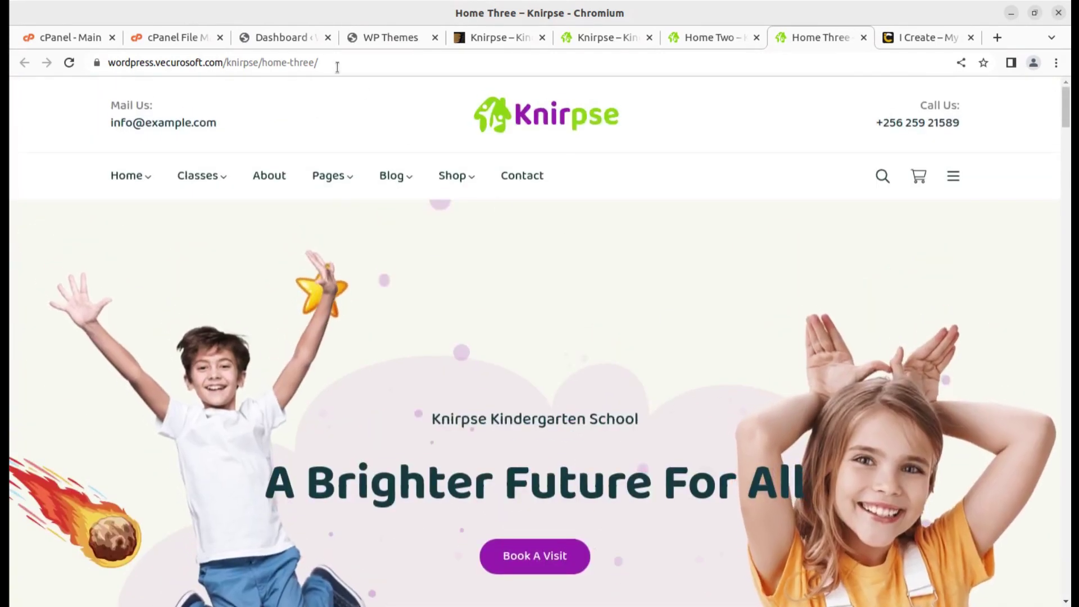
# Step: Return to the WordPress dashboard, open the theme's Import Demo Data page and dismiss the Wishlist notice
pyautogui.click(279, 38)
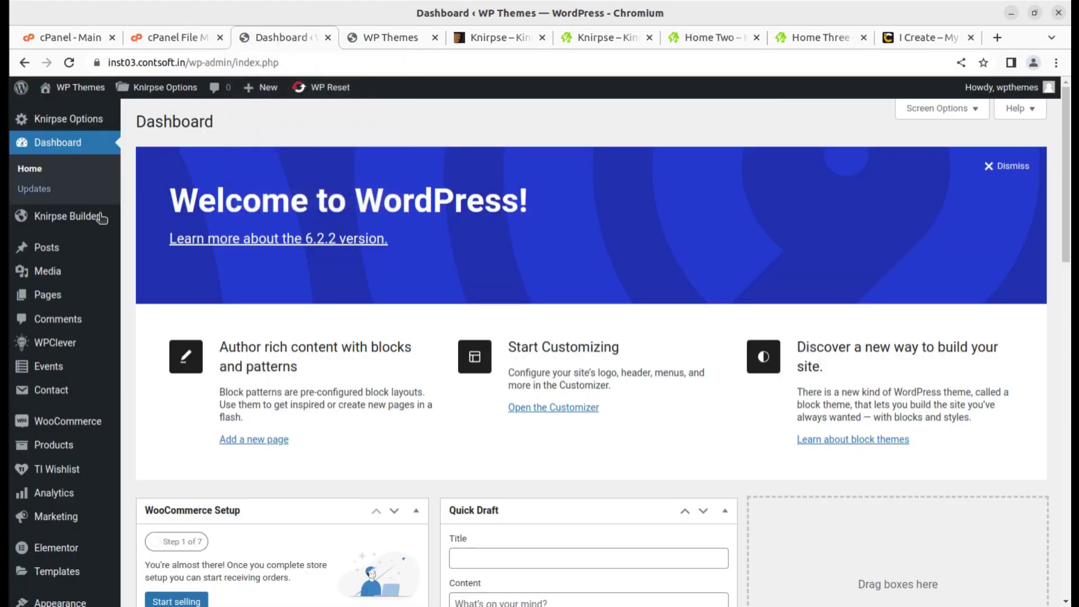
pyautogui.scroll(-3, 92, 379)
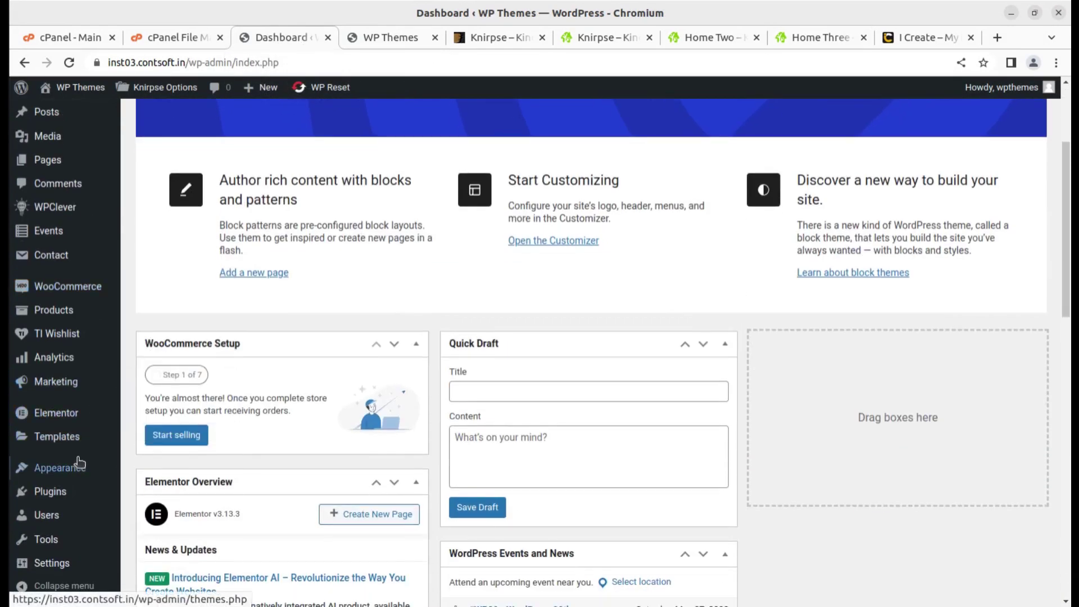
pyautogui.moveTo(73, 469)
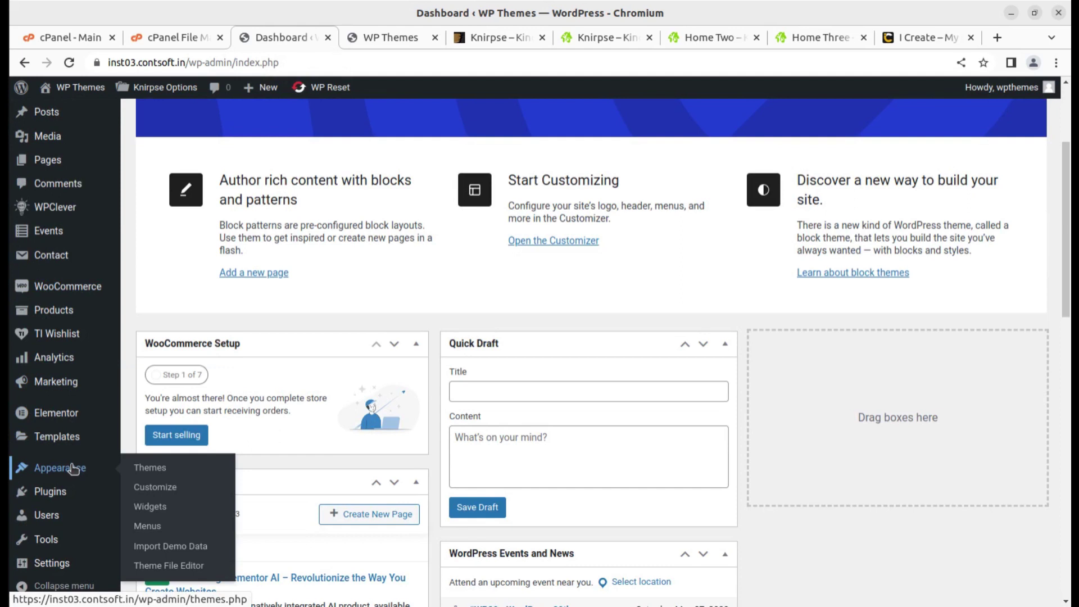
pyautogui.click(167, 546)
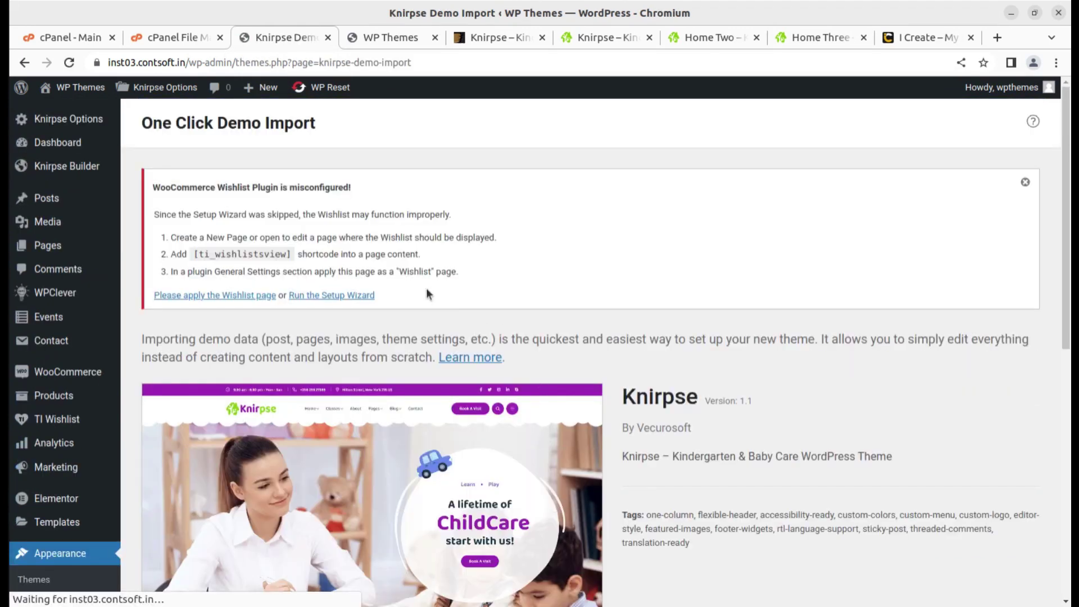
pyautogui.click(1026, 185)
# Step: Start importing the Knirpse demo content, continuing without the recommended WPForms, All in One SEO and MonsterInsights plugins
pyautogui.scroll(-3, 738, 304)
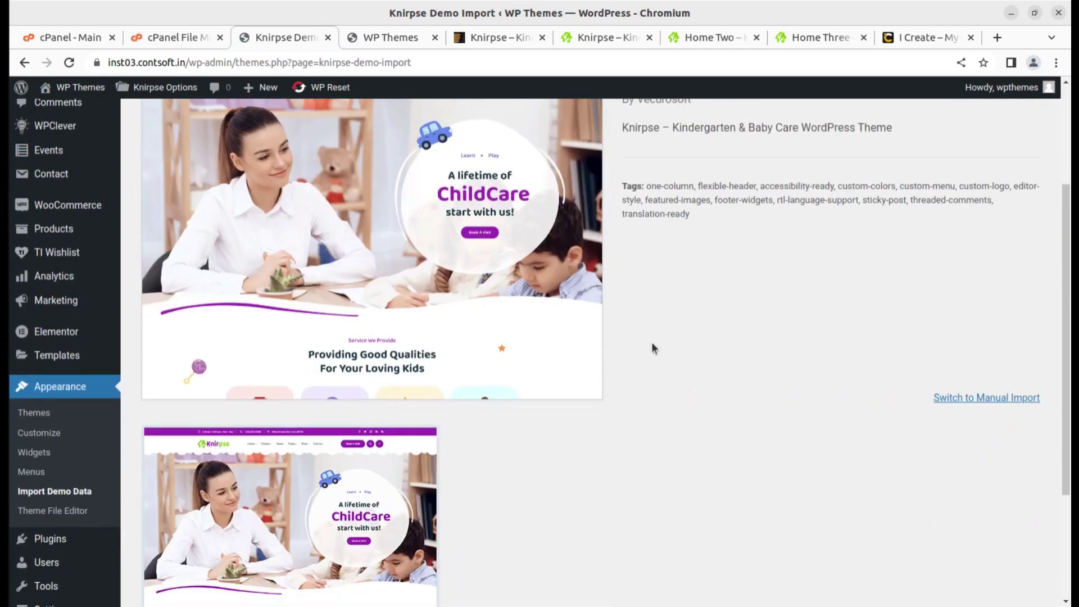
pyautogui.scroll(-3, 711, 325)
pyautogui.scroll(4, 575, 325)
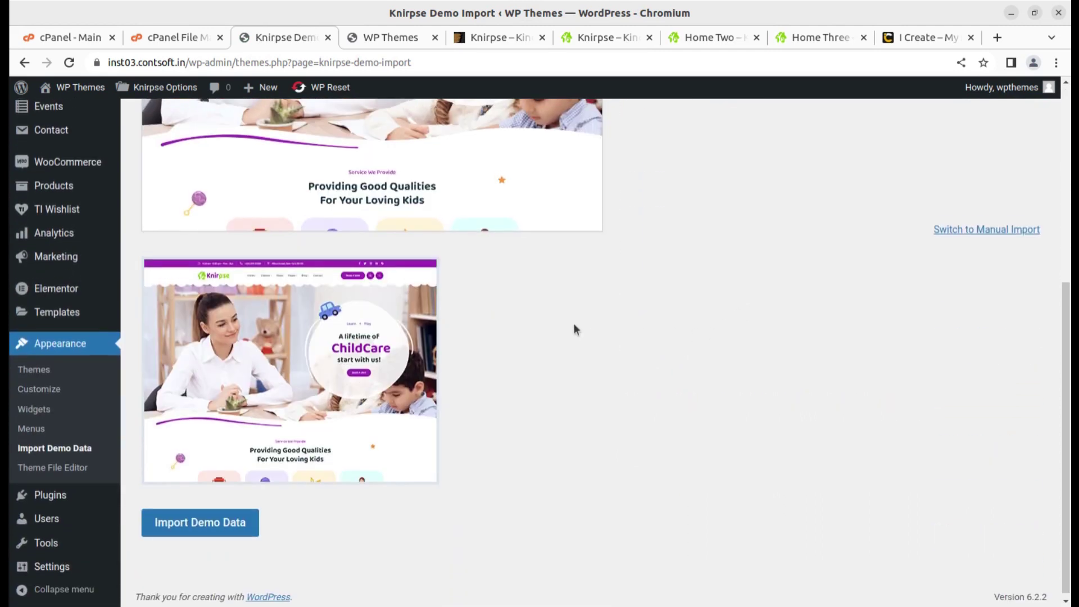
pyautogui.scroll(-5, 571, 323)
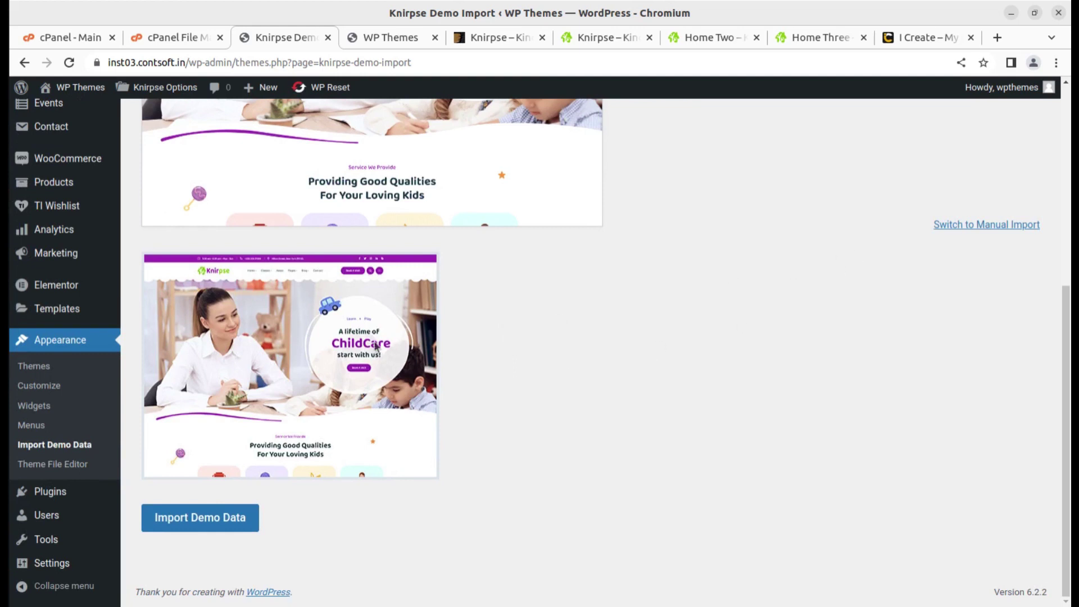
pyautogui.scroll(5, 444, 305)
pyautogui.scroll(-5, 444, 305)
pyautogui.click(198, 518)
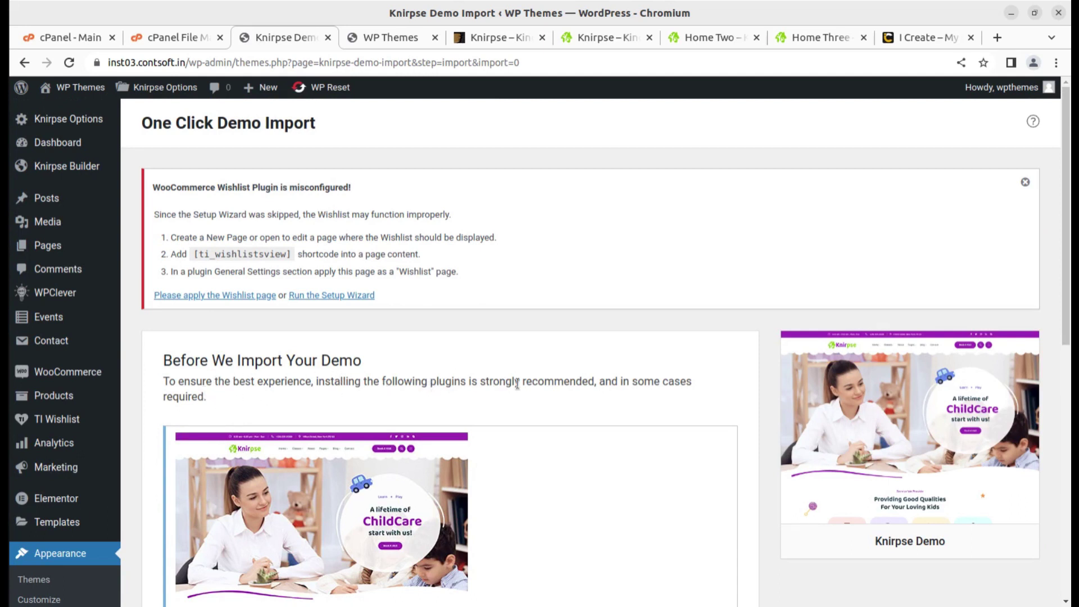
pyautogui.scroll(-10, 640, 384)
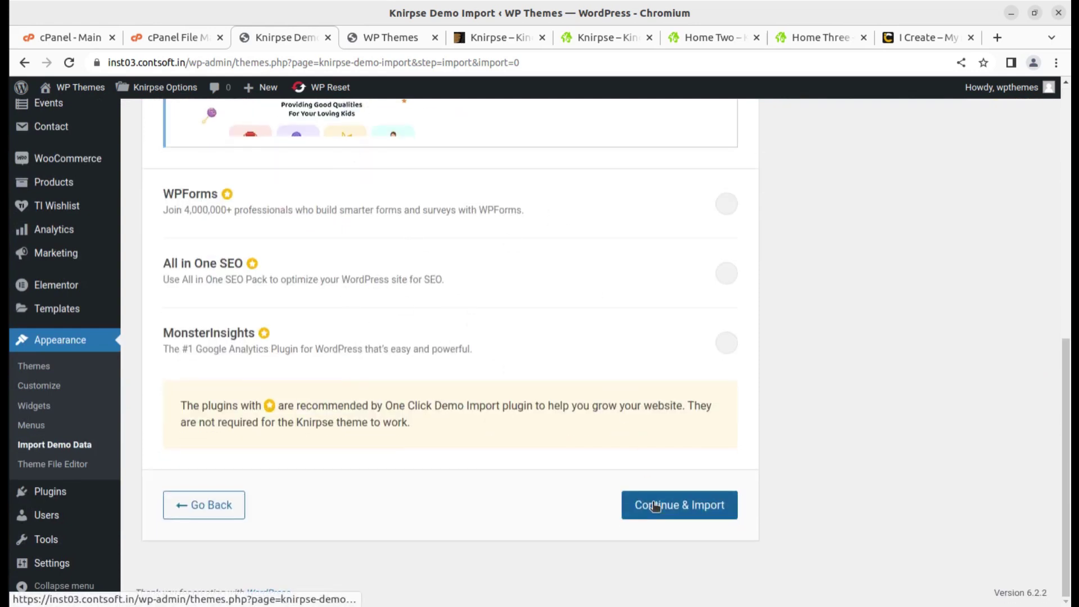
pyautogui.click(666, 516)
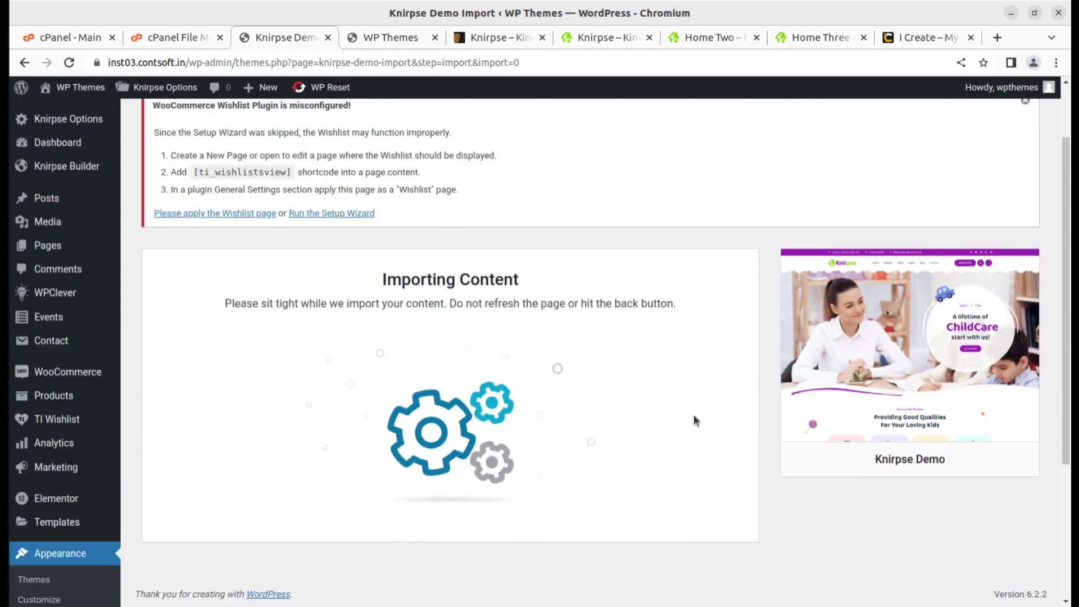
pyautogui.scroll(-2, 805, 231)
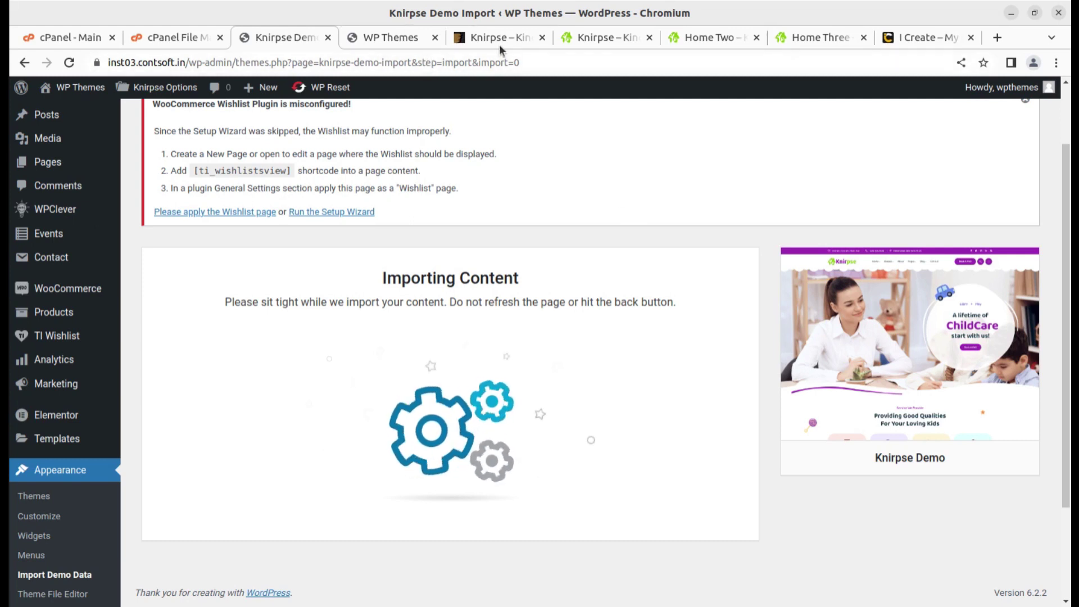
# Step: Open the Gallery page of the live Knirpse demo and examine its category filters and image grid
pyautogui.click(614, 37)
pyautogui.scroll(15, 644, 194)
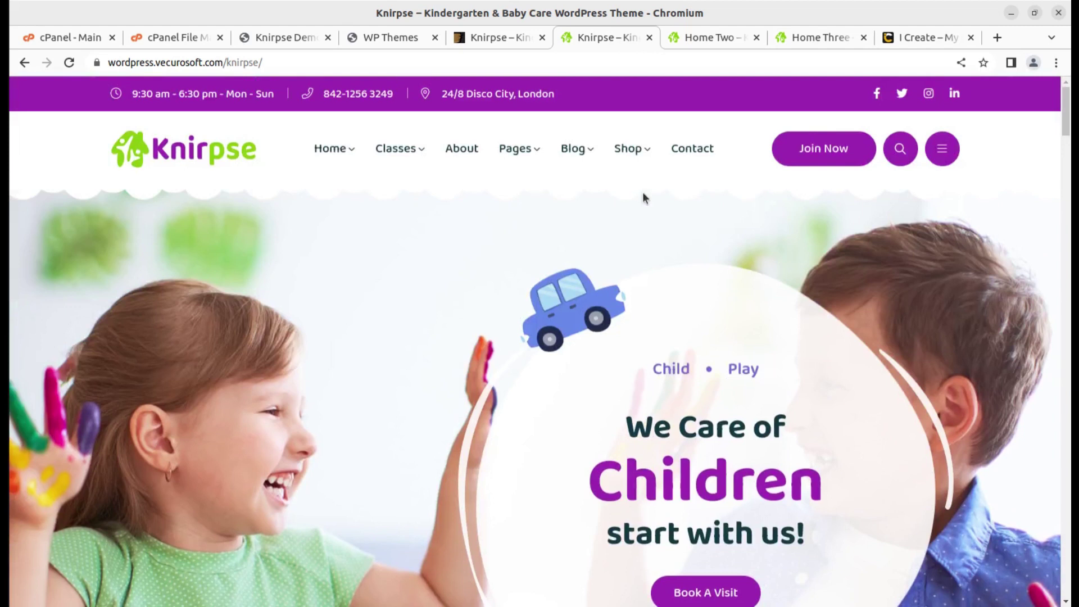
pyautogui.moveTo(516, 150)
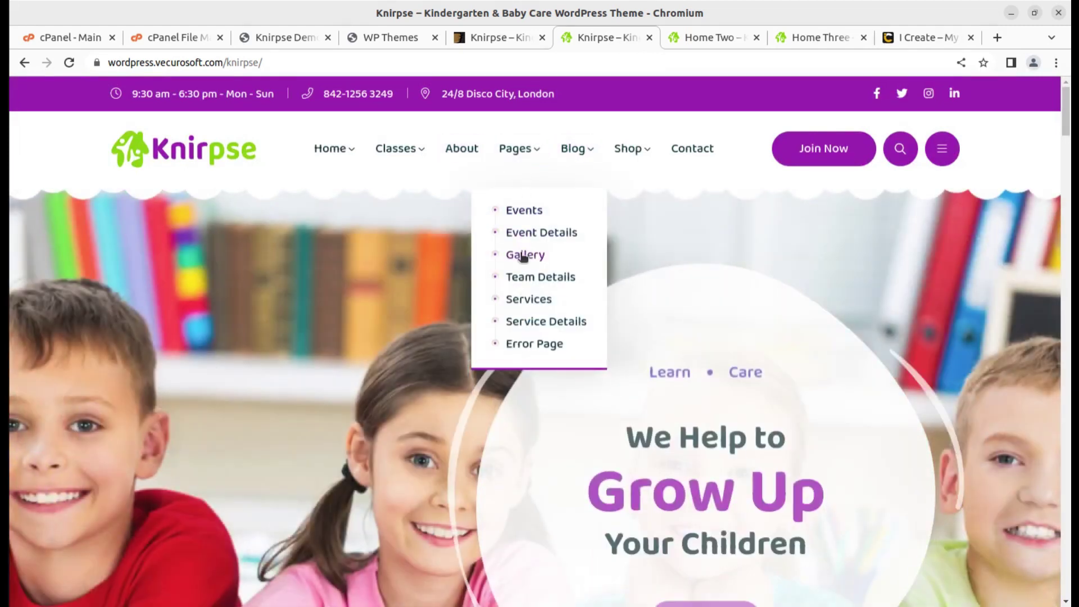
pyautogui.click(521, 254)
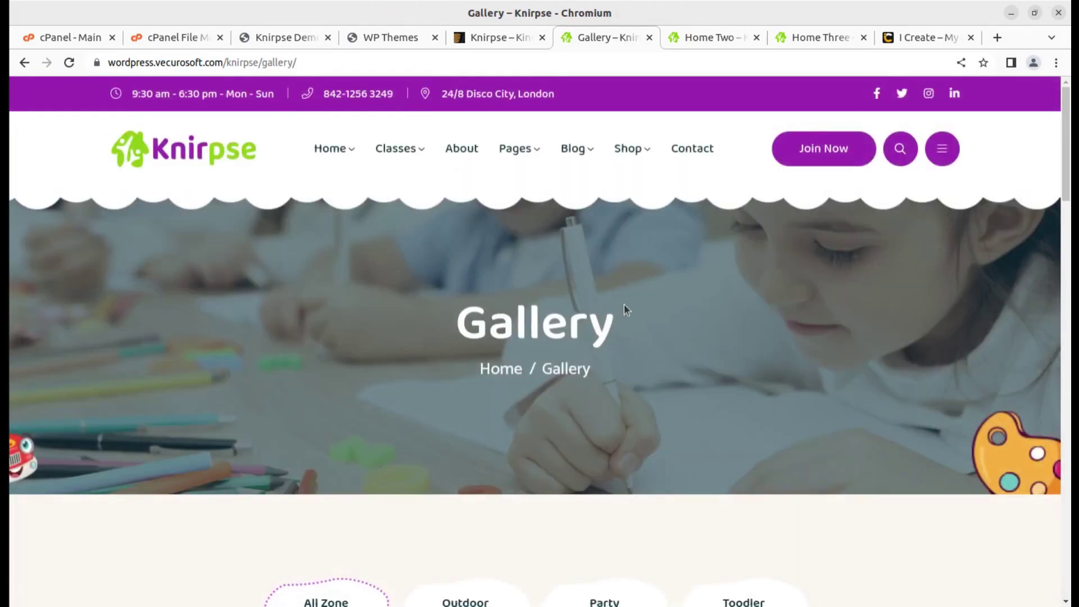
pyautogui.scroll(-10, 624, 310)
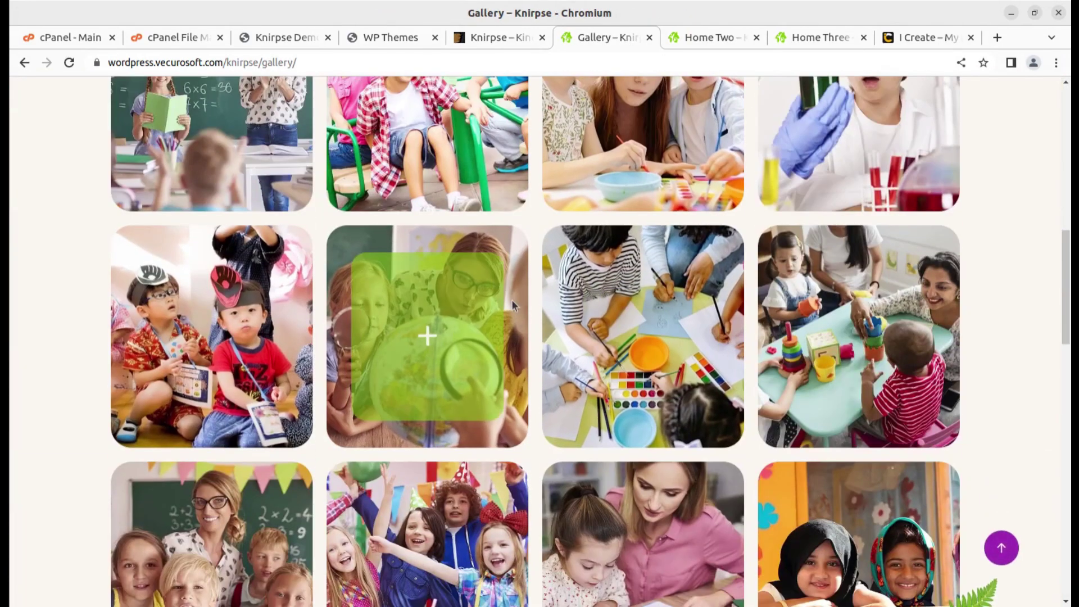
pyautogui.scroll(9, 518, 295)
pyautogui.scroll(-3, 479, 442)
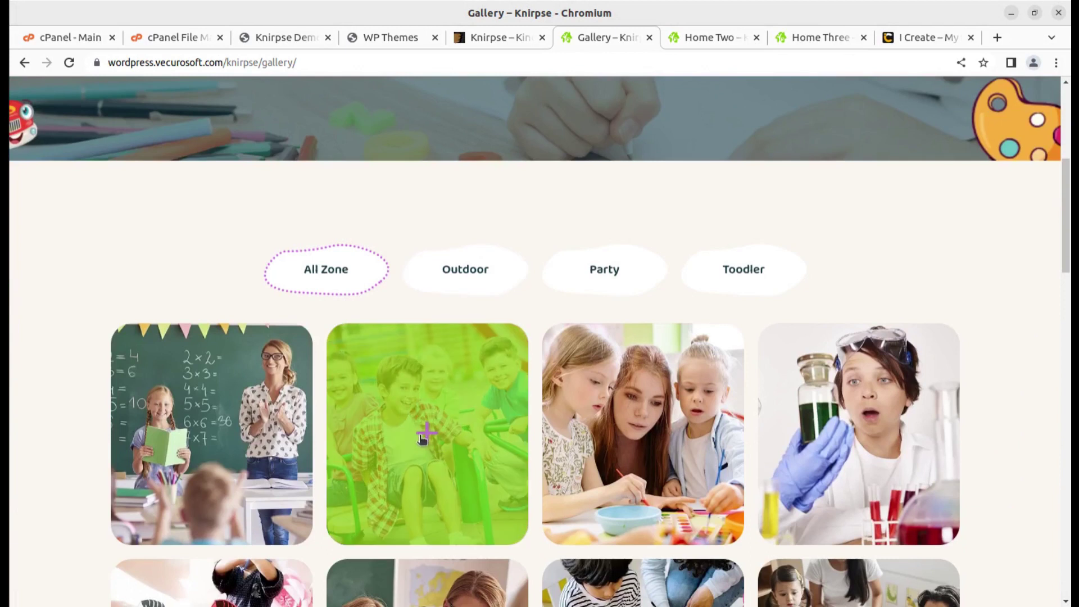
# Step: Browse the demo gallery images in the enlarged viewer, starting from the playground photo, and close the viewer
pyautogui.click(423, 439)
pyautogui.click(1038, 345)
pyautogui.click(1038, 346)
pyautogui.click(1039, 345)
pyautogui.click(1038, 346)
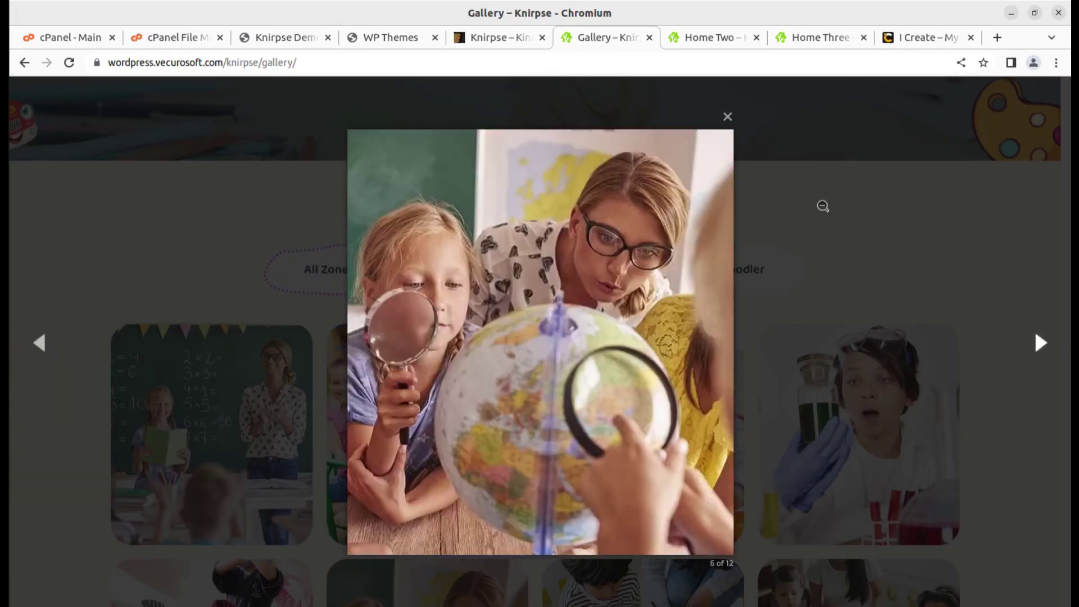
pyautogui.click(729, 119)
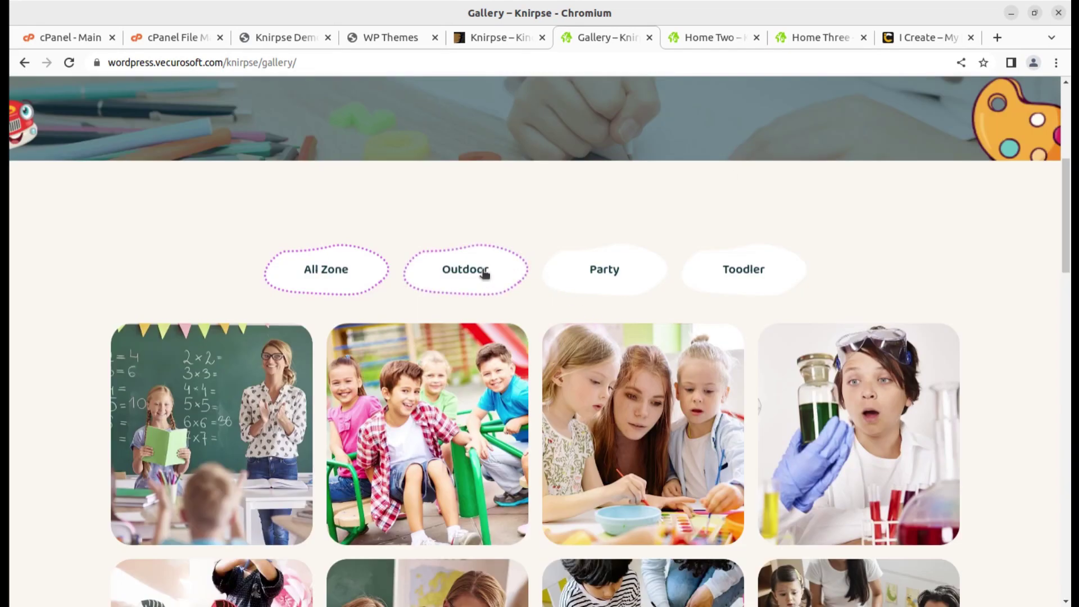
# Step: Open the demo's Shop page and examine the Baby Pacifiers product's details and description
pyautogui.scroll(6, 533, 254)
pyautogui.moveTo(630, 149)
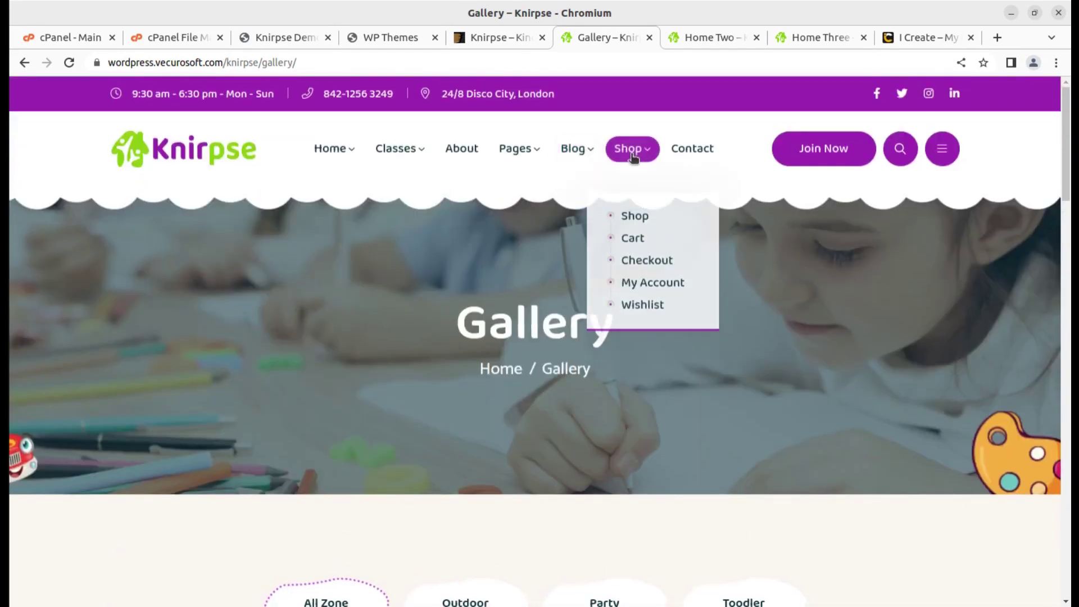
pyautogui.click(637, 212)
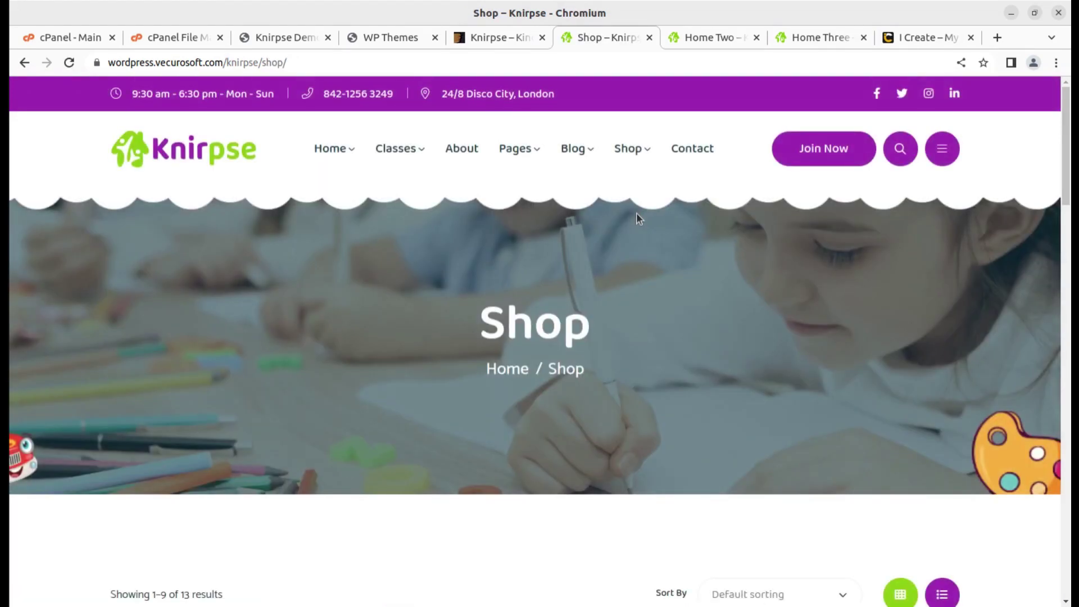
pyautogui.scroll(-10, 613, 242)
pyautogui.moveTo(303, 209)
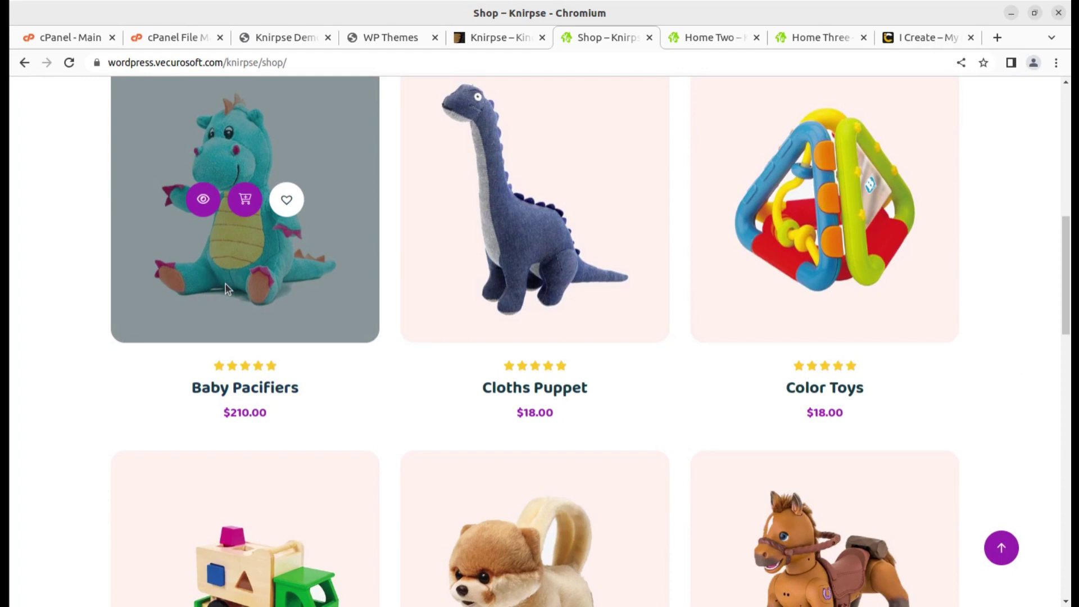
pyautogui.click(246, 393)
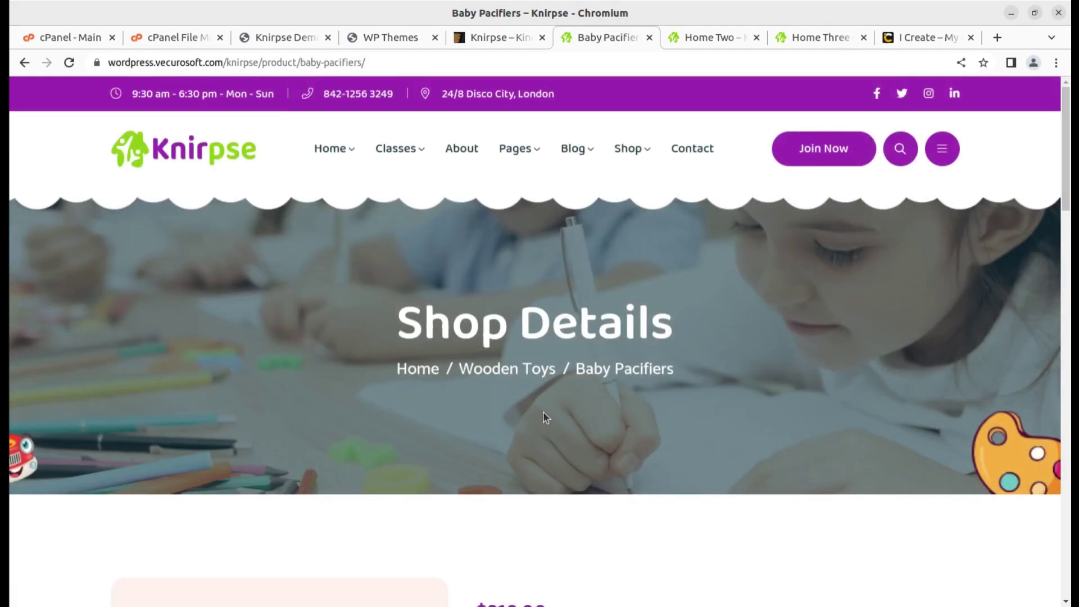
pyautogui.scroll(-10, 544, 417)
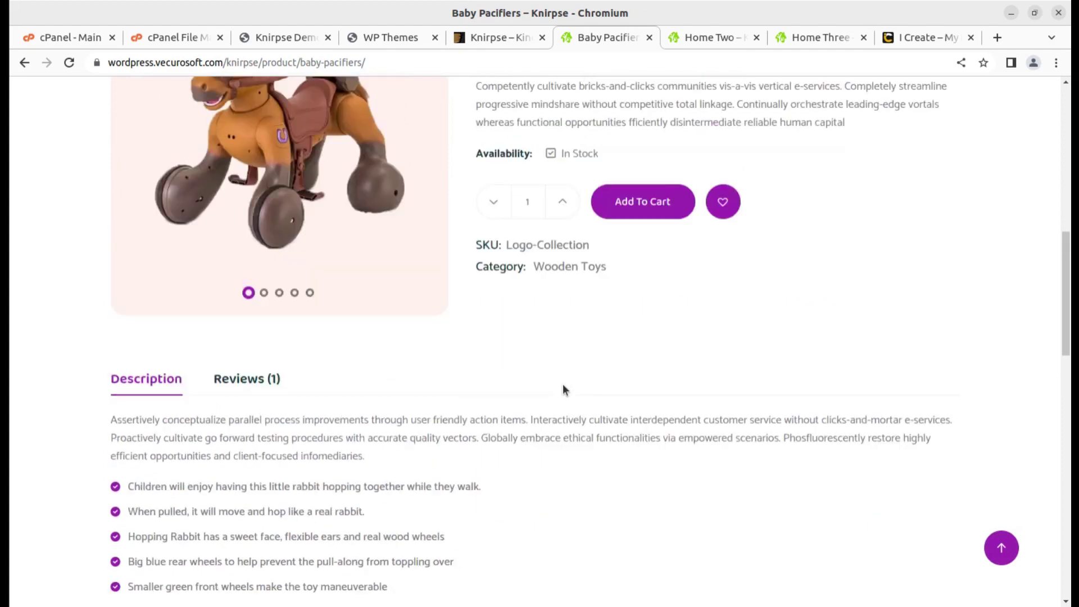
pyautogui.scroll(2, 564, 389)
pyautogui.scroll(-12, 499, 293)
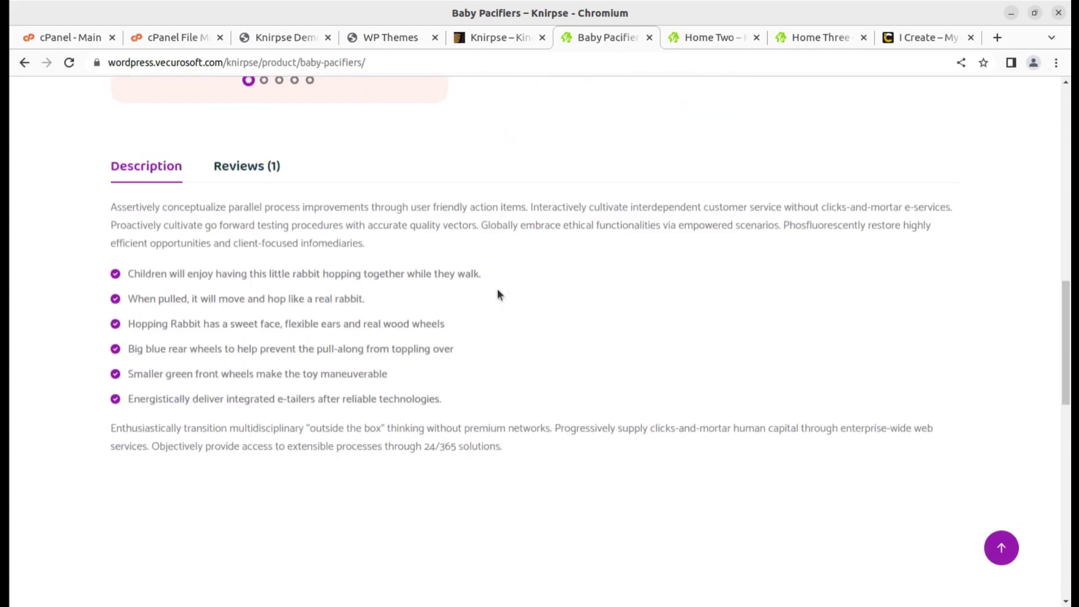
# Step: Examine the demo's Contact page, including the side panel with the News Feed and the navigation submenus
pyautogui.scroll(20, 576, 221)
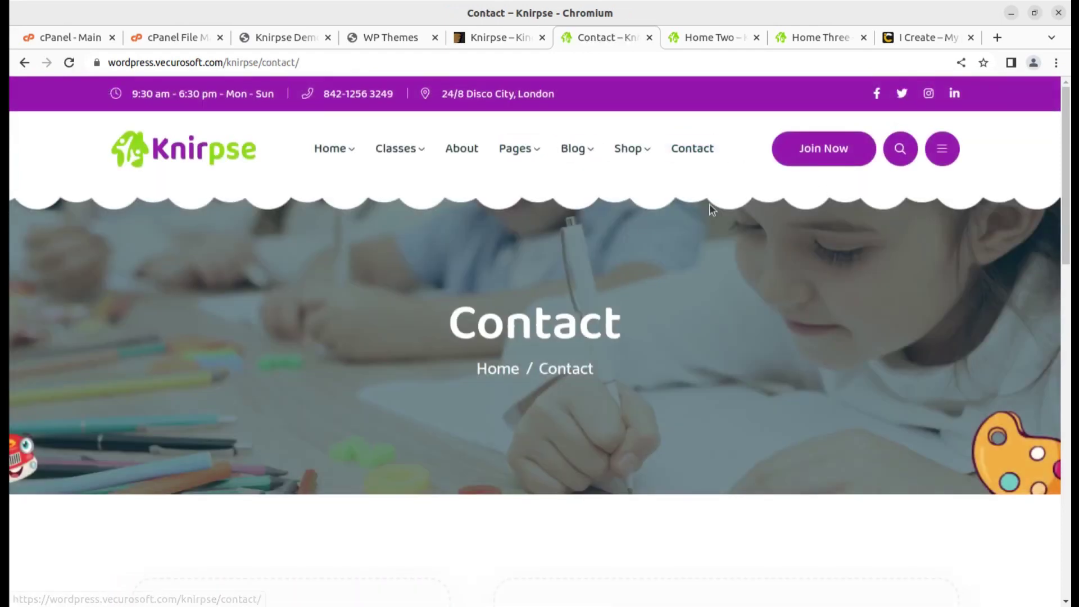
pyautogui.scroll(-9, 538, 268)
pyautogui.scroll(9, 538, 270)
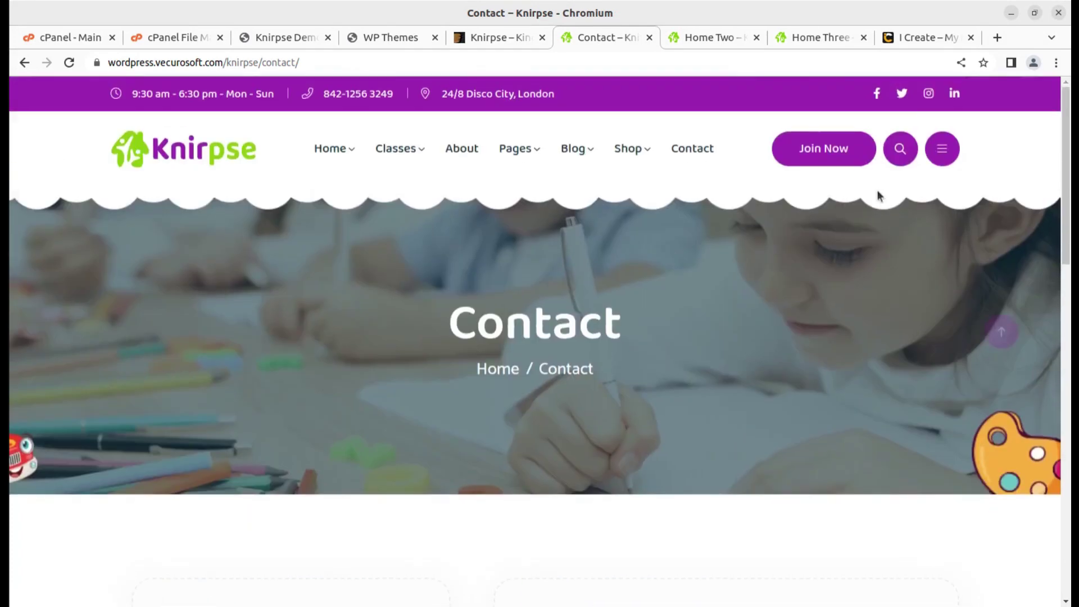
pyautogui.click(933, 152)
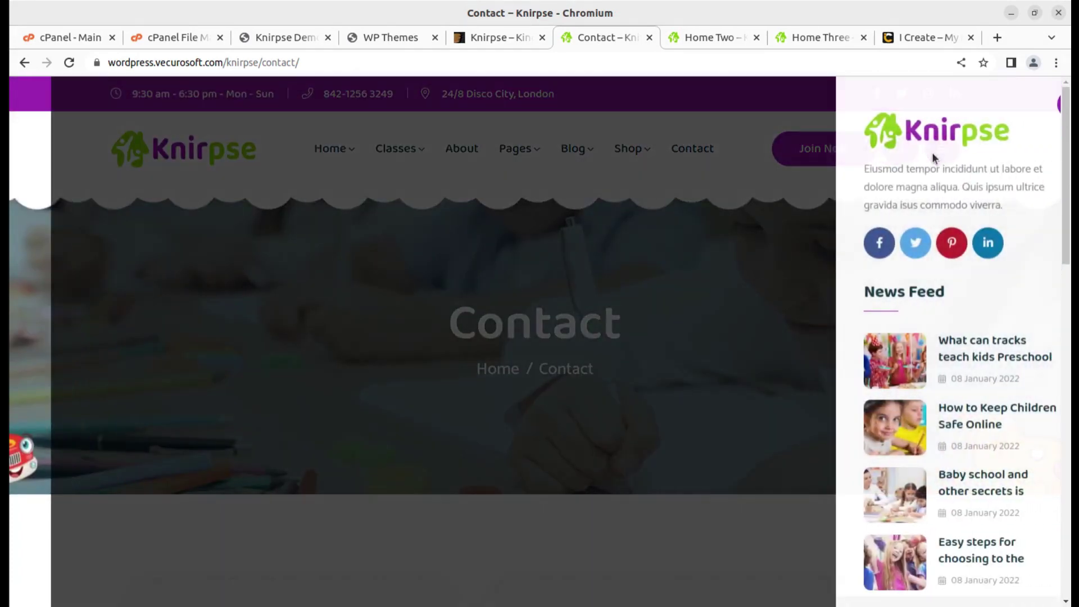
pyautogui.scroll(-2, 954, 310)
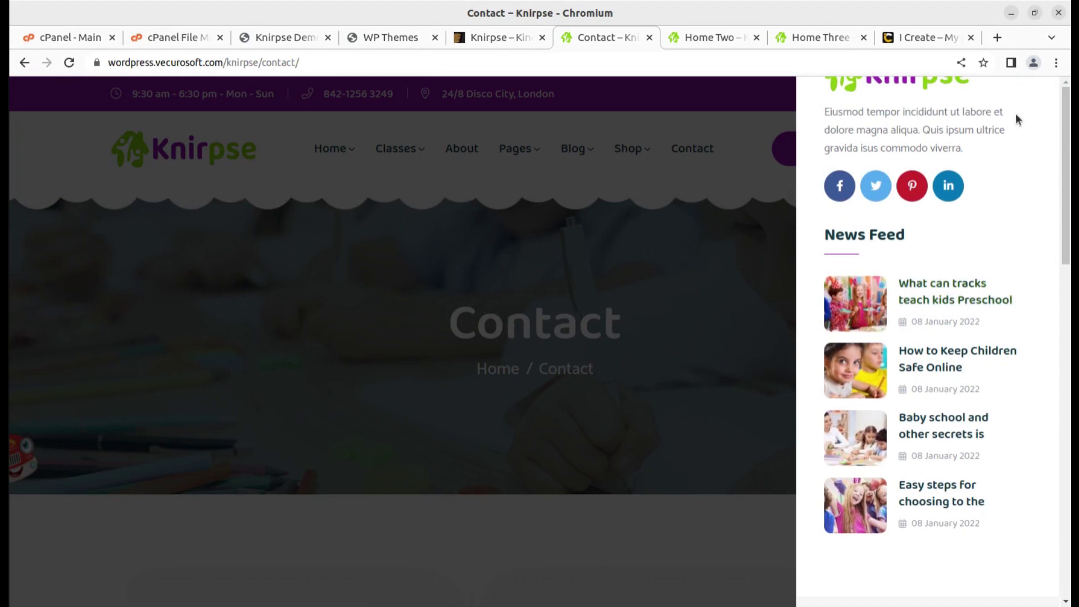
pyautogui.scroll(2, 1021, 135)
pyautogui.click(1032, 107)
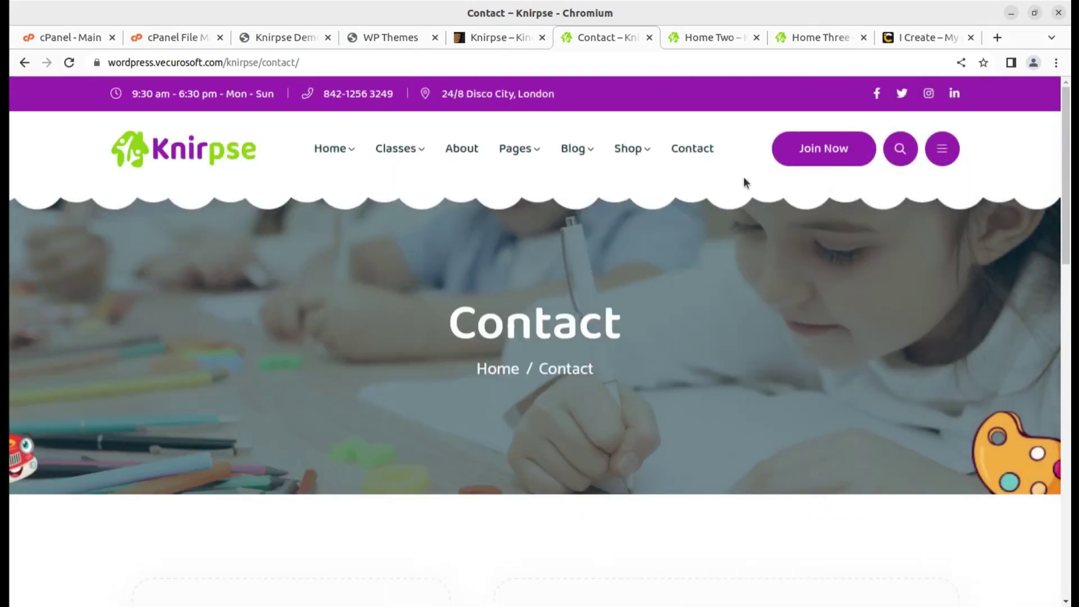
pyautogui.moveTo(550, 157)
pyautogui.moveTo(393, 150)
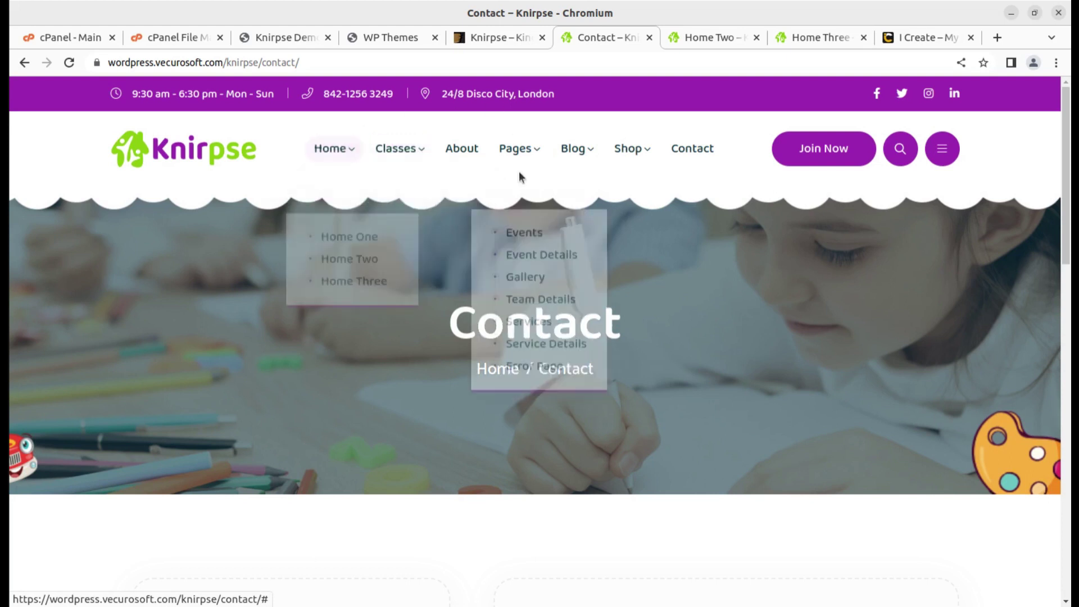
# Step: Return to the WordPress demo import page and open the site's Media Library in a separate browser tab
pyautogui.click(267, 35)
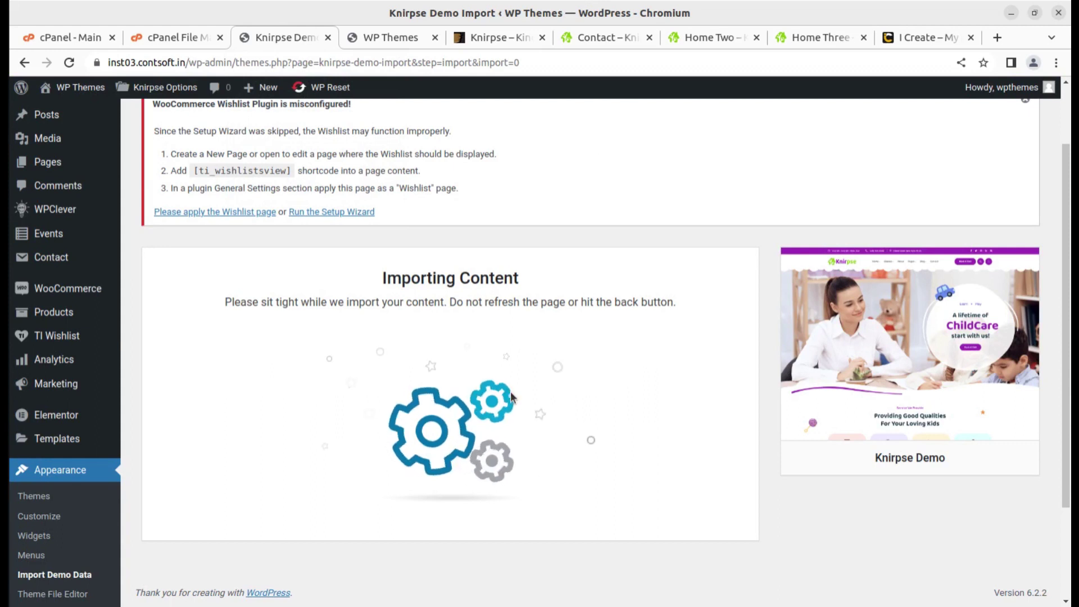
pyautogui.moveTo(48, 140)
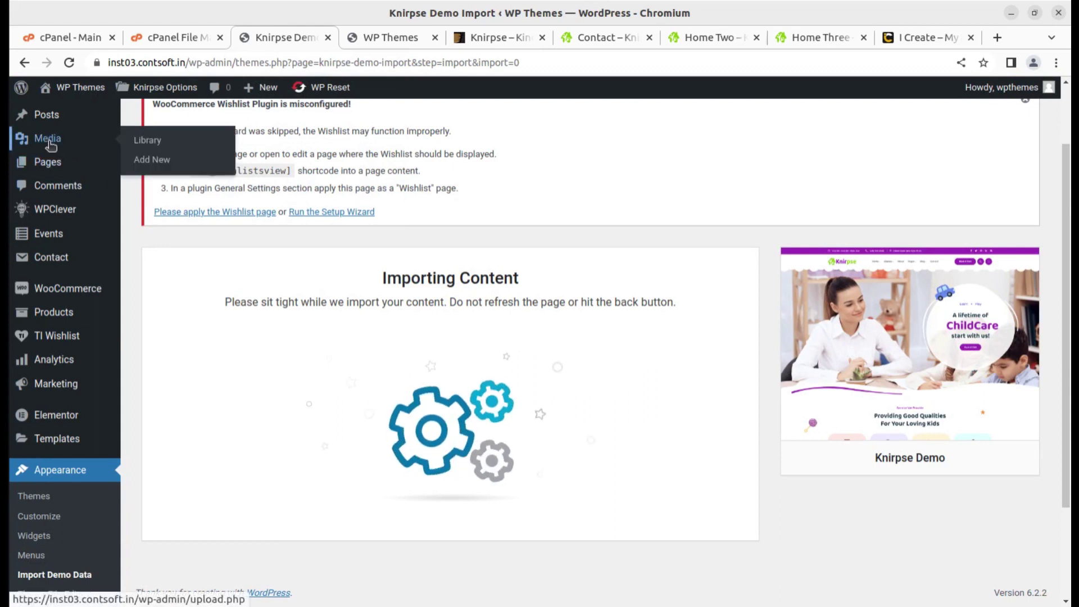
pyautogui.middleClick(147, 147)
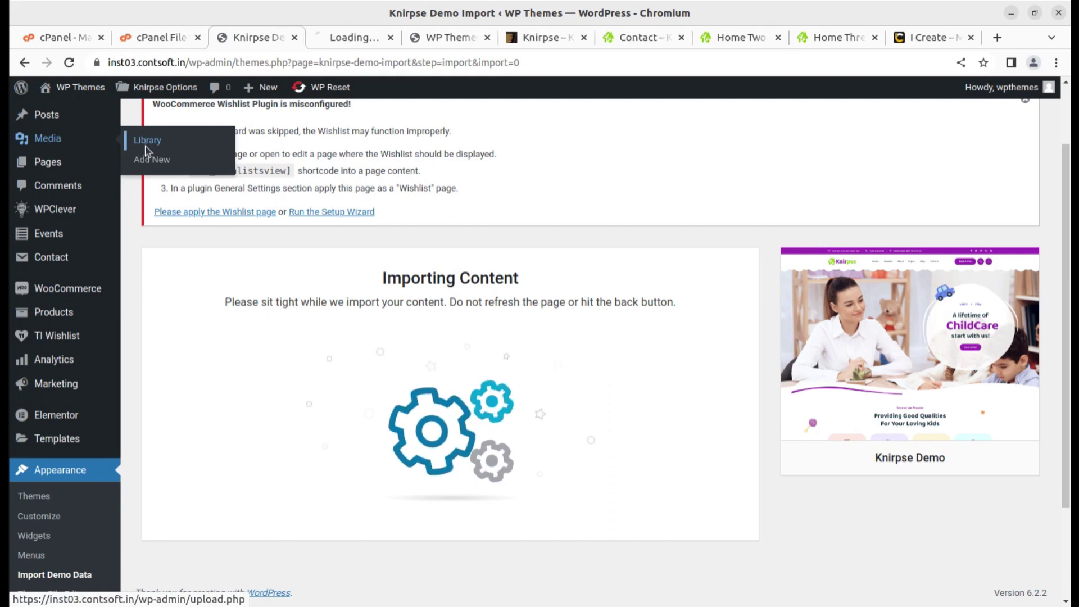
pyautogui.click(340, 37)
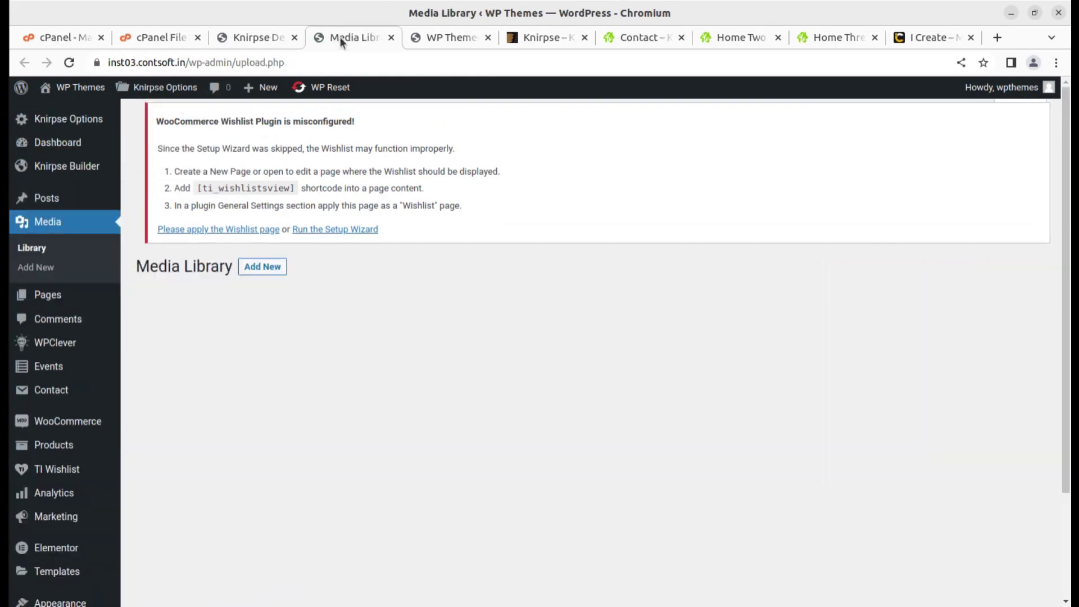
# Step: Examine the imported images and media item count, and check the progress on the demo import page
pyautogui.scroll(-7, 599, 334)
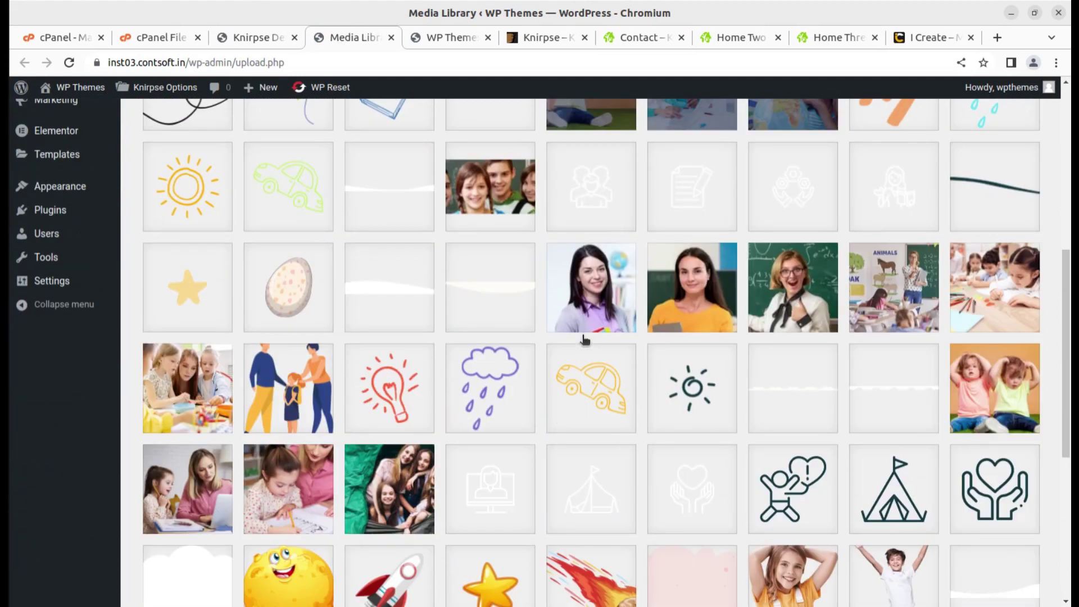
pyautogui.scroll(-6, 585, 339)
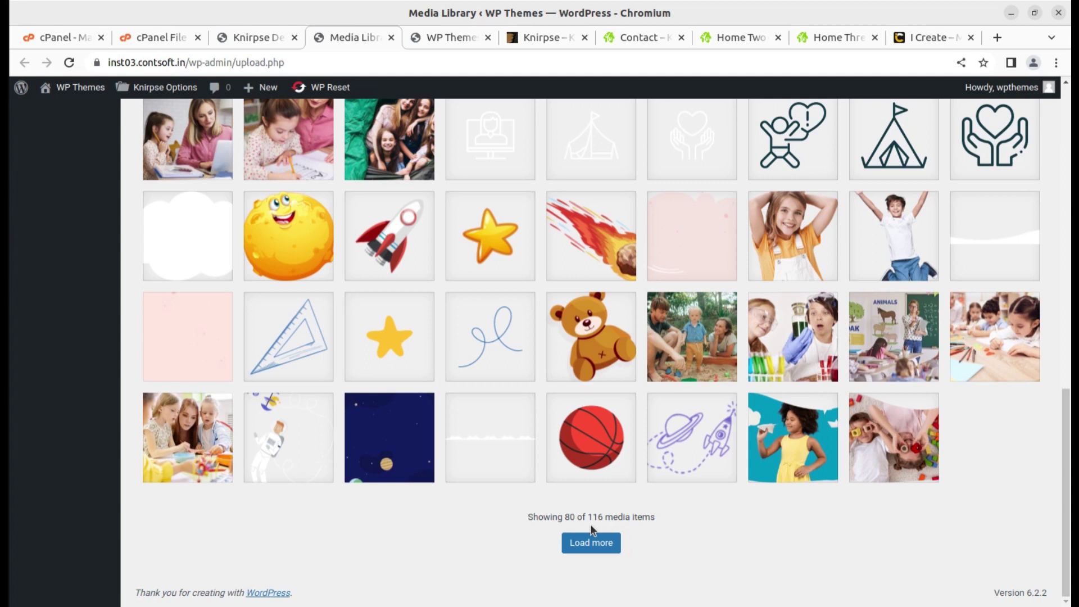
pyautogui.moveTo(585, 517); pyautogui.dragTo(598, 518)
pyautogui.click(255, 37)
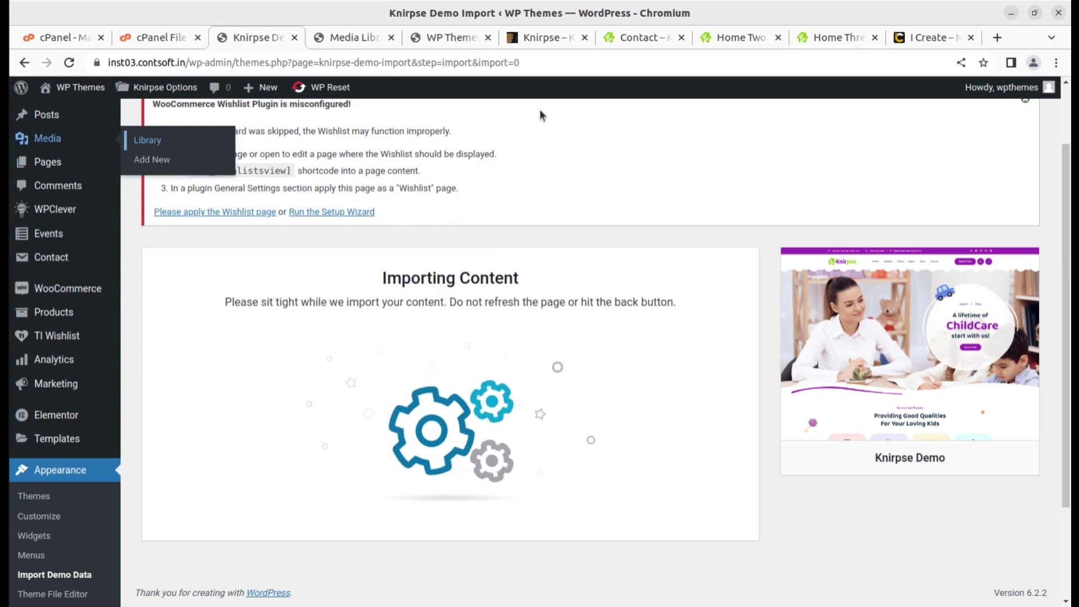
# Step: Switch back to the live Knirpse demo and open its Home One page
pyautogui.click(627, 37)
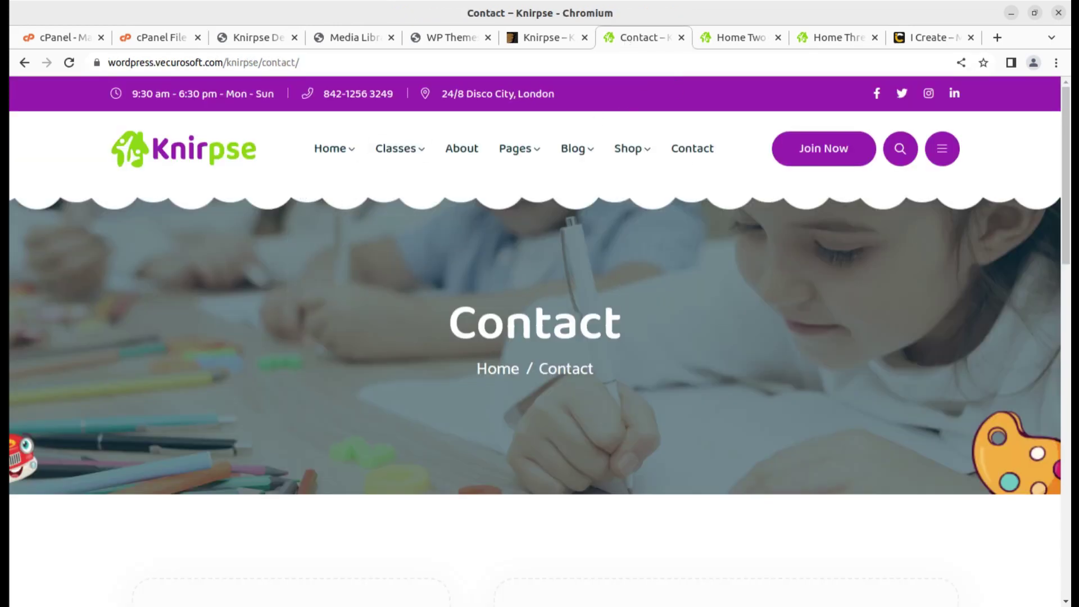
pyautogui.moveTo(347, 155)
pyautogui.click(327, 211)
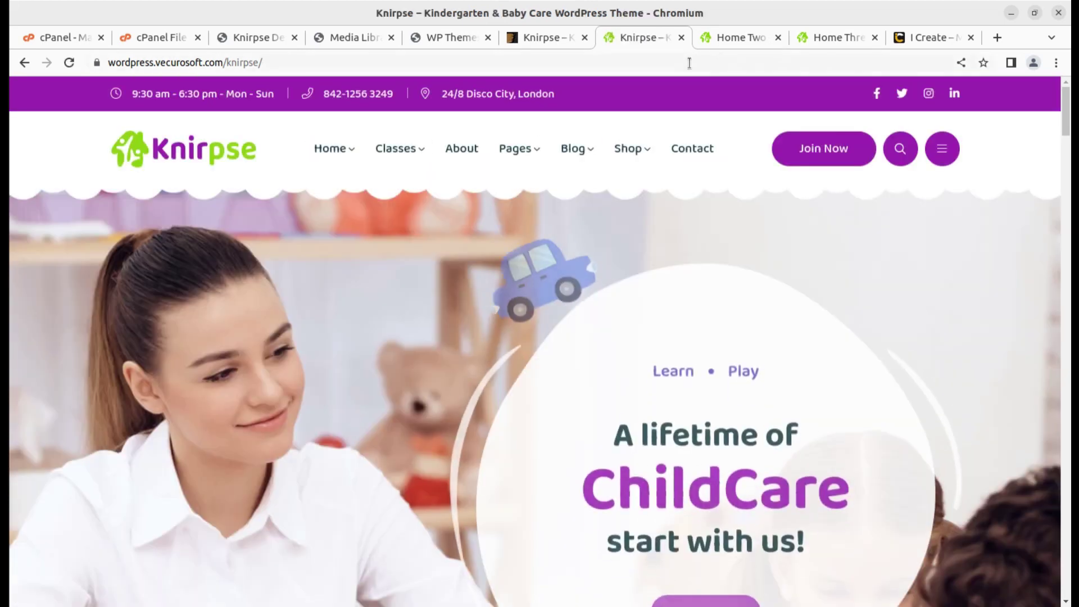
# Step: Examine the demo's Home Two page from the hero slider to Why Choose Us, viewing the Pre School and Child Care content
pyautogui.click(736, 40)
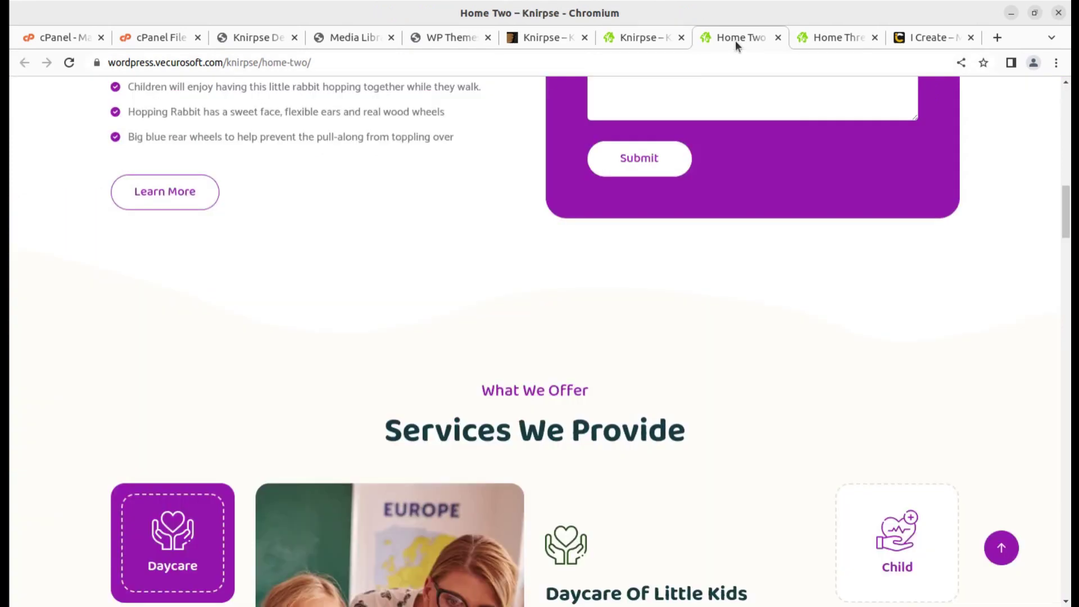
pyautogui.scroll(10, 394, 323)
pyautogui.scroll(2, 393, 323)
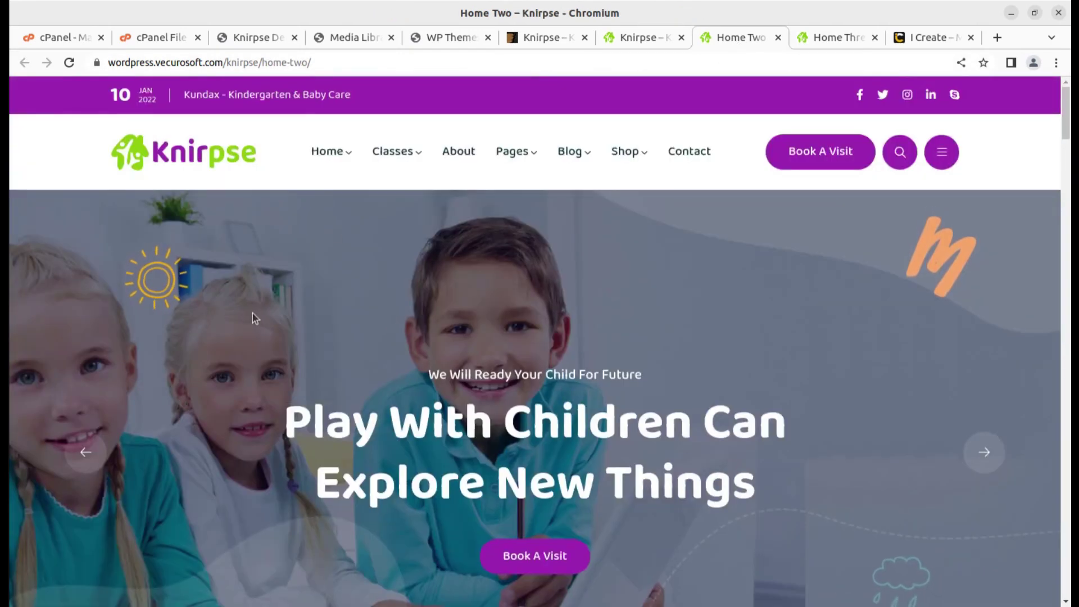
pyautogui.scroll(-1, 345, 295)
pyautogui.scroll(-12, 346, 295)
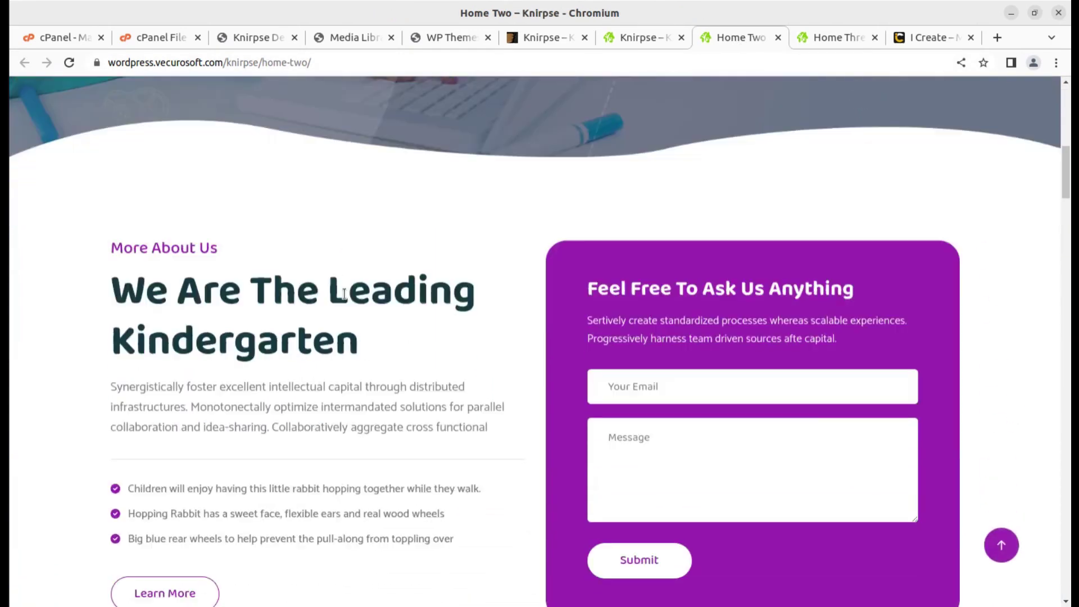
pyautogui.scroll(-15, 345, 298)
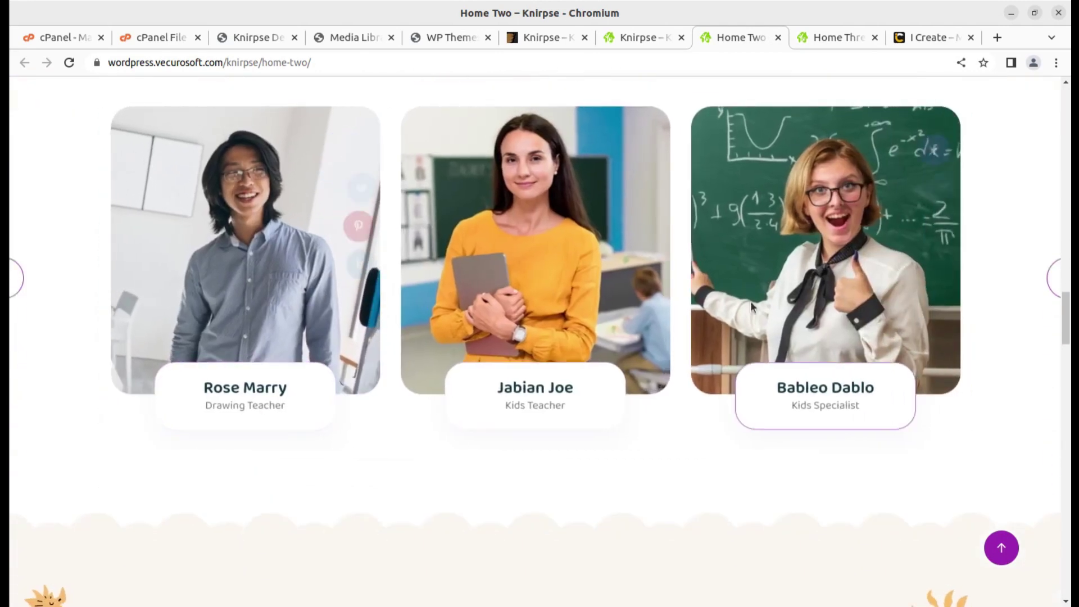
pyautogui.scroll(-8, 585, 310)
pyautogui.scroll(-3, 585, 309)
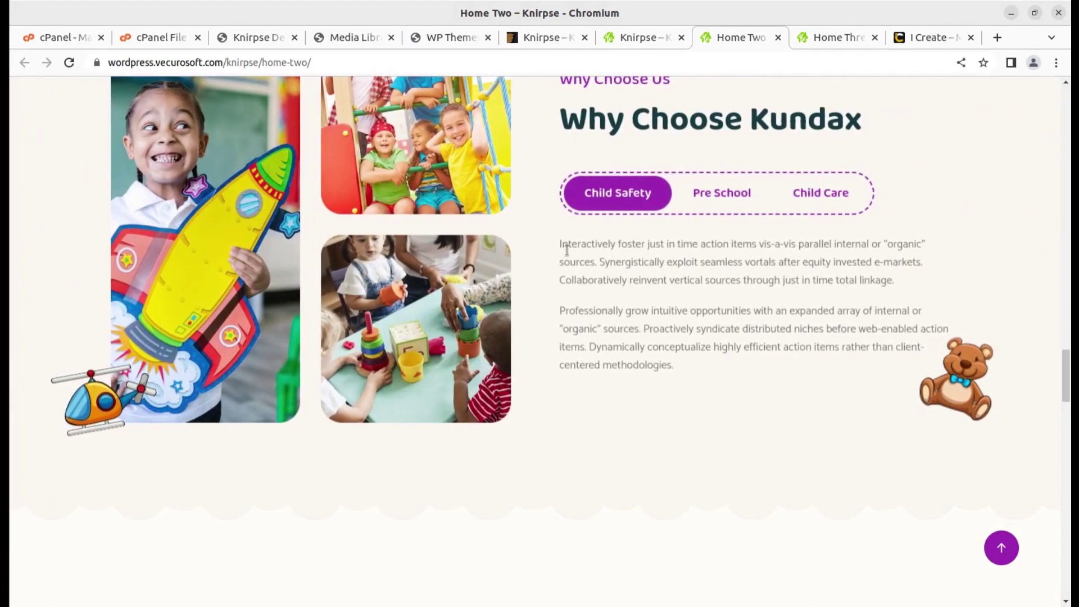
pyautogui.scroll(3, 569, 243)
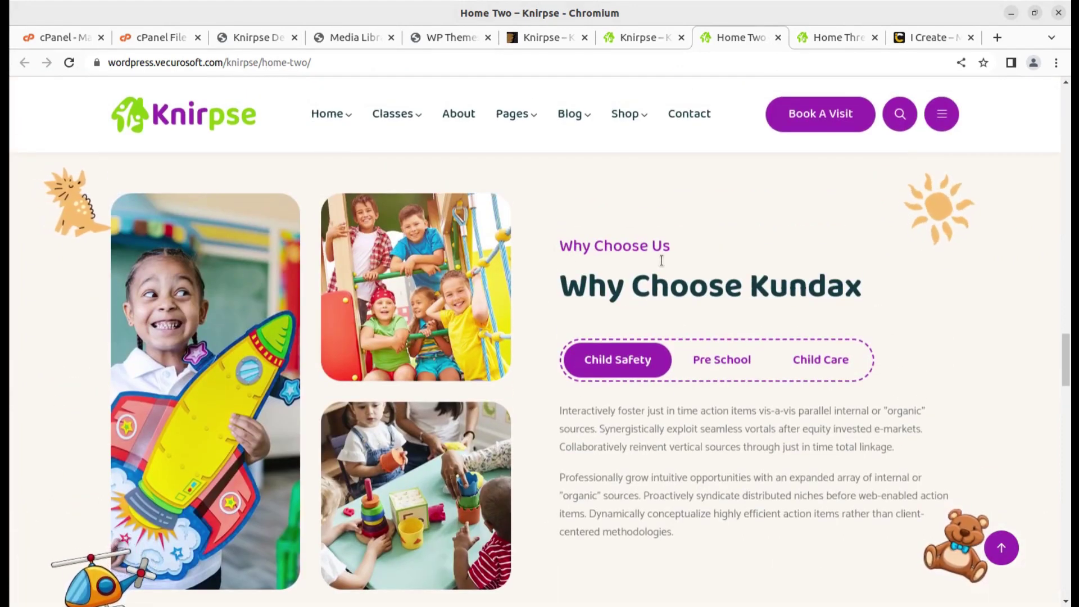
pyautogui.click(731, 362)
pyautogui.click(798, 361)
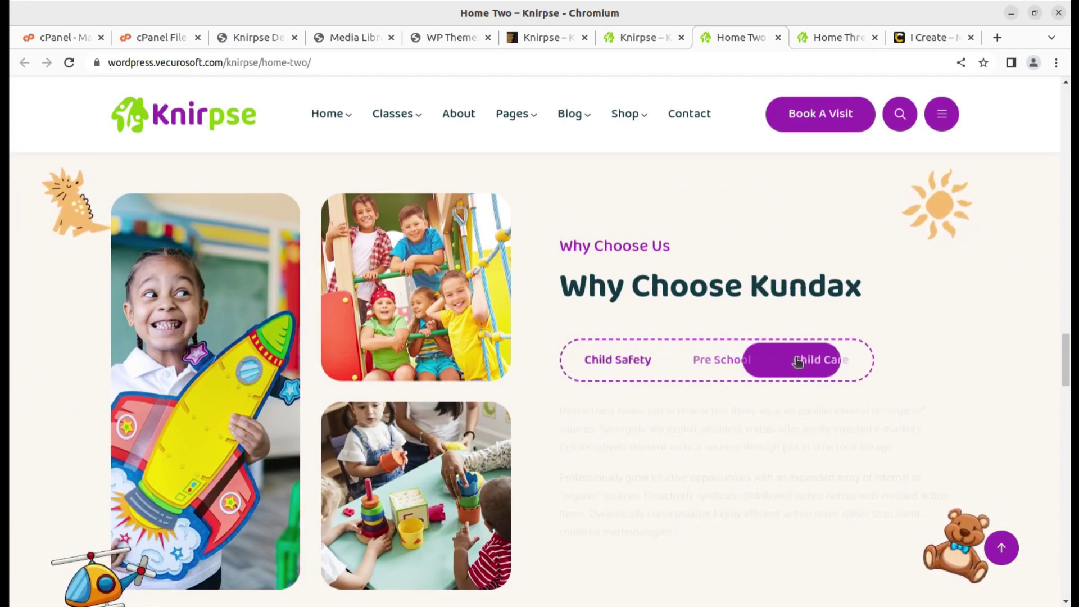
# Step: Examine the lower sections of the Home Two page, including the teacher counter and Upcoming Event sections
pyautogui.scroll(-10, 773, 370)
pyautogui.scroll(-10, 686, 365)
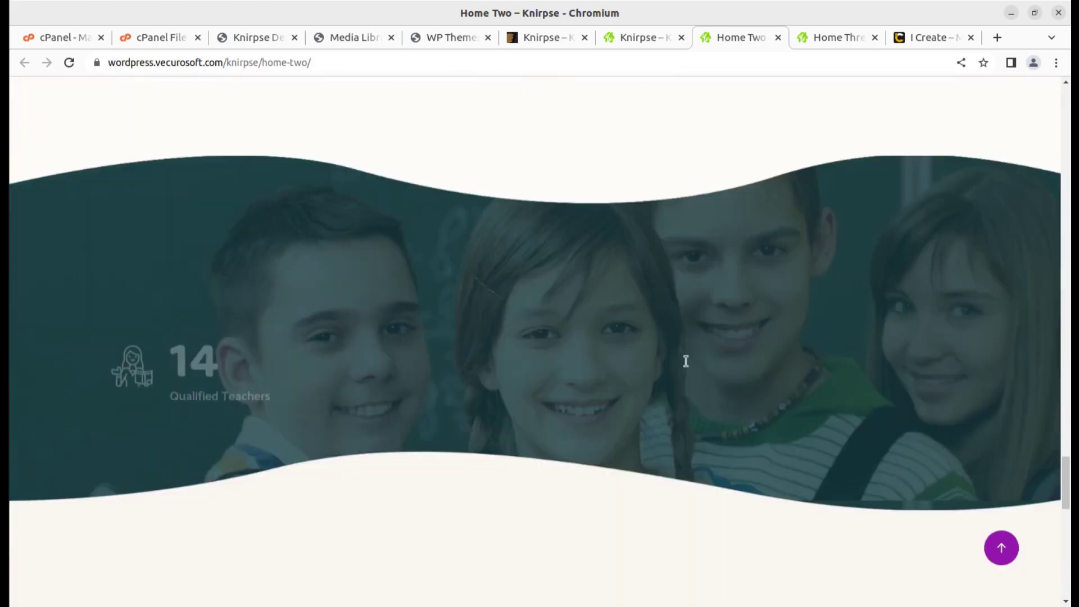
pyautogui.scroll(-8, 645, 335)
pyautogui.scroll(13, 662, 159)
pyautogui.scroll(10, 667, 144)
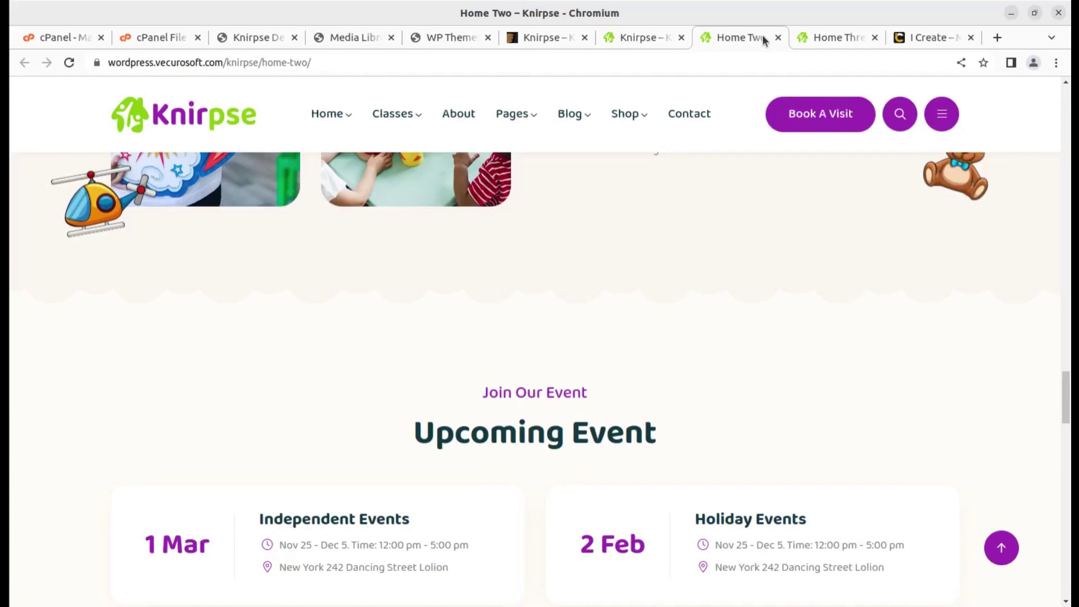
# Step: Examine the live demo's Home Three page, covering the hero, Our Services, About Our Company, On Going Classes and Service Benefits sections
pyautogui.click(815, 37)
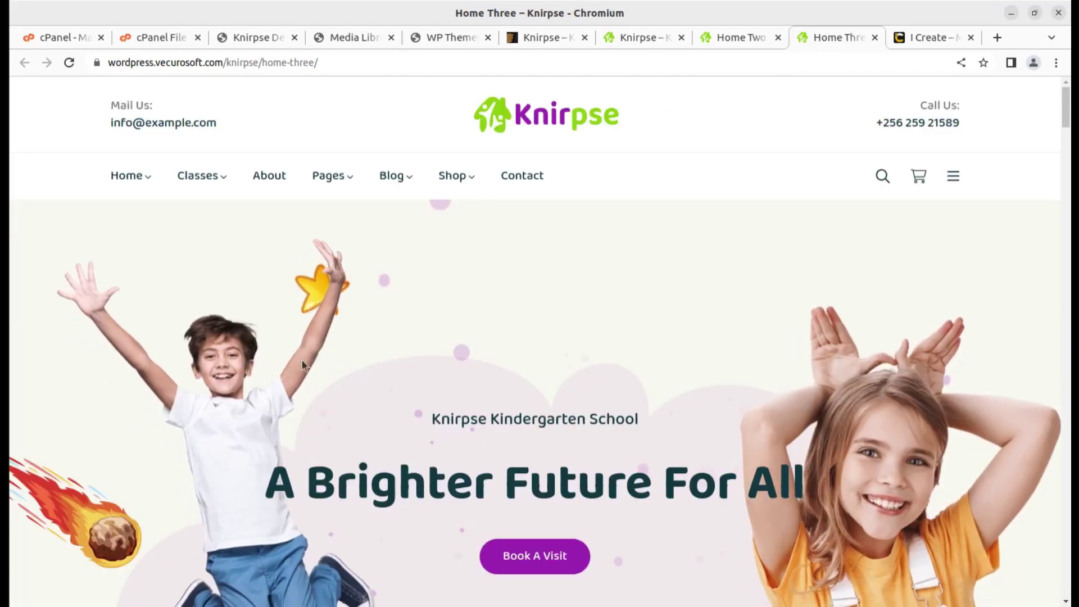
pyautogui.scroll(-3, 722, 377)
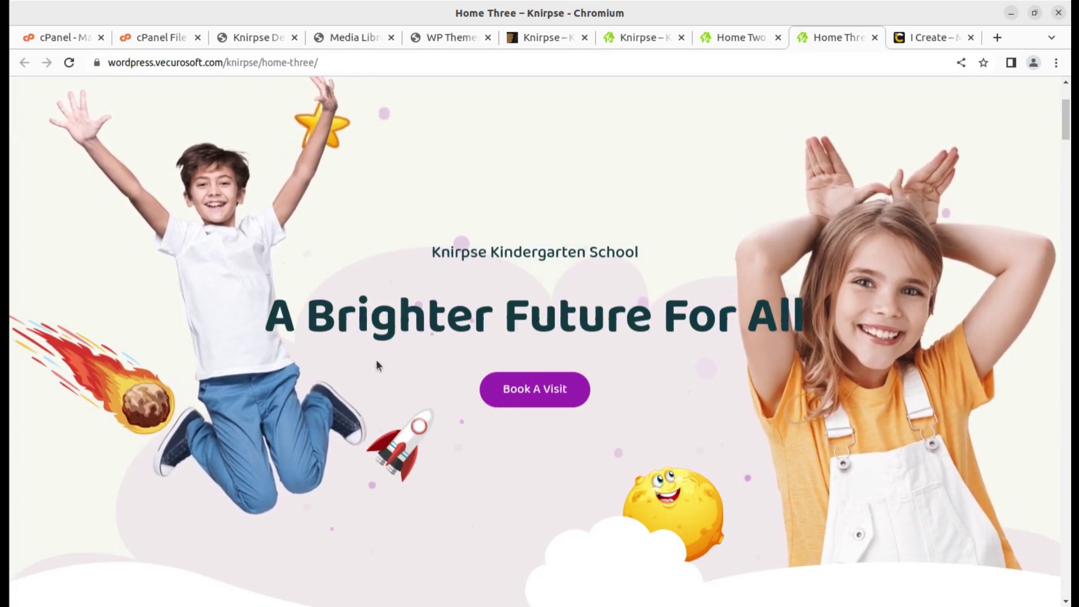
pyautogui.scroll(-10, 821, 417)
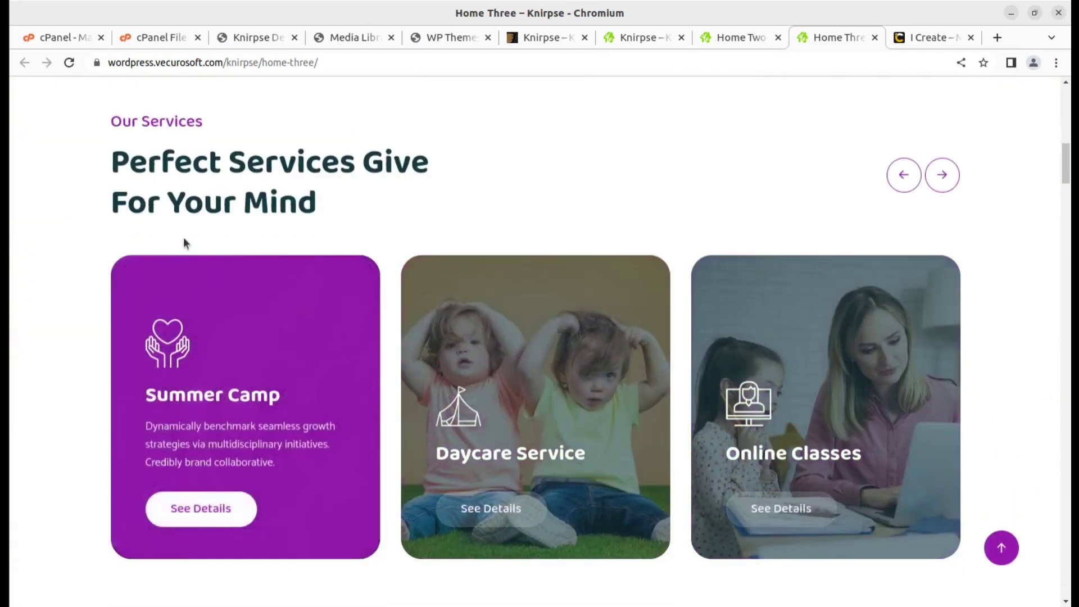
pyautogui.scroll(-4, 935, 385)
pyautogui.scroll(-5, 936, 381)
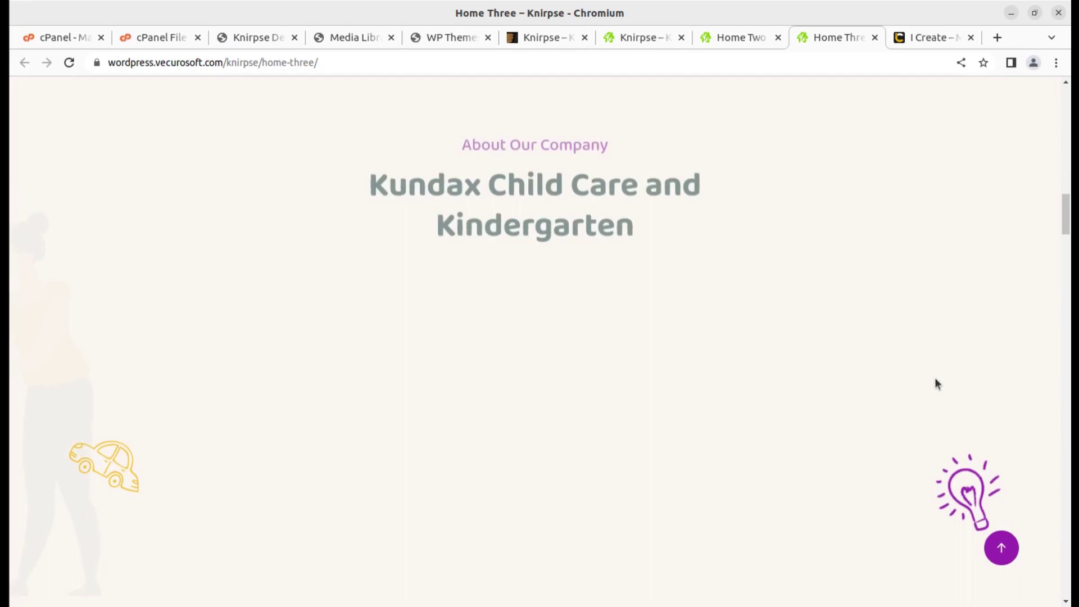
pyautogui.scroll(3, 467, 317)
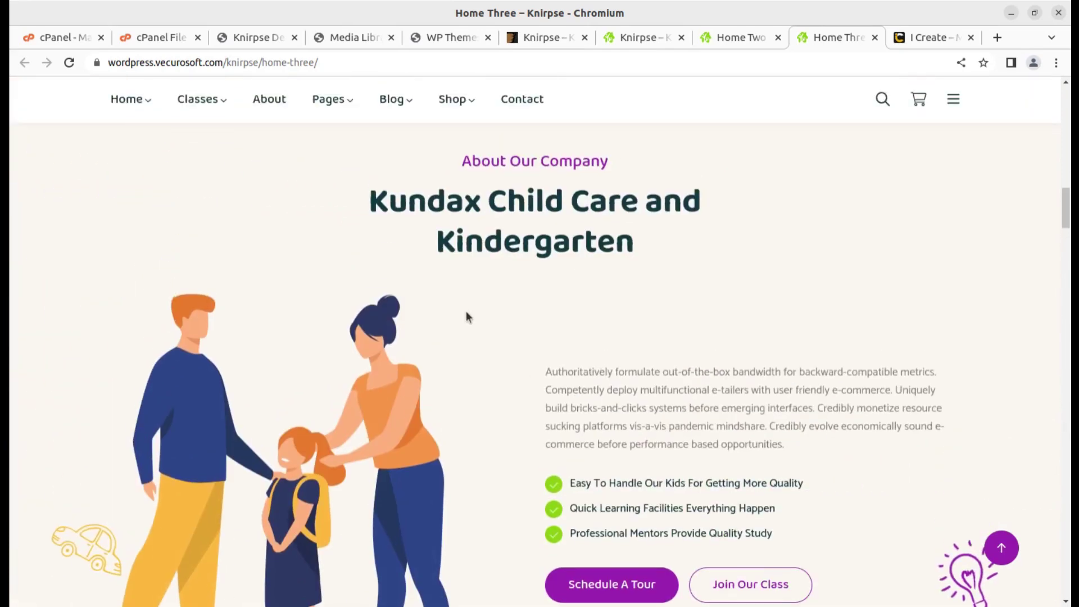
pyautogui.scroll(-10, 466, 316)
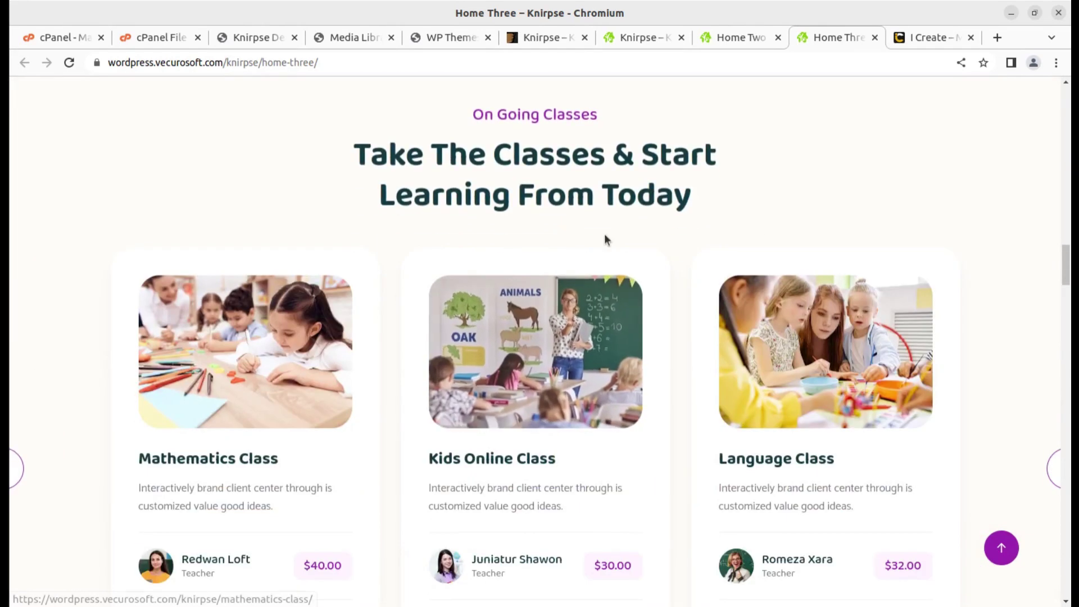
pyautogui.scroll(-4, 639, 298)
pyautogui.scroll(-12, 851, 276)
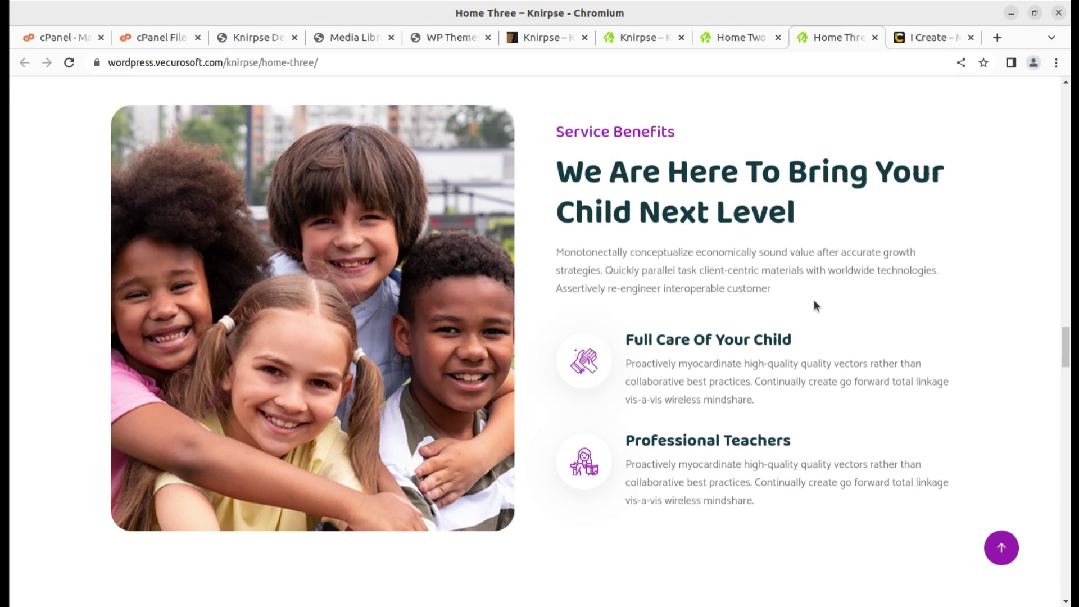
pyautogui.scroll(15, 754, 281)
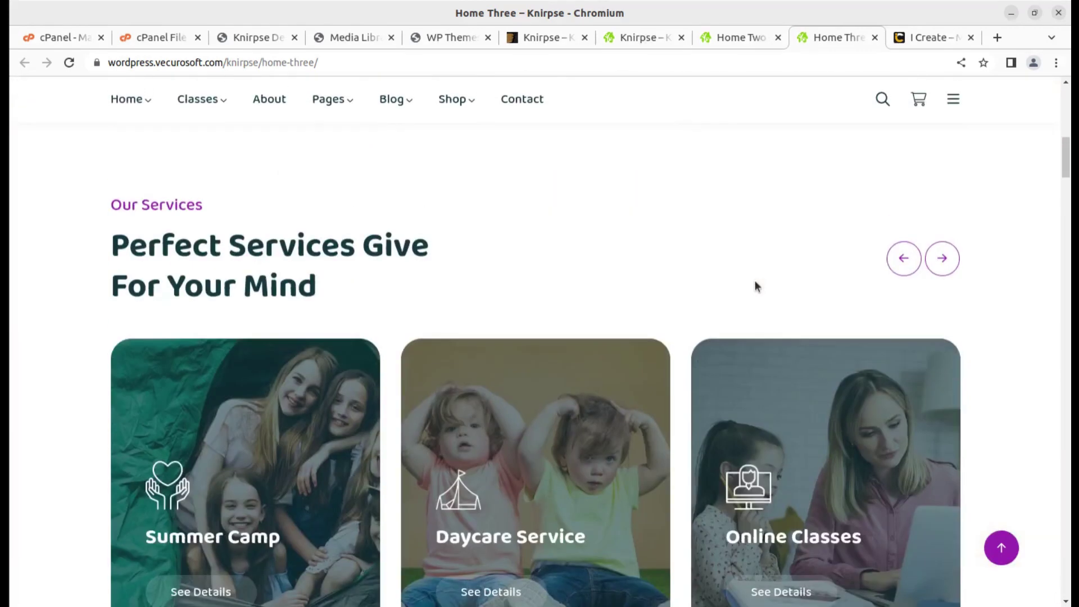
pyautogui.scroll(10, 755, 282)
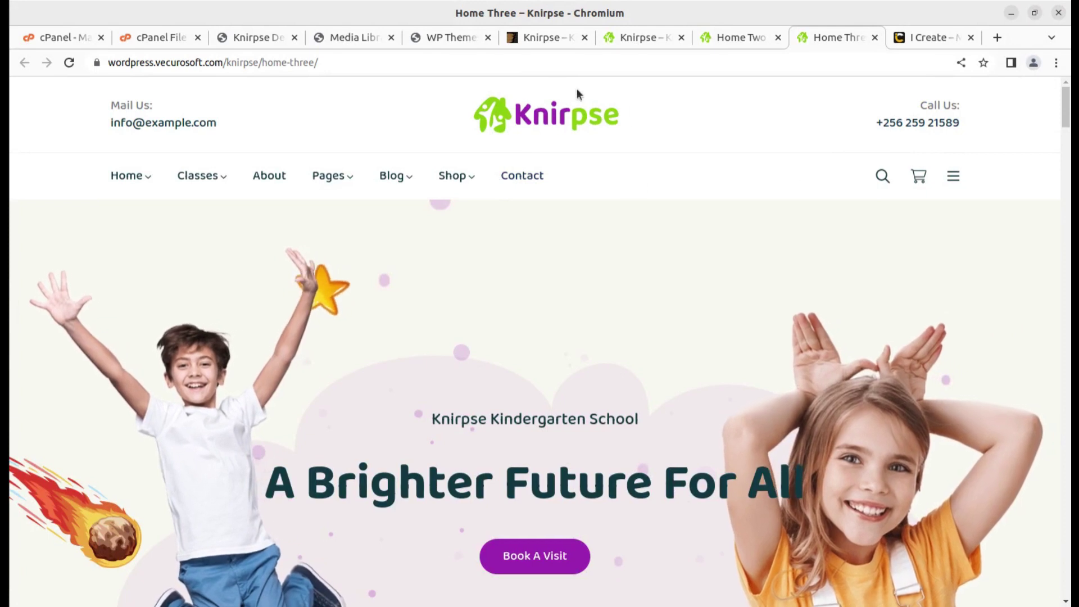
# Step: Check the demo import's progress, and reload the Media Library to read its total media item count
pyautogui.click(255, 39)
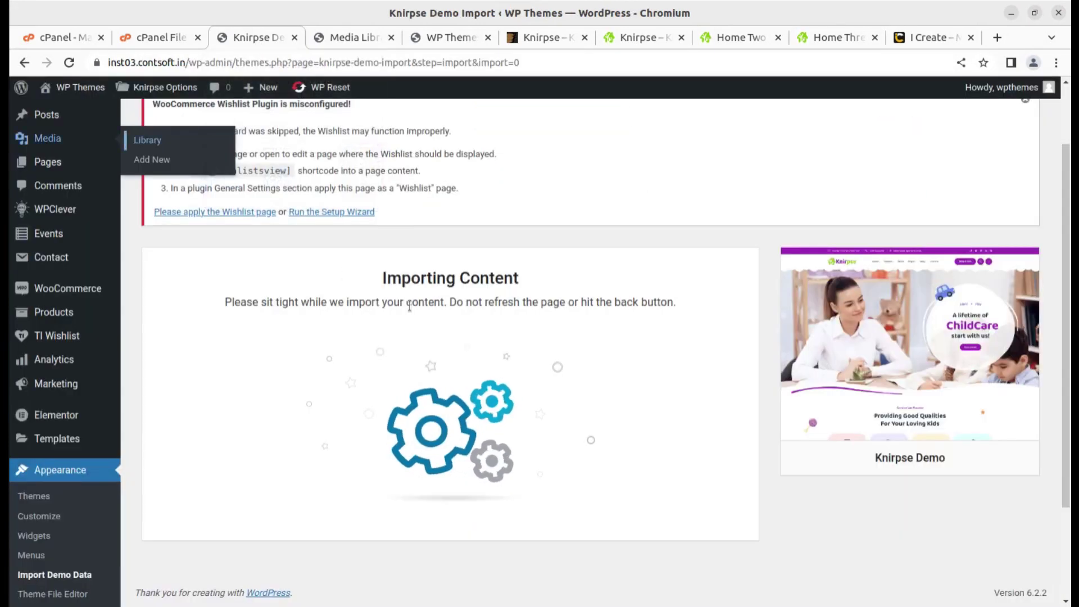
pyautogui.click(346, 40)
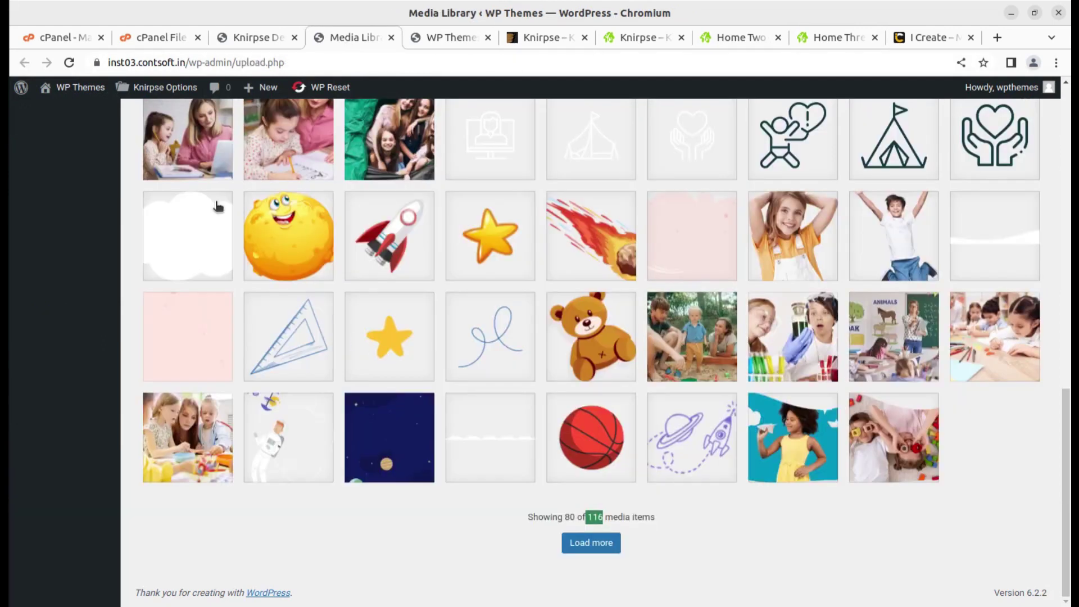
pyautogui.click(69, 62)
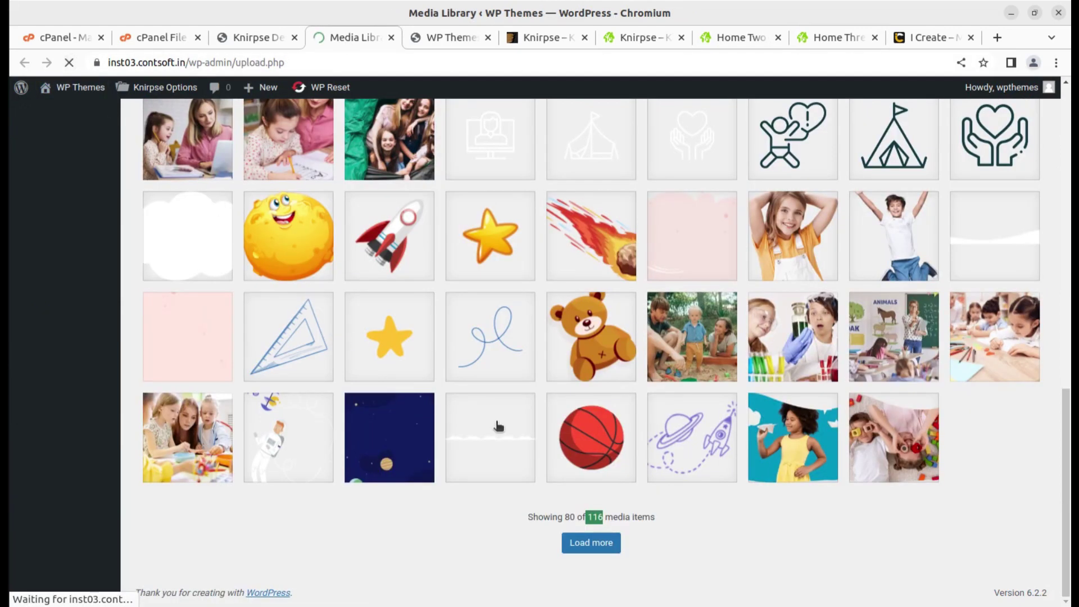
pyautogui.scroll(-10, 545, 438)
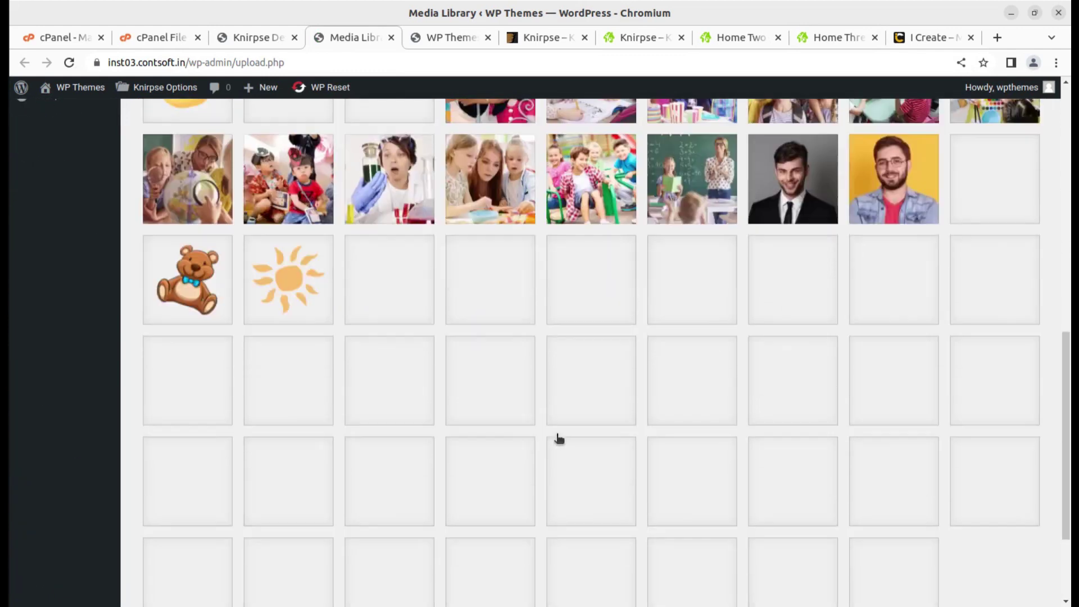
pyautogui.scroll(-3, 558, 439)
pyautogui.moveTo(586, 517); pyautogui.dragTo(611, 518)
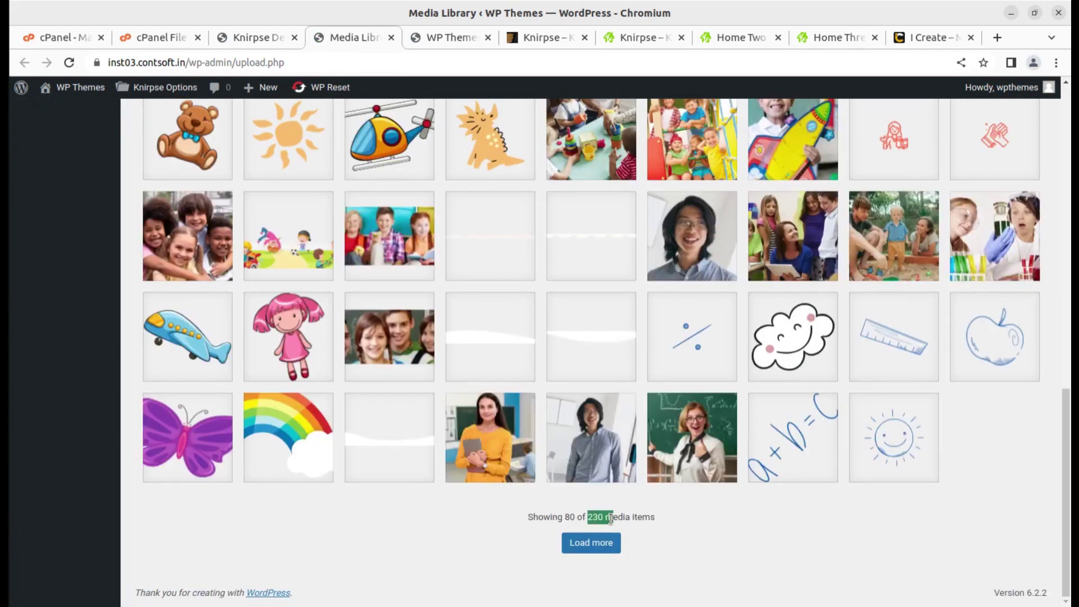
pyautogui.click(743, 529)
# Step: Look through the imported images in the Media Library and dismiss the WooCommerce Wishlist Plugin notice
pyautogui.scroll(4, 748, 310)
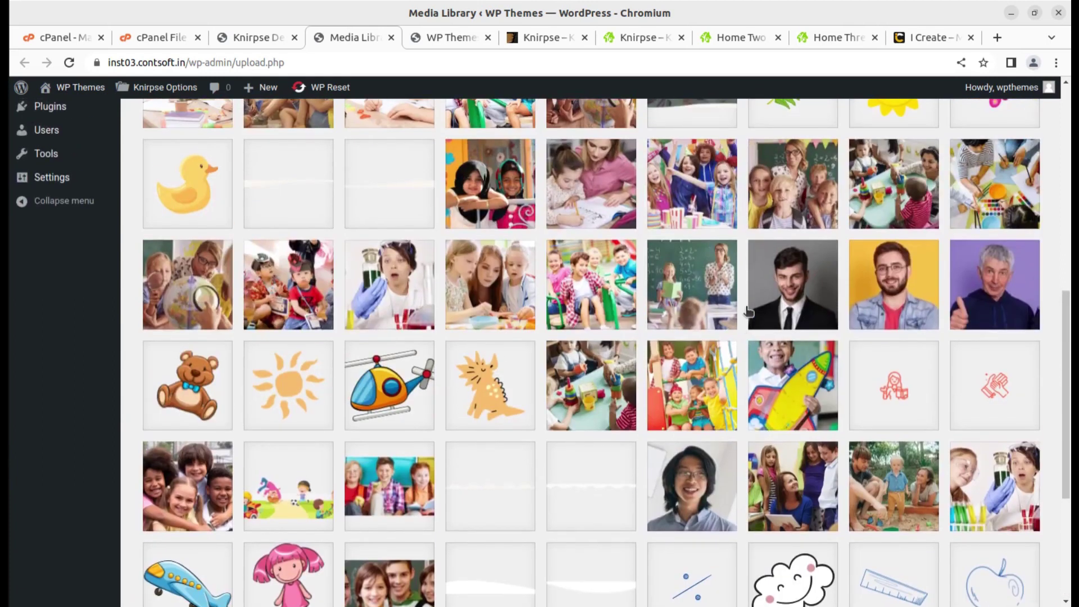
pyautogui.scroll(7, 689, 249)
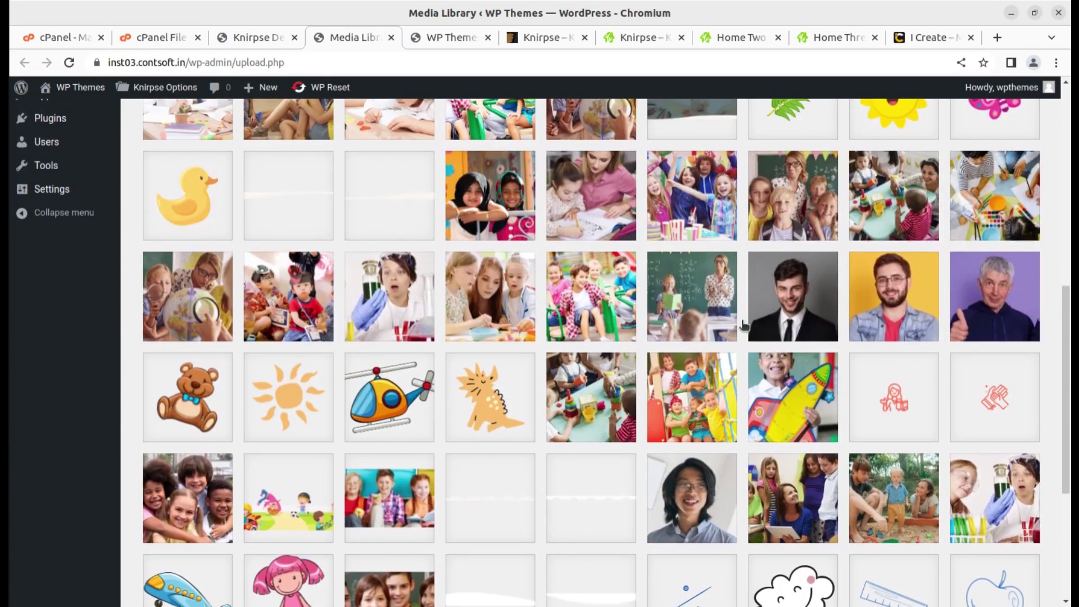
pyautogui.scroll(-4, 551, 433)
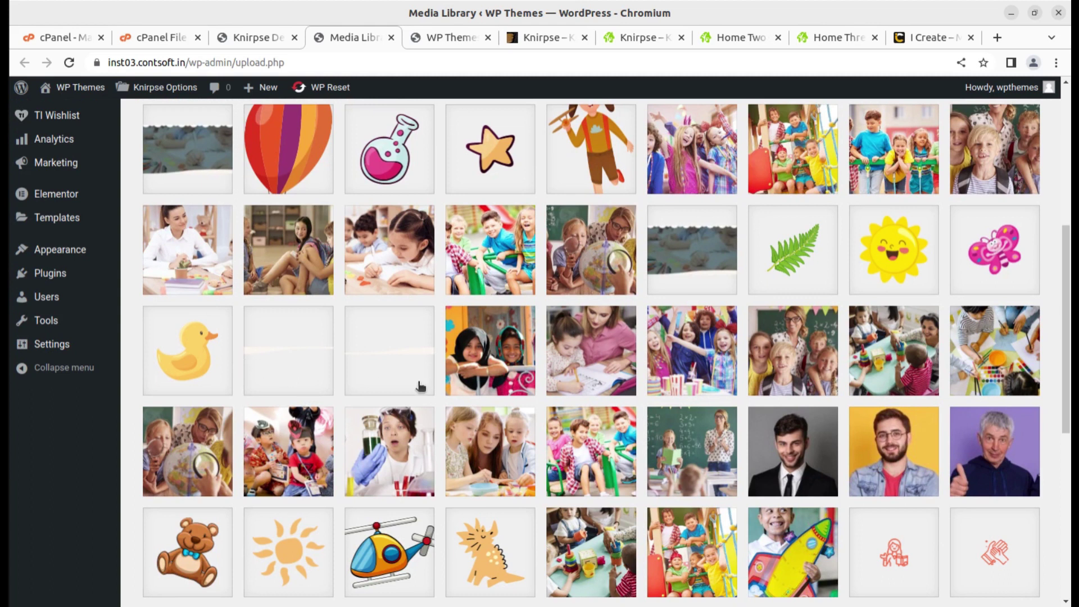
pyautogui.scroll(-7, 428, 393)
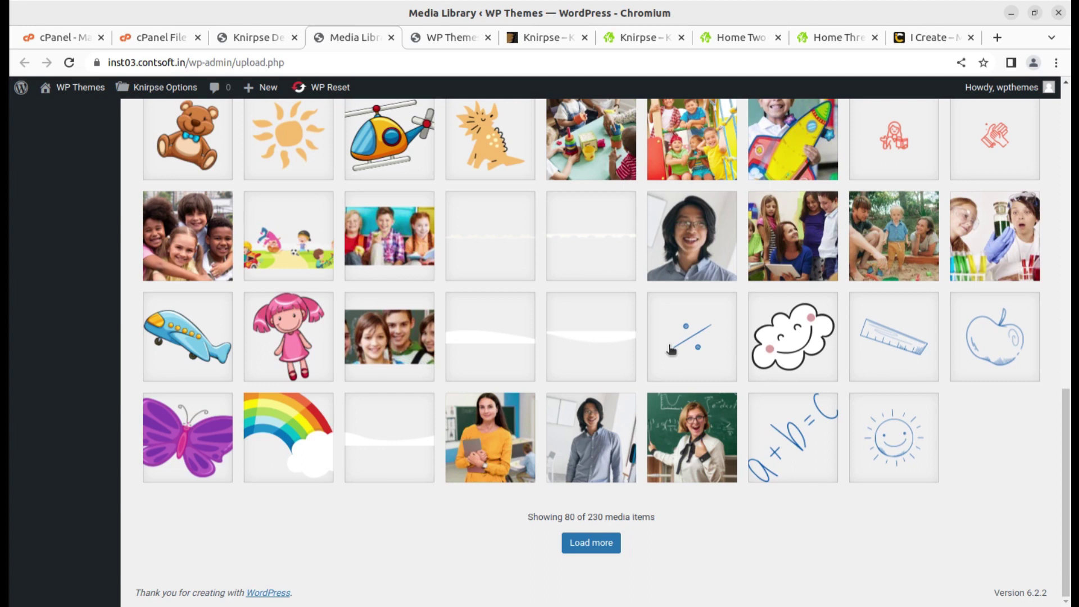
pyautogui.scroll(20, 671, 348)
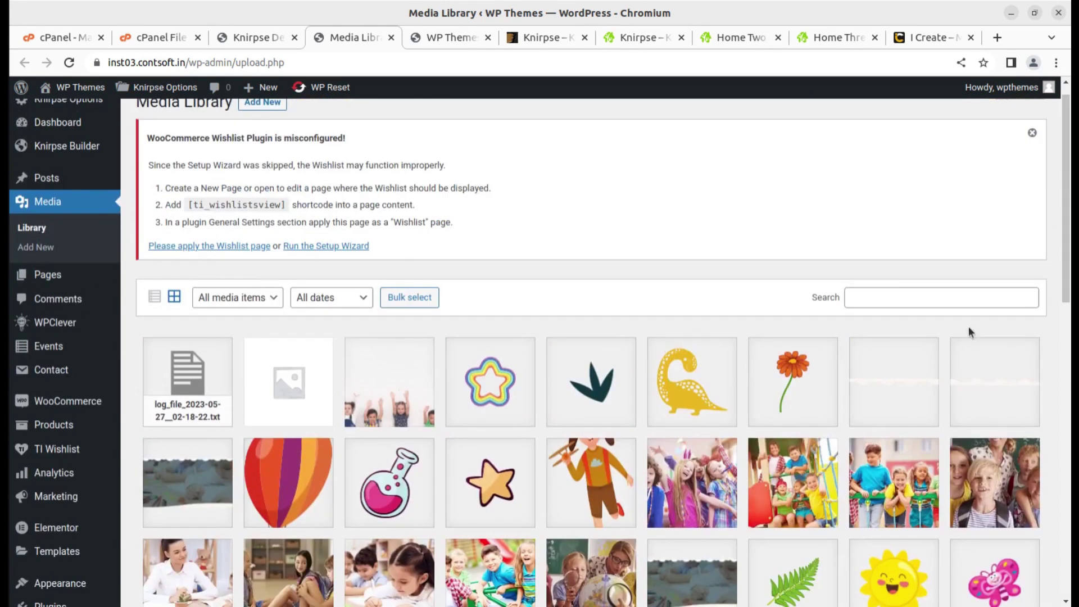
pyautogui.click(1032, 135)
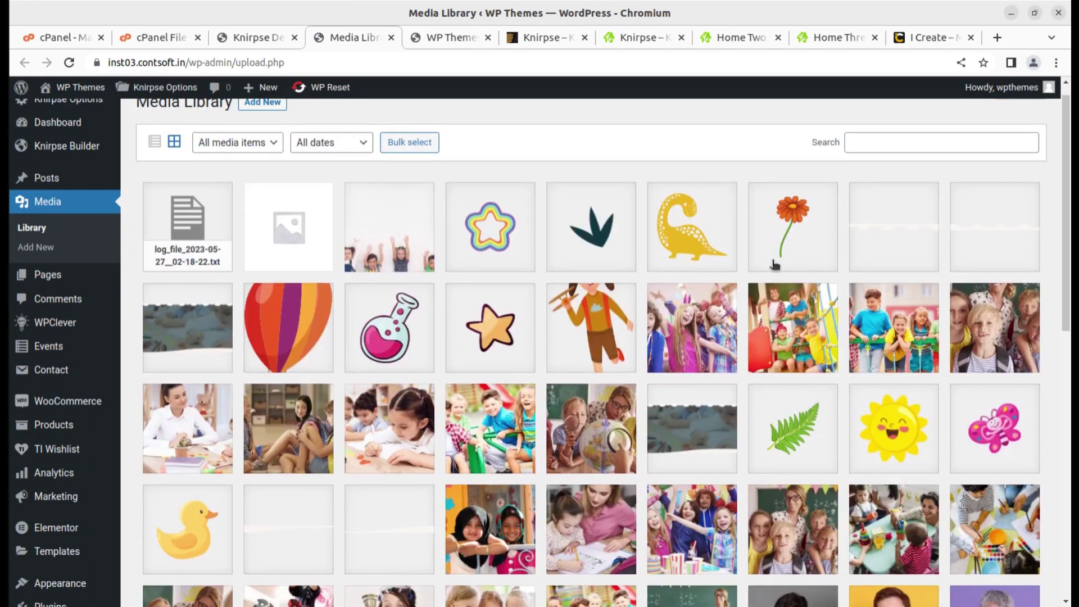
# Step: Check the Knirpse demo import status and reload the inst03.contsoft.in front page
pyautogui.hotkey('ctrl', 'shift', 'Tab')
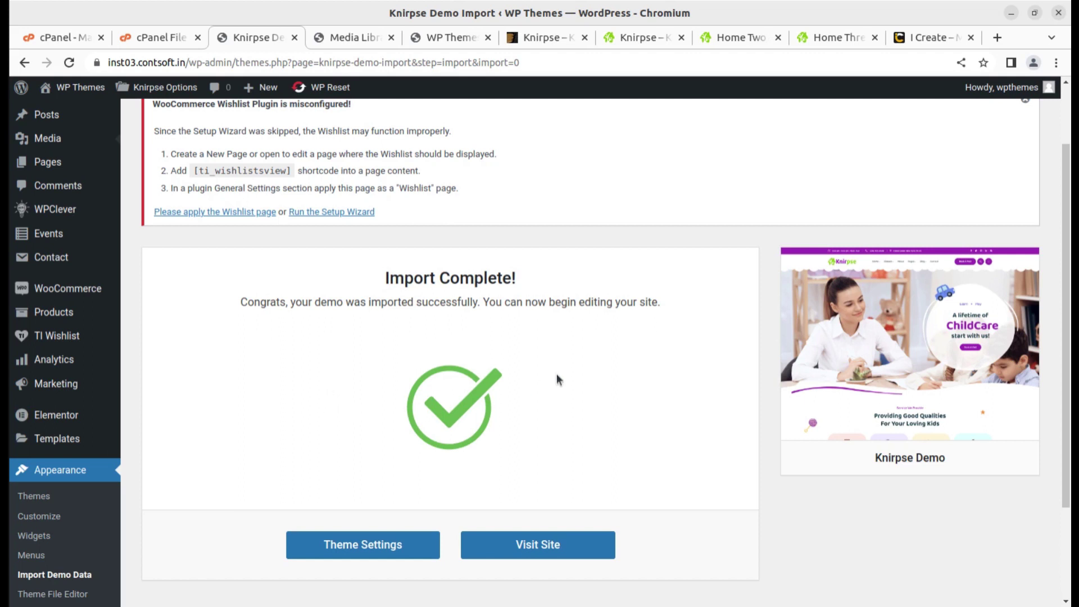
pyautogui.click(450, 38)
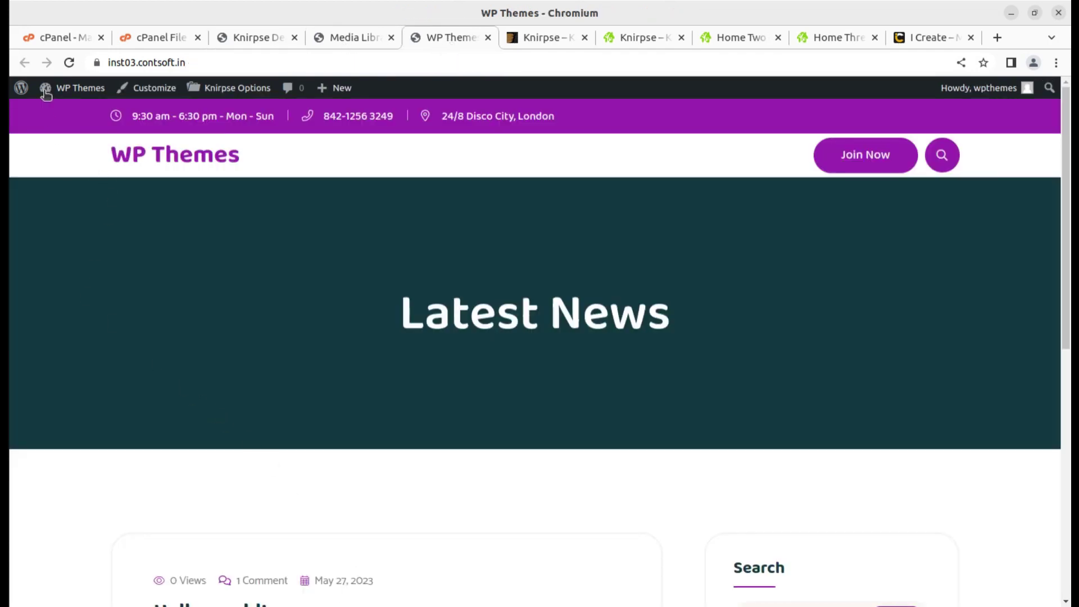
pyautogui.click(68, 63)
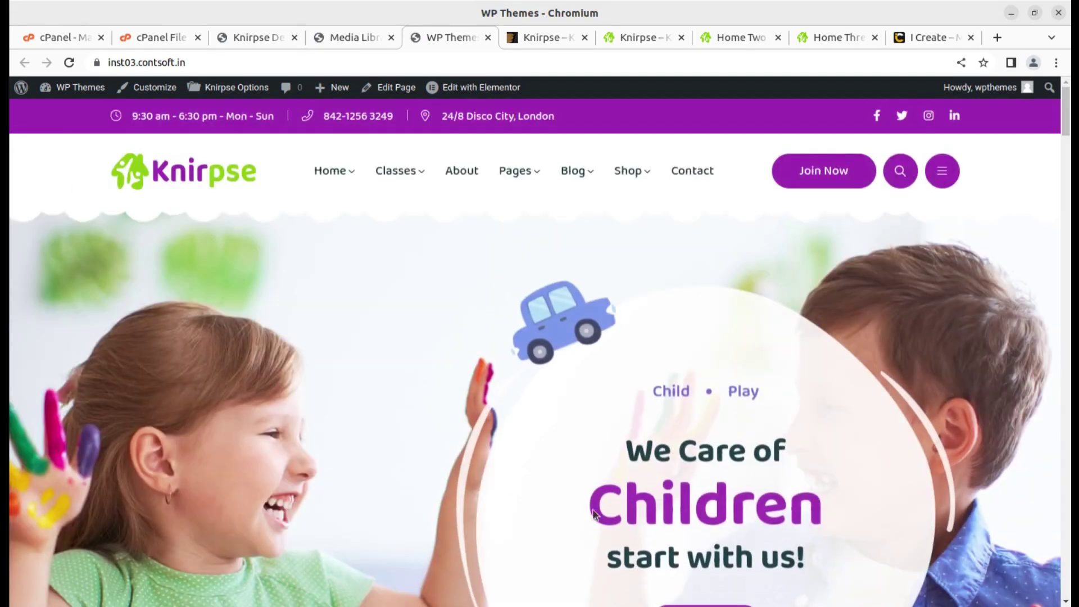
# Step: Examine the inst03.contsoft.in homepage from the services section past the classes and appointment form down to Latest News Posts
pyautogui.scroll(-10, 605, 523)
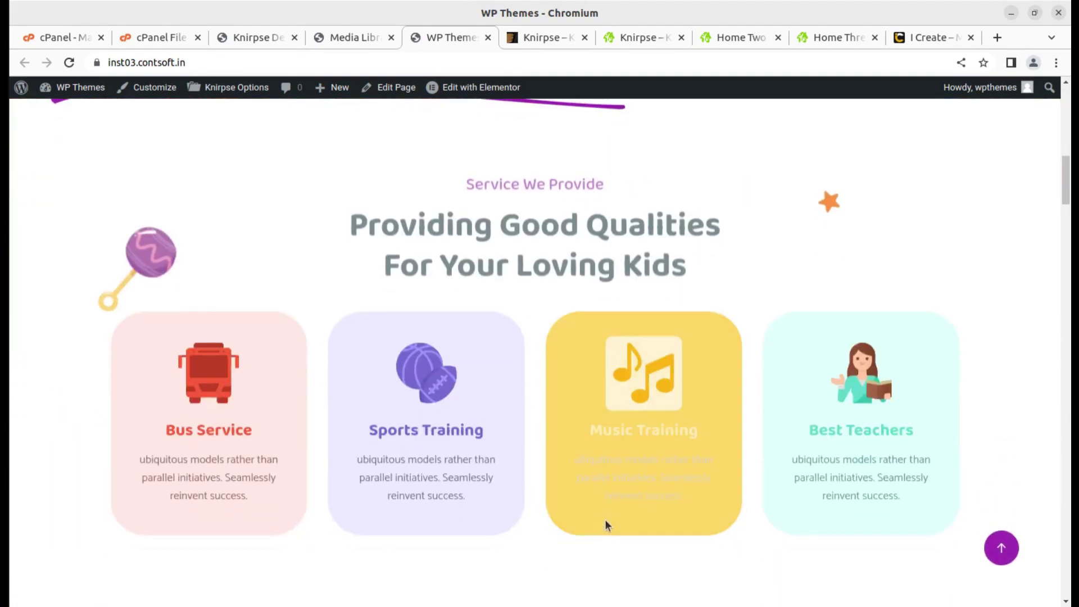
pyautogui.scroll(-12, 605, 519)
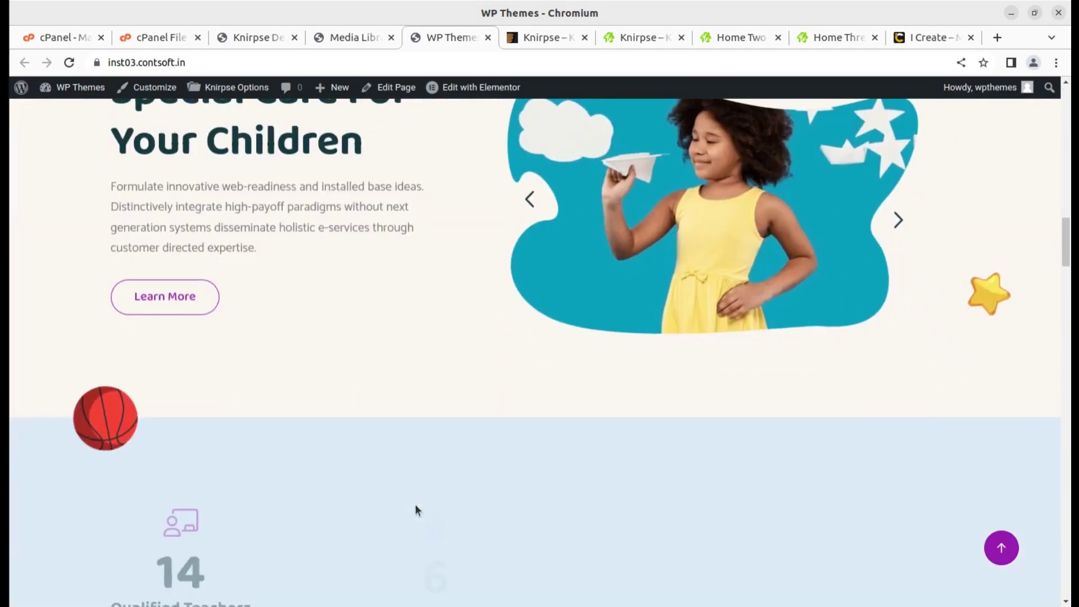
pyautogui.scroll(-12, 415, 503)
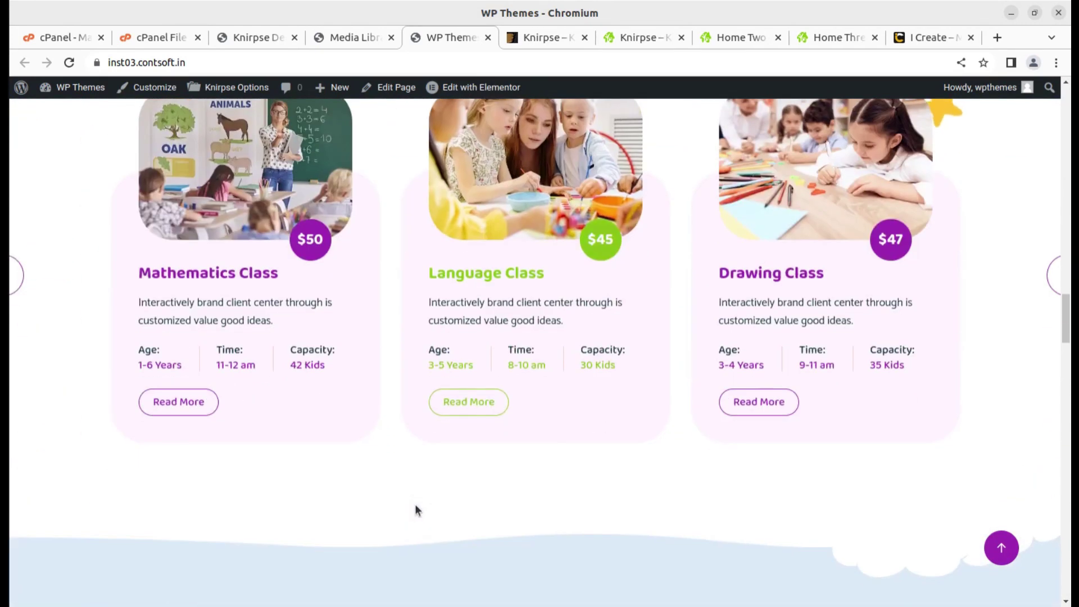
pyautogui.scroll(-12, 416, 506)
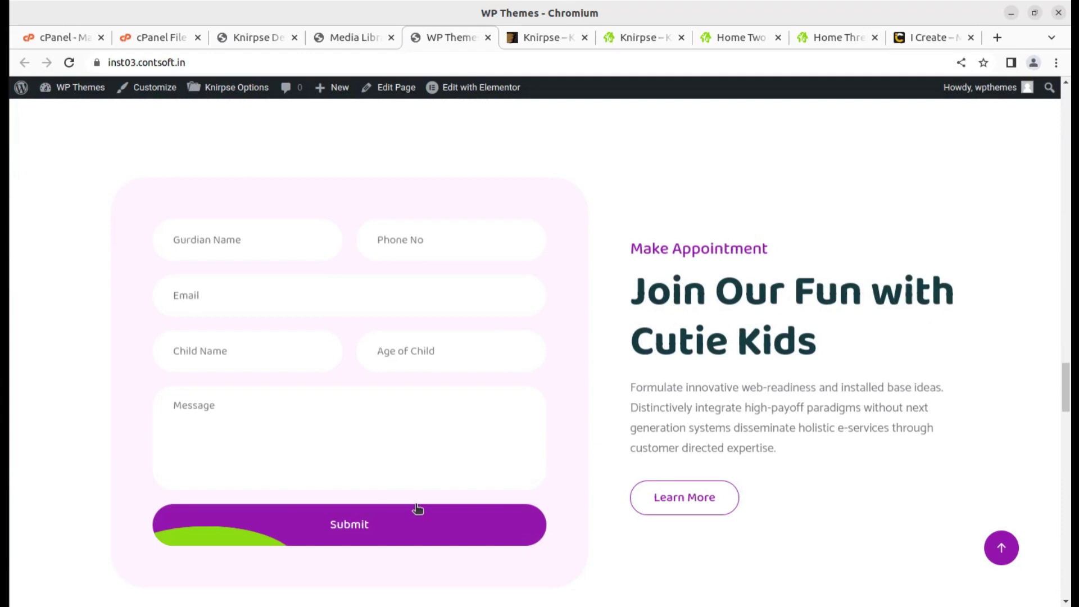
pyautogui.scroll(-3, 416, 507)
pyautogui.scroll(3, 220, 269)
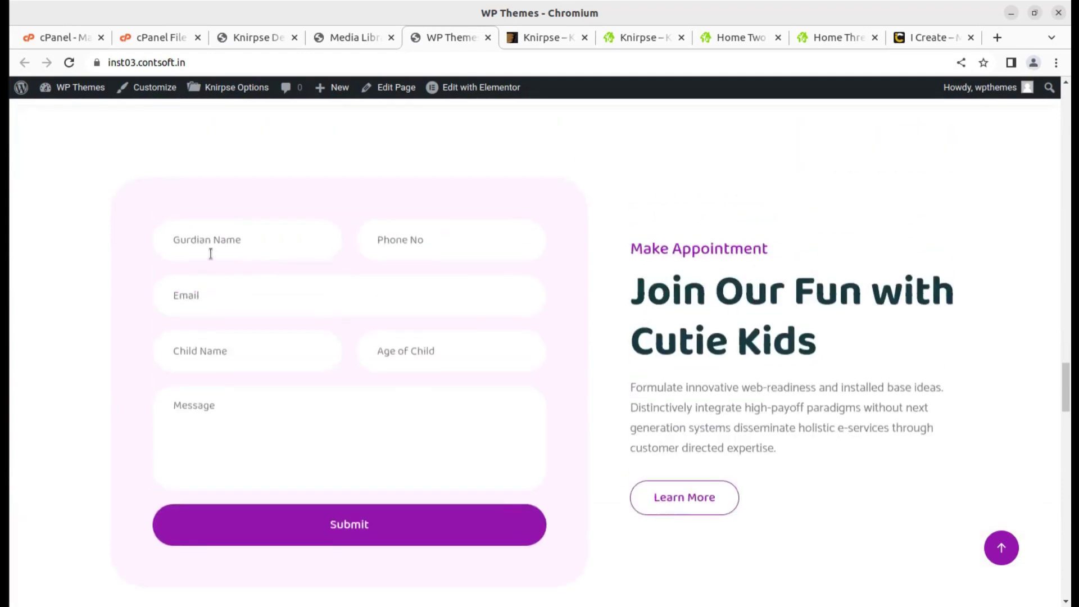
pyautogui.click(210, 251)
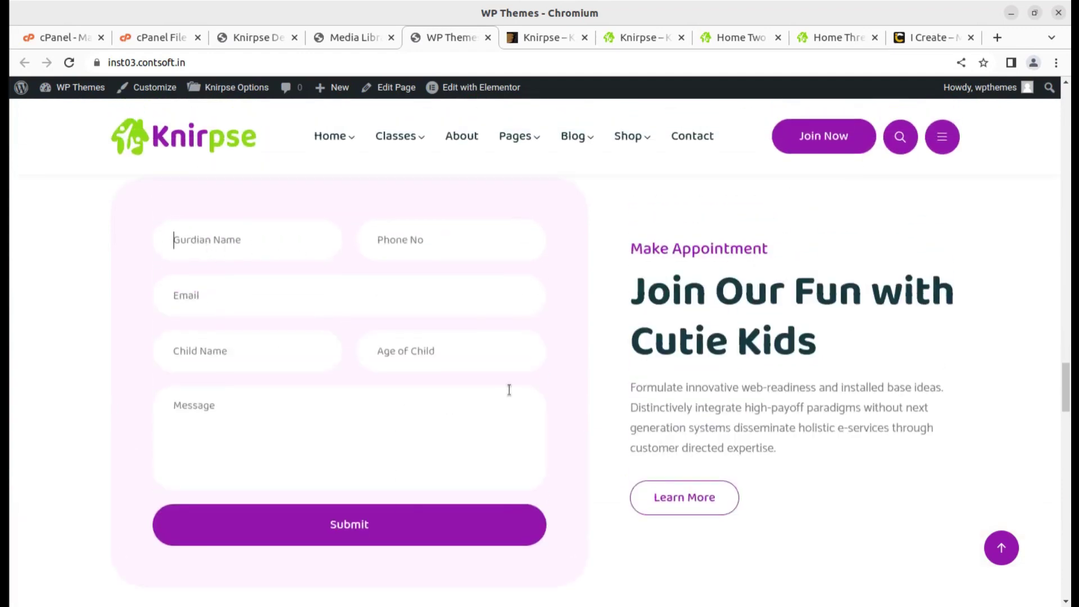
pyautogui.scroll(-20, 509, 390)
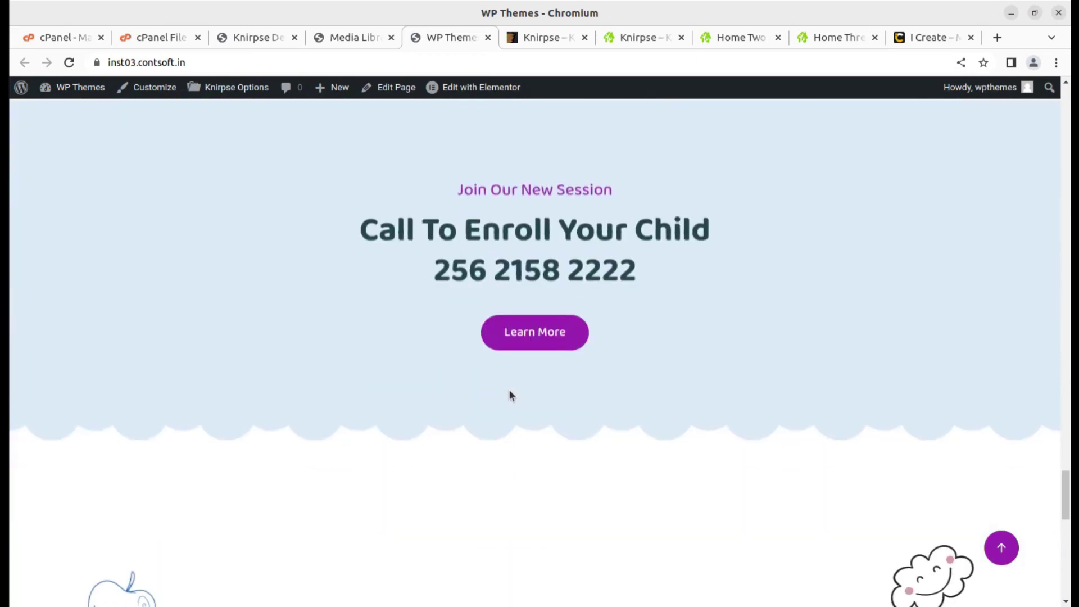
pyautogui.scroll(-4, 509, 390)
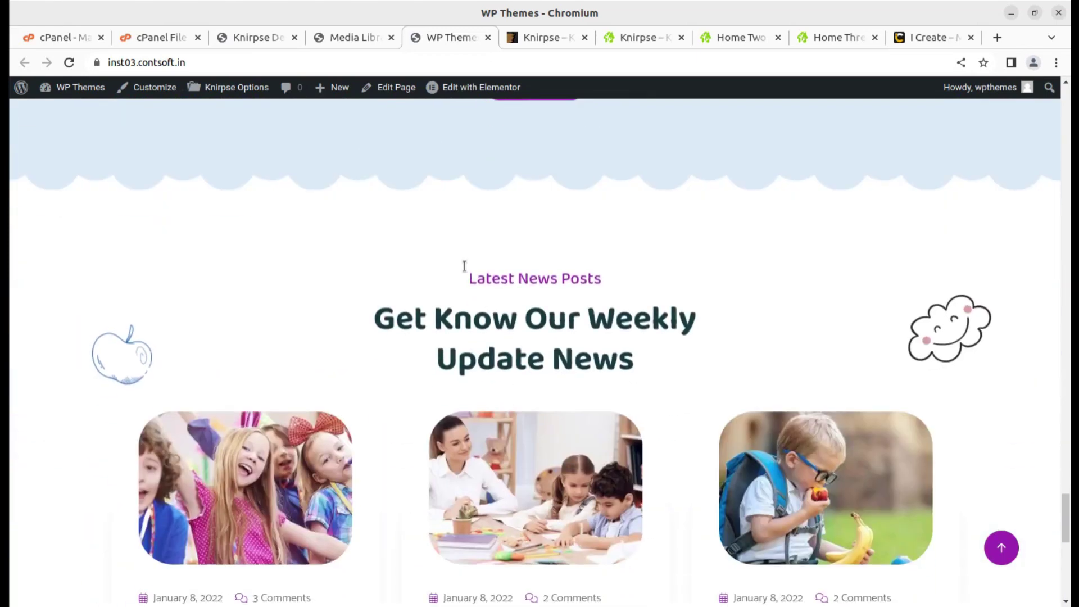
# Step: Reload the site's Media Library, check the total media item count and look over the newly imported images
pyautogui.click(362, 40)
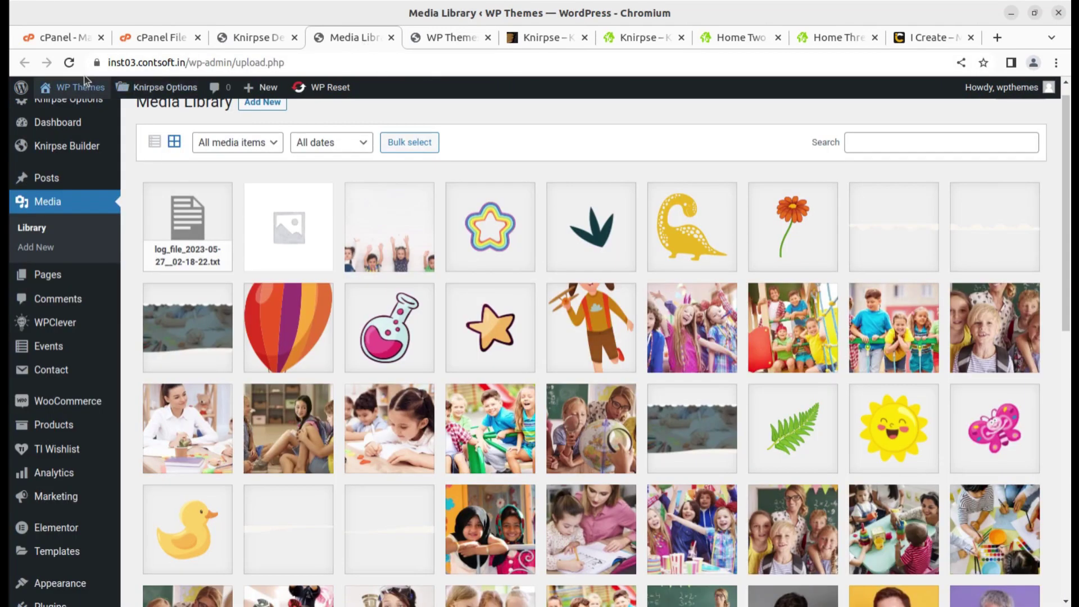
pyautogui.click(69, 63)
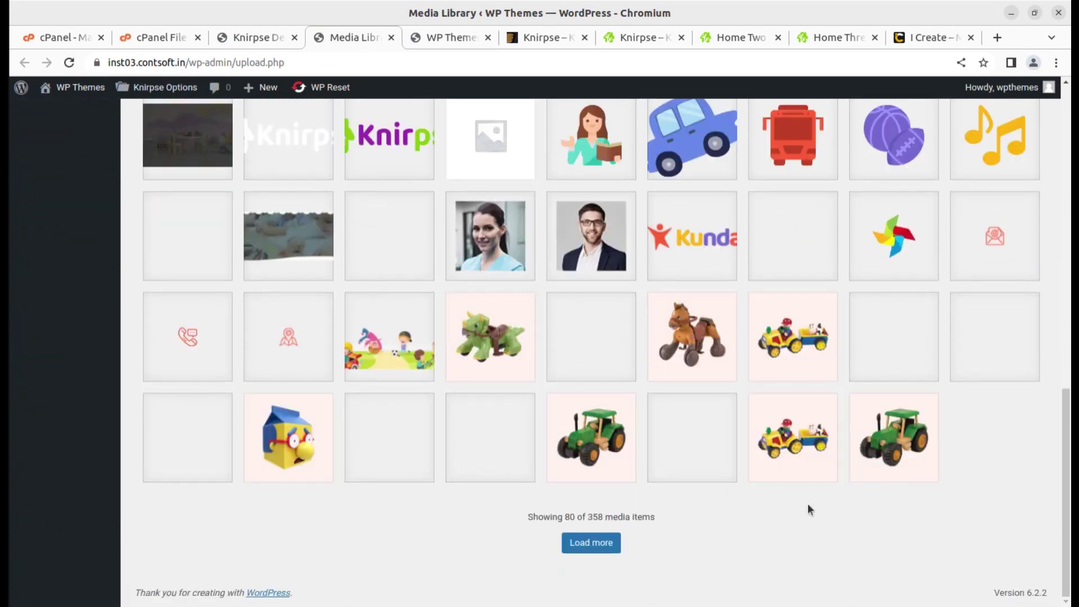
pyautogui.moveTo(588, 517); pyautogui.dragTo(617, 517)
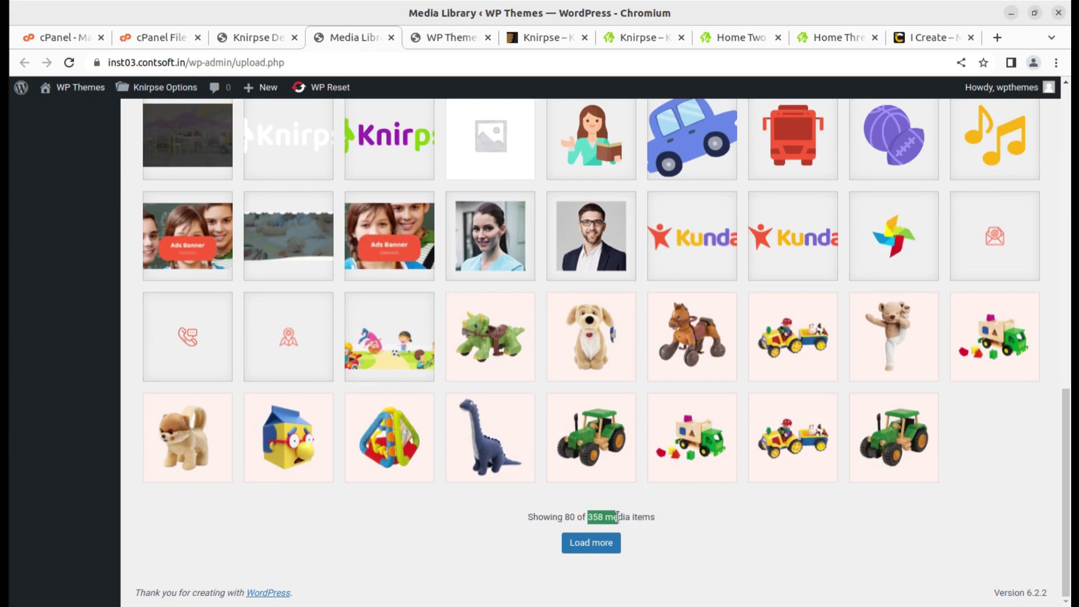
pyautogui.scroll(7, 823, 534)
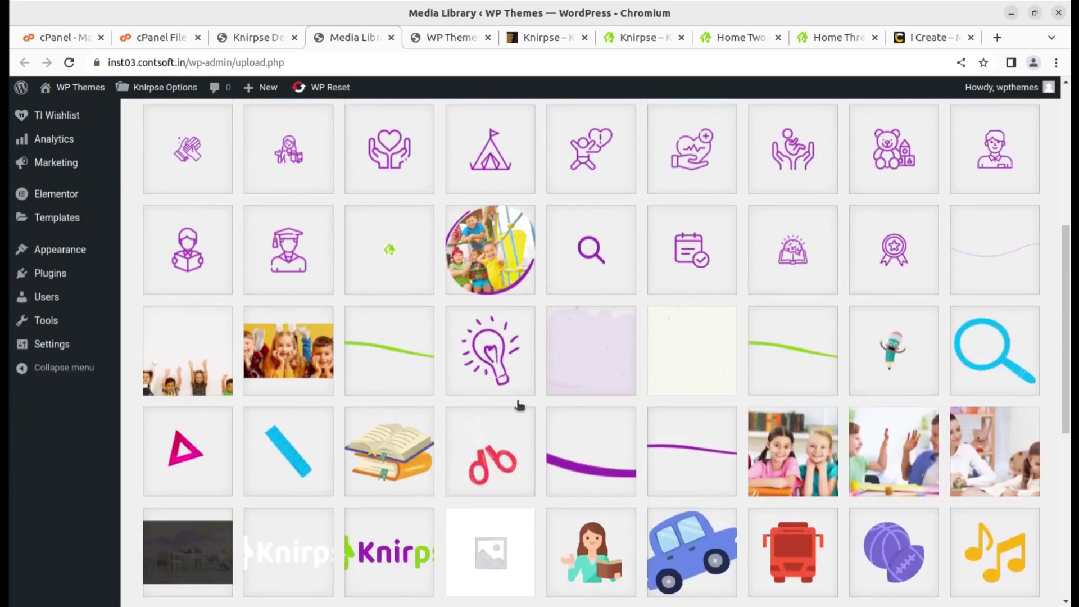
# Step: Close the Media Library and look over the classes section of the inst03.contsoft.in homepage
pyautogui.click(391, 37)
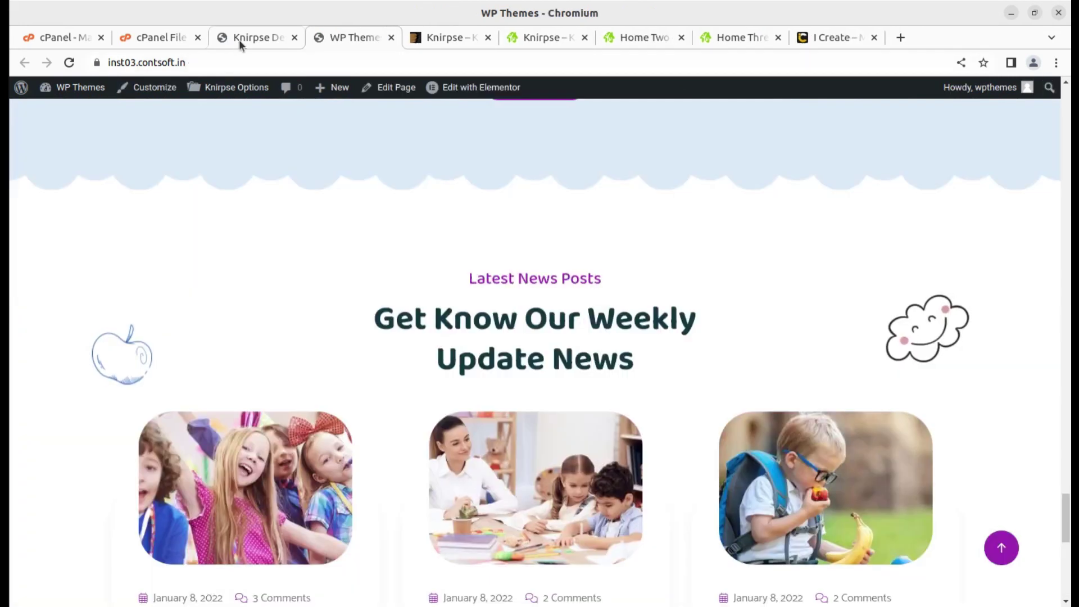
pyautogui.click(241, 37)
pyautogui.click(346, 36)
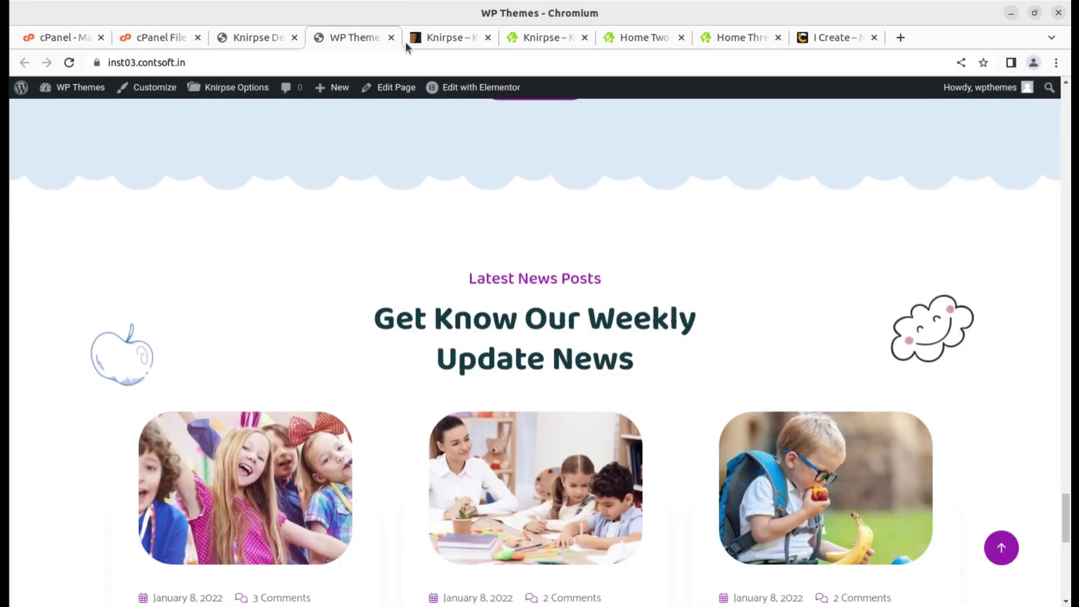
pyautogui.scroll(-15, 411, 385)
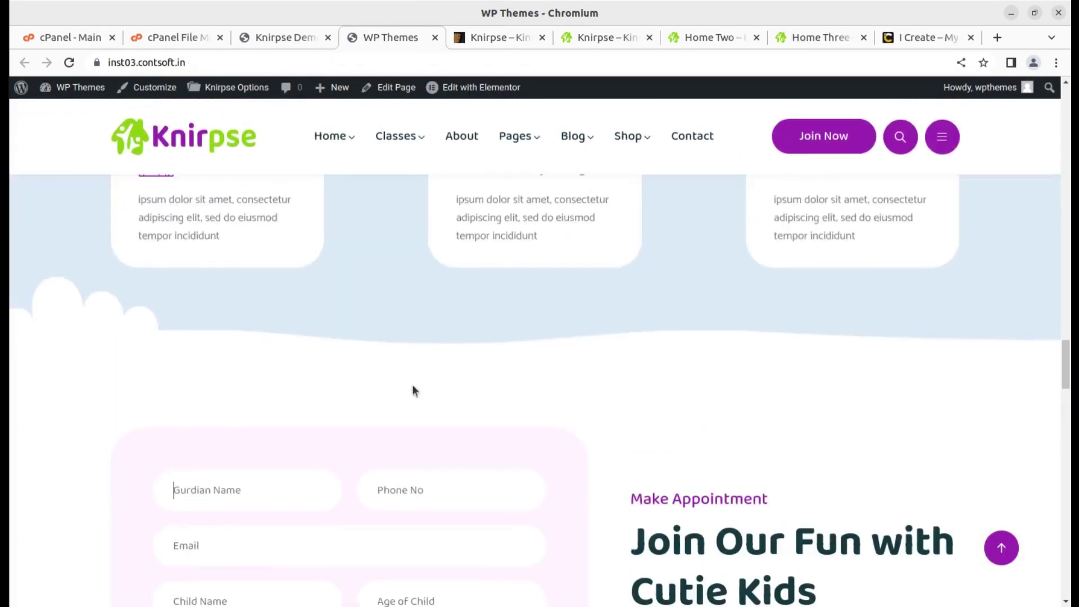
pyautogui.scroll(5, 413, 391)
# Step: Open the Home Two demo page in a separate tab, look it over down to What We Offer, and close it
pyautogui.moveTo(336, 137)
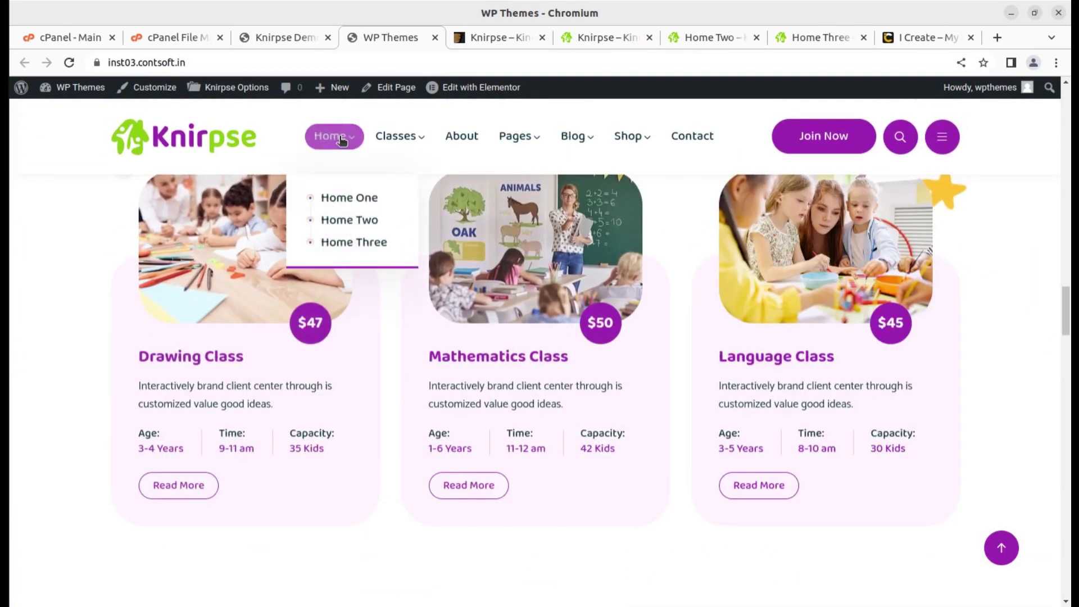
pyautogui.middleClick(335, 225)
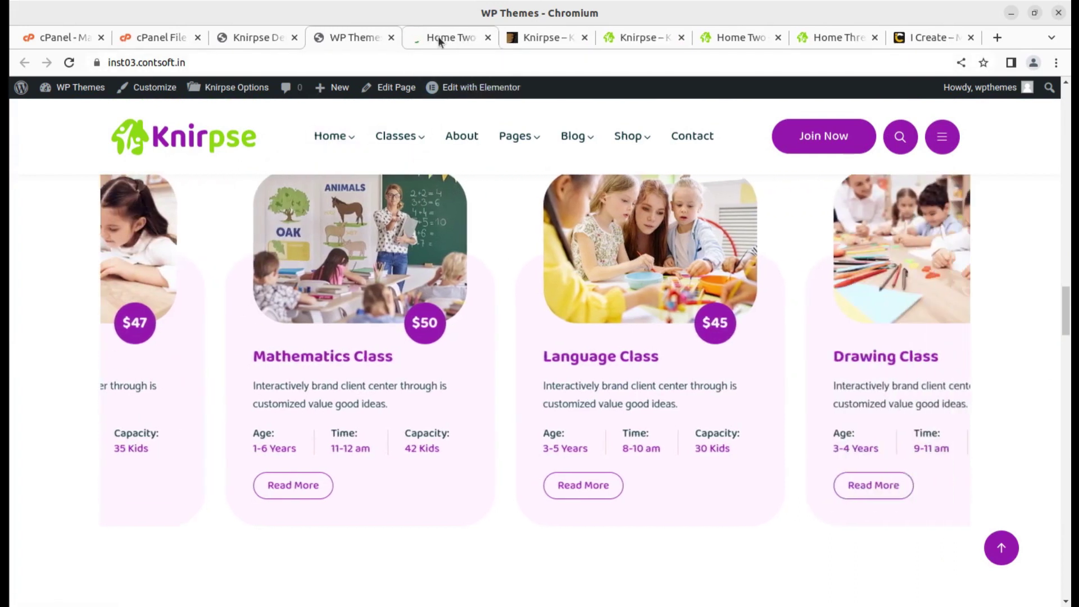
pyautogui.click(438, 36)
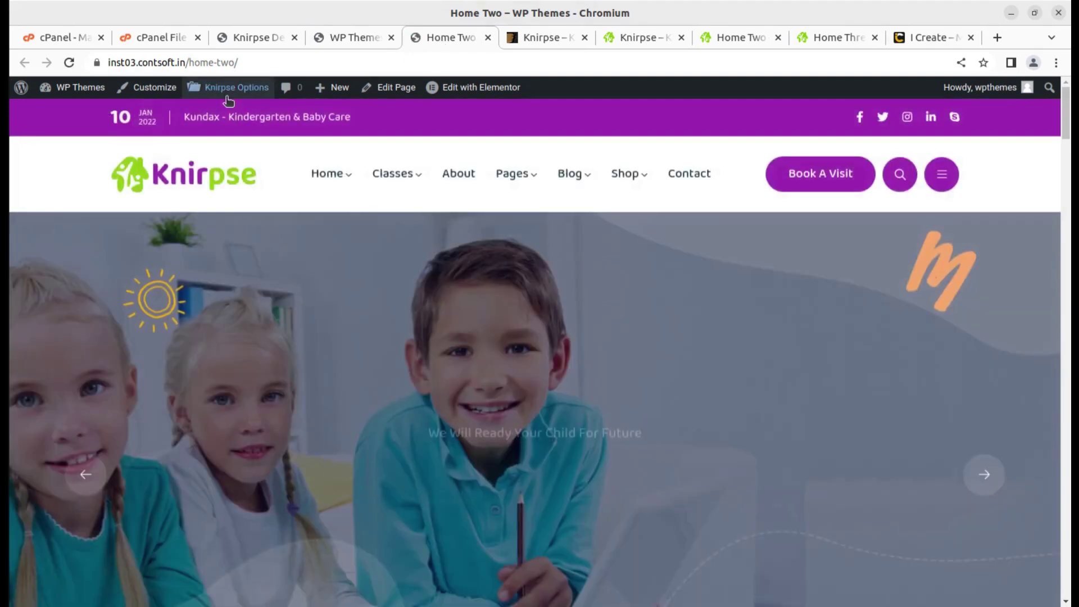
pyautogui.scroll(-5, 469, 273)
pyautogui.scroll(-8, 474, 274)
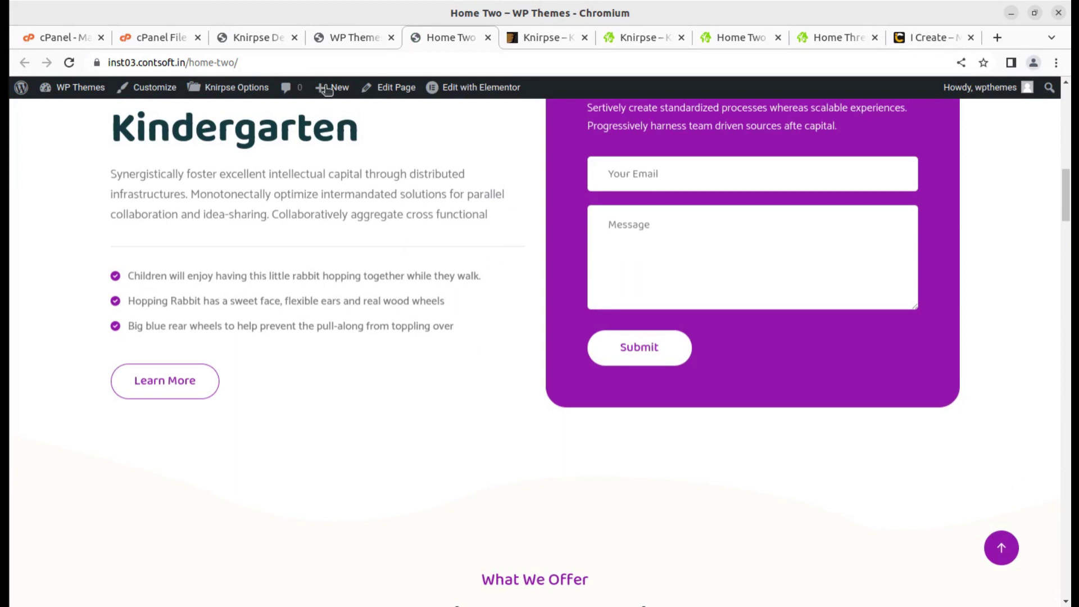
pyautogui.click(488, 37)
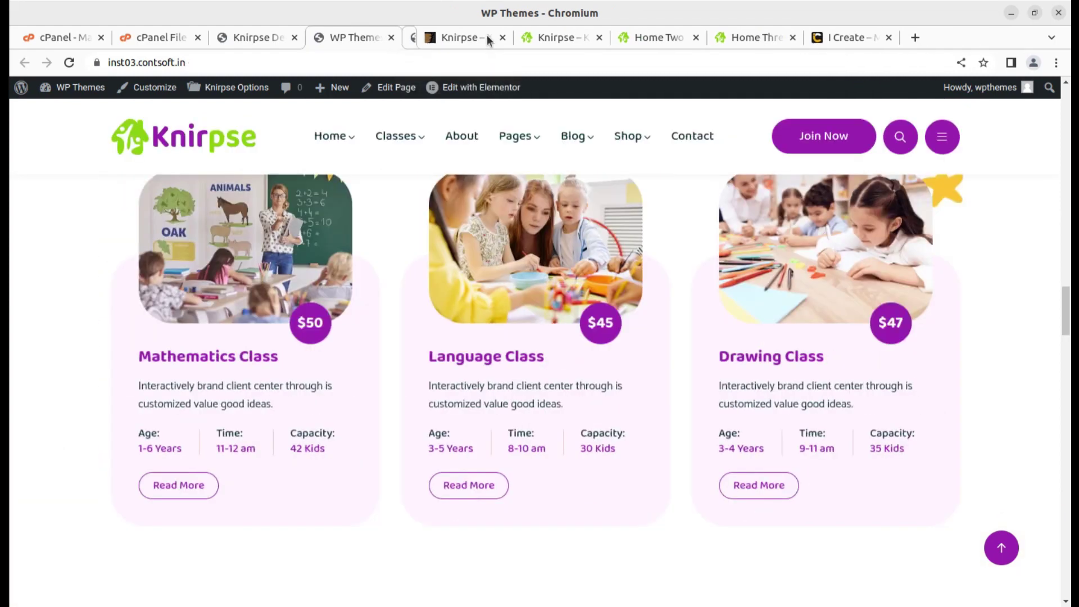
# Step: Return to the top of the homepage and load the Home One page
pyautogui.scroll(5, 461, 314)
pyautogui.scroll(15, 461, 313)
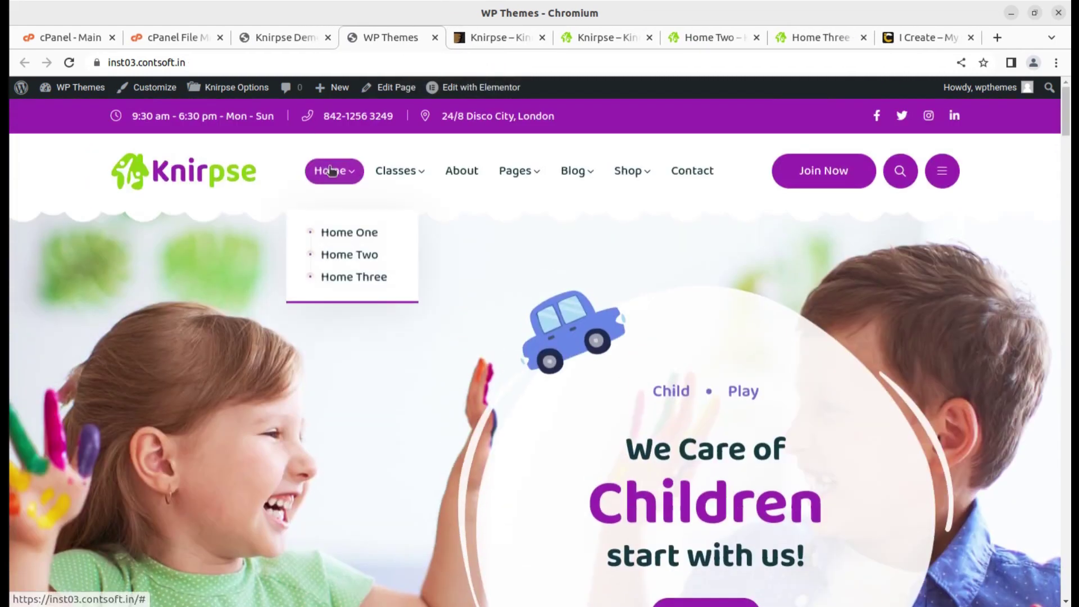
pyautogui.moveTo(339, 171)
pyautogui.click(332, 239)
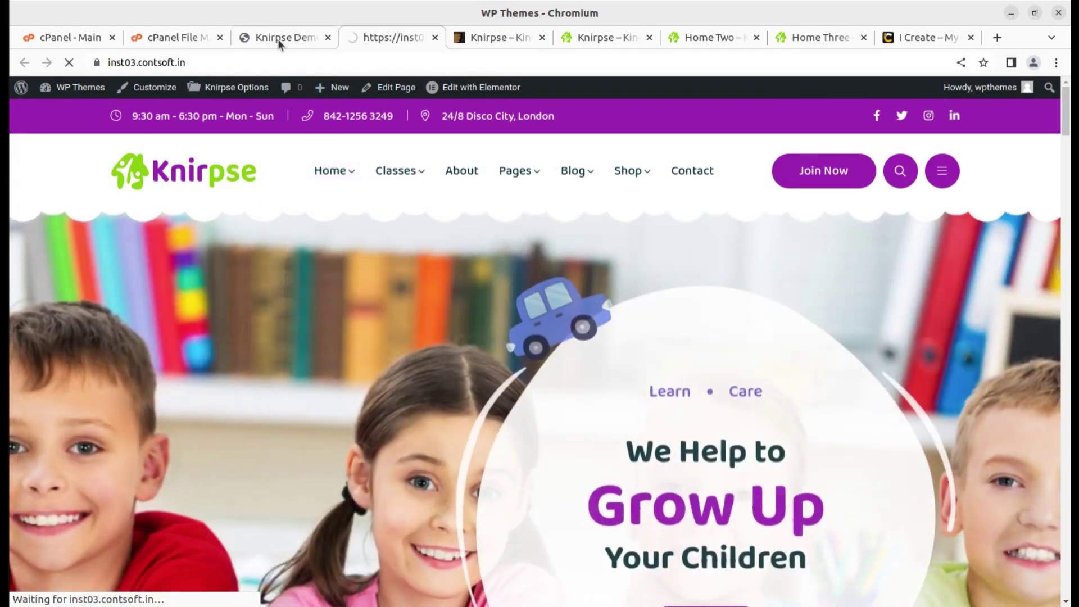
# Step: Go from the completed demo import to Knirpse Options, dismissing the WooCommerce Wishlist Plugin notice on both pages
pyautogui.click(278, 39)
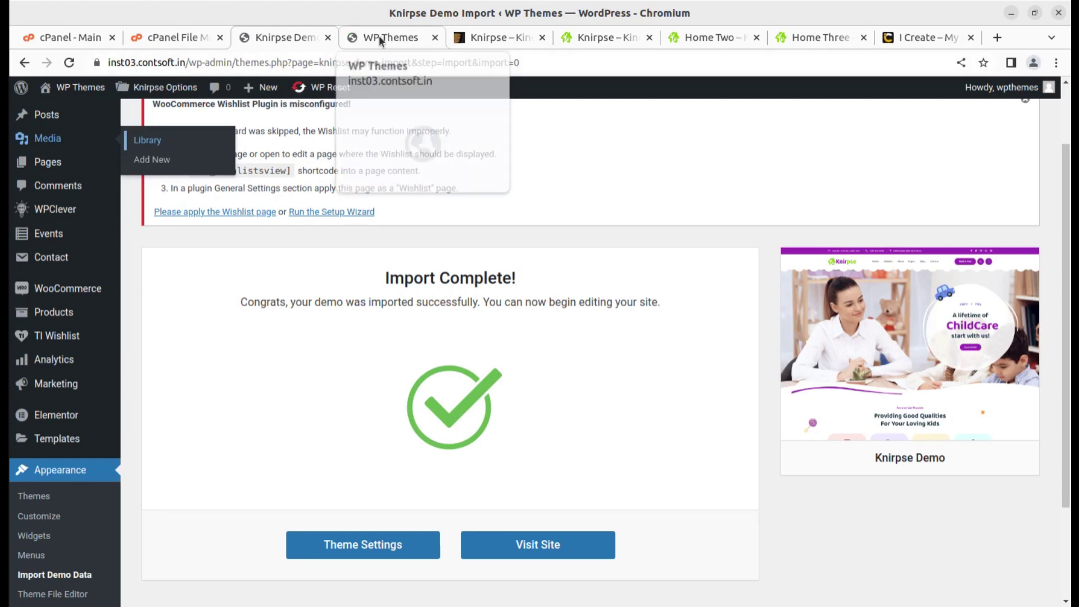
pyautogui.scroll(3, 191, 375)
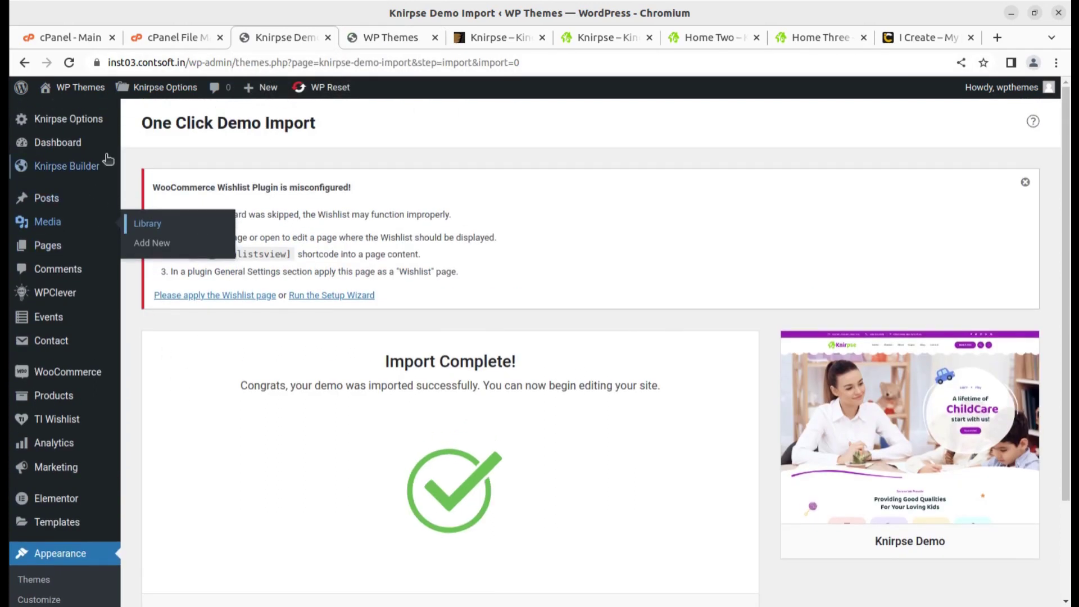
pyautogui.click(1025, 182)
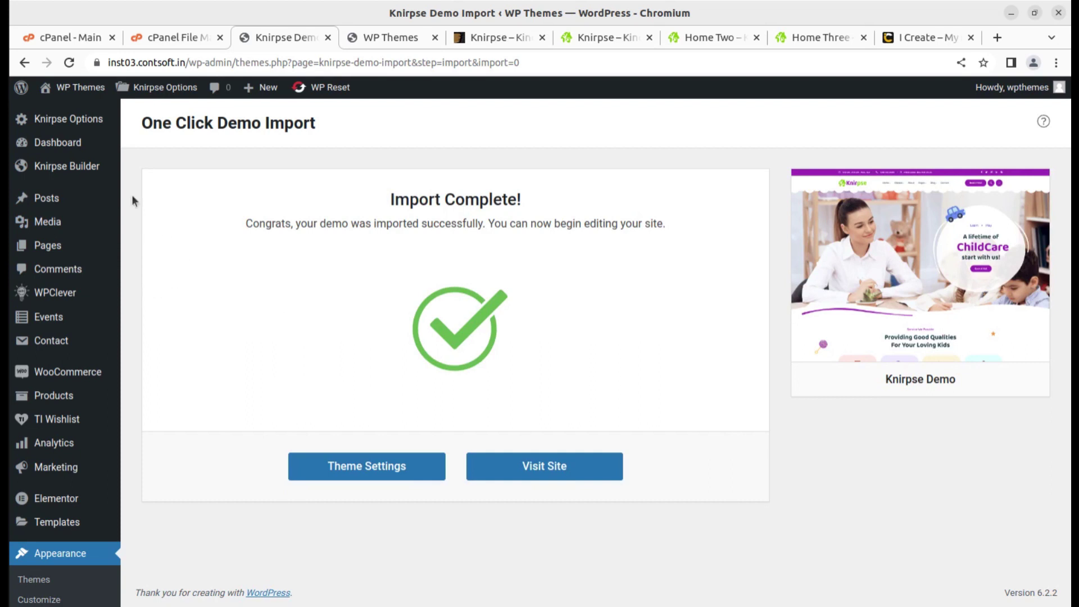
pyautogui.click(70, 123)
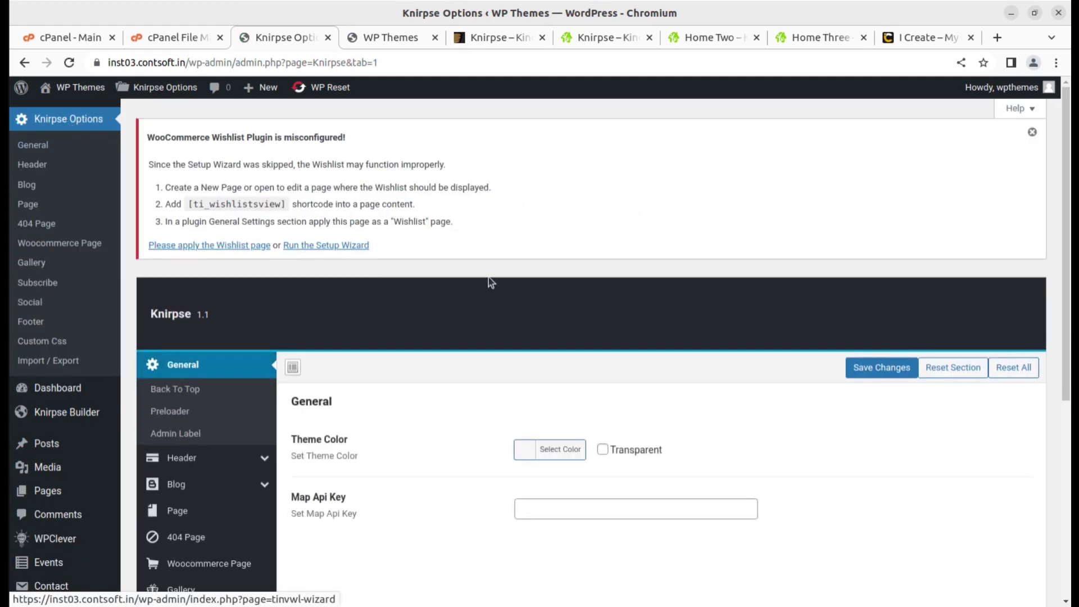
pyautogui.click(1033, 132)
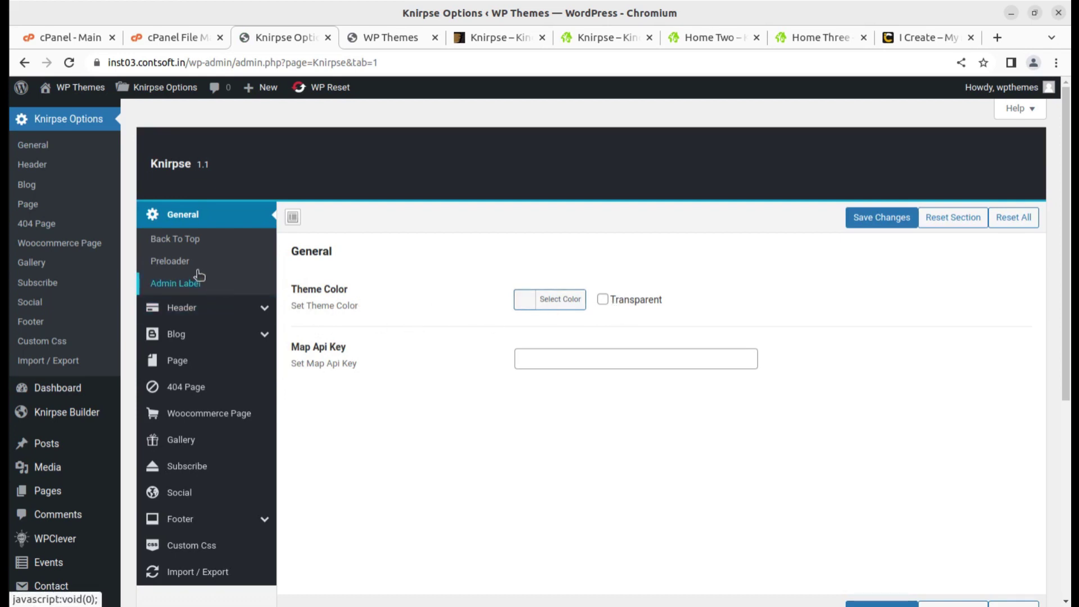
# Step: Review the Back To Top, Preloader and Admin Label settings in the General theme options
pyautogui.click(174, 242)
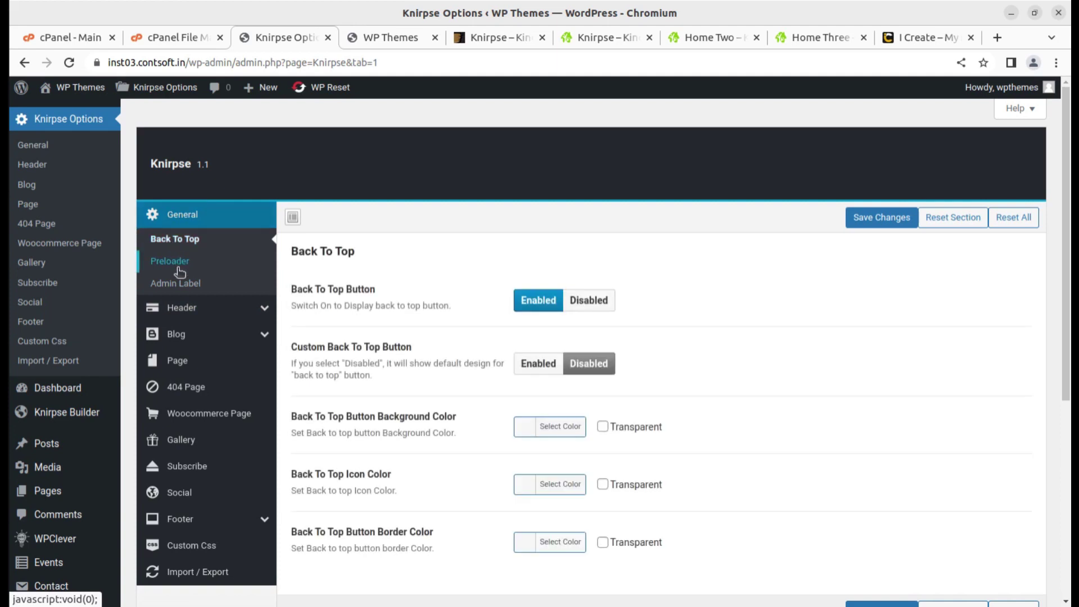
pyautogui.click(180, 263)
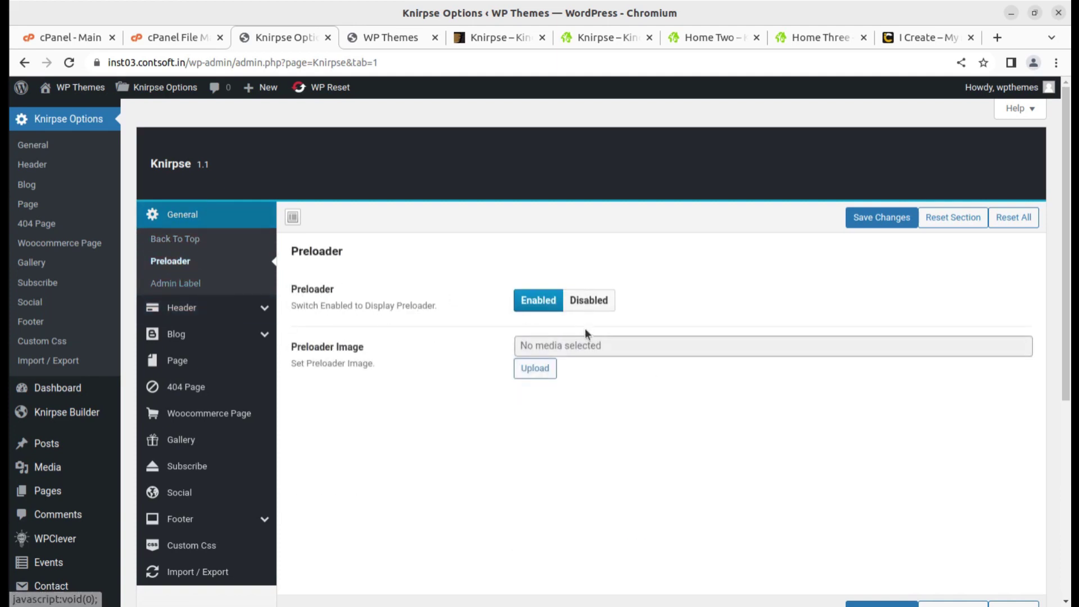
pyautogui.click(174, 284)
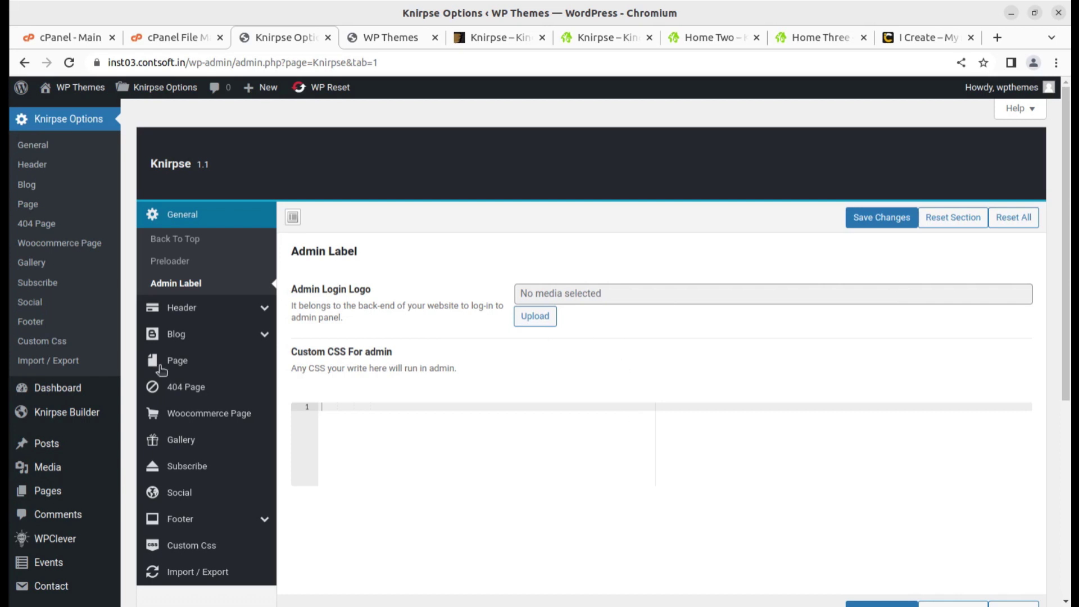
# Step: Examine the Header theme options from Header Options to Button URL and compare them with the live homepage header
pyautogui.click(211, 308)
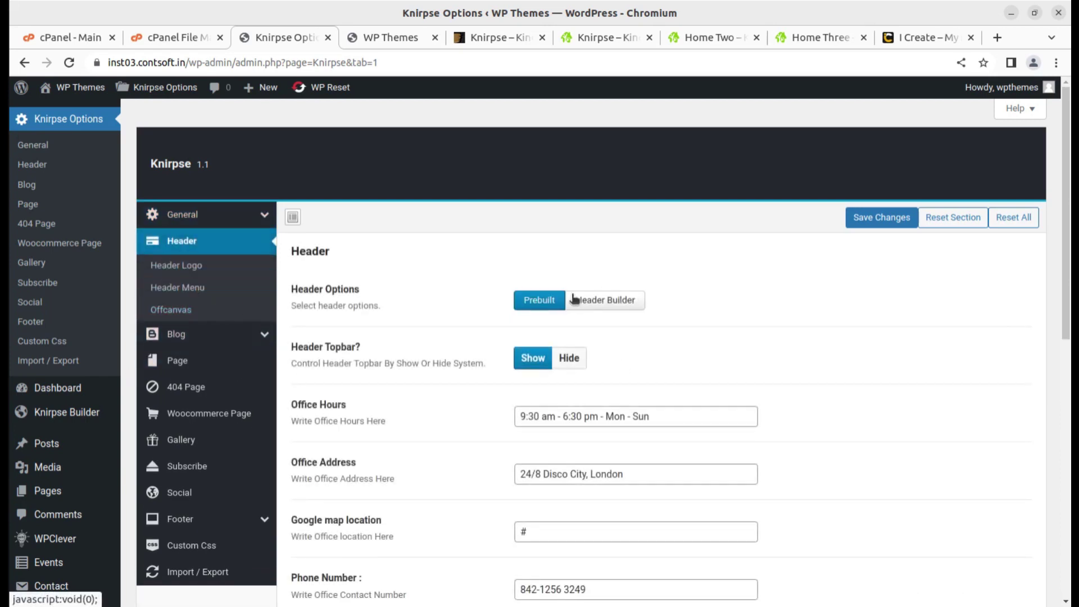
pyautogui.scroll(-3, 697, 367)
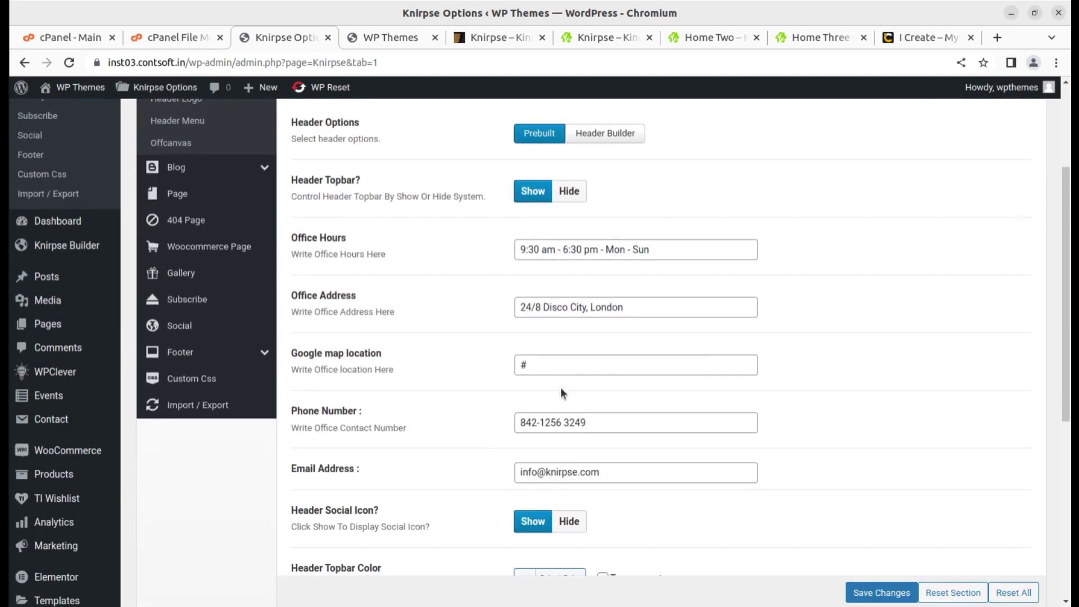
pyautogui.scroll(-3, 561, 392)
pyautogui.scroll(-3, 579, 330)
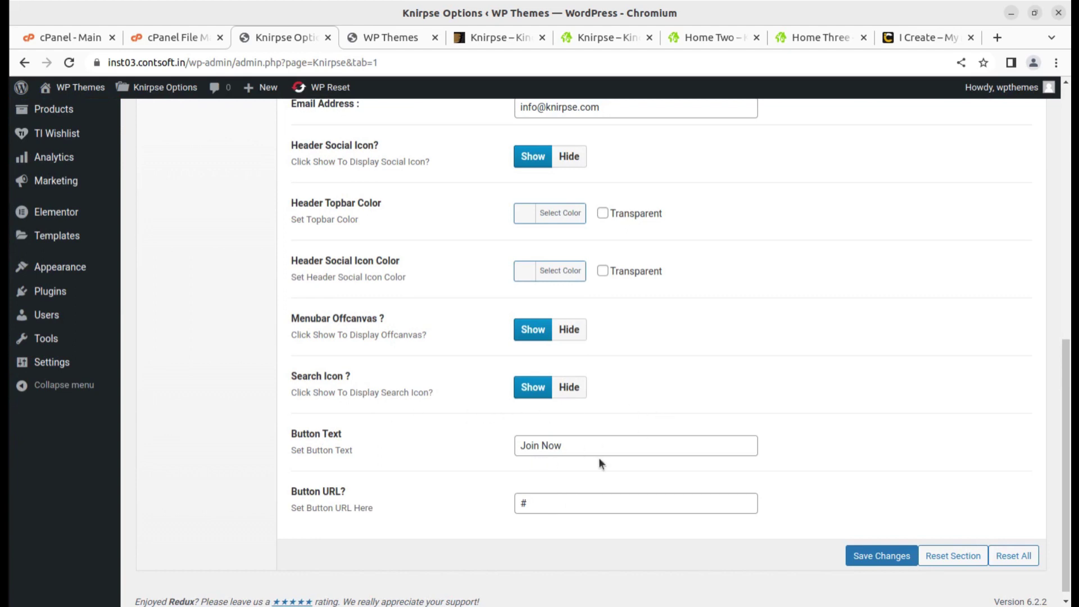
pyautogui.scroll(7, 535, 396)
pyautogui.scroll(2, 608, 220)
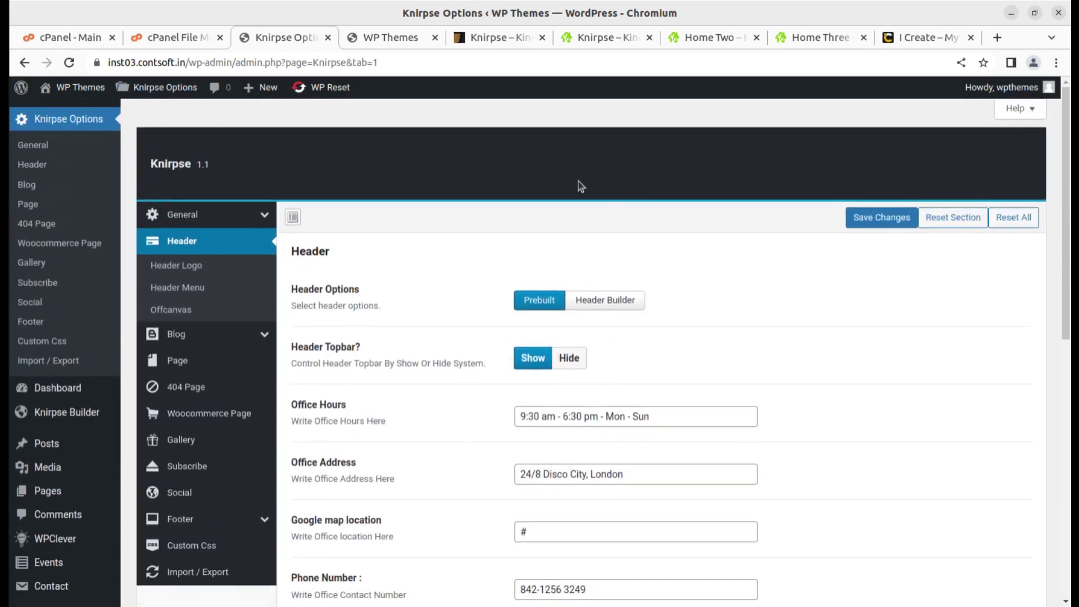
pyautogui.scroll(-3, 482, 409)
pyautogui.click(392, 37)
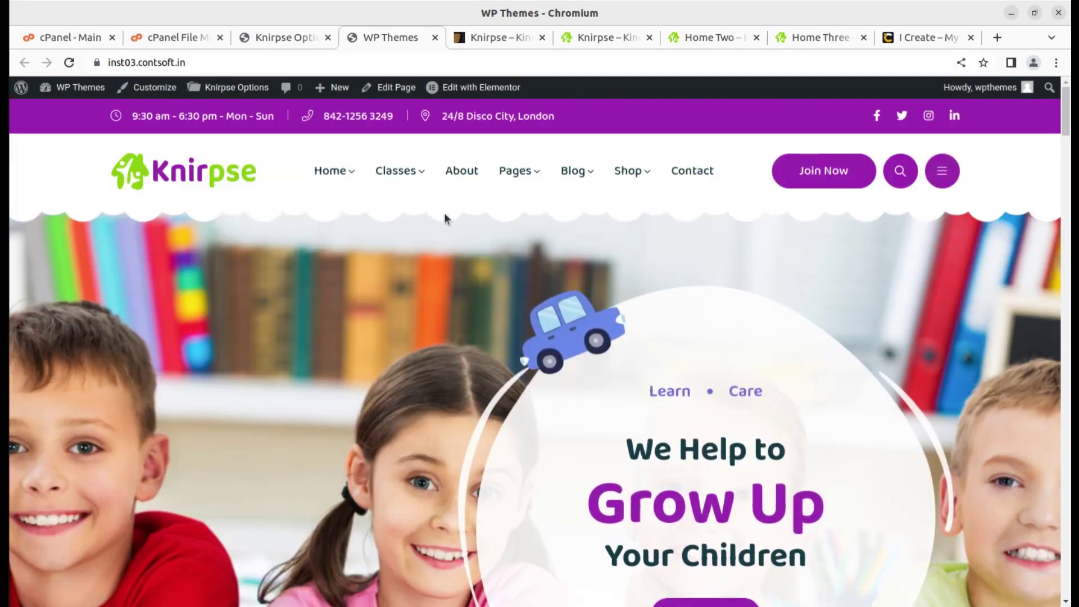
pyautogui.click(298, 44)
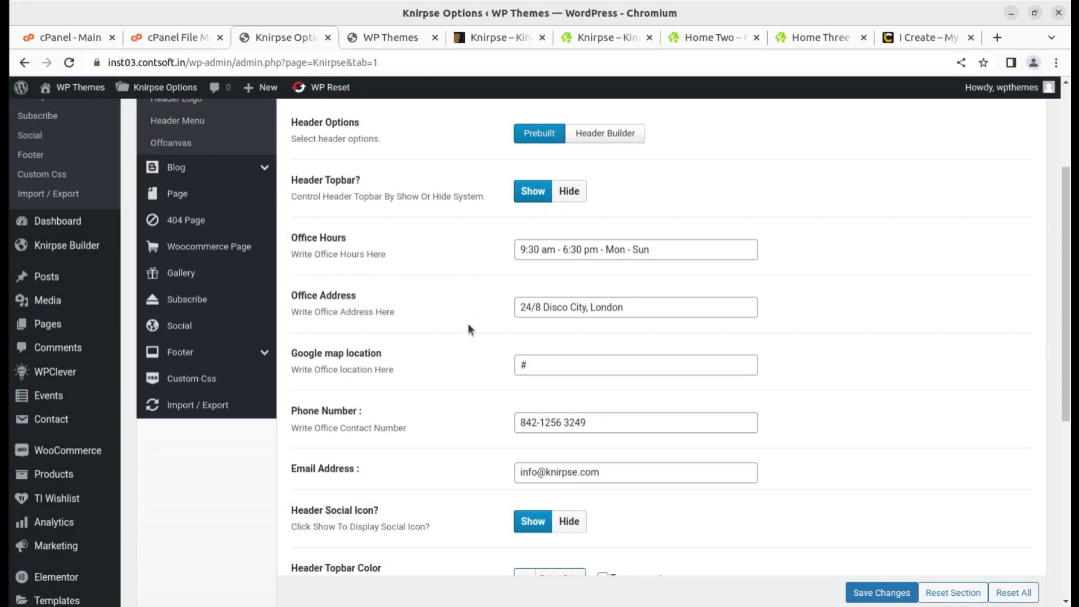
# Step: Review the Header Logo, Header Menu and Offcanvas settings of the theme header
pyautogui.scroll(3, 469, 329)
pyautogui.click(177, 266)
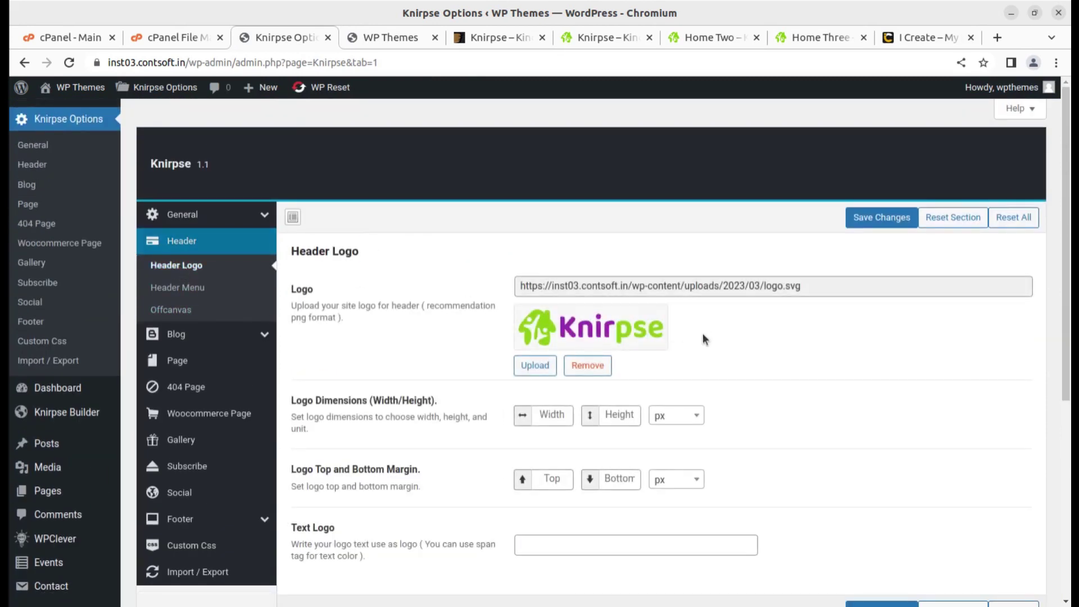
pyautogui.scroll(-2, 483, 439)
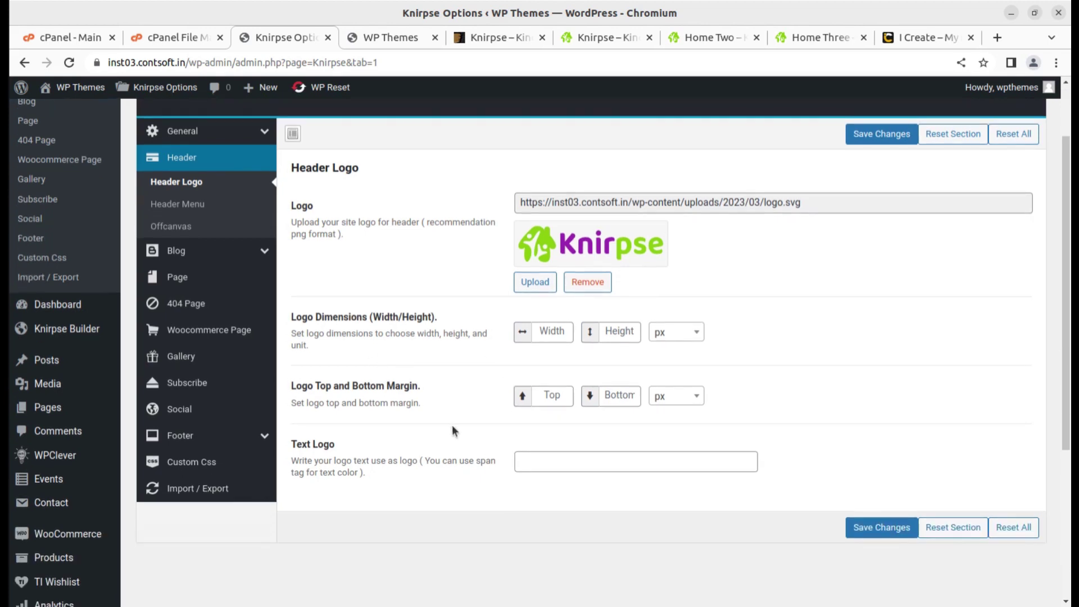
pyautogui.click(178, 205)
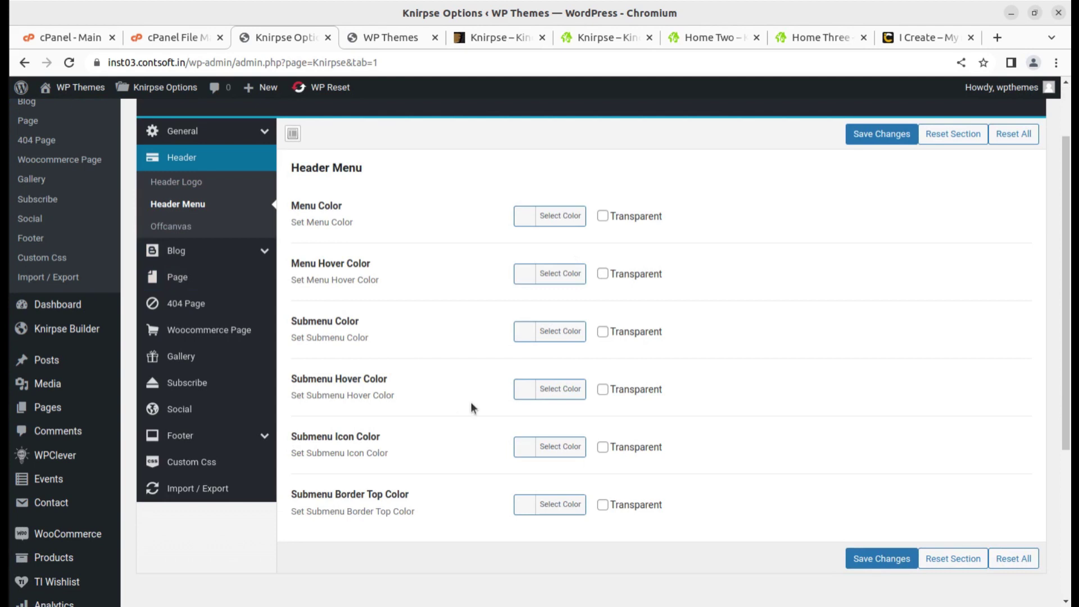
pyautogui.click(183, 228)
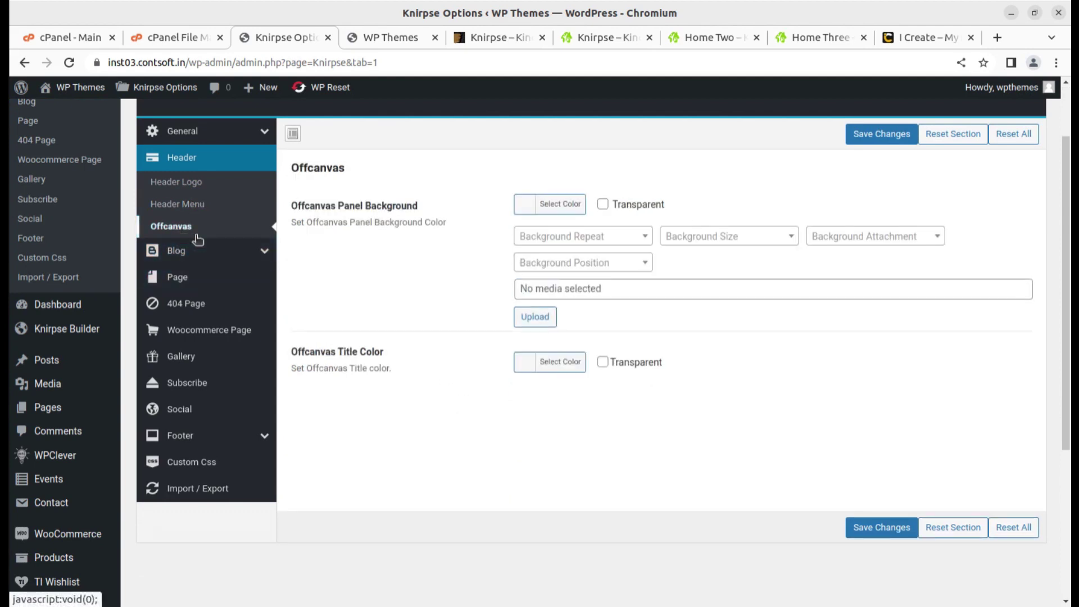
# Step: Review the Blog theme options, including the Single Blog Page and Meta Data settings
pyautogui.click(211, 257)
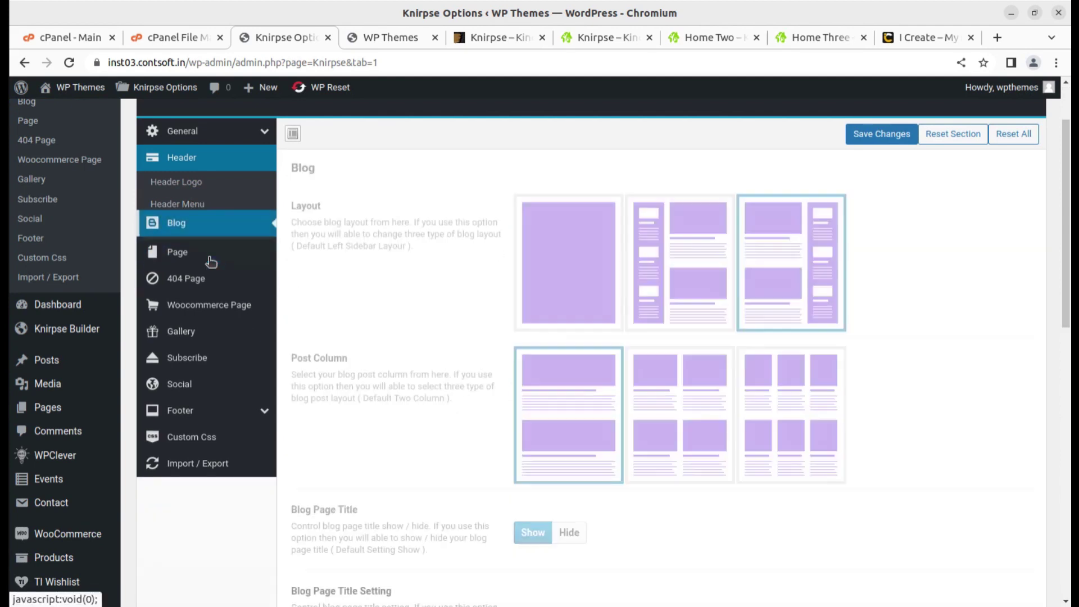
pyautogui.click(206, 215)
pyautogui.click(186, 230)
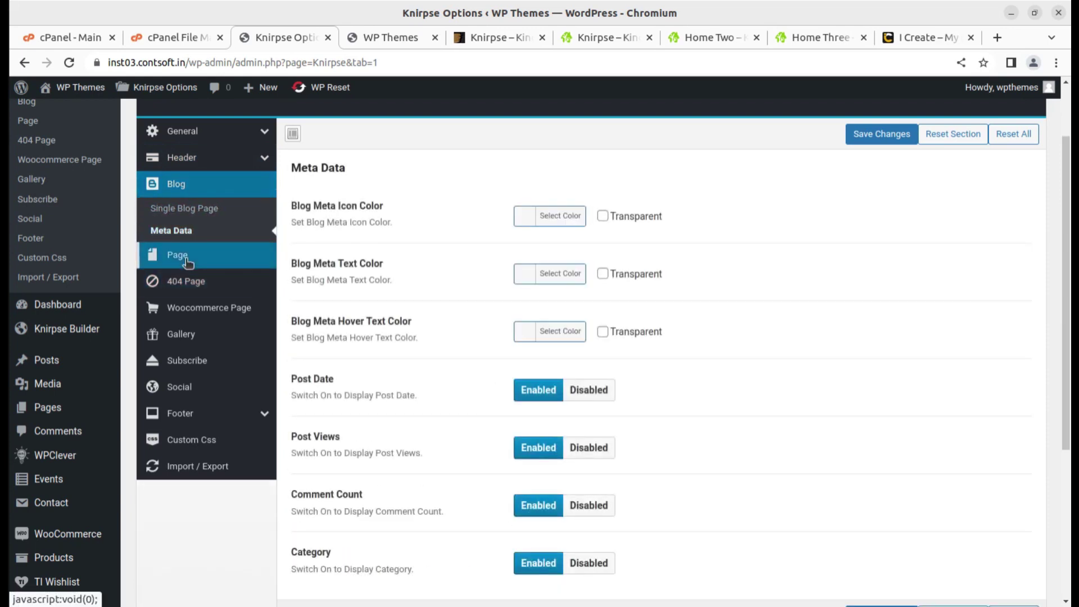
# Step: Look through the Page, 404 Page, Woocommerce Page, Gallery, Subscribe and Social theme options
pyautogui.click(186, 259)
pyautogui.click(213, 246)
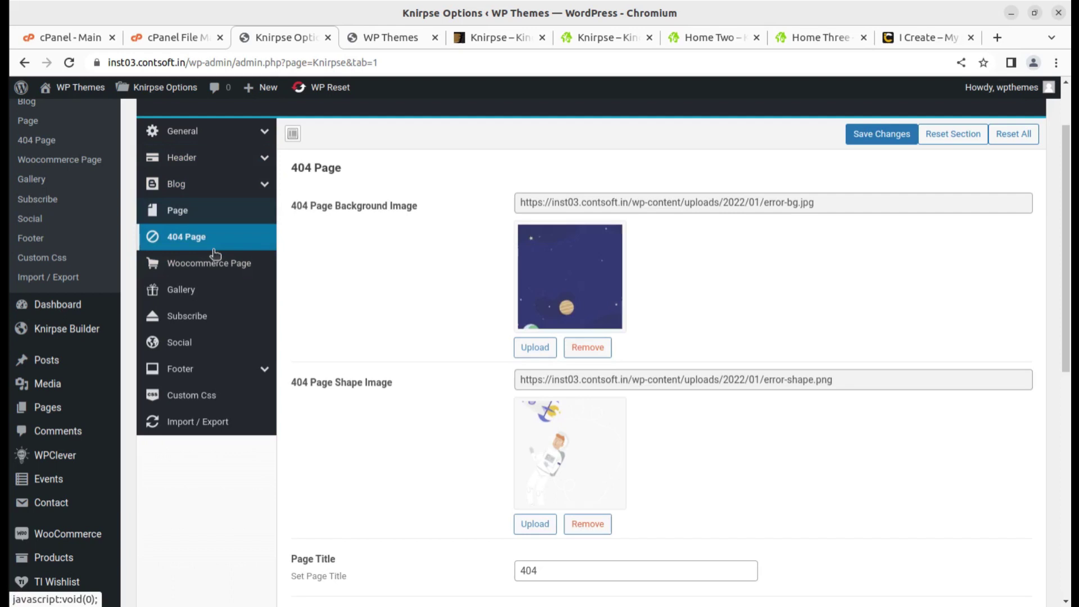
pyautogui.click(202, 268)
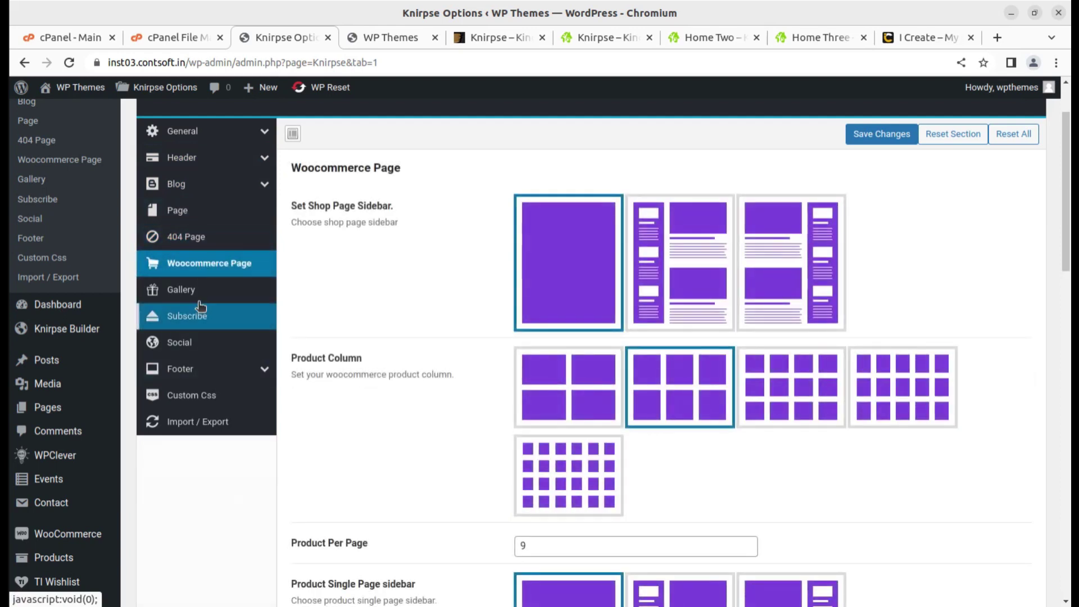
pyautogui.click(198, 297)
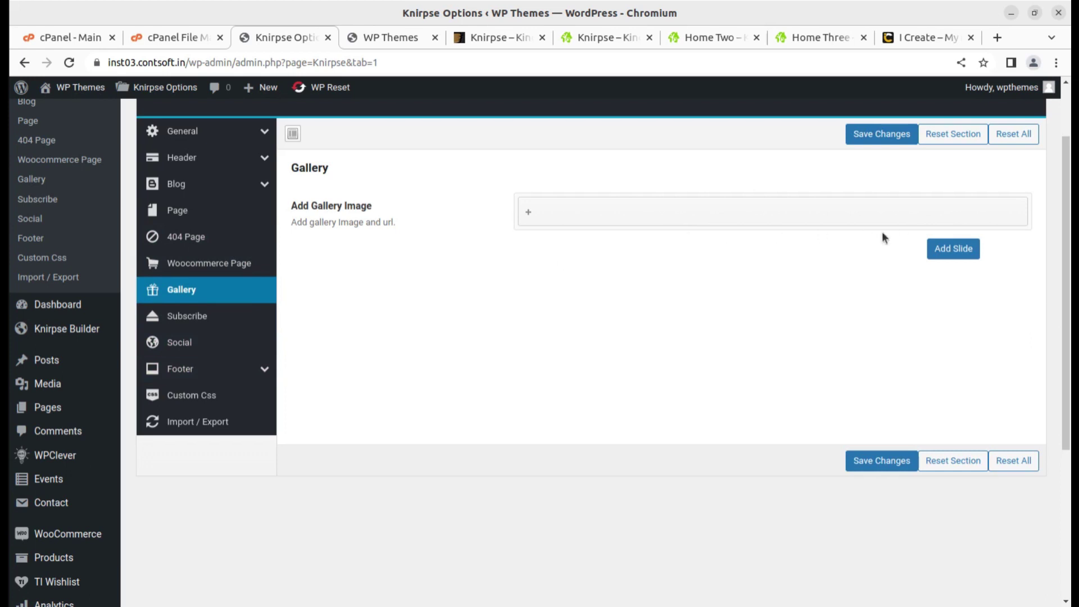
pyautogui.click(210, 324)
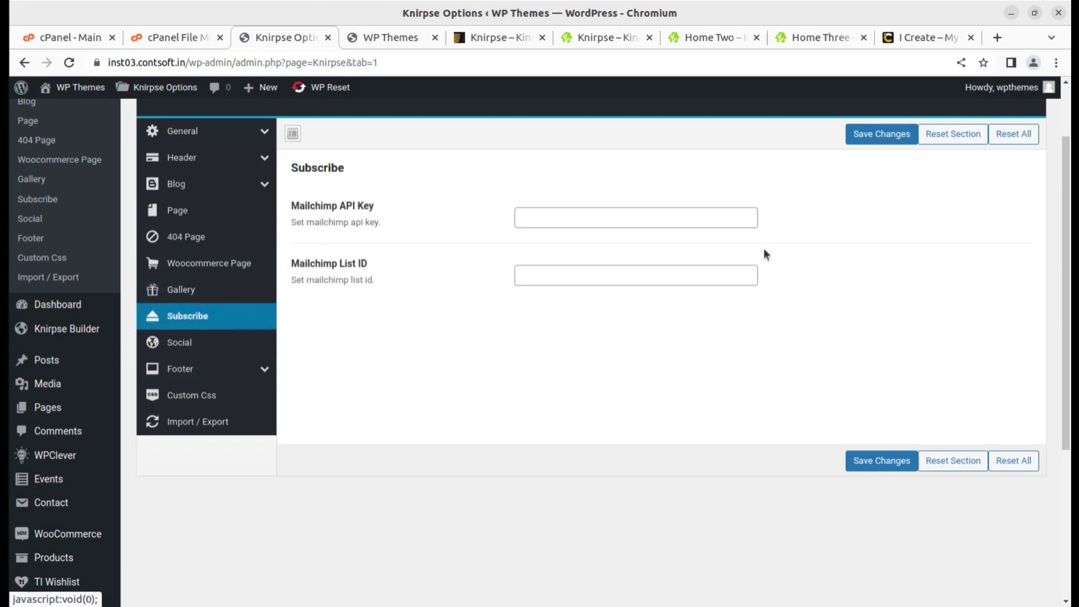
pyautogui.click(219, 347)
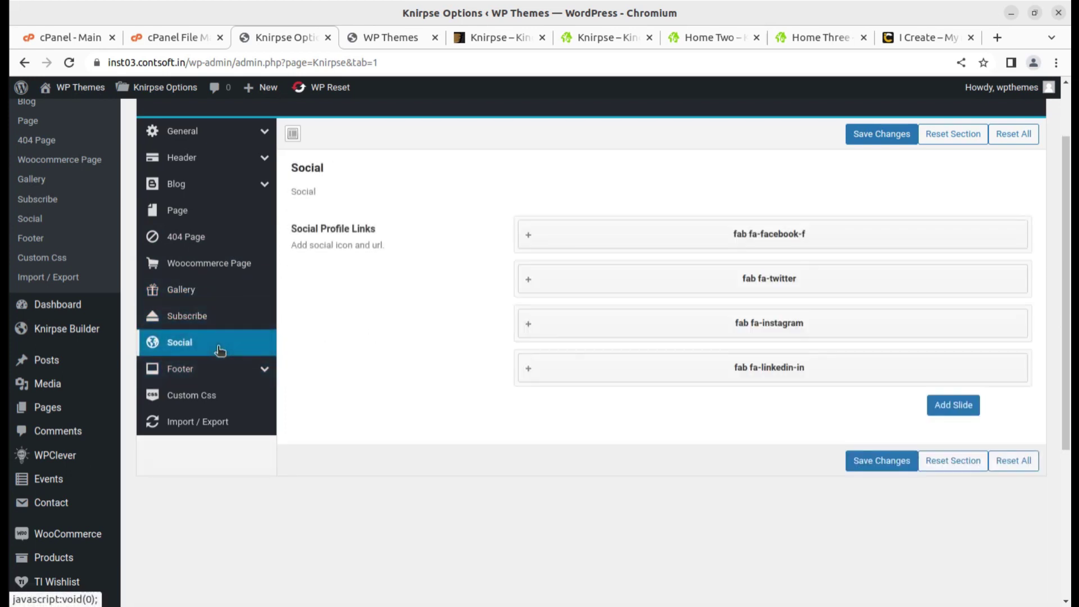
# Step: Review the Footer theme options down to the copyright colours, and the Custom Css and Import / Export sections
pyautogui.click(208, 369)
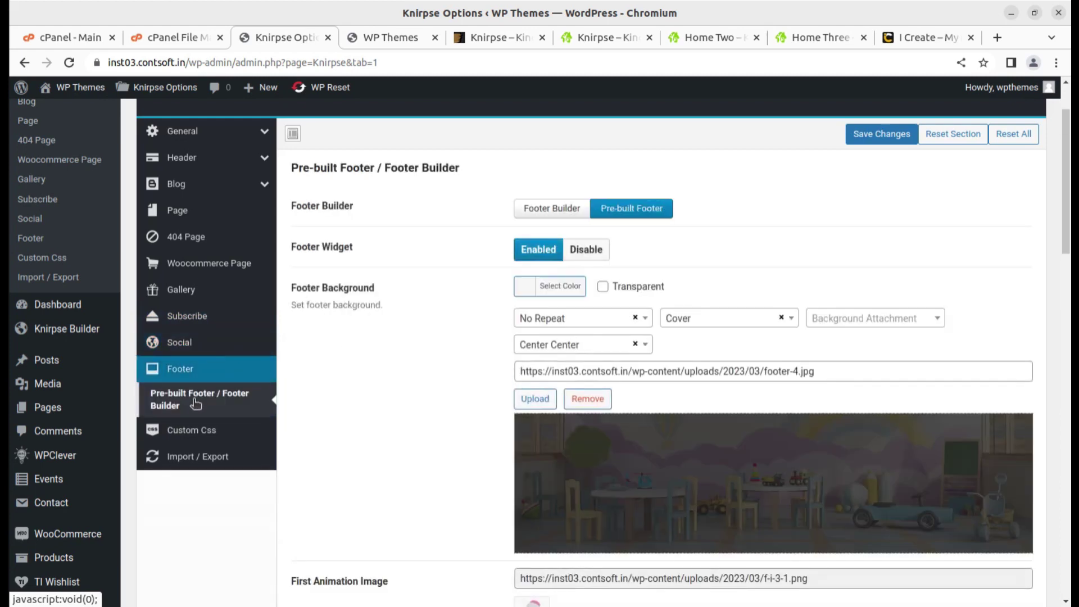
pyautogui.scroll(-10, 794, 398)
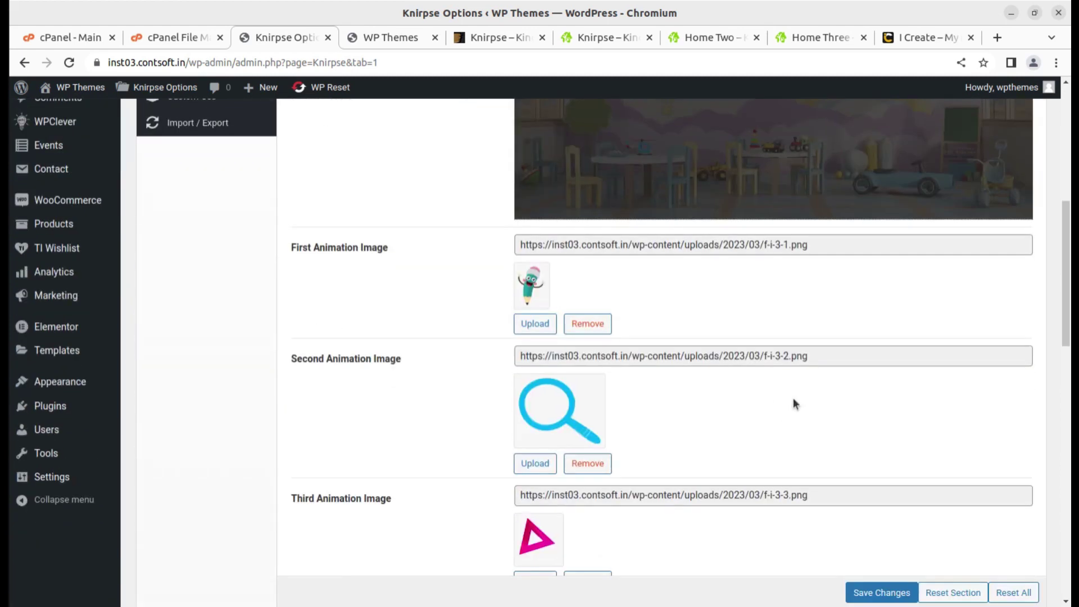
pyautogui.scroll(-12, 820, 401)
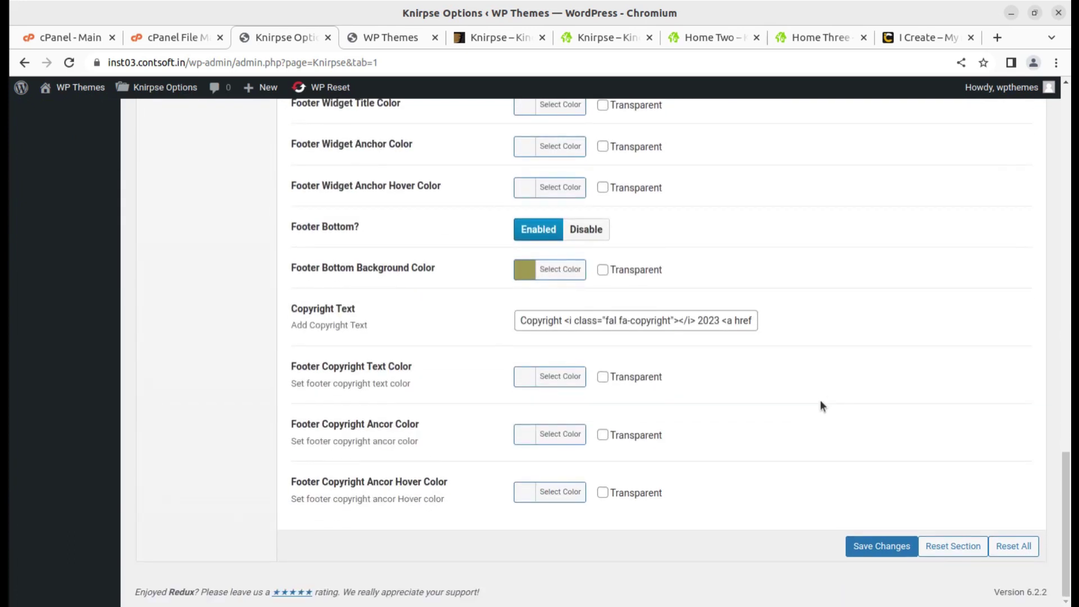
pyautogui.scroll(20, 805, 401)
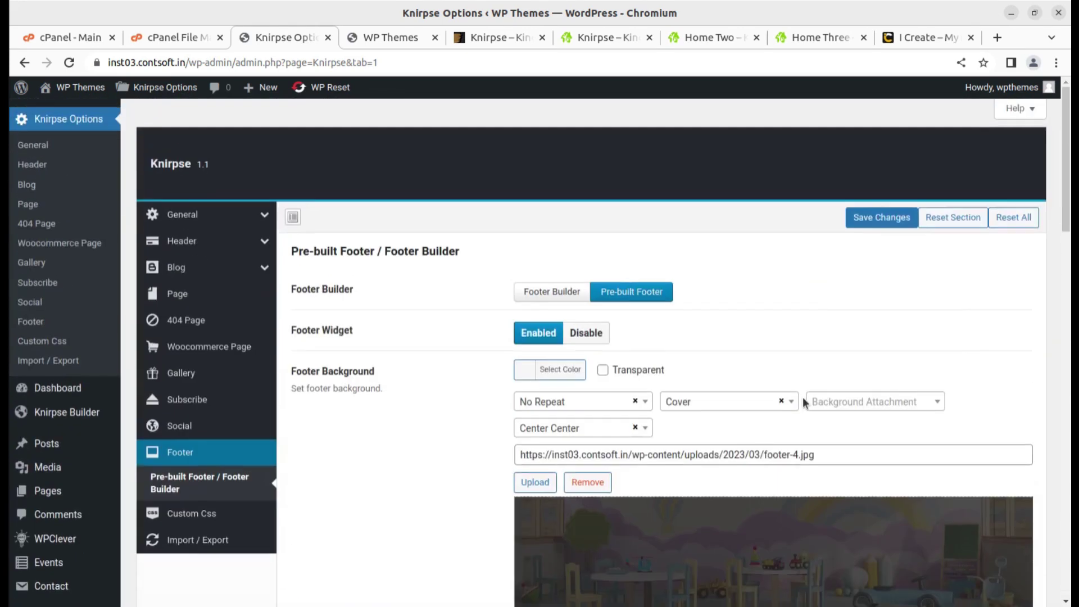
pyautogui.click(185, 518)
pyautogui.click(180, 509)
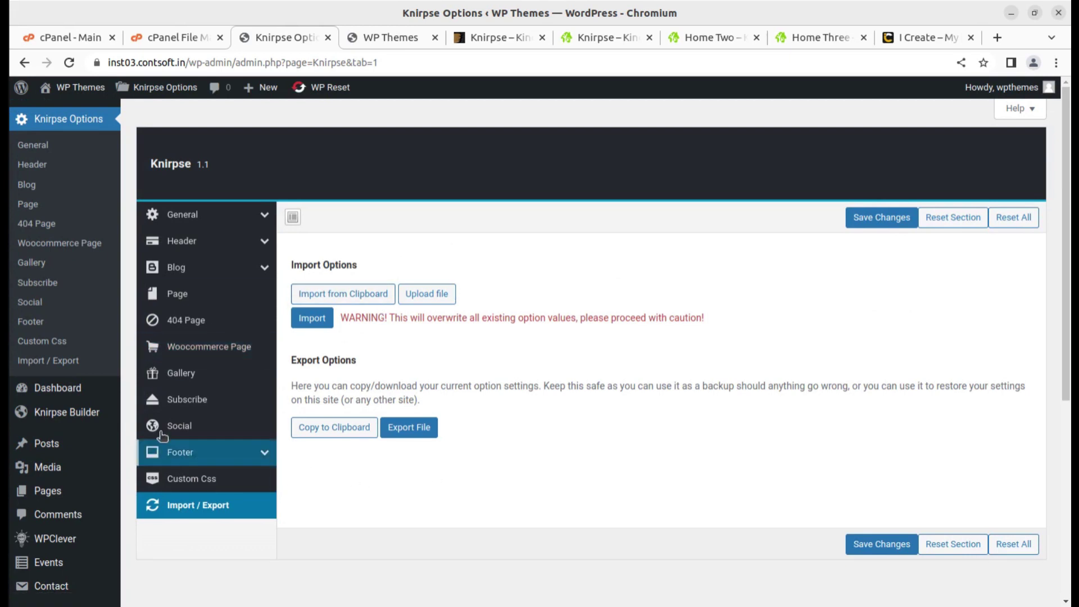
# Step: Look through the Knirpse Builder welcome page and its lists of header and footer templates
pyautogui.click(61, 391)
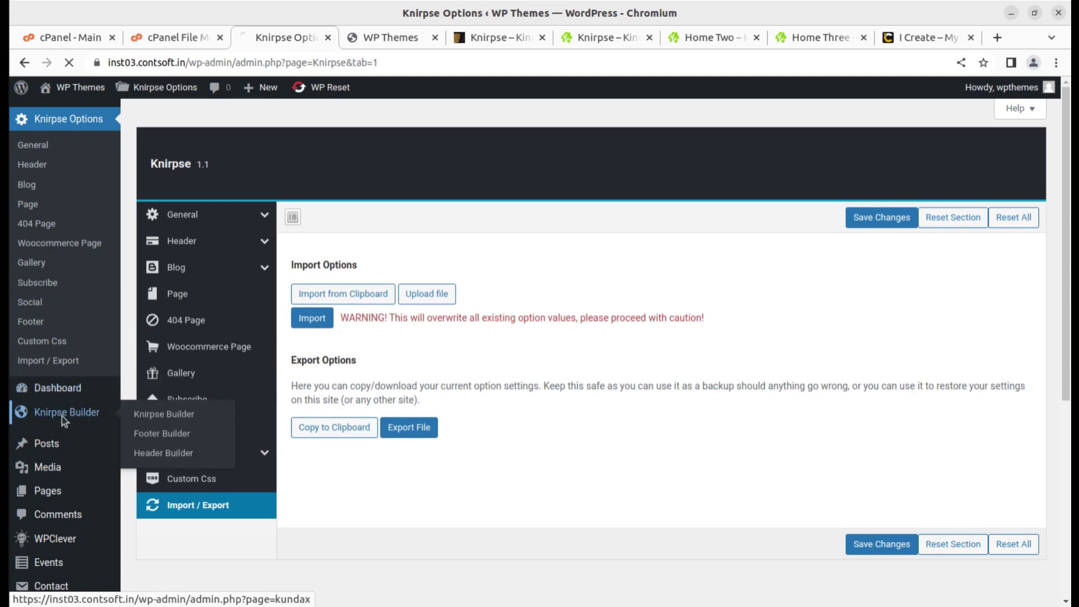
pyautogui.click(62, 416)
pyautogui.moveTo(101, 414)
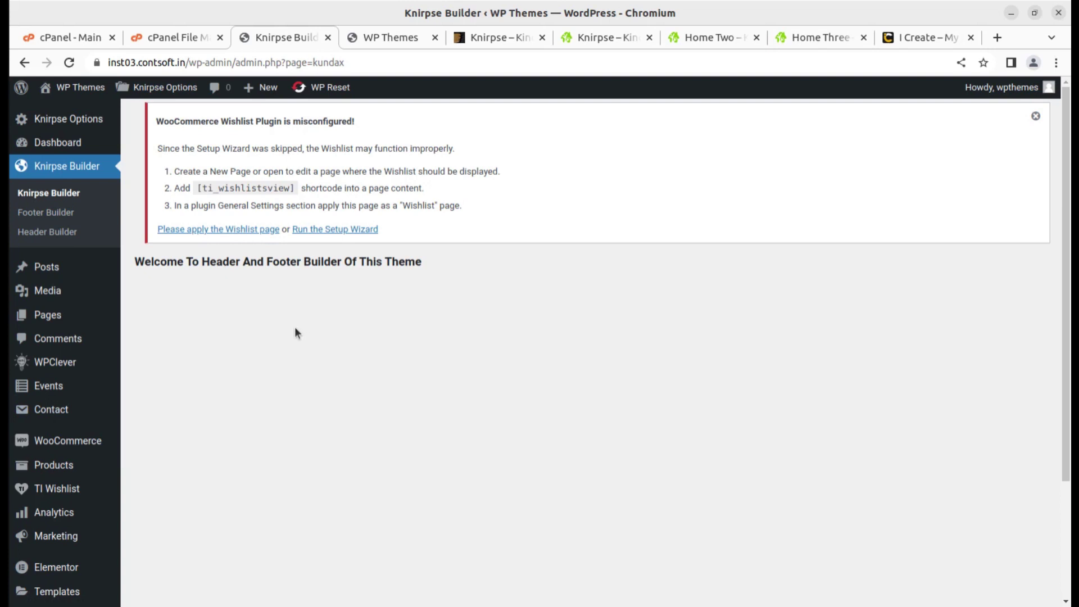
pyautogui.scroll(-3, 491, 311)
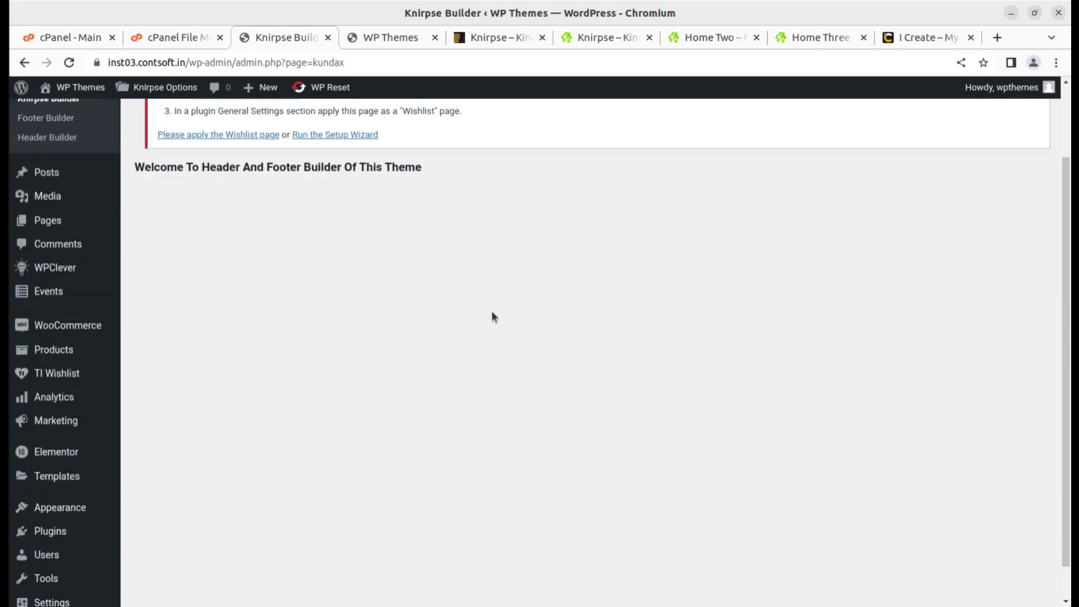
pyautogui.scroll(3, 493, 316)
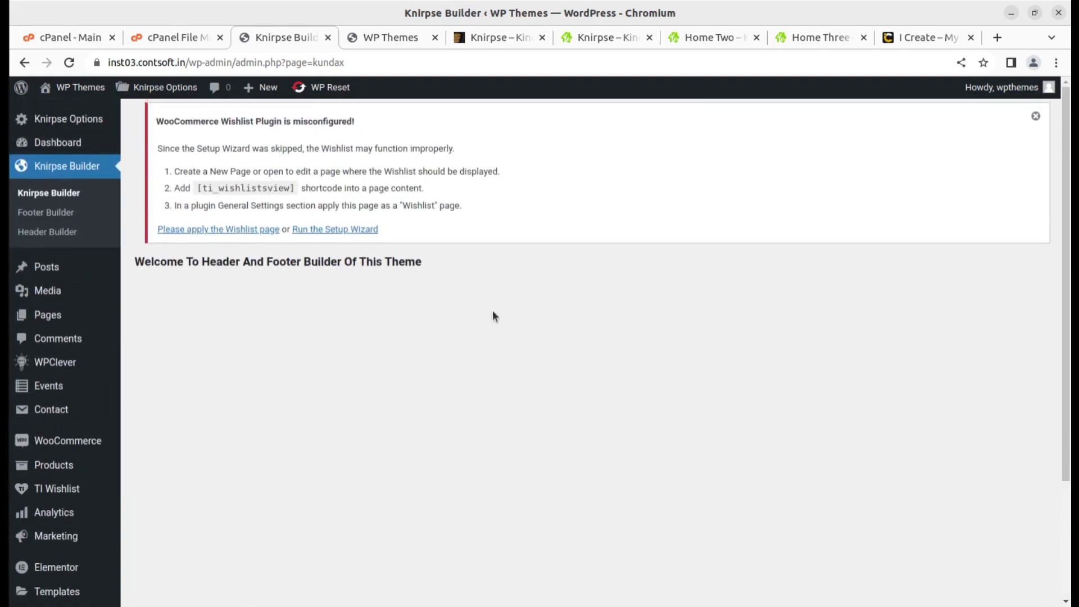
pyautogui.click(53, 221)
pyautogui.click(51, 230)
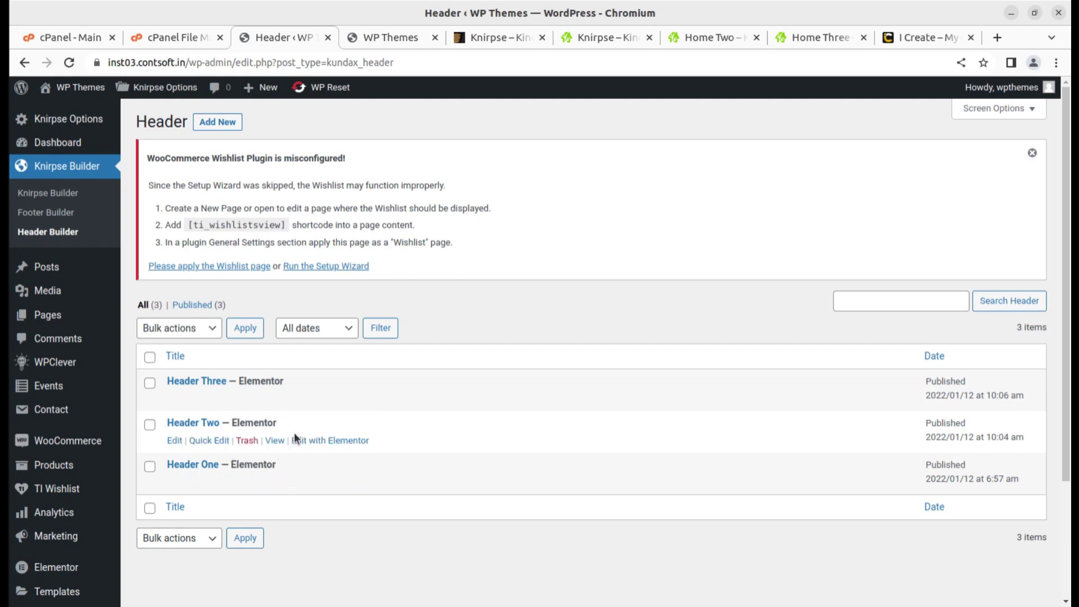
pyautogui.click(38, 217)
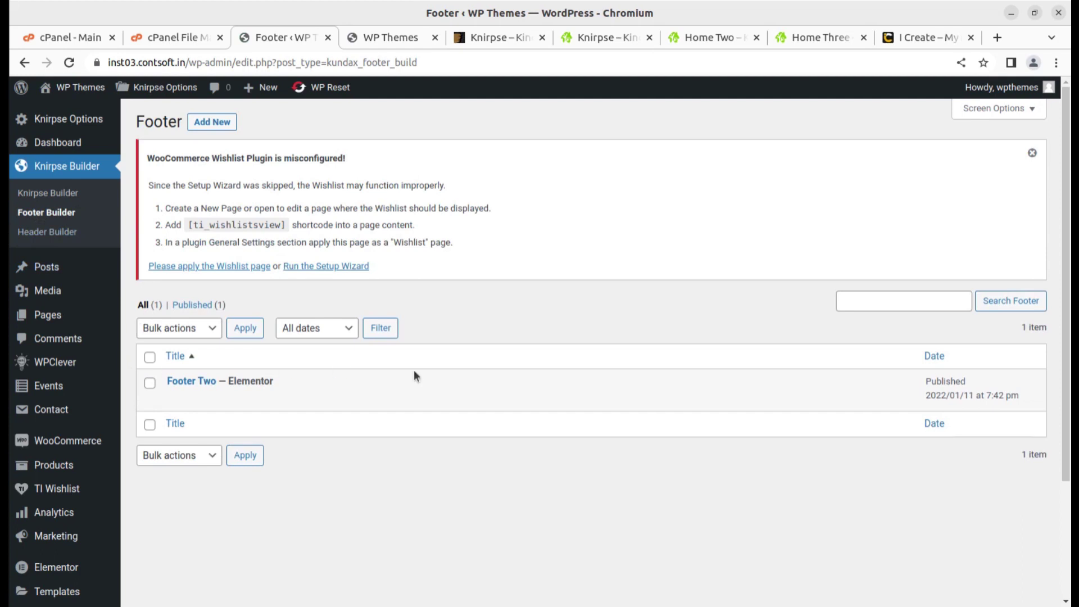
# Step: Examine the WPClever About page and its list of WooCommerce plugins
pyautogui.moveTo(55, 317)
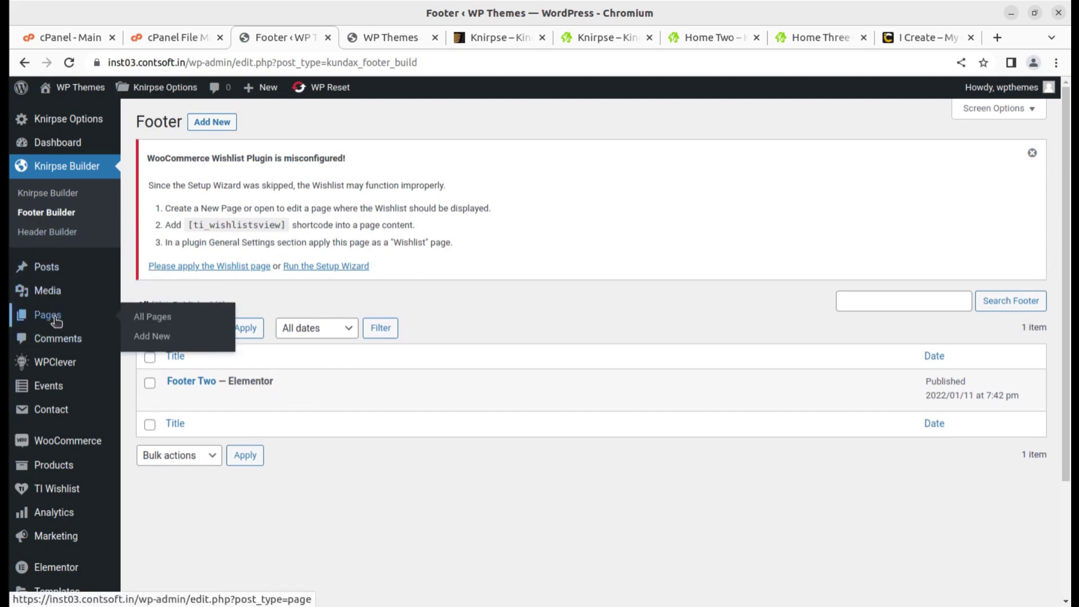
pyautogui.click(53, 366)
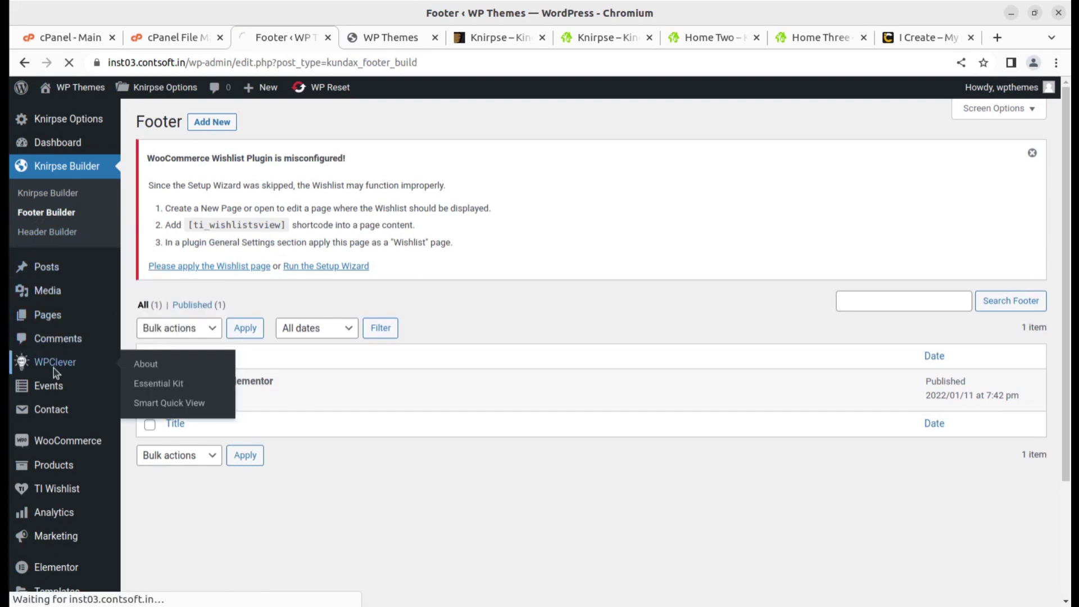
pyautogui.scroll(-3, 262, 344)
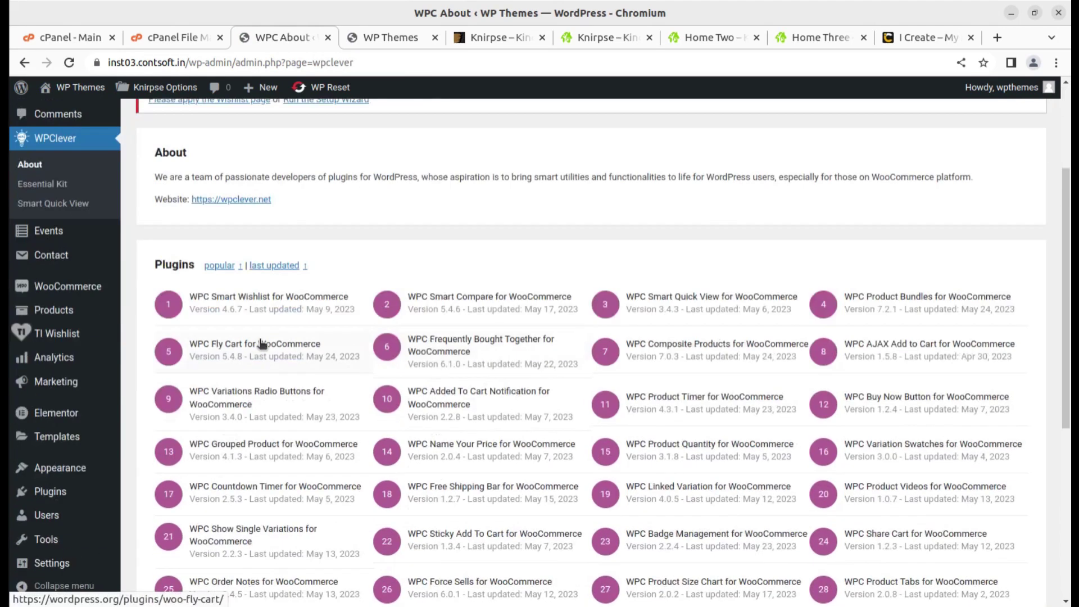
pyautogui.scroll(-6, 251, 341)
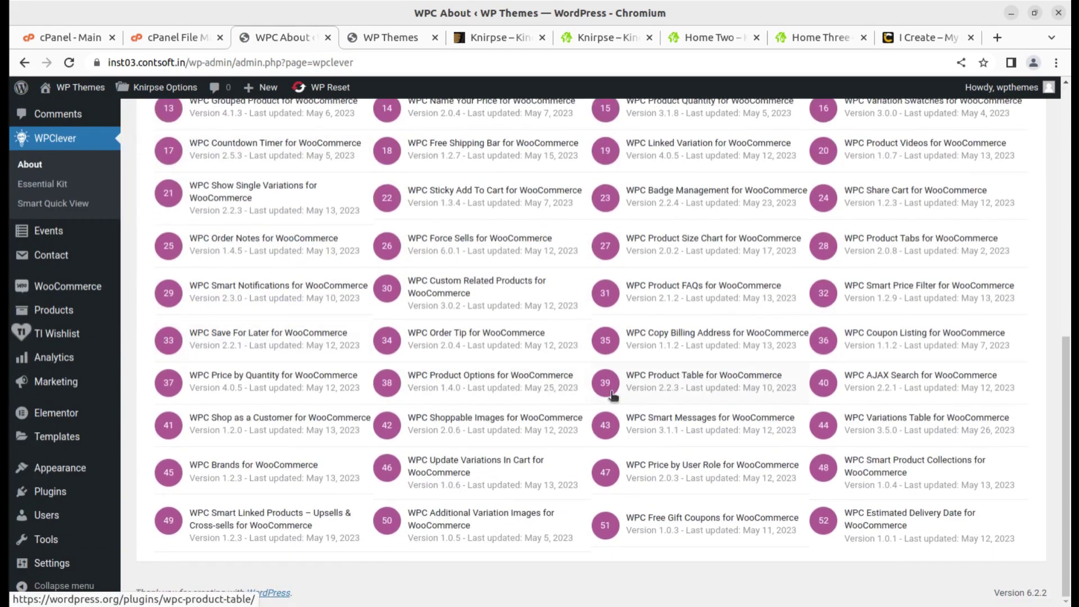
pyautogui.scroll(5, 488, 368)
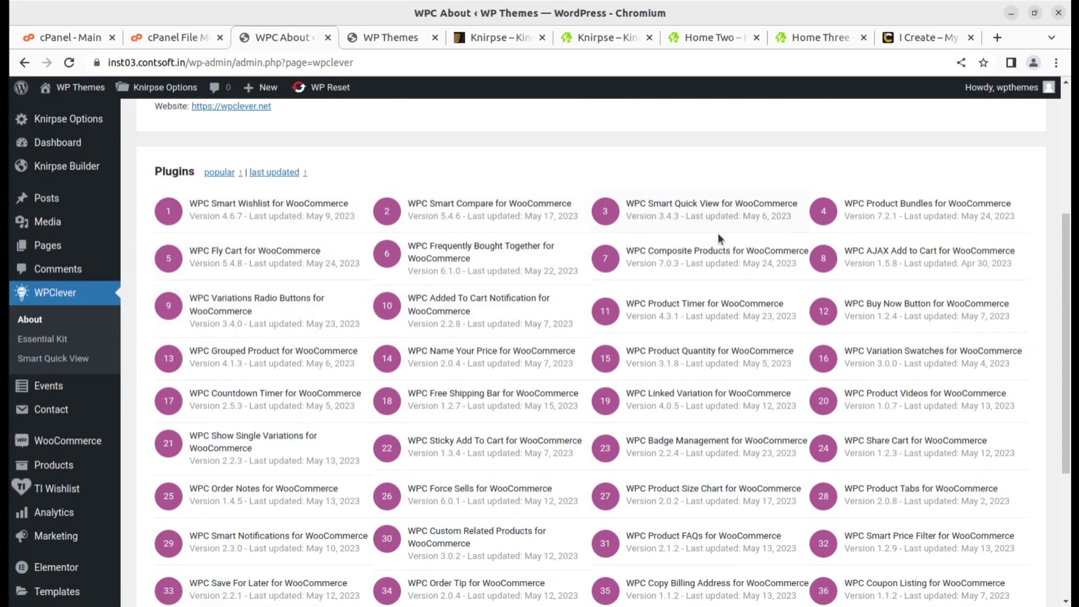
pyautogui.scroll(-5, 840, 361)
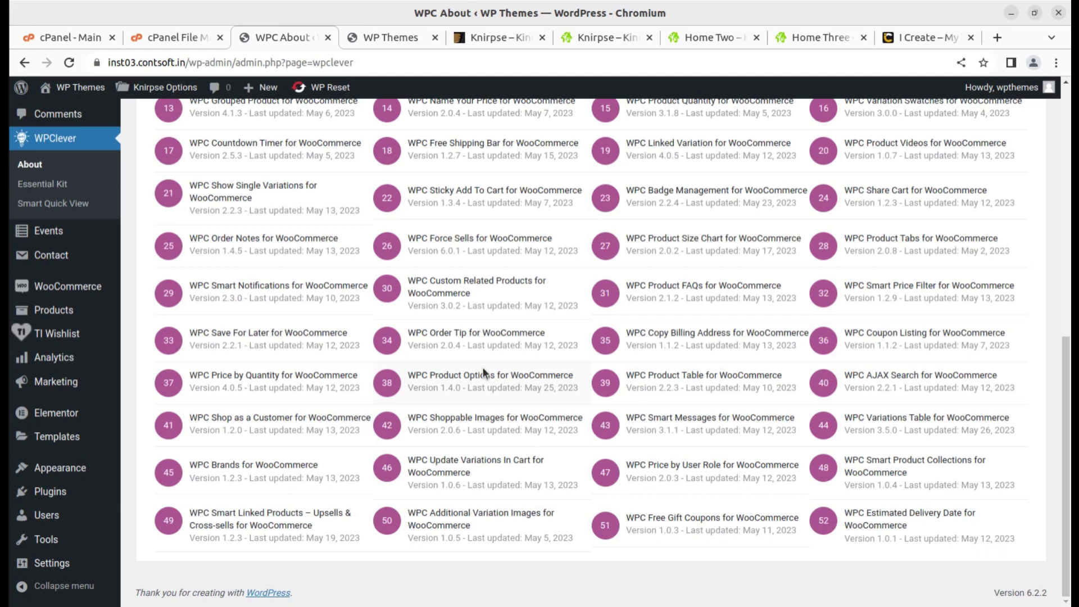
# Step: Open the Events list, view the Independent Events page in a separate browser tab, and close that tab
pyautogui.click(53, 237)
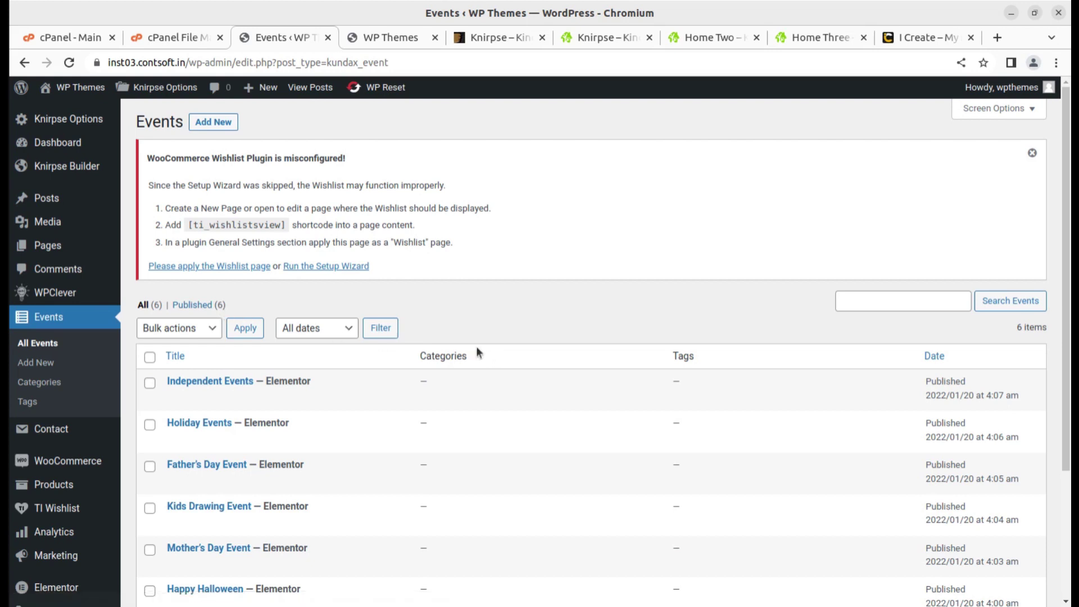
pyautogui.moveTo(292, 384)
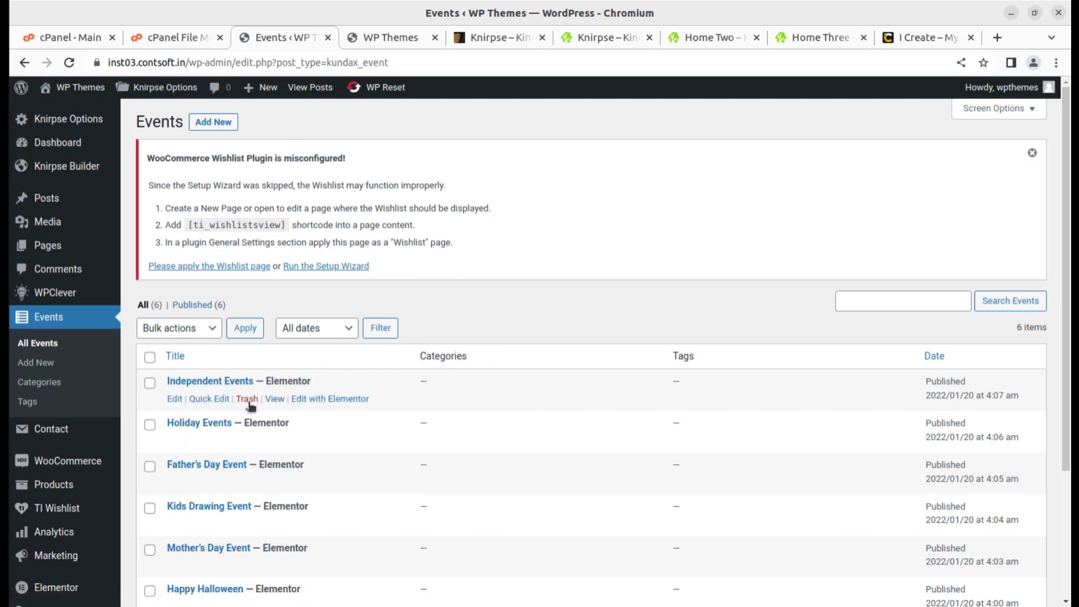
pyautogui.middleClick(274, 399)
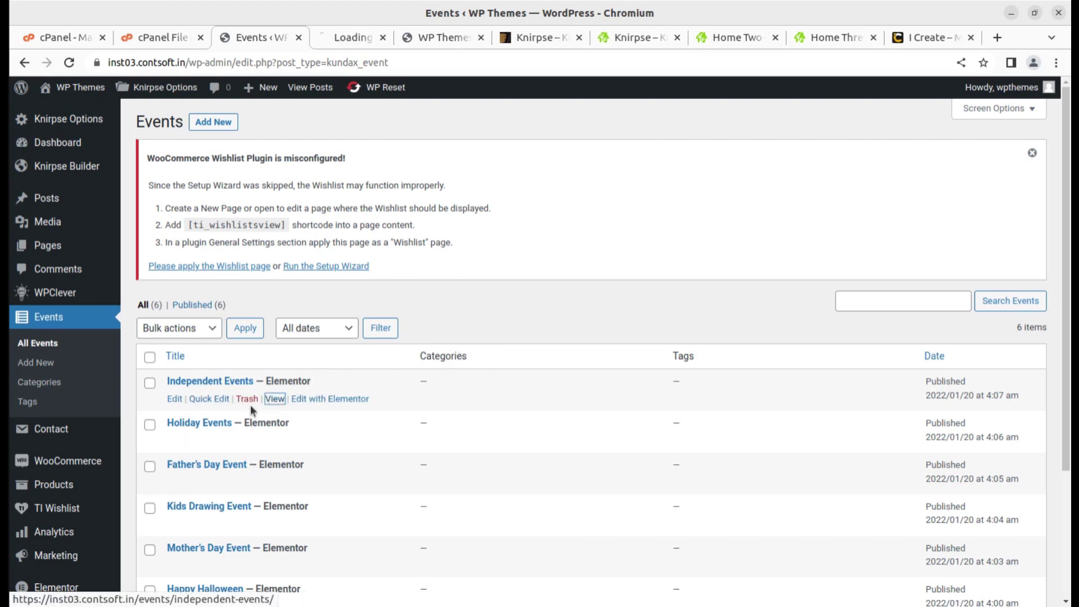
pyautogui.click(339, 42)
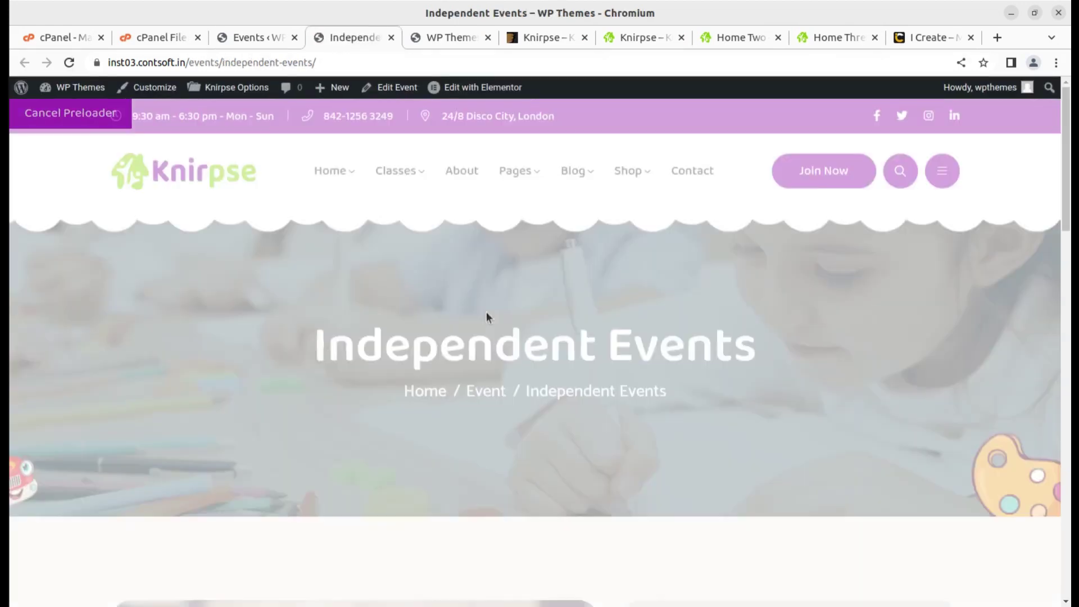
pyautogui.scroll(-10, 492, 310)
pyautogui.scroll(-3, 497, 311)
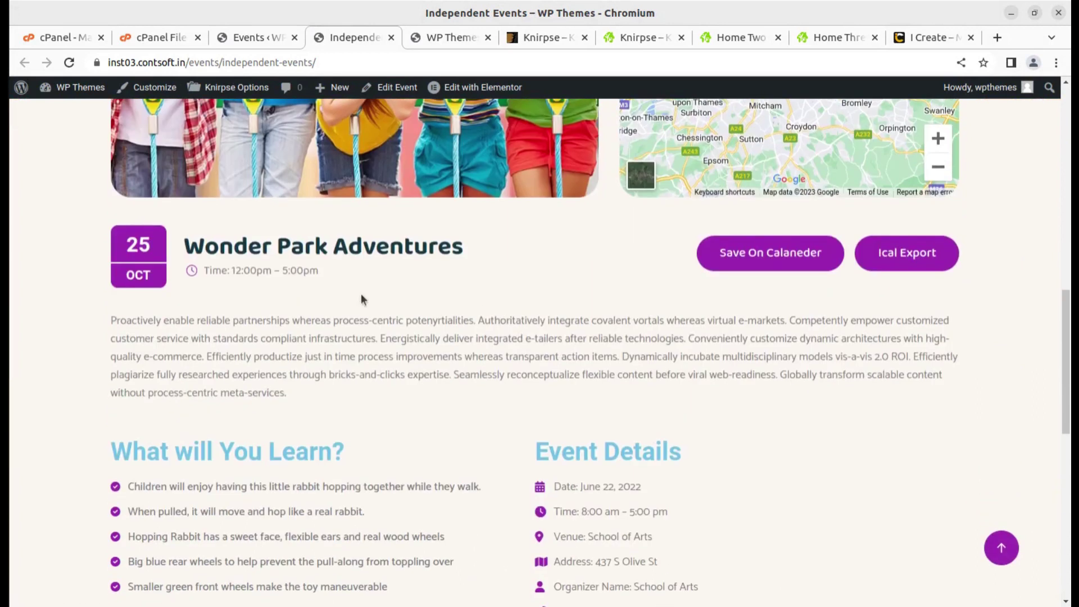
pyautogui.scroll(-7, 440, 236)
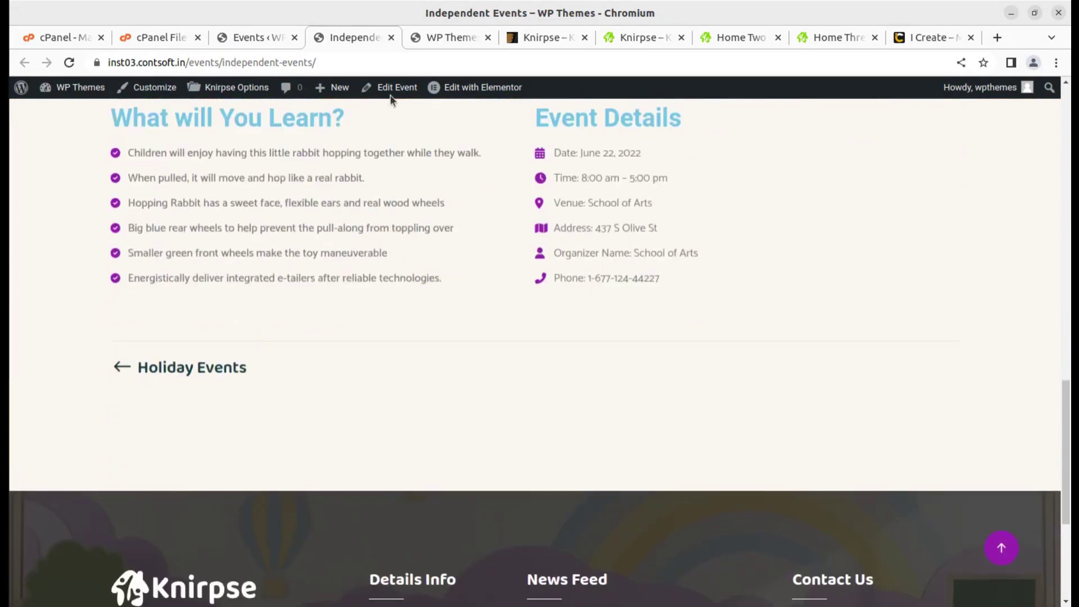
pyautogui.click(391, 38)
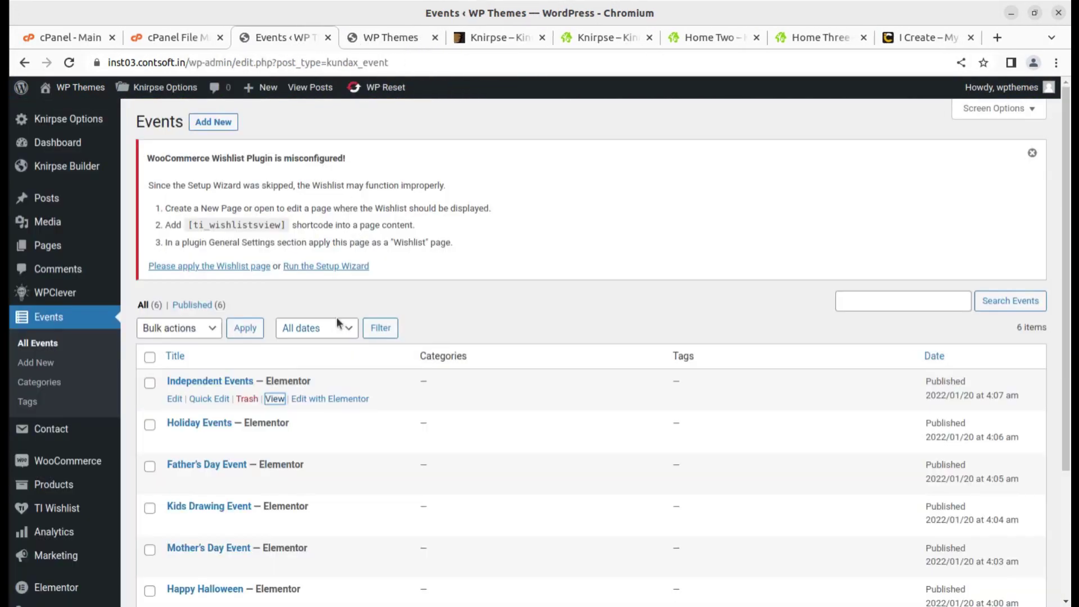
pyautogui.scroll(-3, 308, 370)
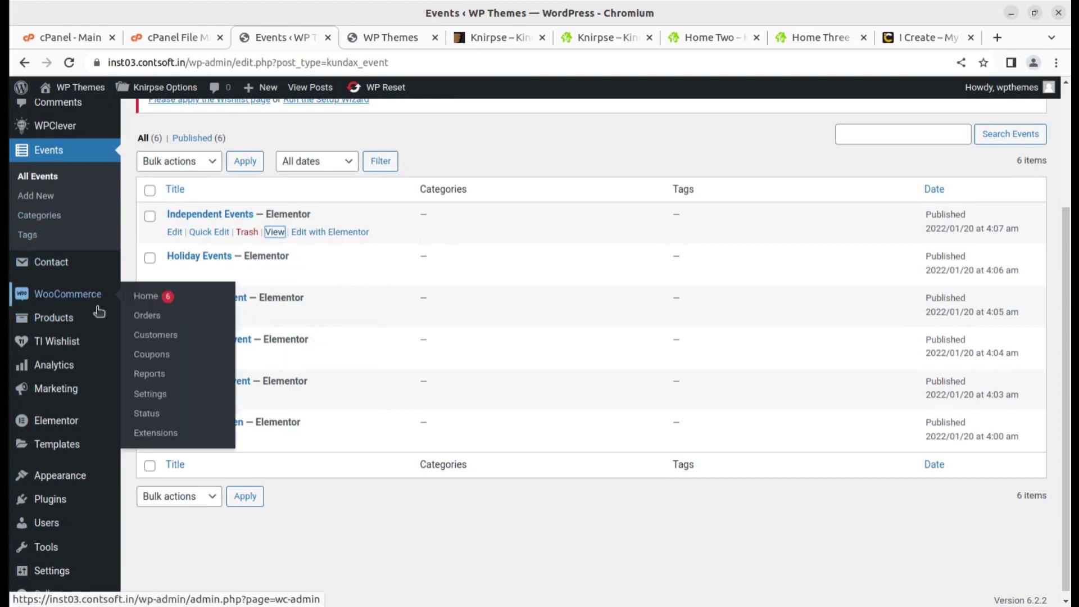
pyautogui.moveTo(63, 346)
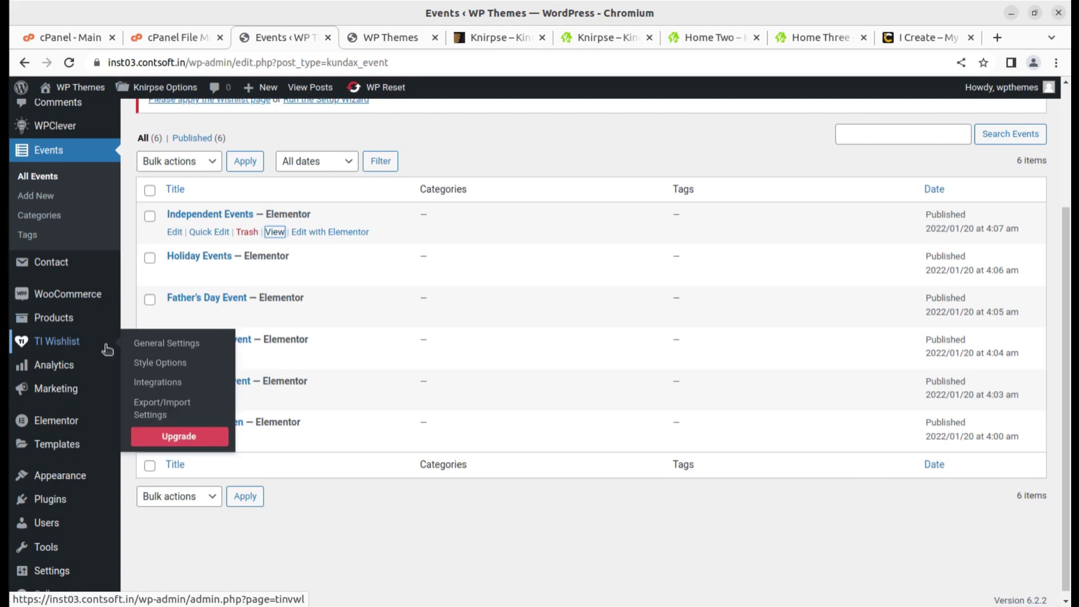
pyautogui.moveTo(75, 450)
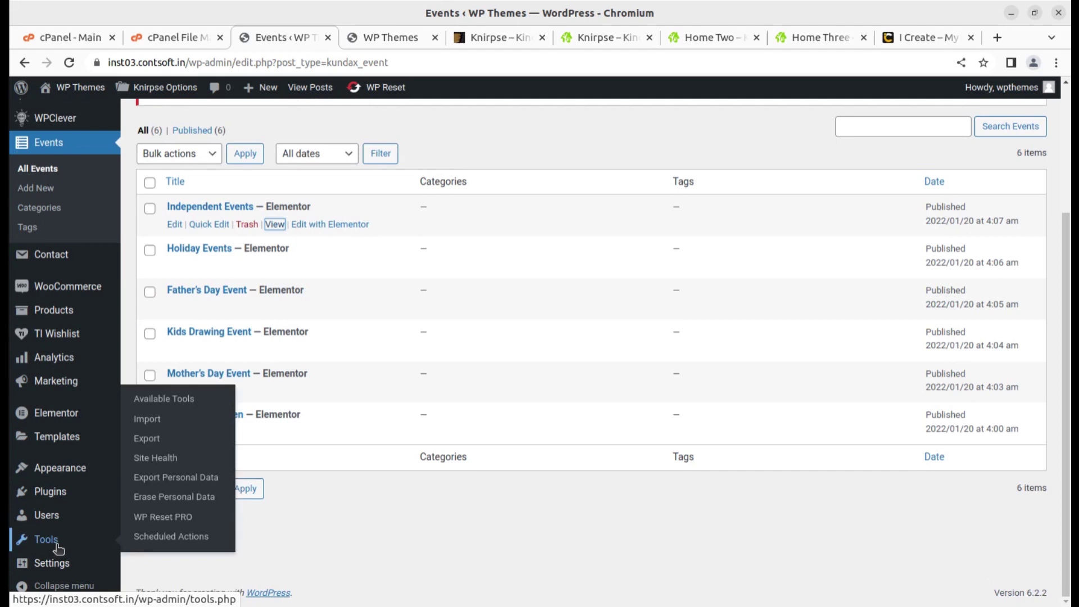
pyautogui.scroll(3, 59, 447)
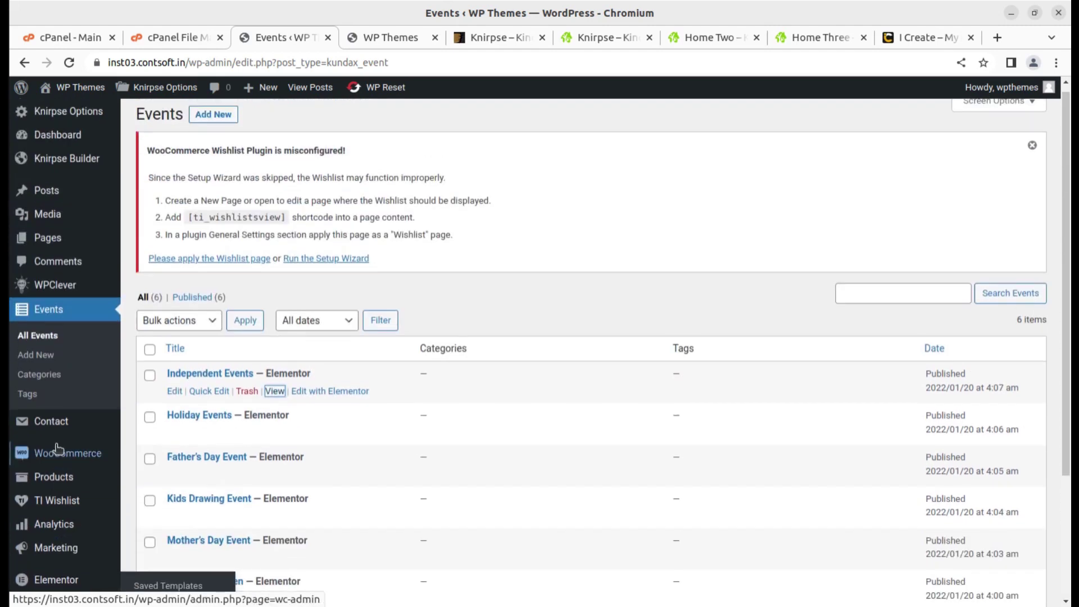
# Step: Look over the live homepage from the hero banner to the services section
pyautogui.click(399, 39)
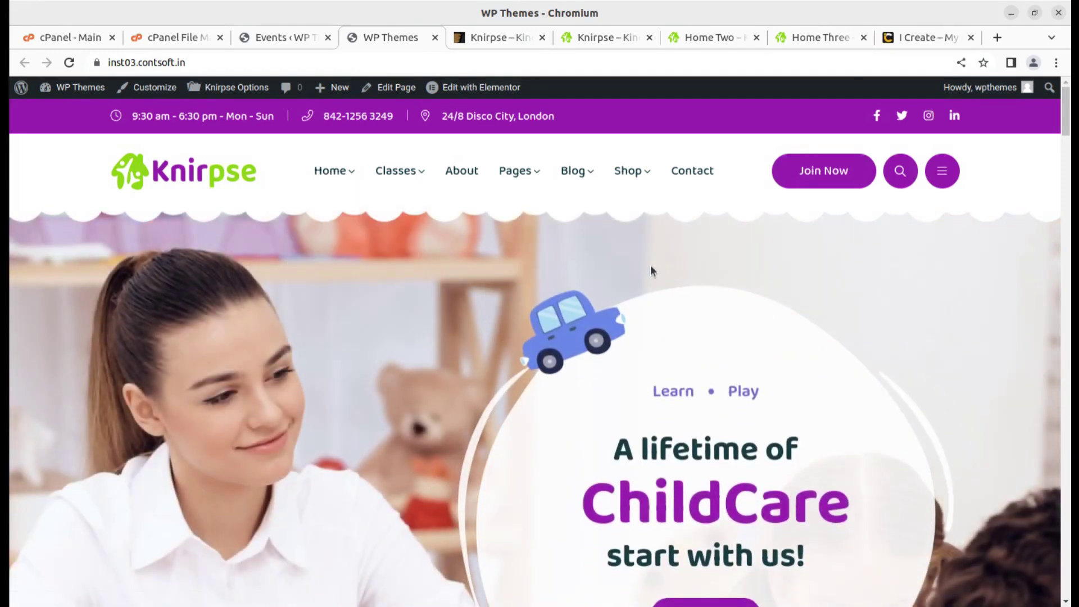
pyautogui.scroll(-3, 650, 264)
pyautogui.scroll(-6, 544, 177)
pyautogui.scroll(-5, 544, 183)
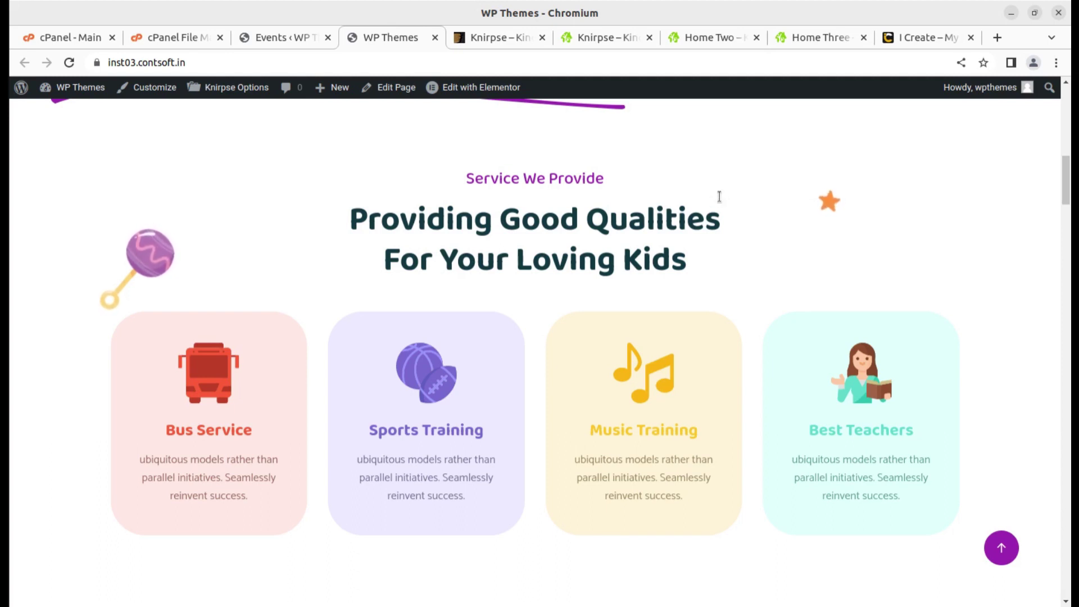
pyautogui.scroll(5, 719, 197)
# Step: Open the homepage in the Elementor editor, dismissing the What's New announcements, and select its Kundax Banner slider for editing
pyautogui.click(477, 88)
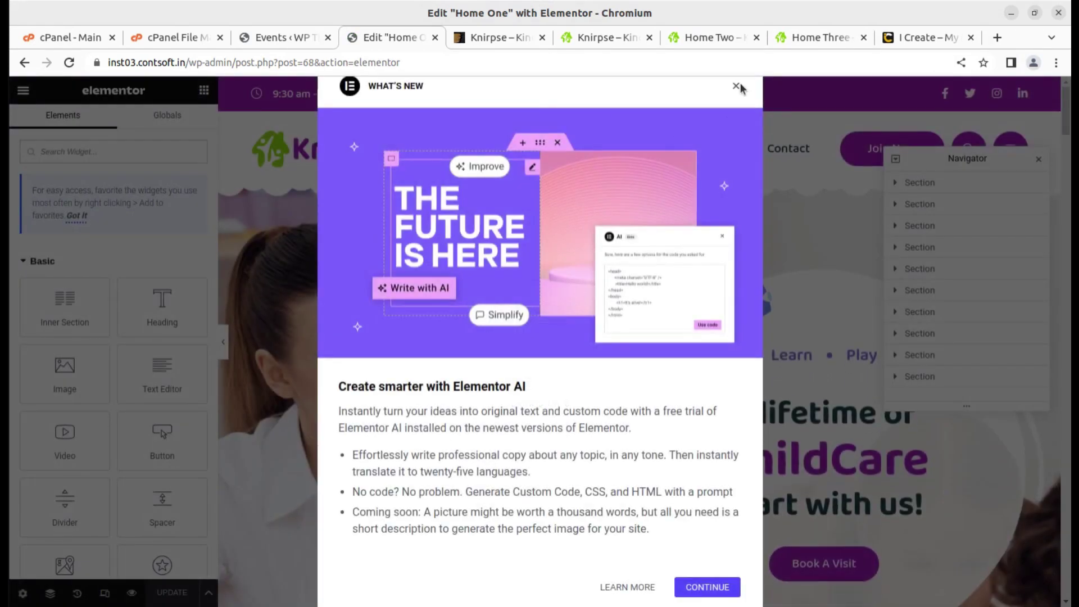
pyautogui.click(737, 88)
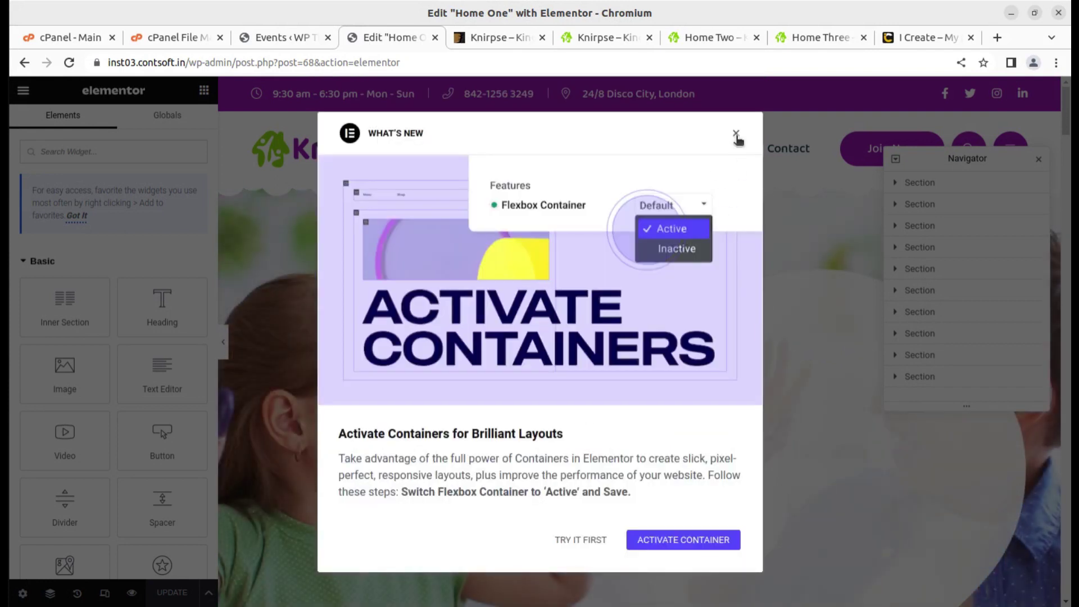
pyautogui.click(737, 135)
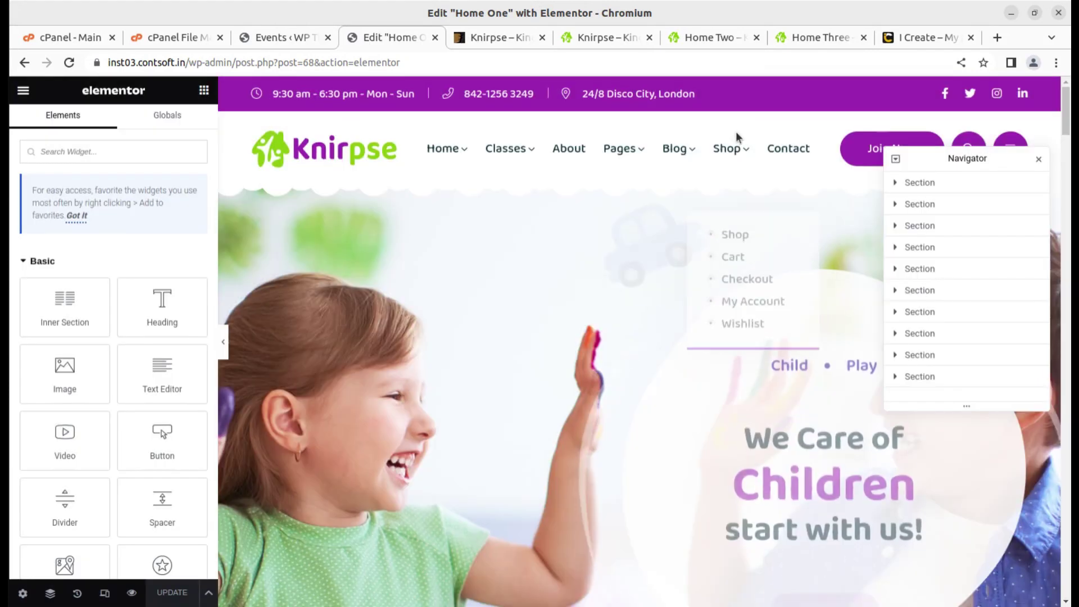
pyautogui.click(469, 332)
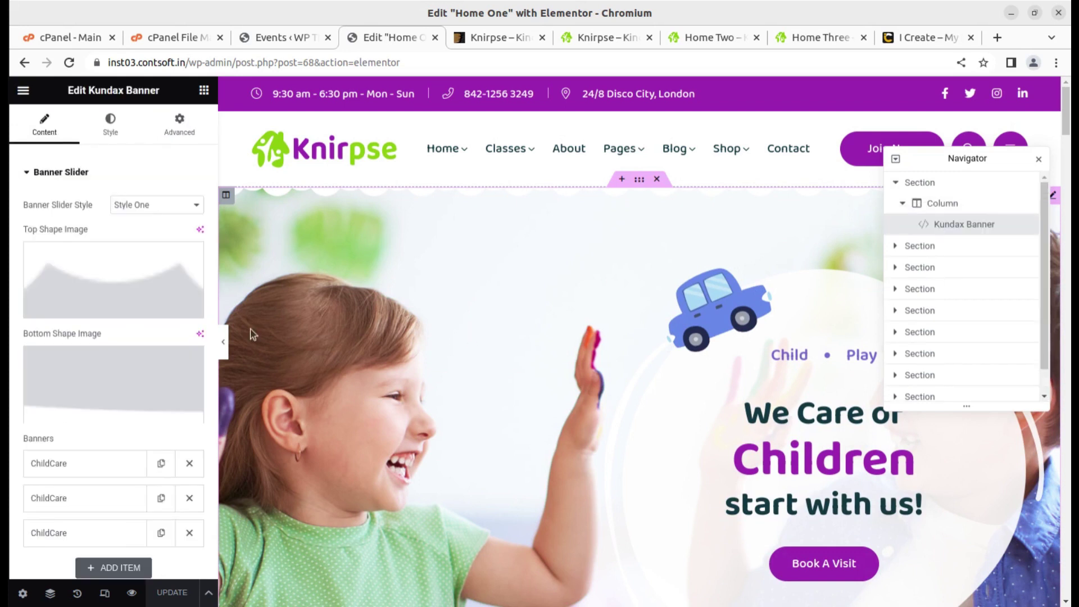
pyautogui.scroll(-3, 531, 349)
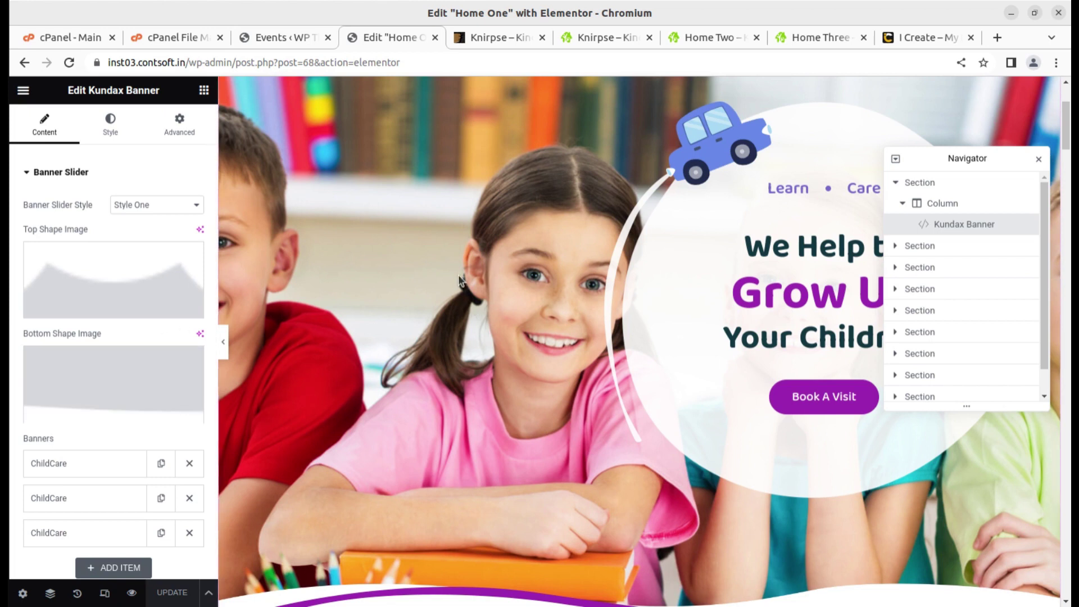
# Step: Inspect the banner slider's shape images and the first ChildCare banner's image fields, closing the media choosers without selecting a file
pyautogui.click(126, 279)
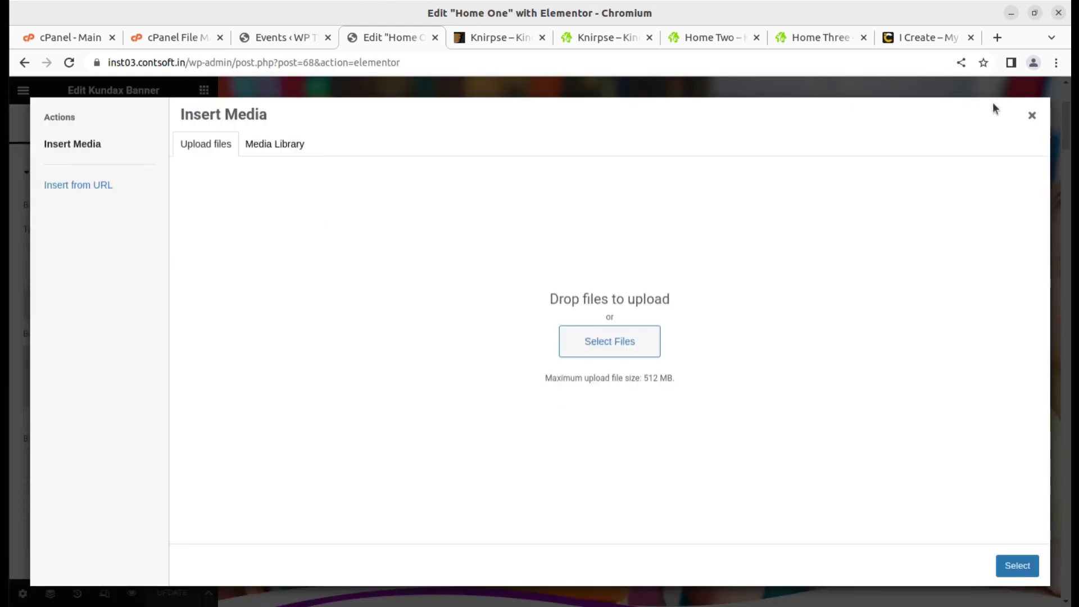
pyautogui.click(1033, 116)
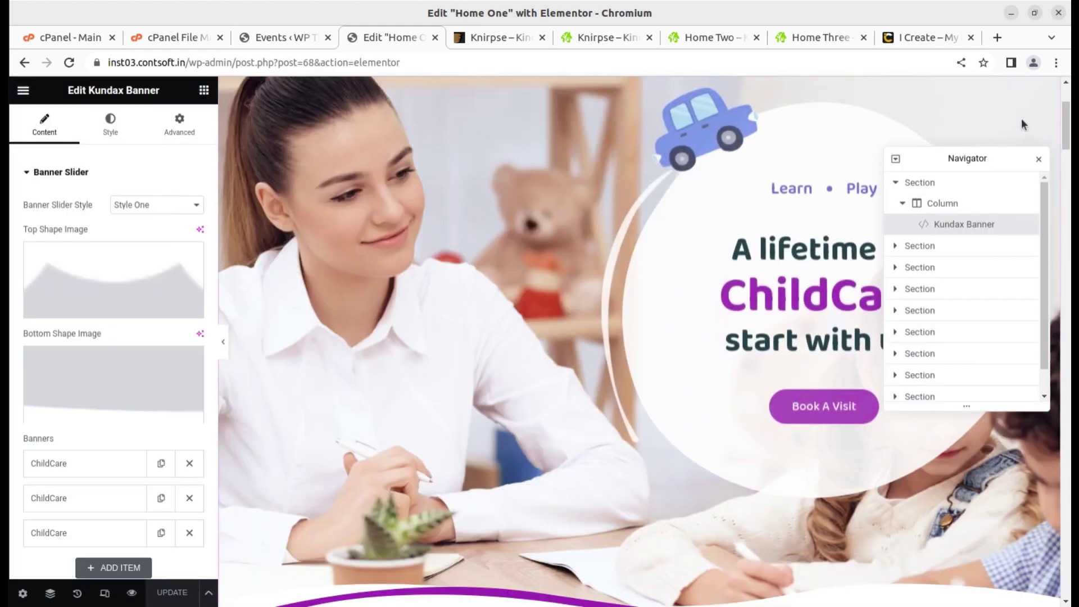
pyautogui.scroll(-1, 156, 382)
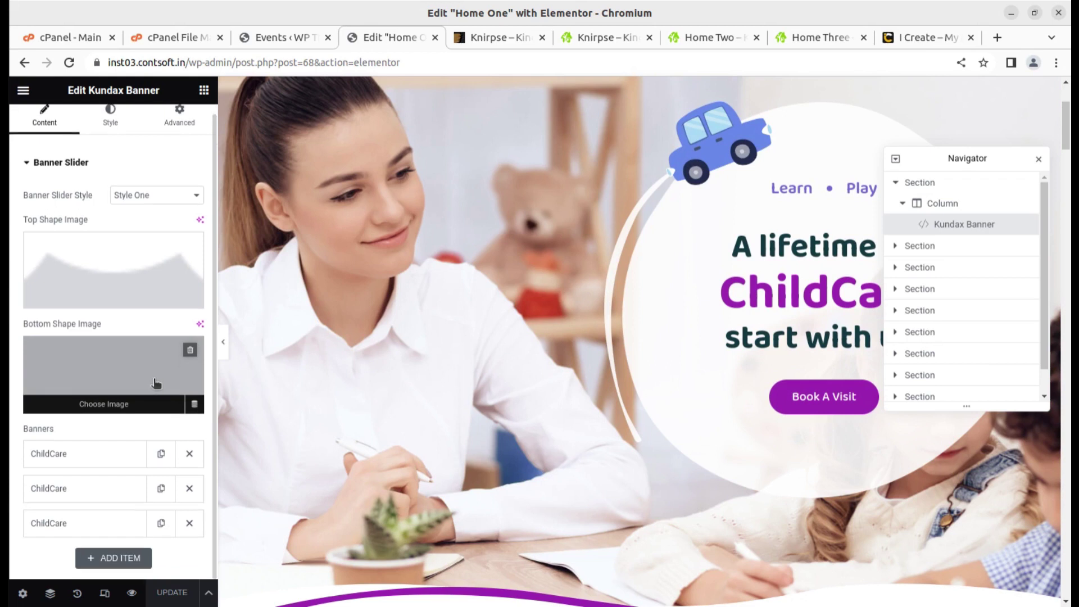
pyautogui.click(57, 458)
pyautogui.scroll(-2, 128, 439)
pyautogui.scroll(-3, 129, 439)
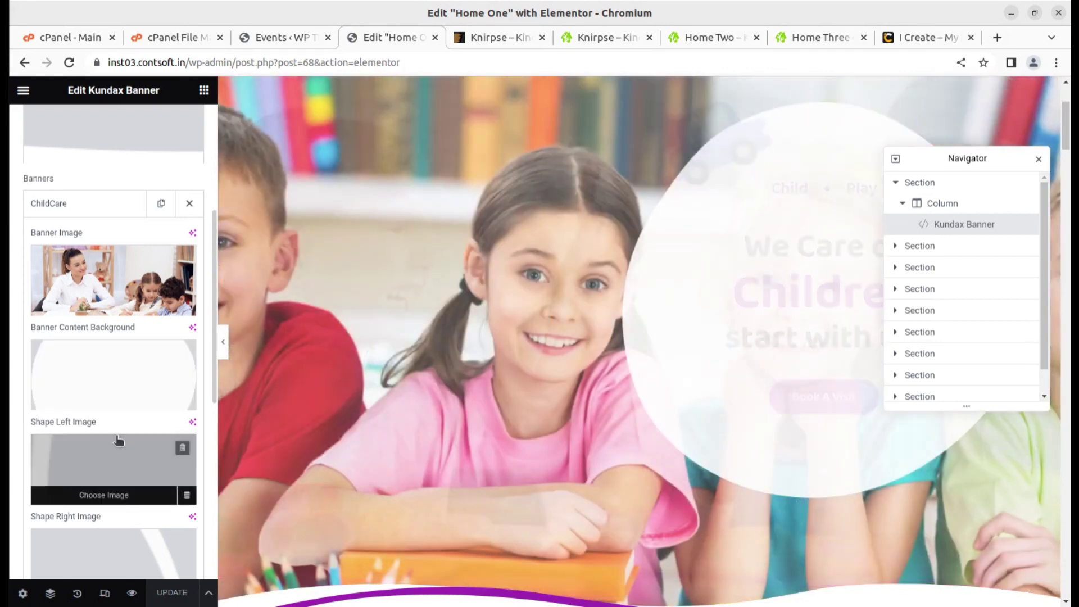
pyautogui.scroll(-3, 106, 450)
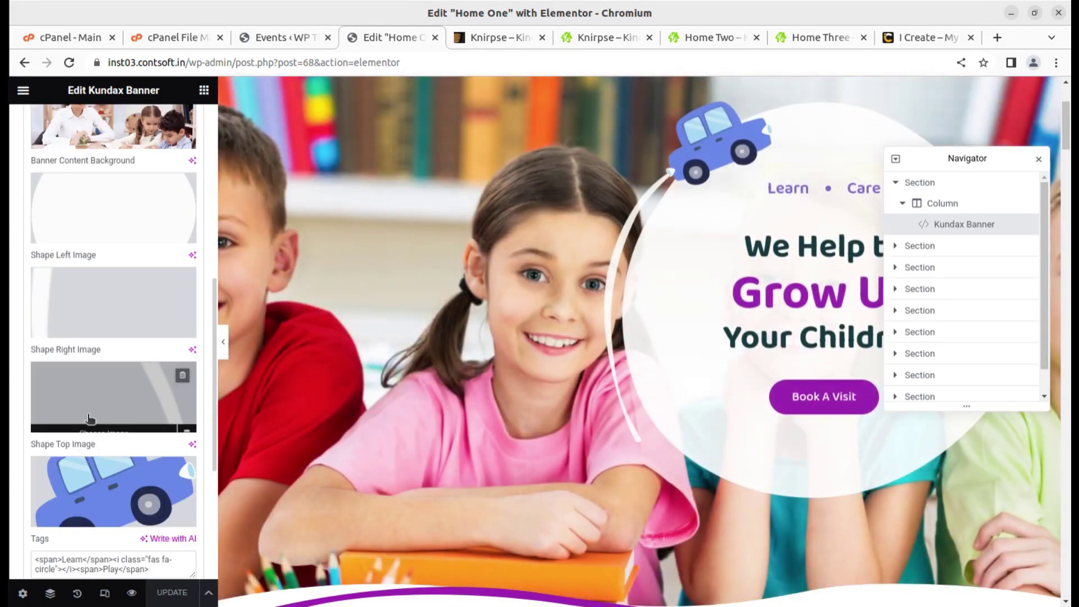
pyautogui.click(94, 505)
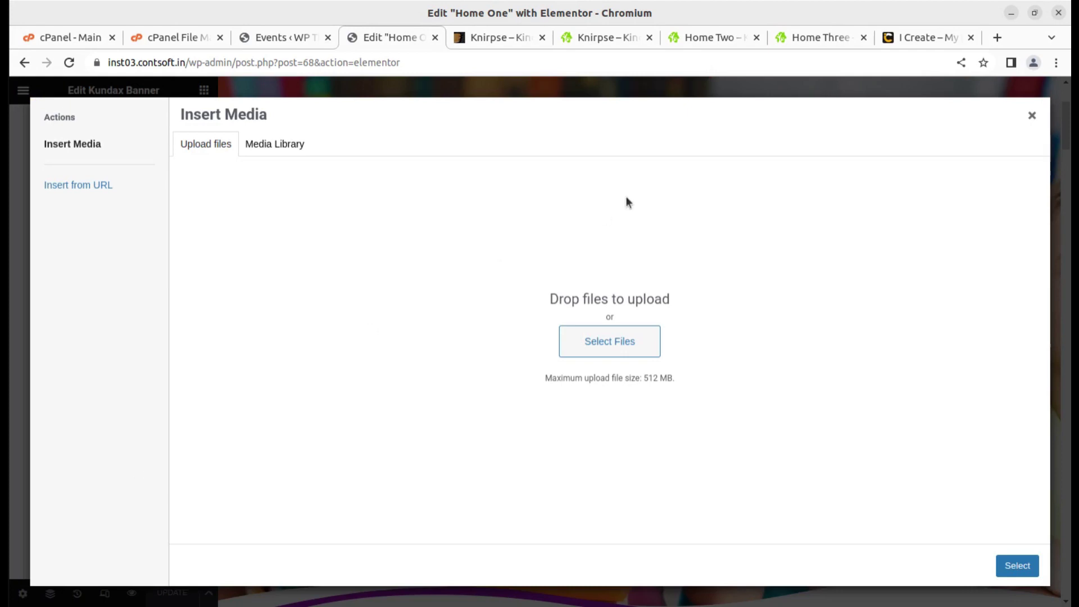
pyautogui.click(1032, 116)
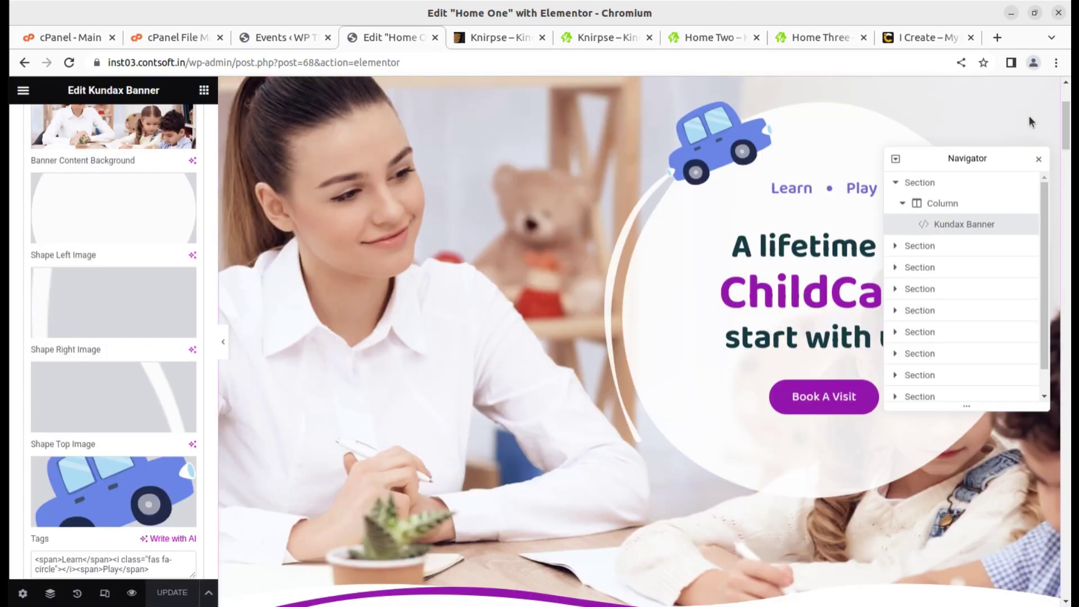
# Step: Look over the hero banner and services section in the page preview, and open the editing history
pyautogui.scroll(-3, 427, 286)
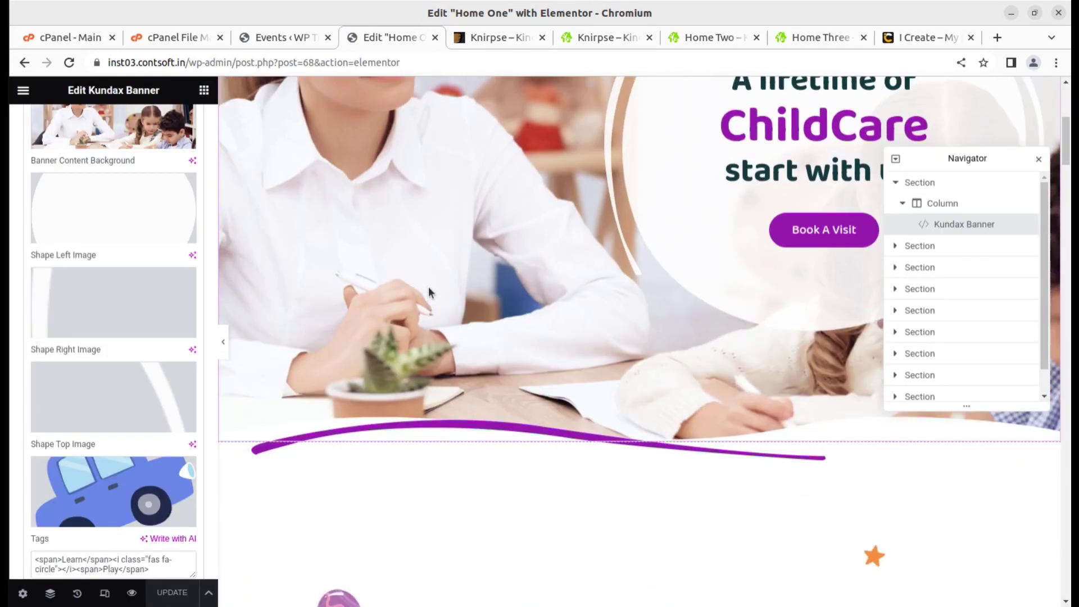
pyautogui.scroll(3, 683, 212)
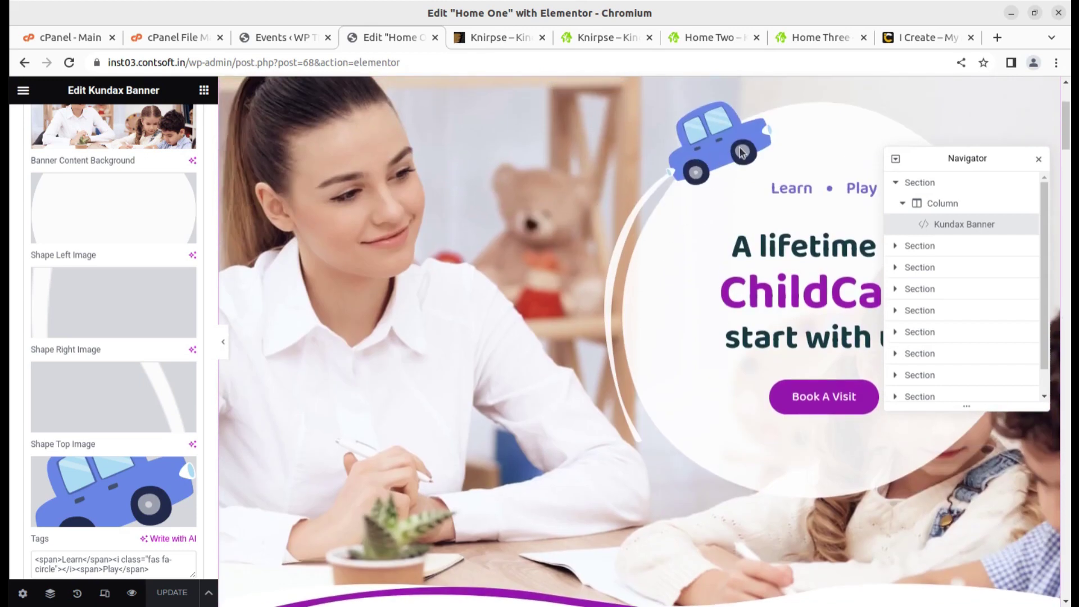
pyautogui.scroll(-4, 497, 365)
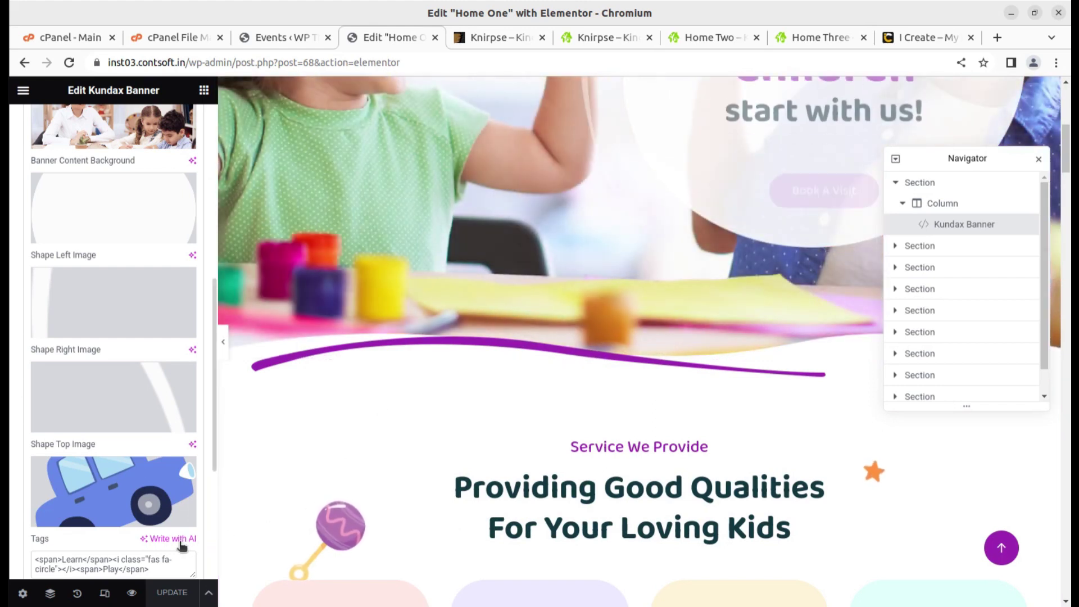
pyautogui.scroll(-1, 501, 344)
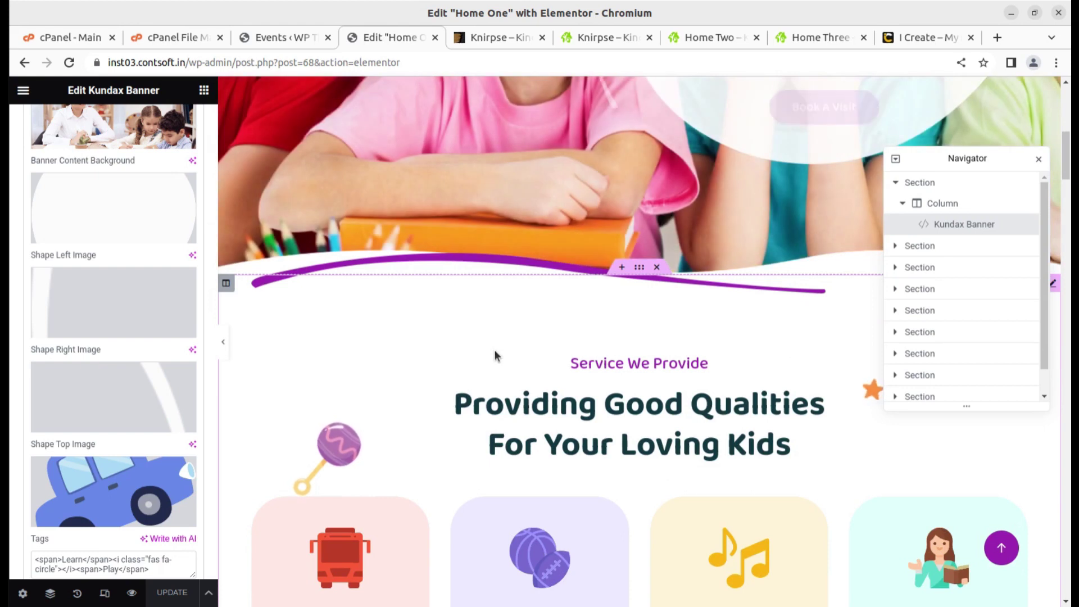
pyautogui.scroll(-2, 429, 319)
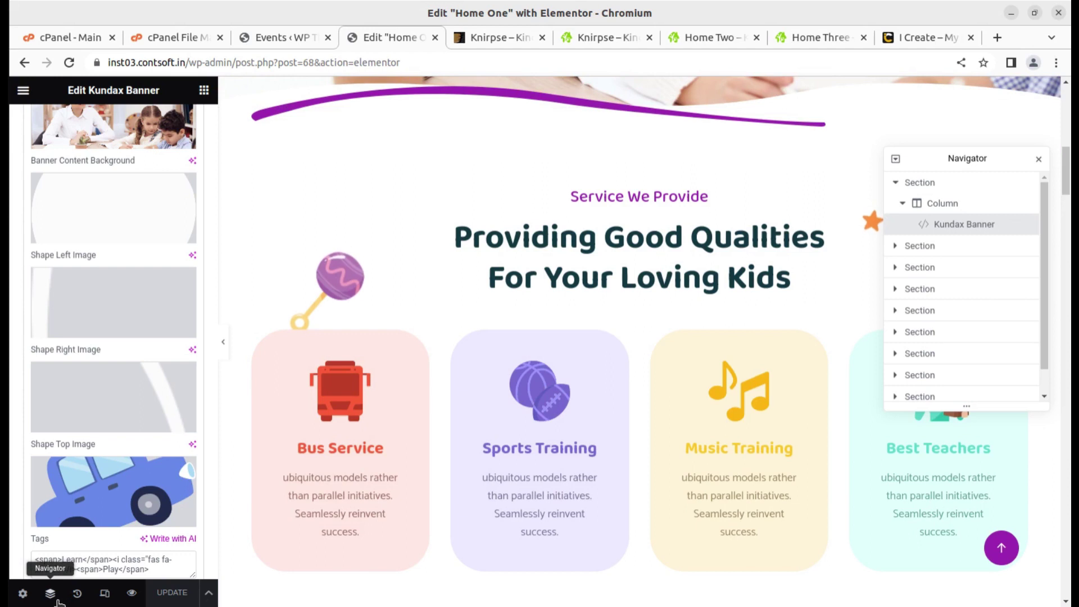
pyautogui.click(77, 594)
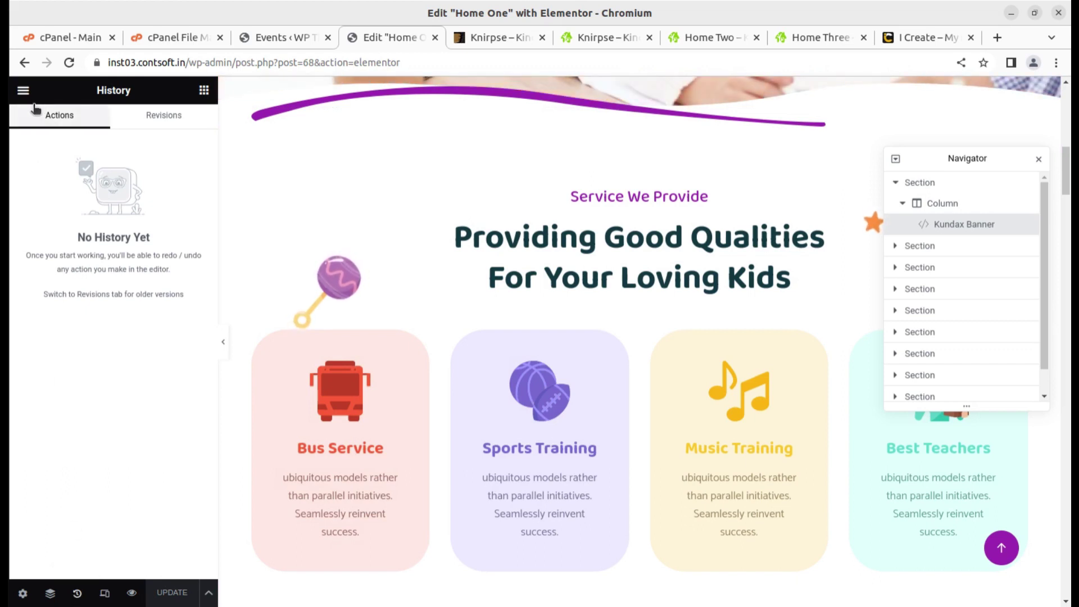
# Step: Select the Kundax About Us widget for editing and look over the page from there to the counters section
pyautogui.scroll(-5, 503, 291)
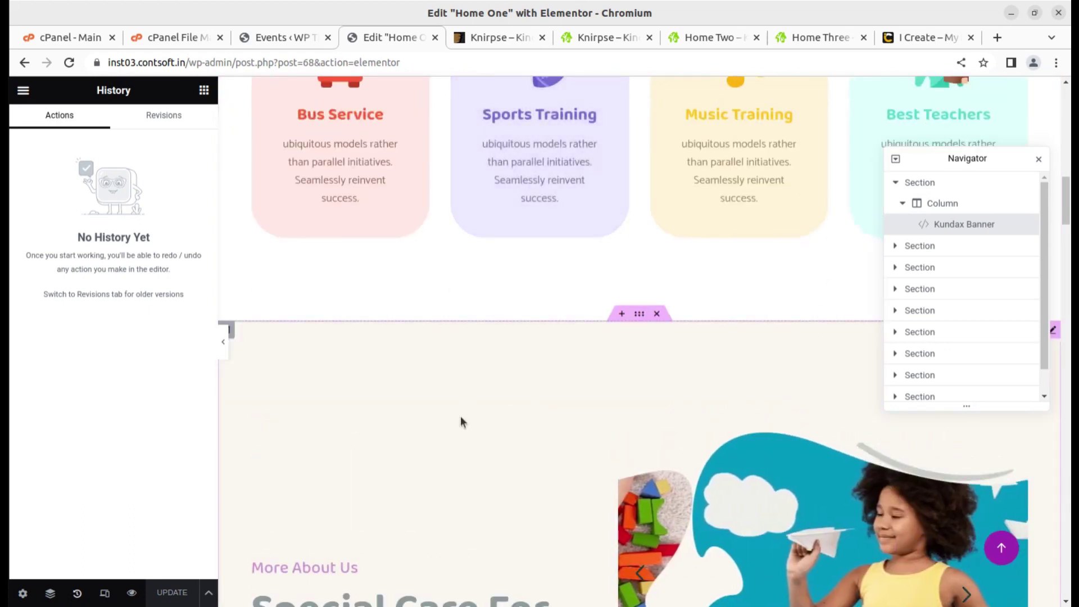
pyautogui.click(499, 506)
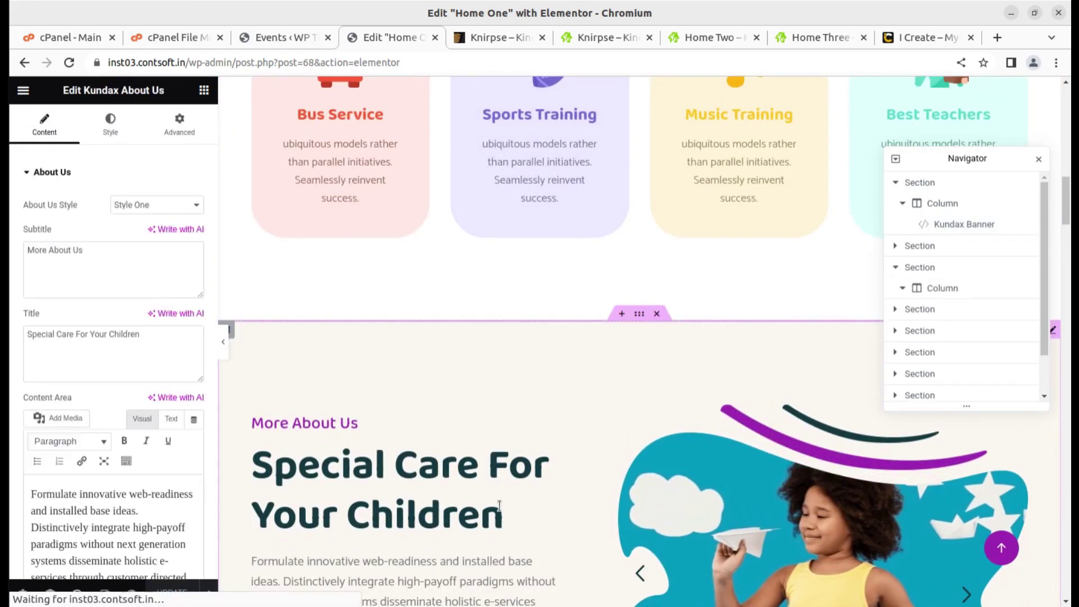
pyautogui.scroll(-3, 546, 441)
pyautogui.scroll(-6, 458, 450)
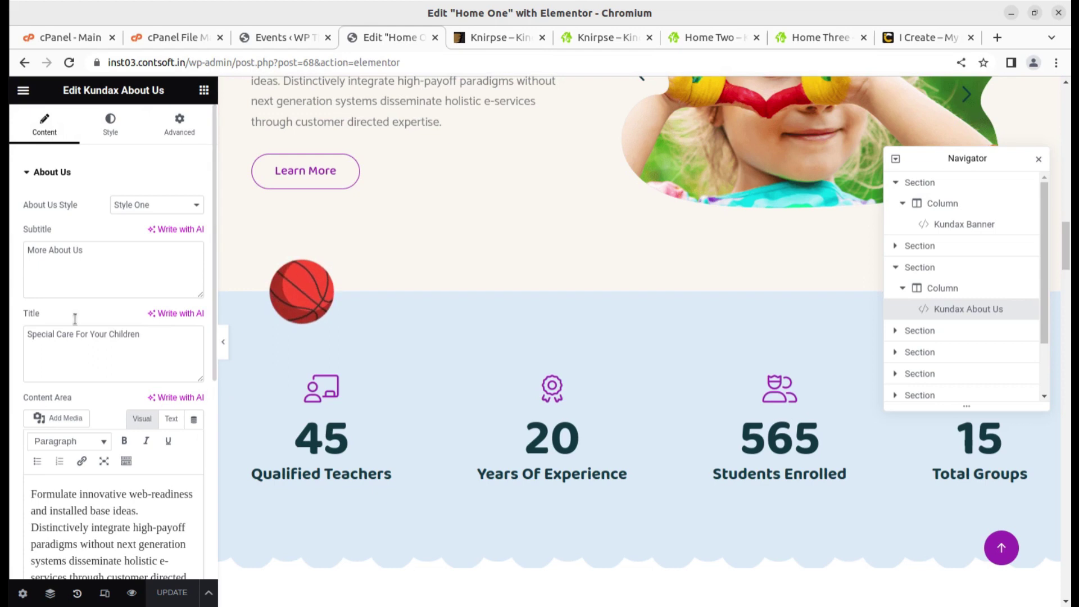
# Step: Exit the Elementor editor, deferring the choice of exit destination
pyautogui.click(21, 88)
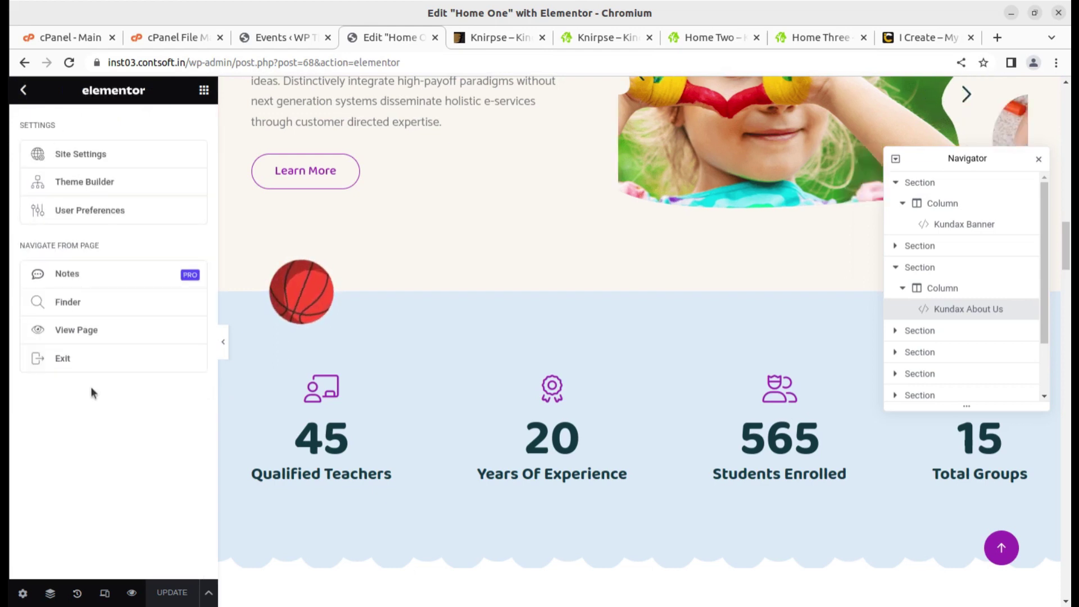
pyautogui.click(63, 359)
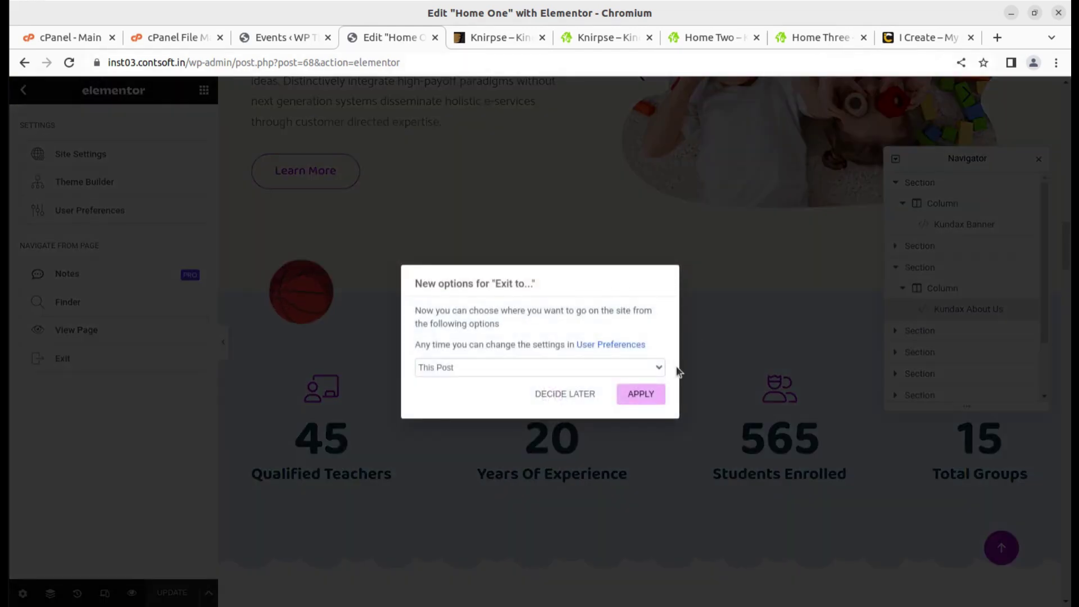
pyautogui.click(544, 403)
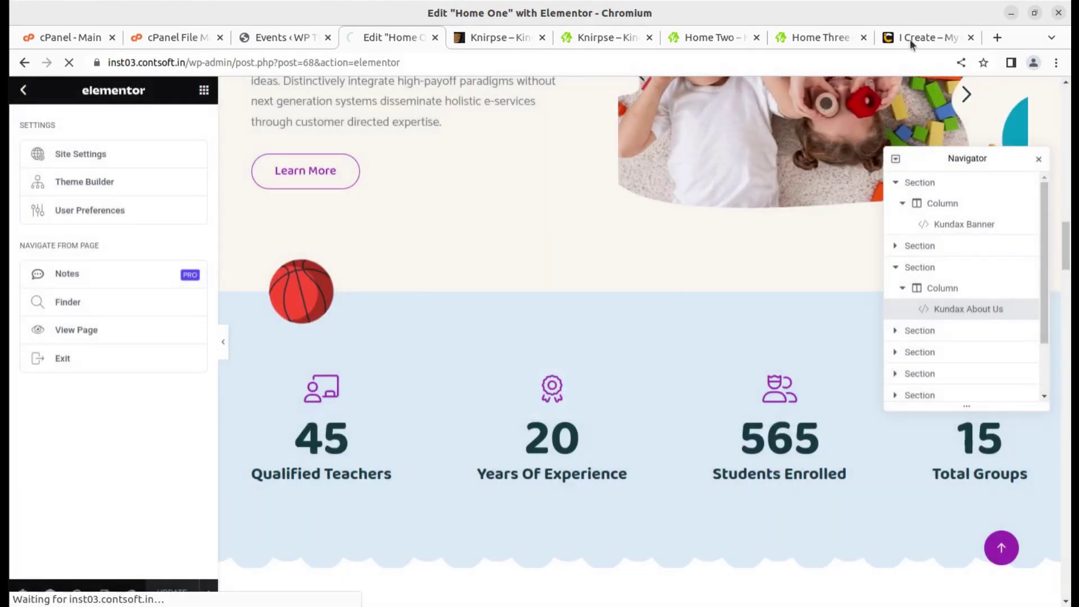
# Step: Examine the i-Create website's three project options: Create at Own, Create with Mentor and Get it Created
pyautogui.click(910, 38)
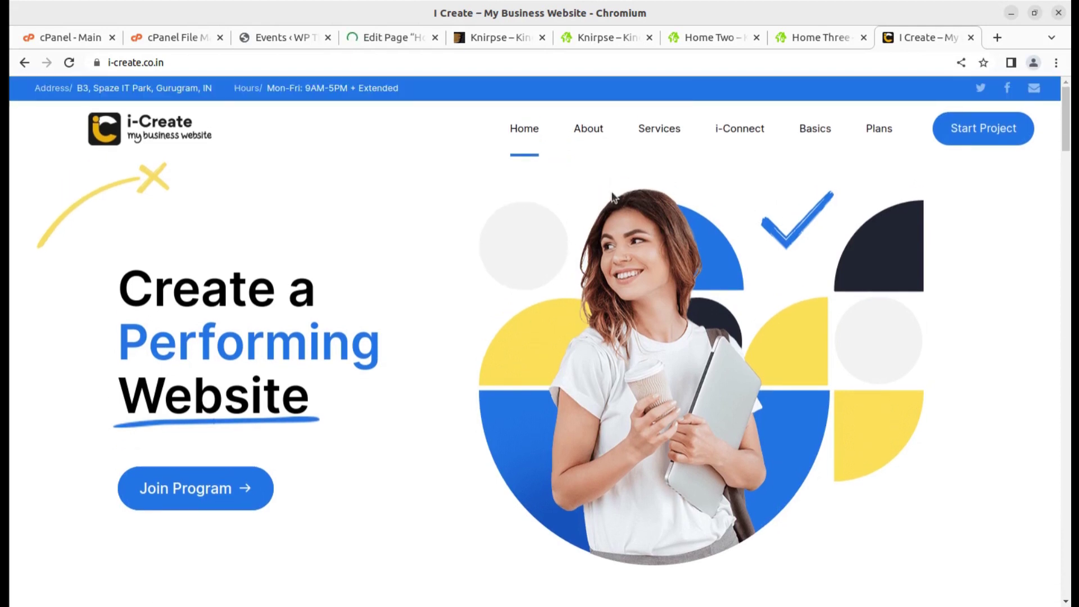
pyautogui.scroll(-6, 583, 518)
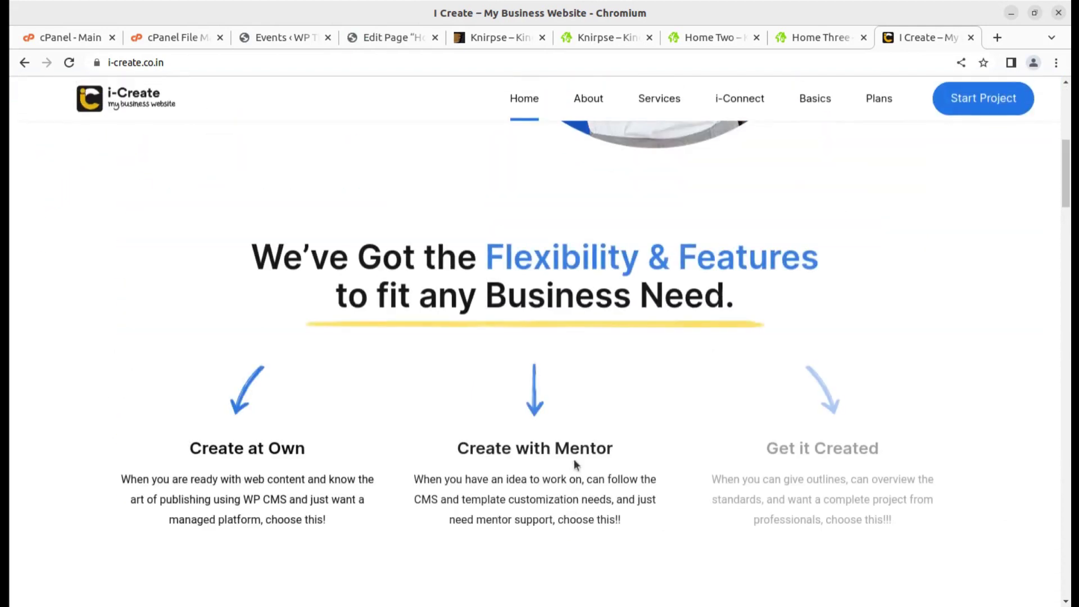
pyautogui.moveTo(459, 450); pyautogui.dragTo(626, 455)
pyautogui.moveTo(190, 449); pyautogui.dragTo(332, 454)
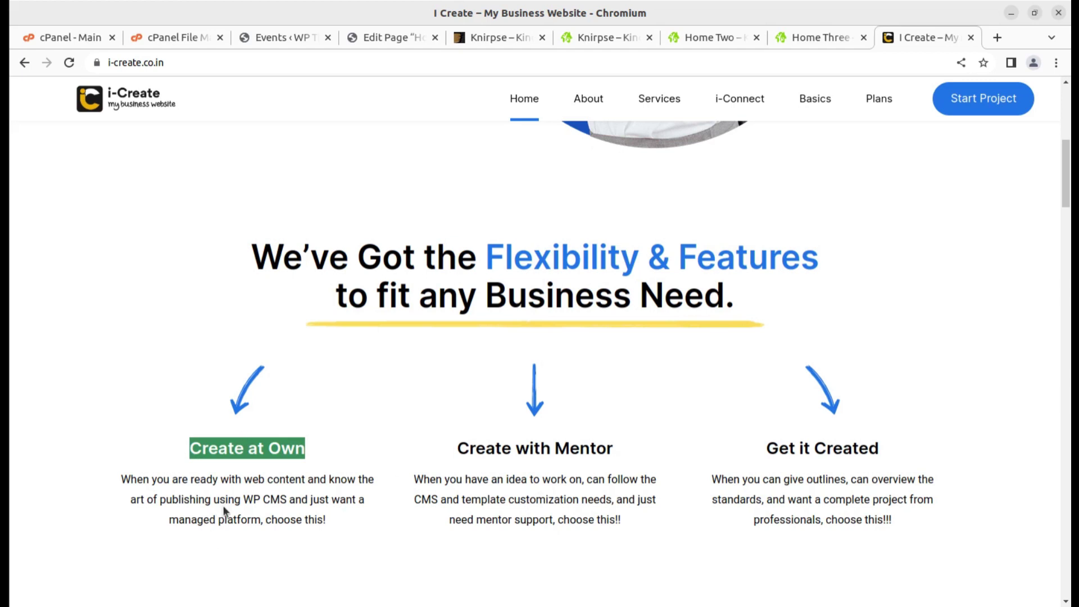
pyautogui.scroll(-3, 243, 416)
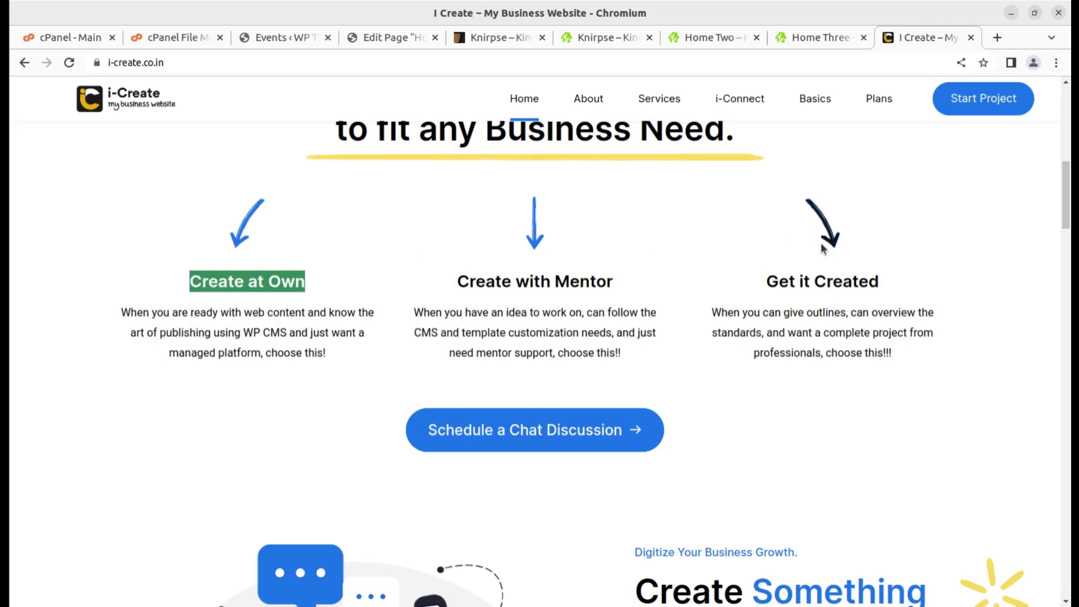
pyautogui.moveTo(766, 283); pyautogui.dragTo(877, 278)
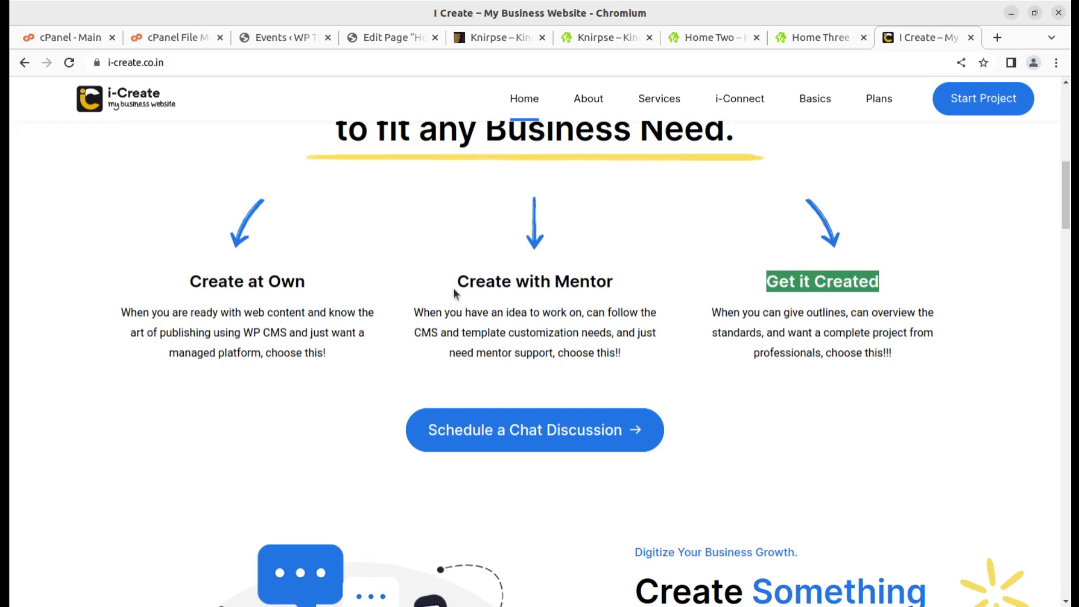
pyautogui.scroll(5, 455, 293)
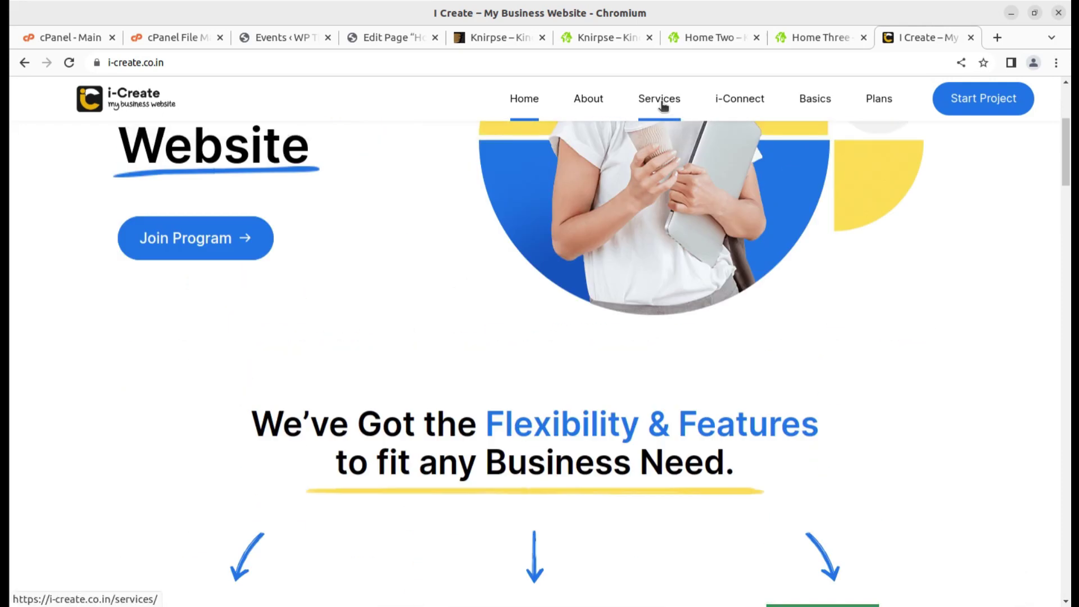
pyautogui.moveTo(730, 107)
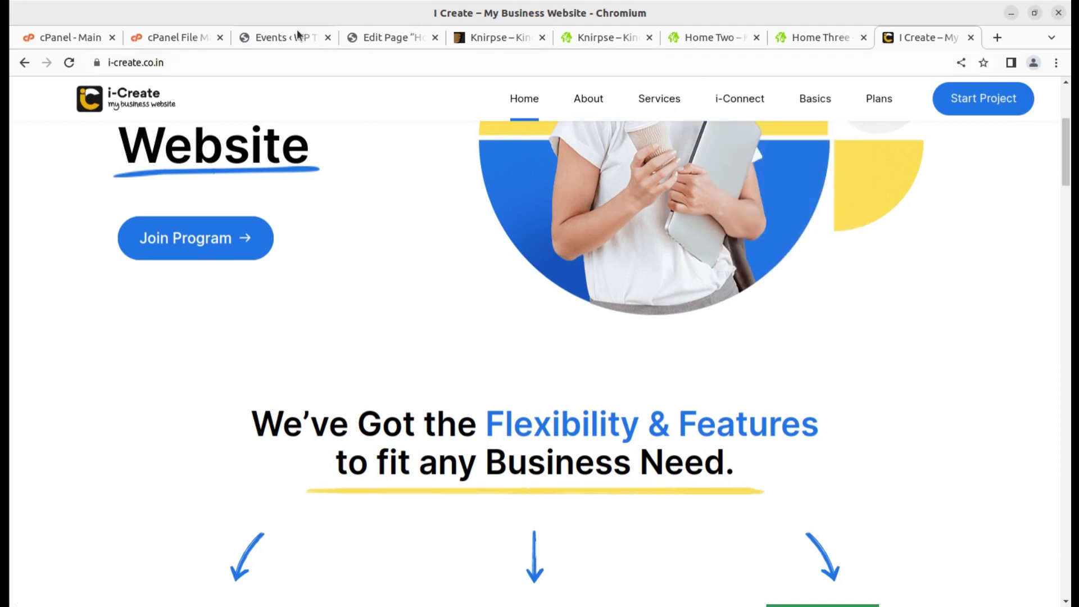
# Step: Leave the Home One page editor for the live WP Themes homepage and look over its header and hero banner
pyautogui.click(272, 33)
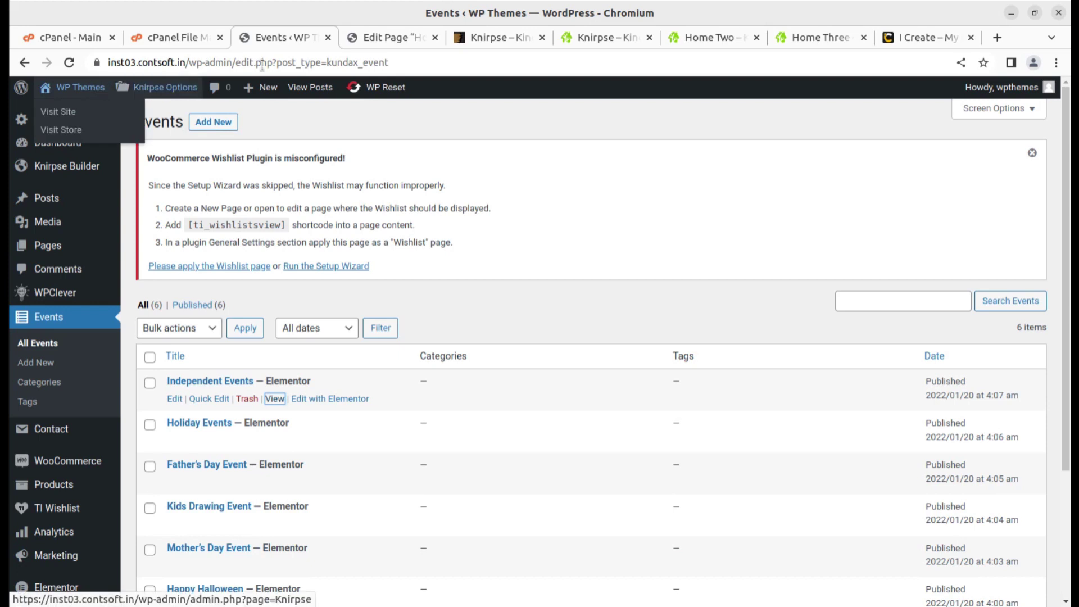
pyautogui.click(394, 37)
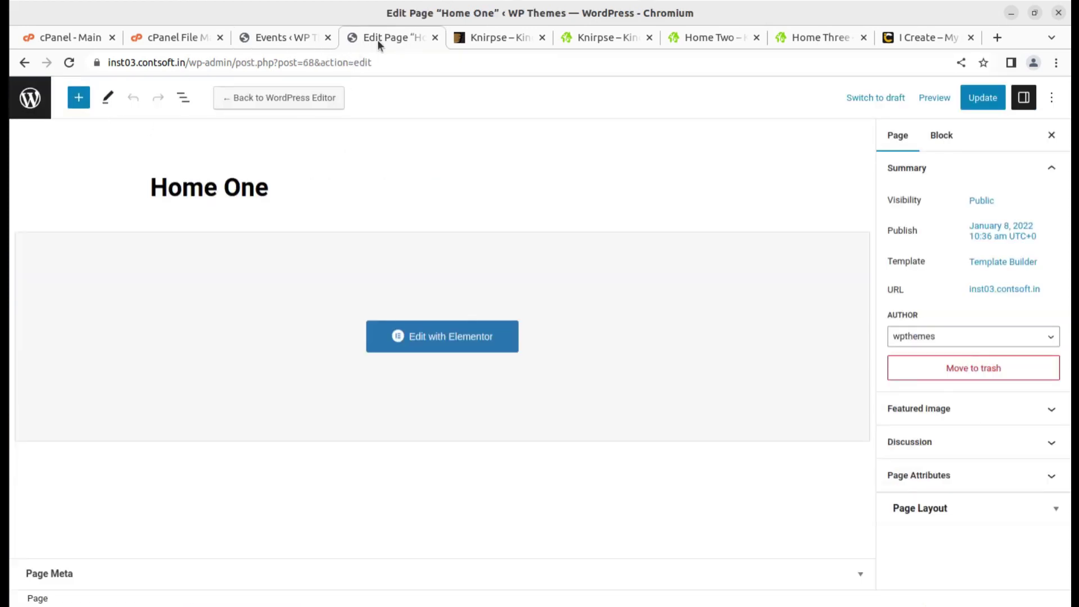
pyautogui.click(26, 102)
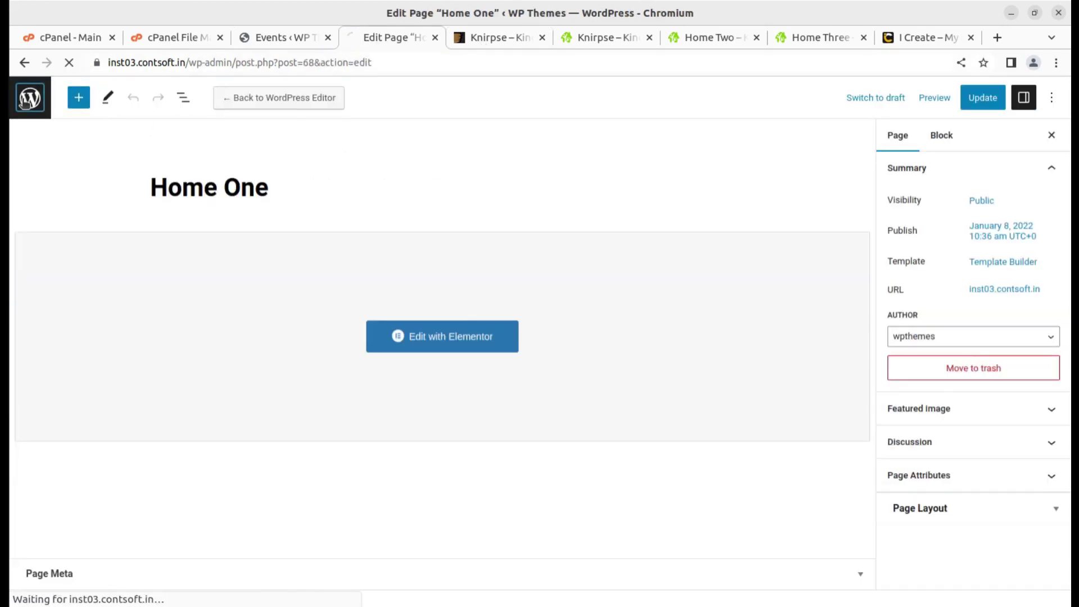
pyautogui.moveTo(68, 89)
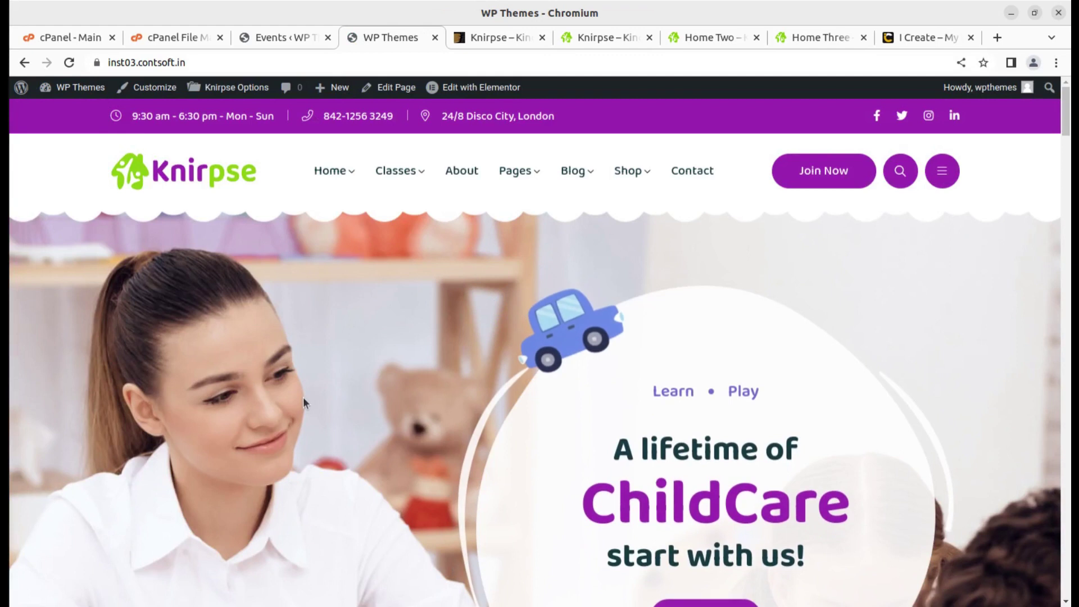
pyautogui.scroll(-5, 548, 430)
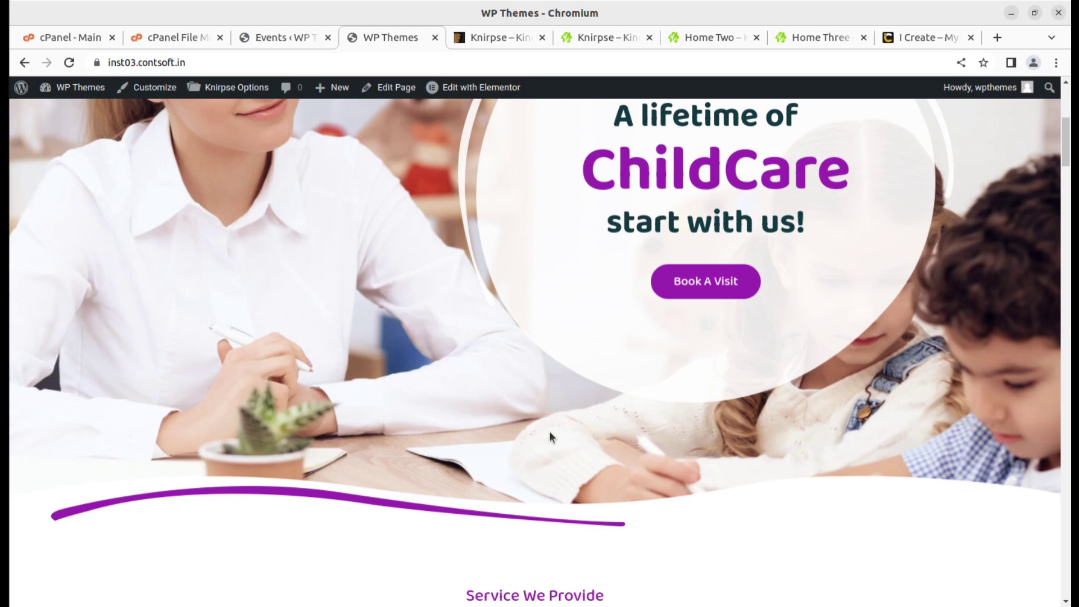
pyautogui.scroll(4, 484, 426)
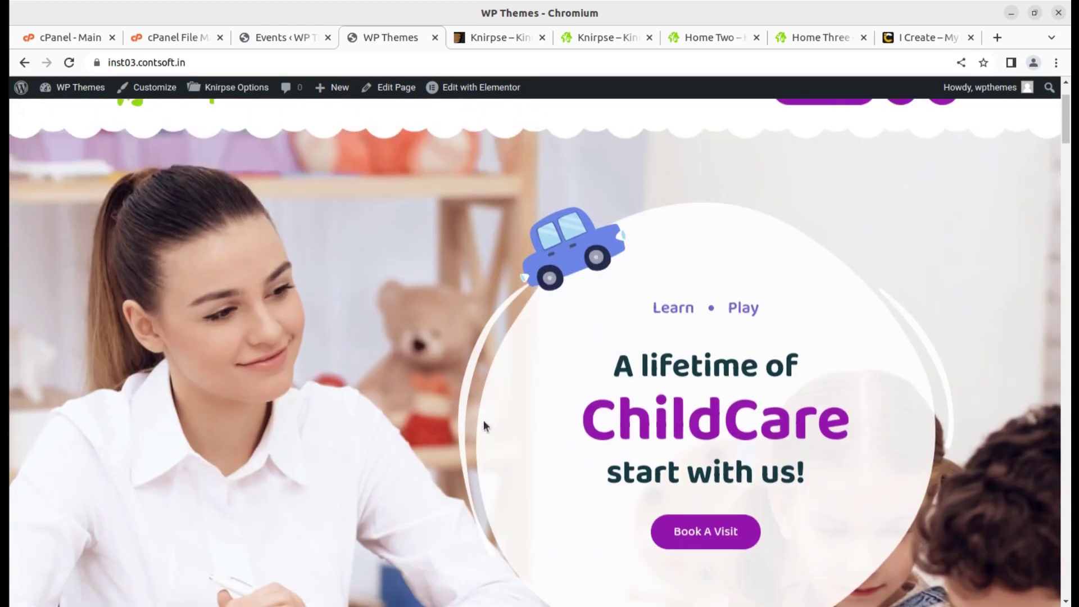
pyautogui.scroll(2, 485, 425)
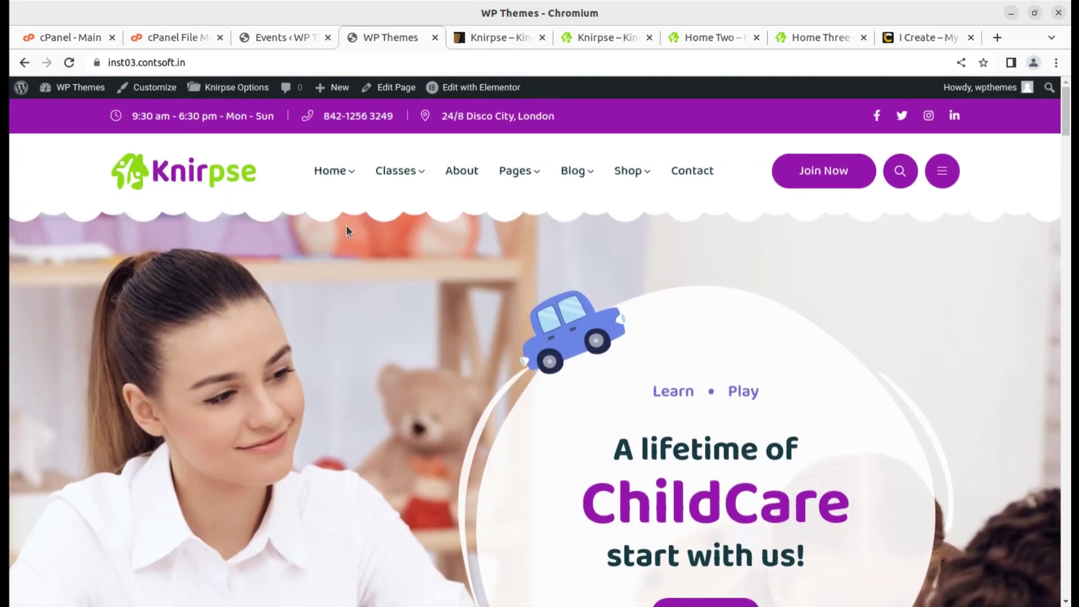